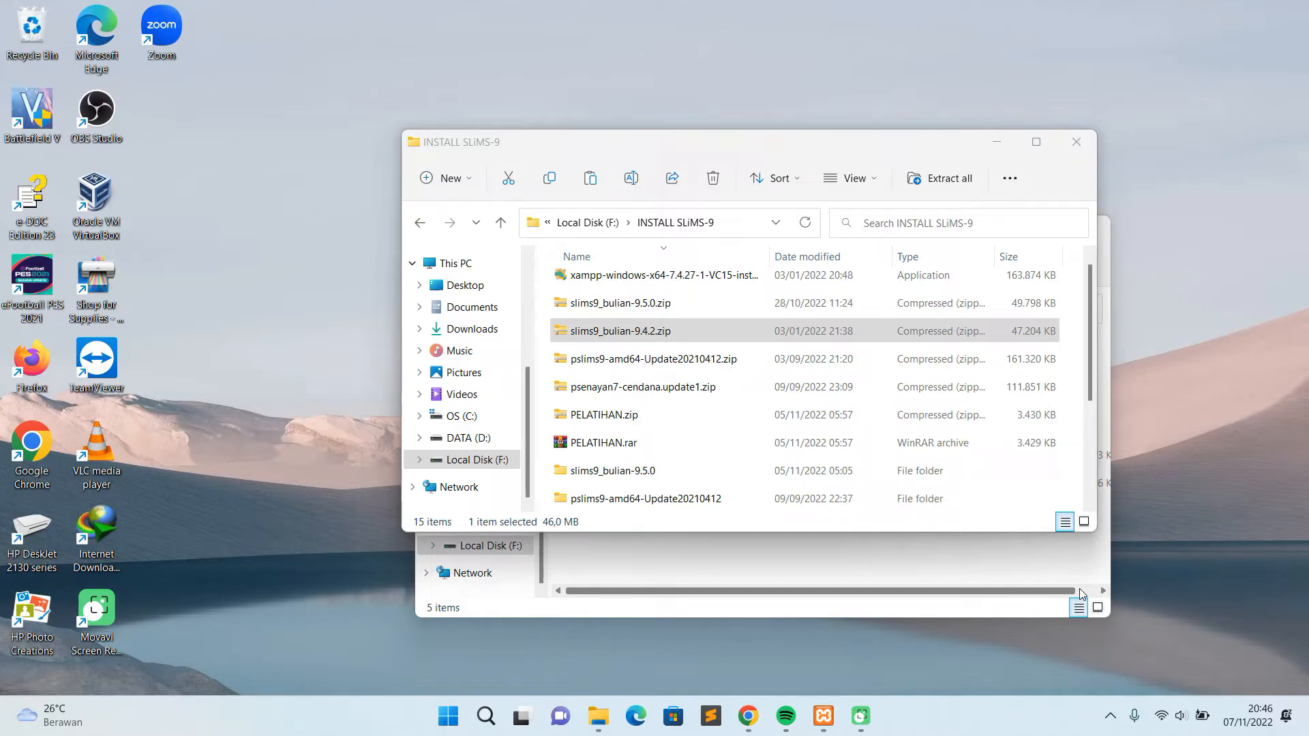
Bring the shared Drive folder to the front and inspect the first file's context menu
left_click(749, 715)
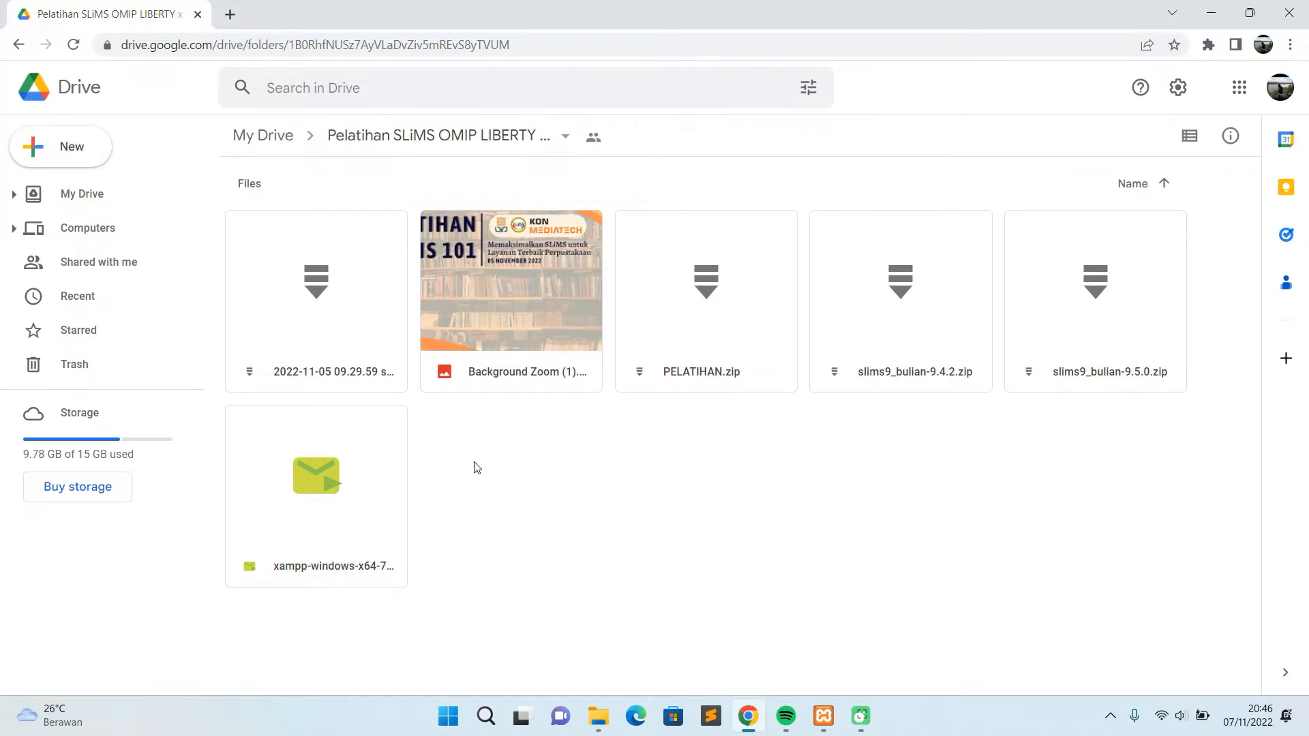
right_click(310, 304)
mouse_move(312, 306)
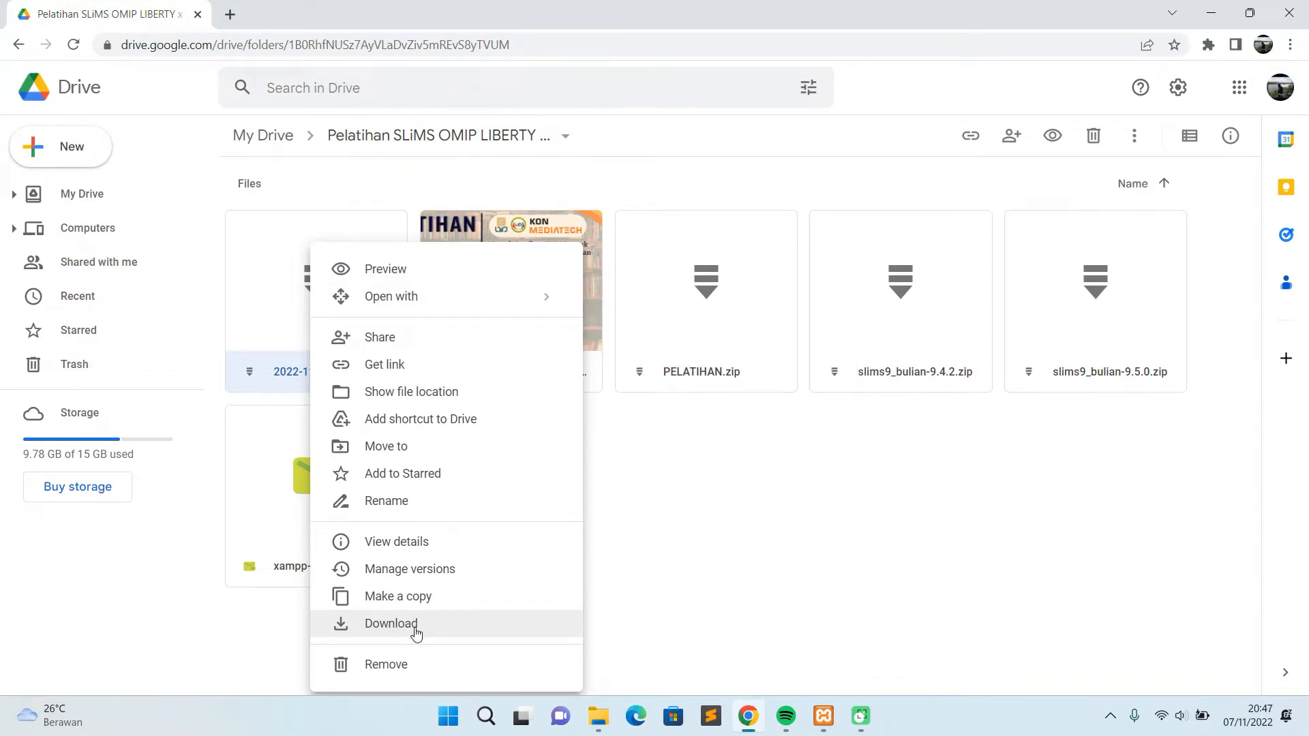
left_click(659, 548)
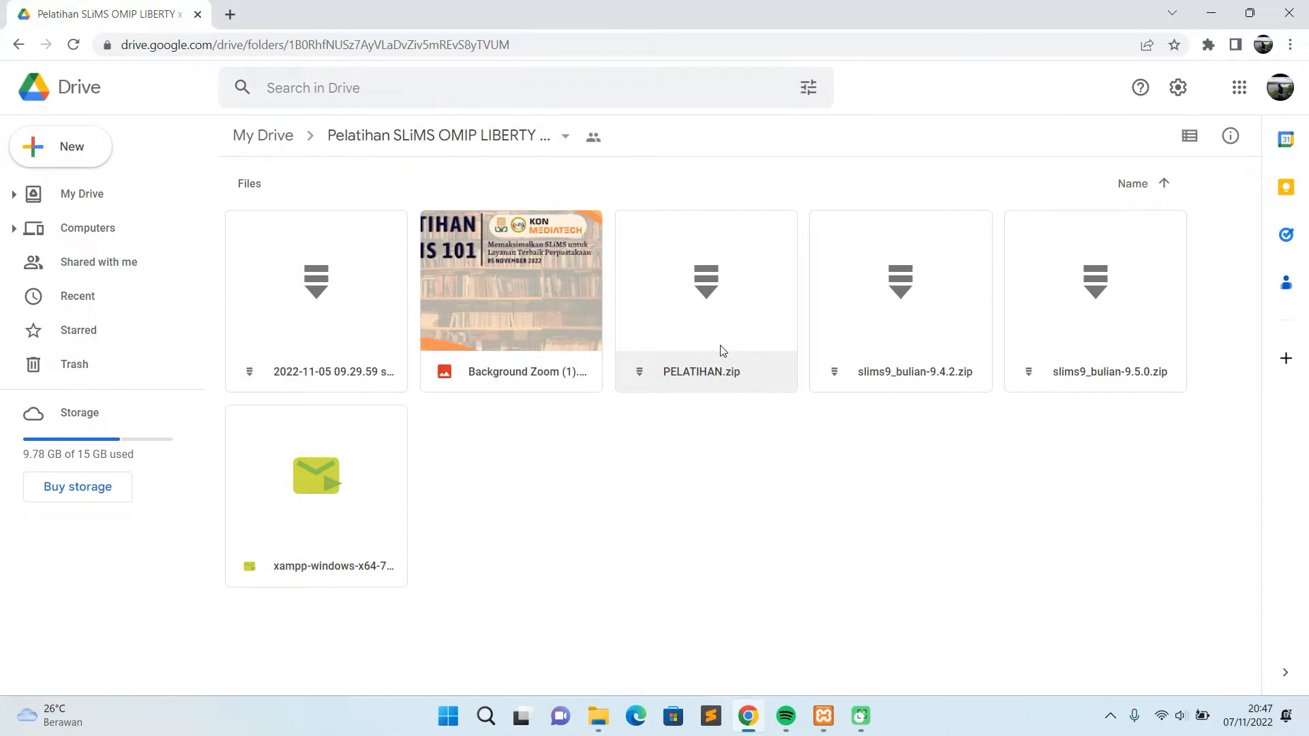
Inspect the context menus of PELATIHAN.zip, slims9_bulian-9.4.2.zip and the XAMPP installer
right_click(710, 311)
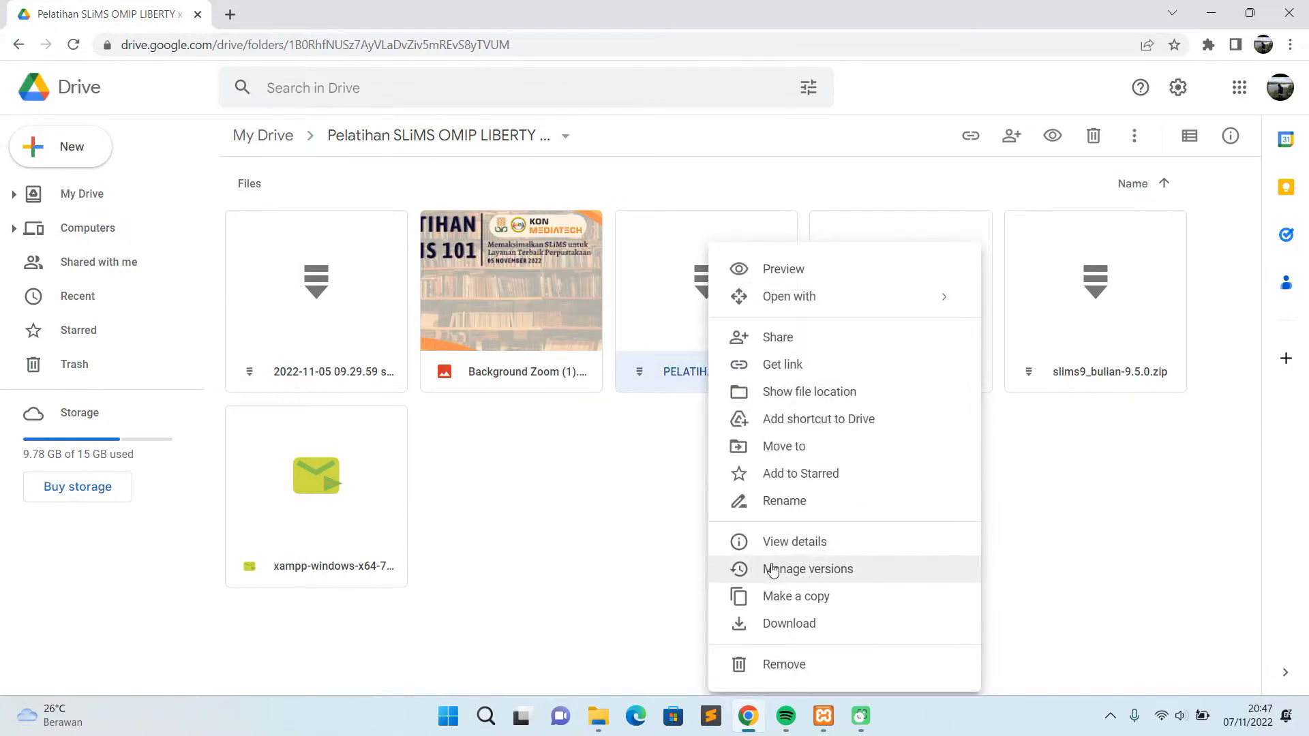
left_click(626, 568)
right_click(888, 396)
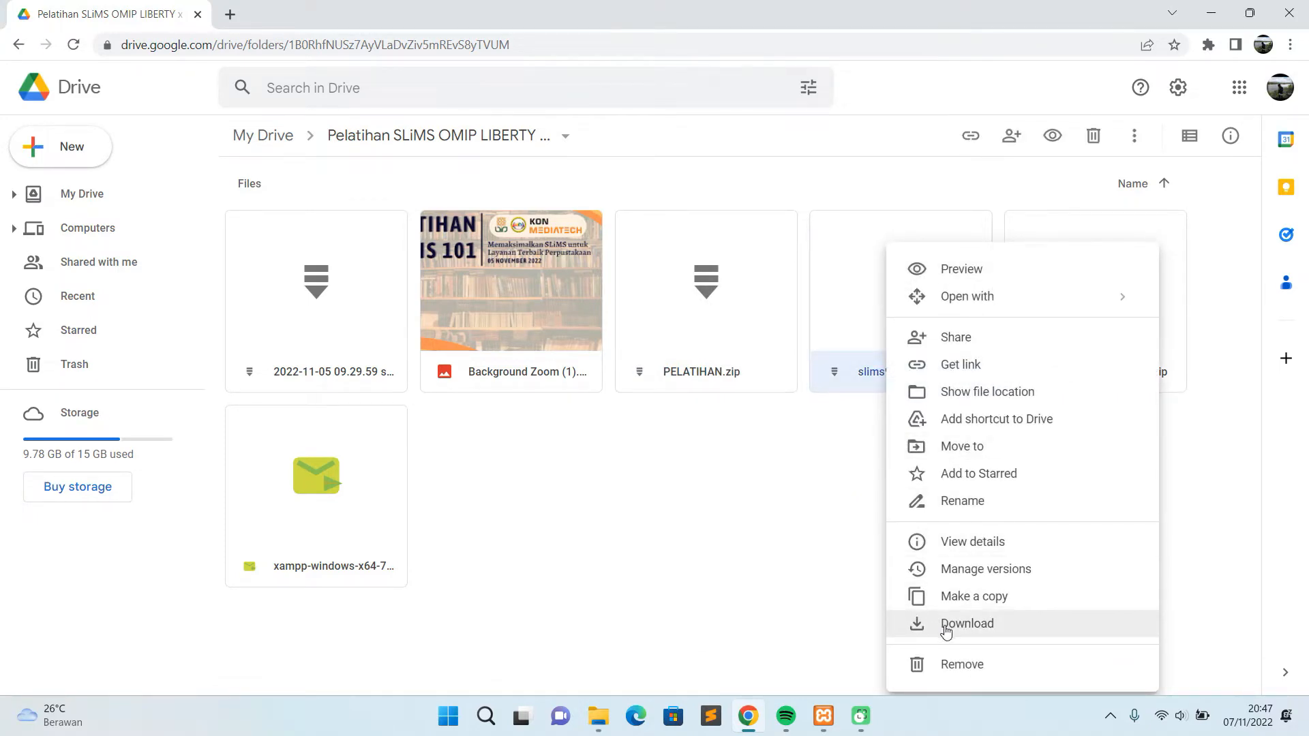
left_click(781, 520)
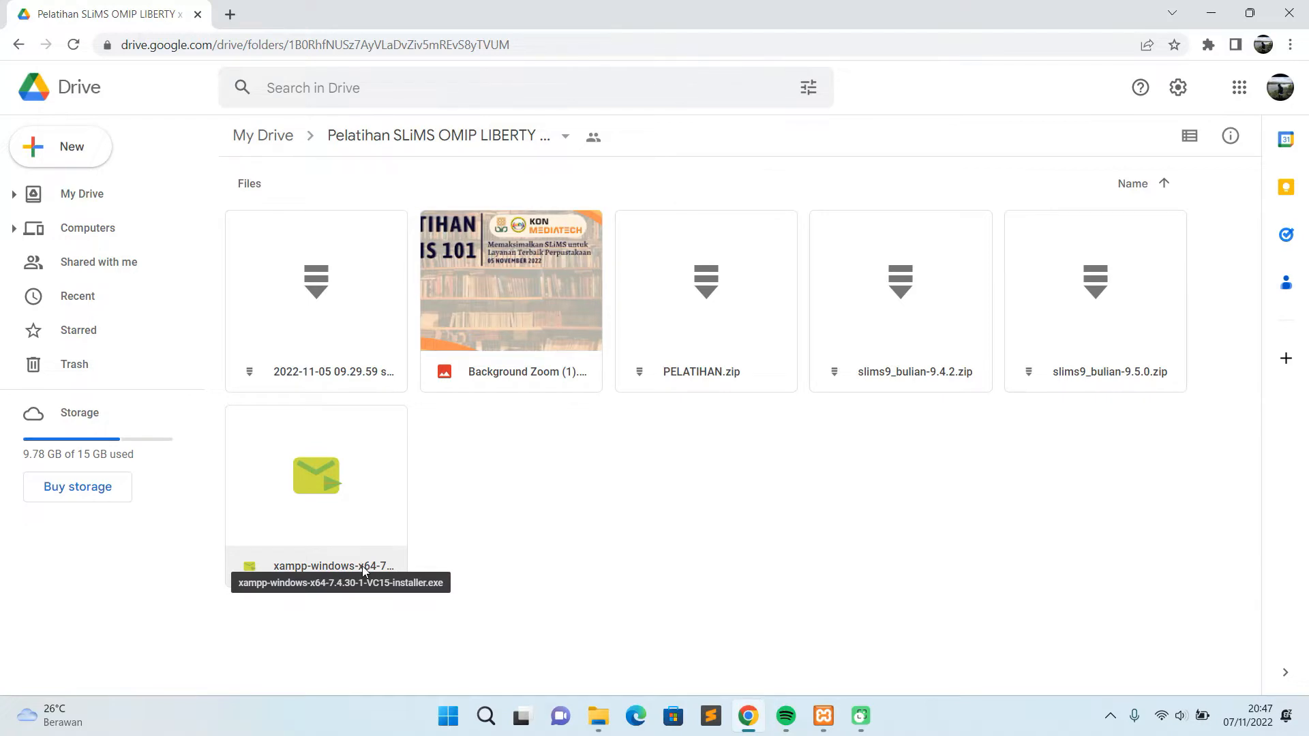
right_click(339, 538)
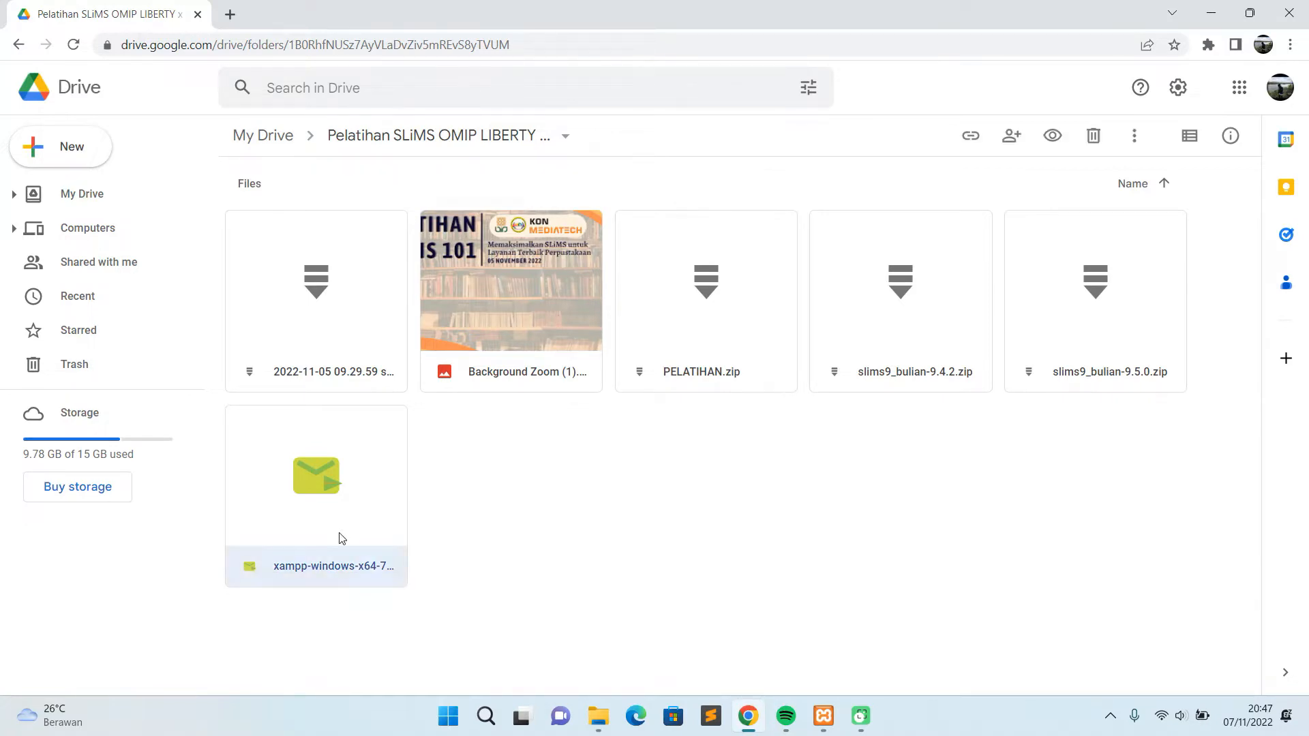
left_click(774, 613)
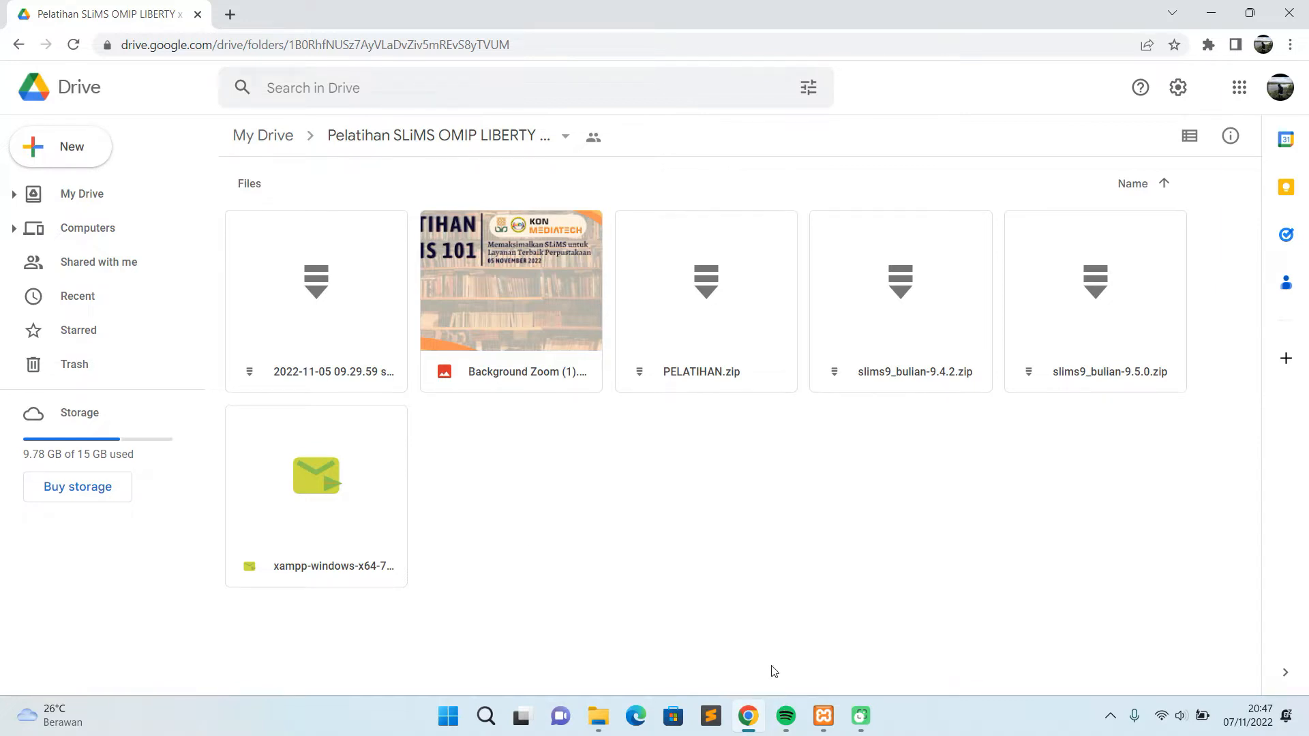
Stop and restart Apache and MySQL in XAMPP, check the restart log, and minimize the panel
left_click(823, 716)
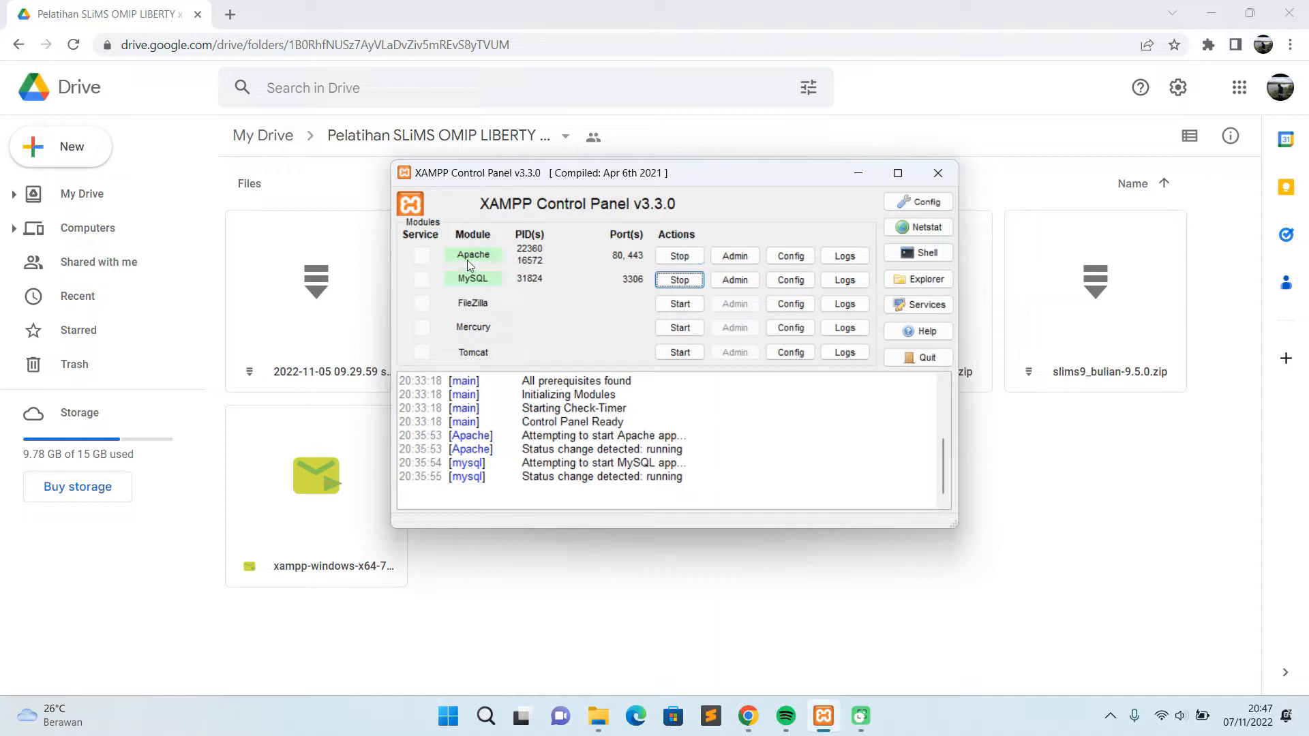
left_click(680, 256)
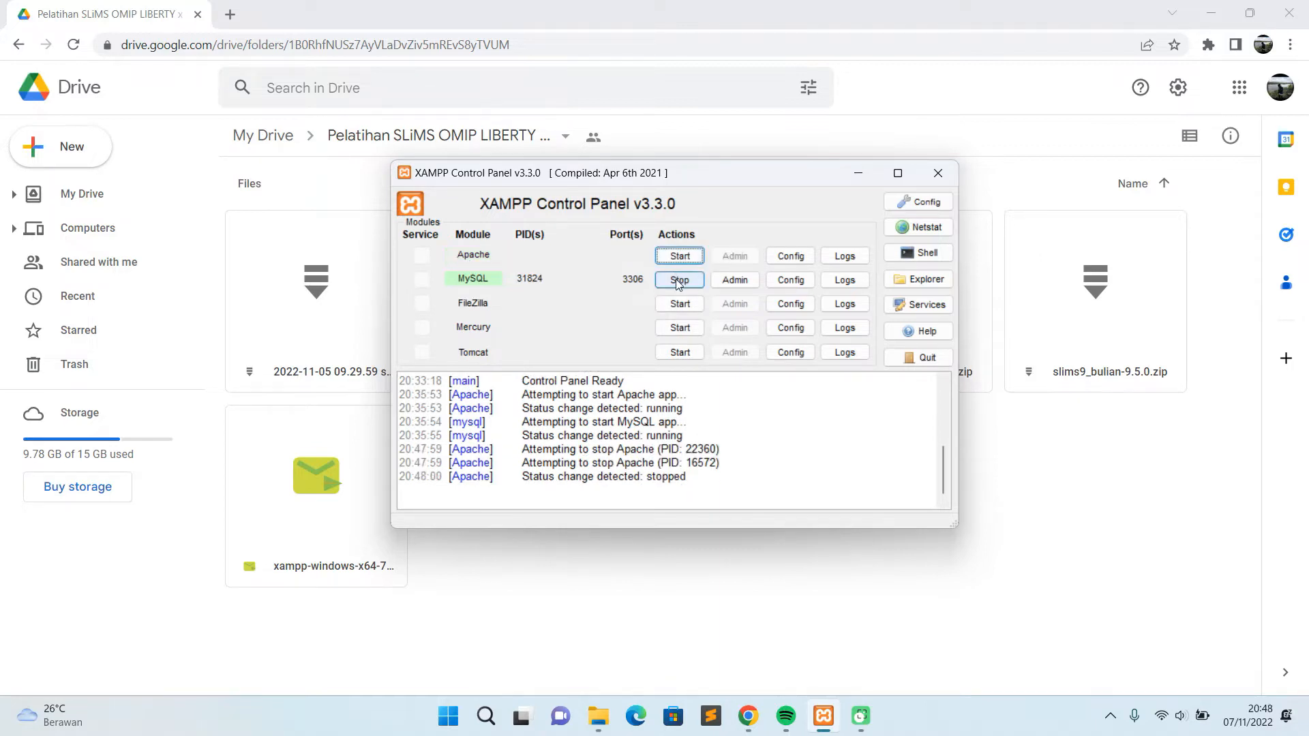
left_click(679, 280)
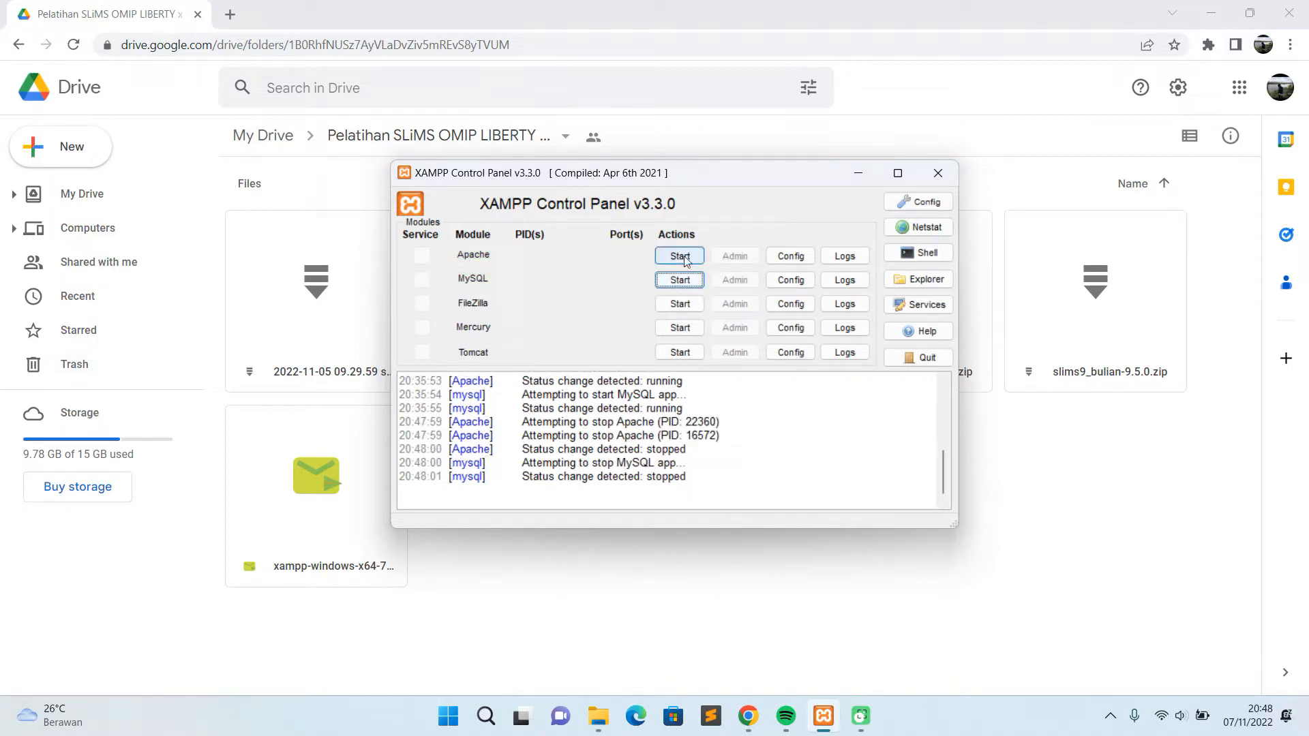
left_click(684, 255)
left_click(683, 279)
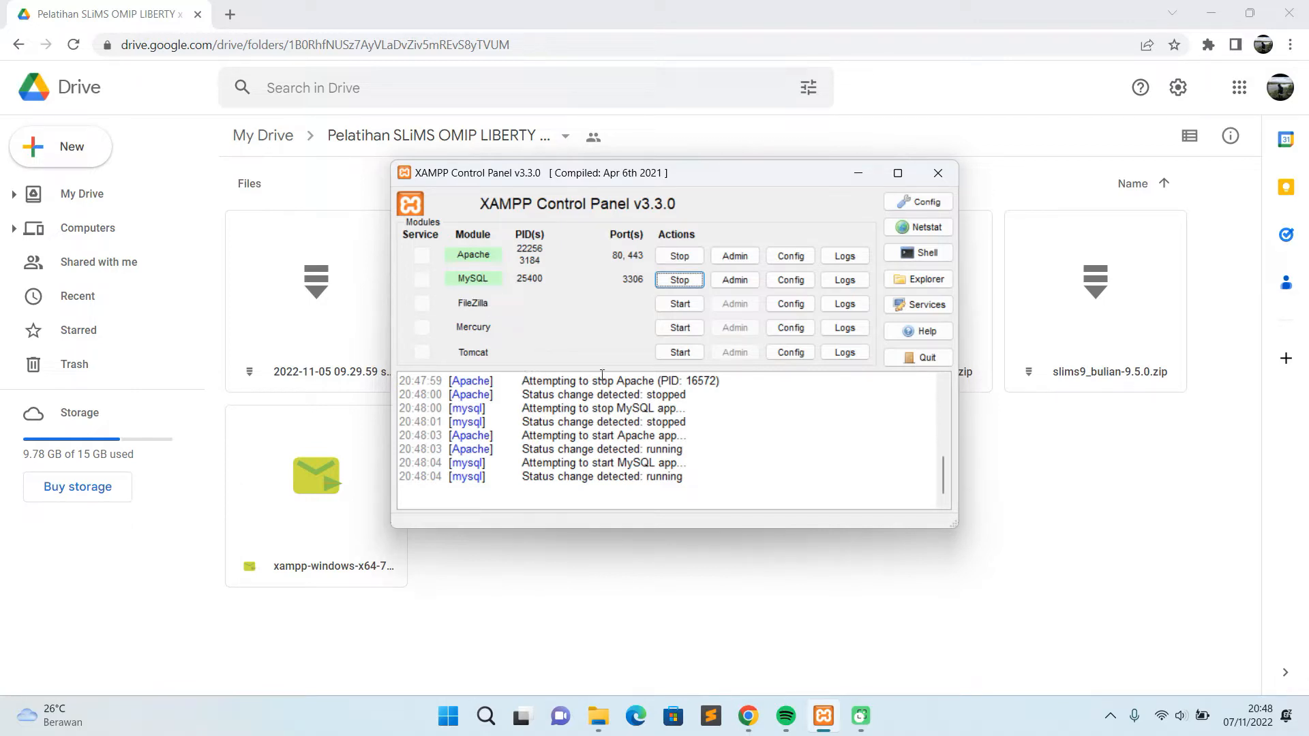
left_click_drag(520, 383, 683, 450)
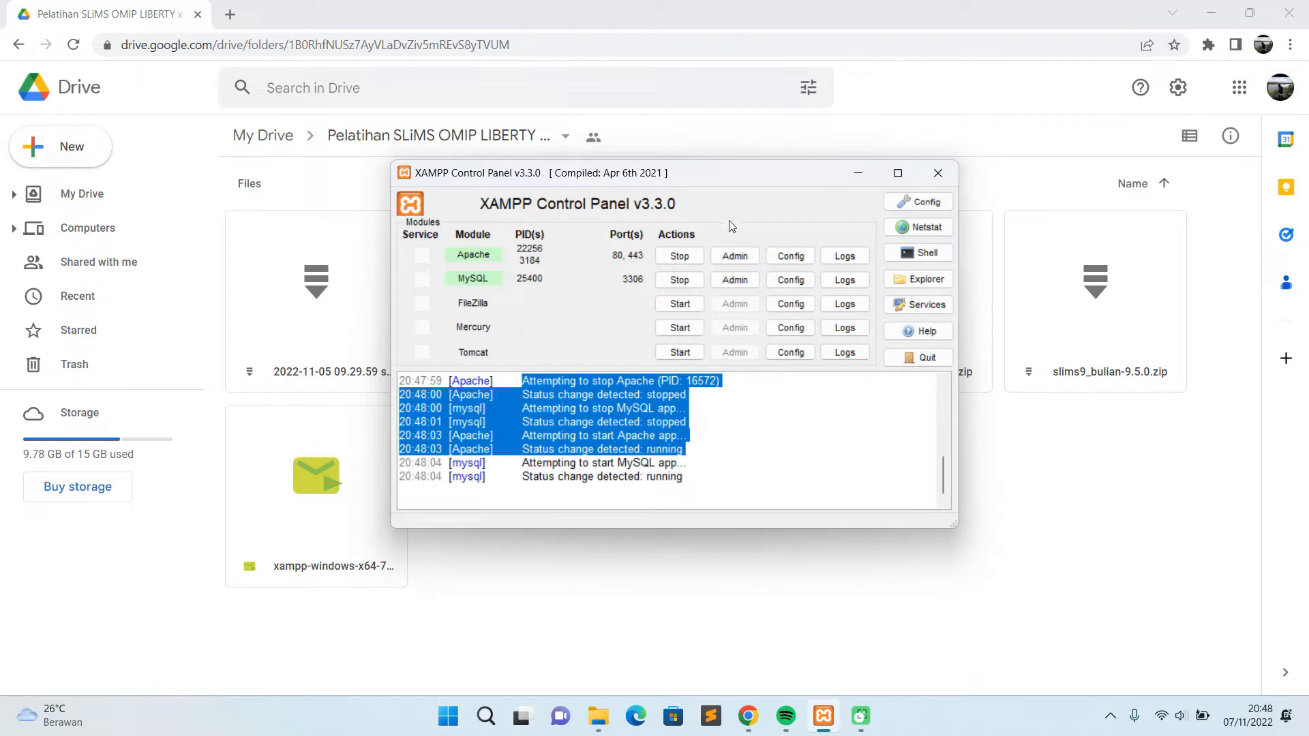
left_click(857, 176)
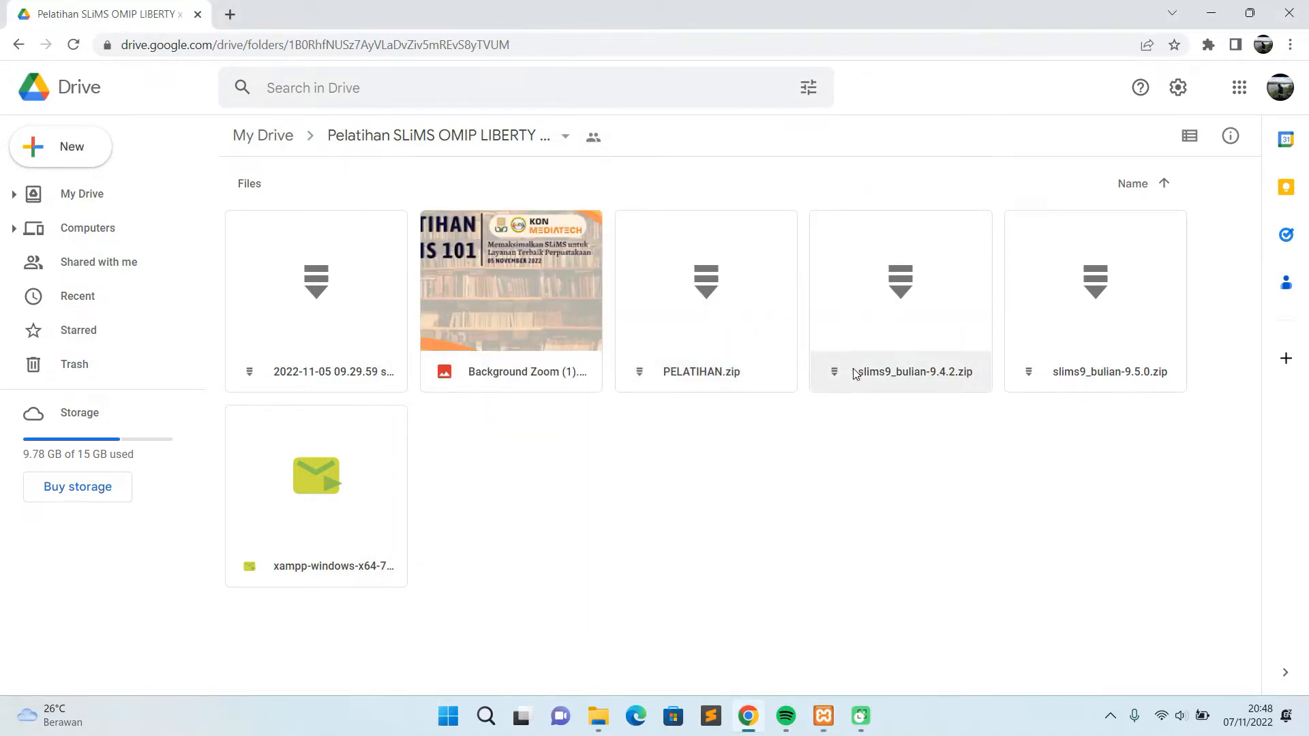
left_click(735, 340)
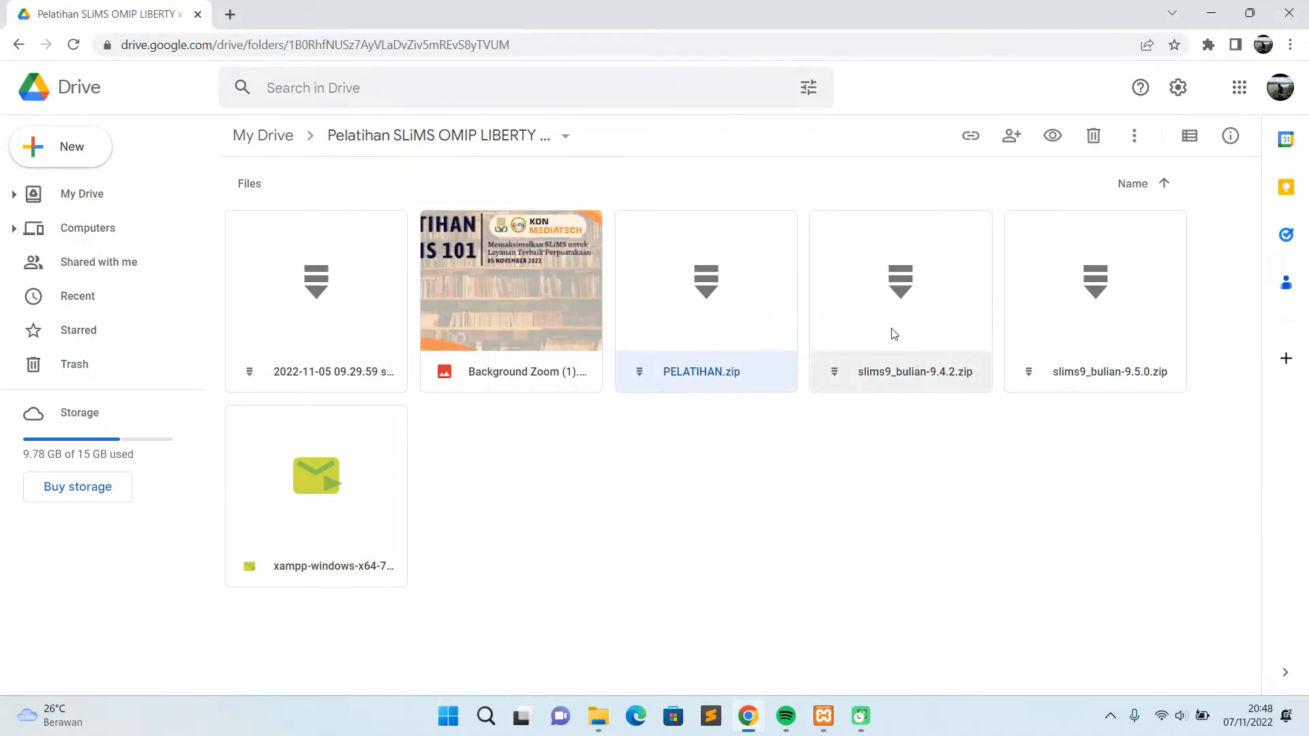
left_click(890, 335)
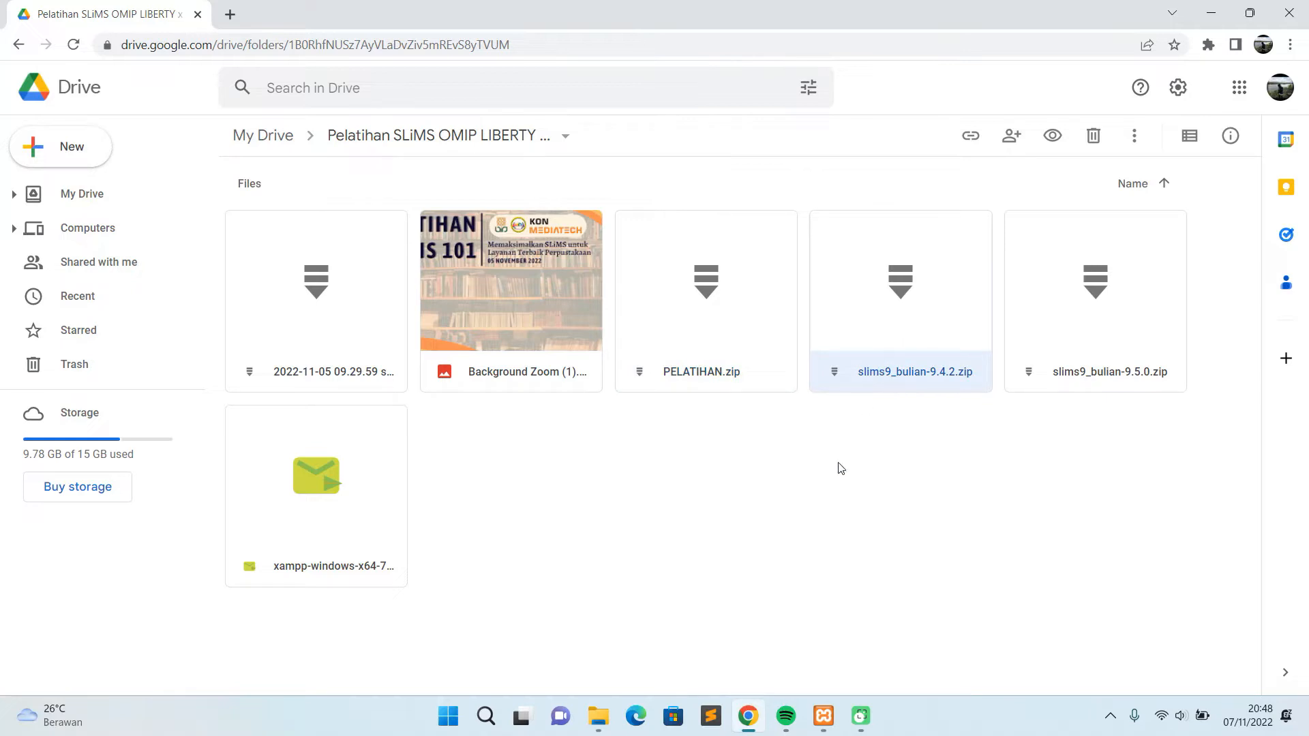
left_click(606, 716)
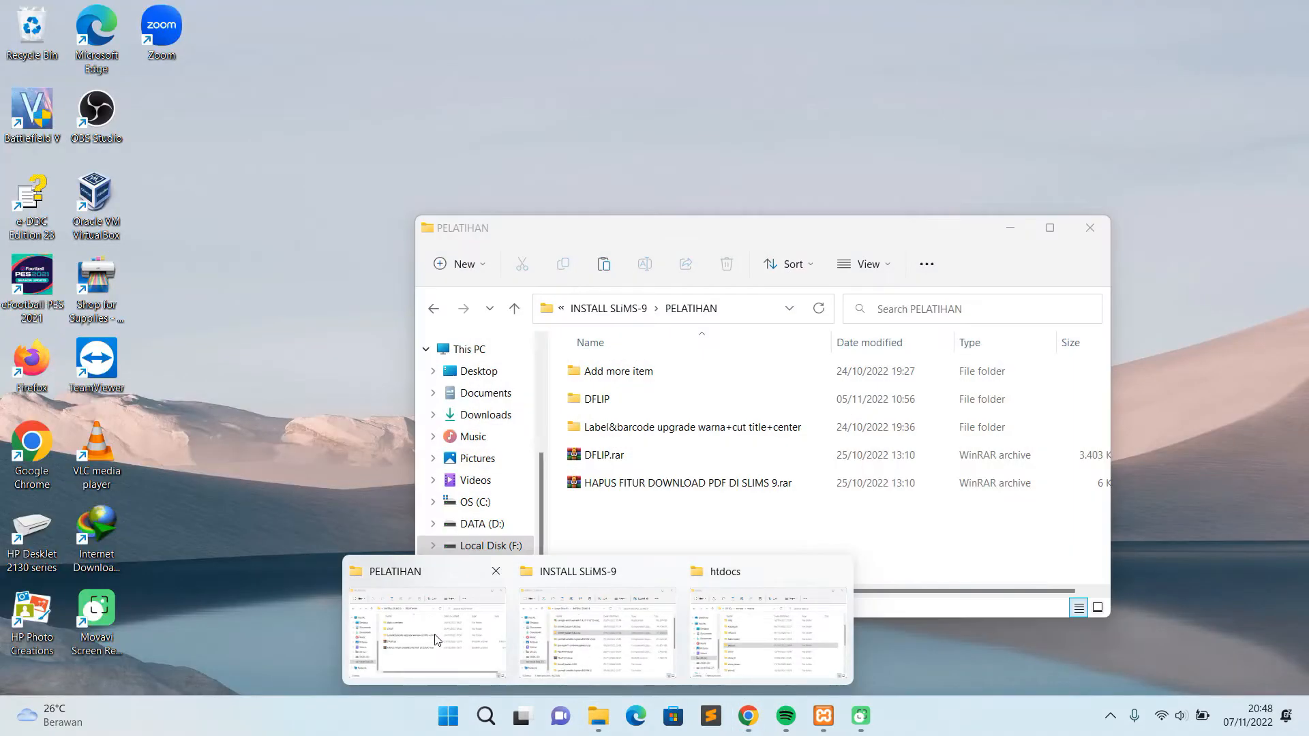
left_click(437, 639)
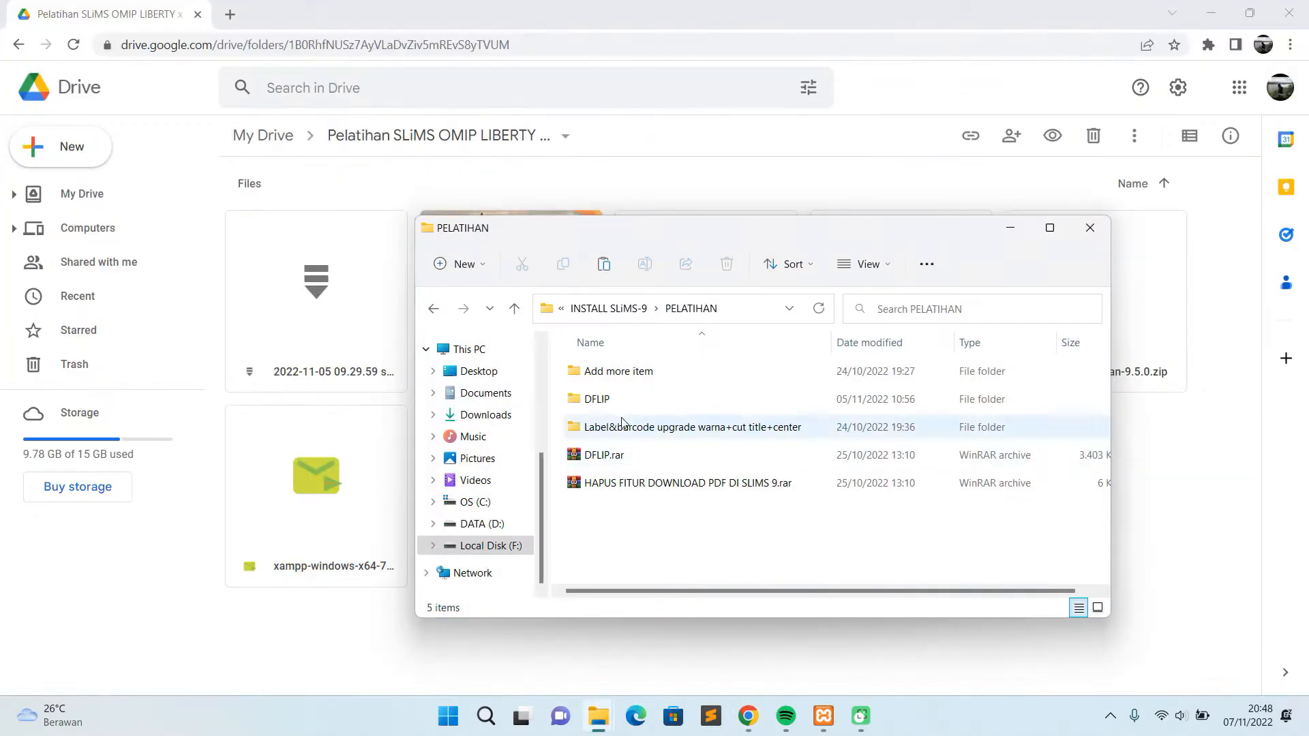
left_click(608, 308)
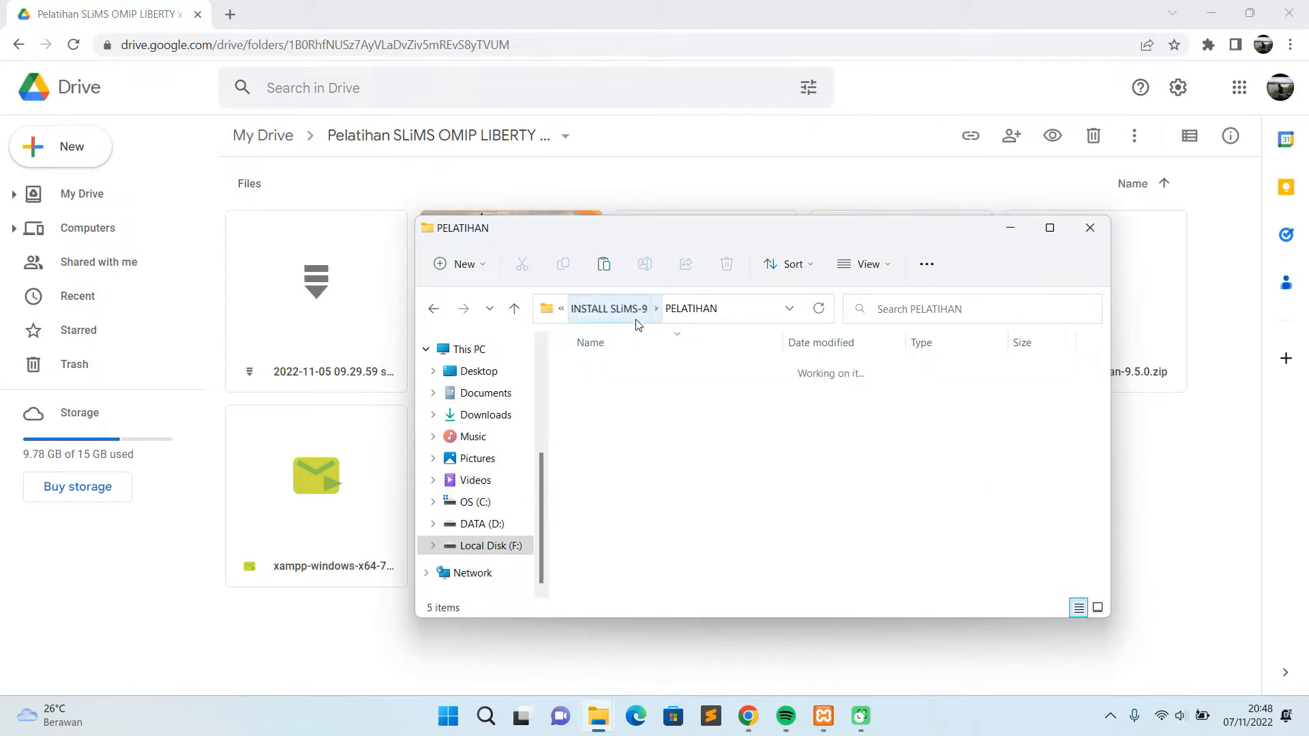
left_click(646, 395)
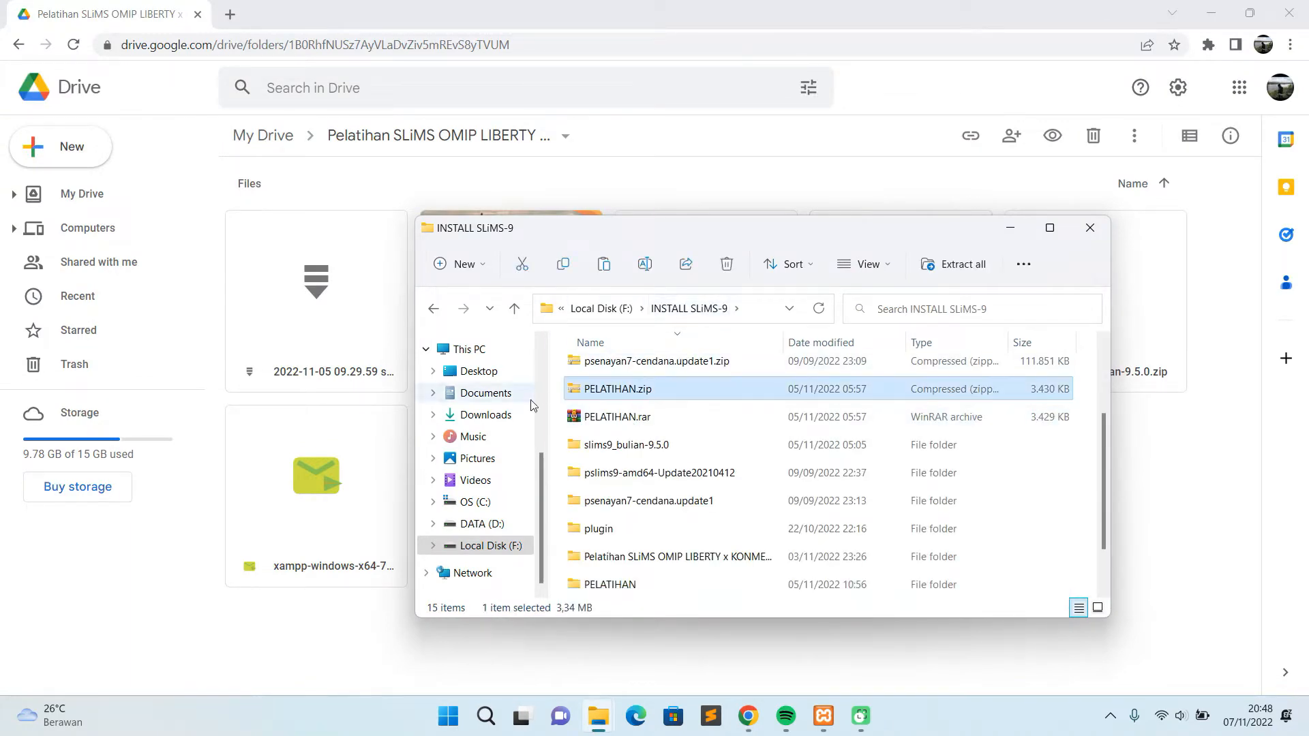
right_click(651, 389)
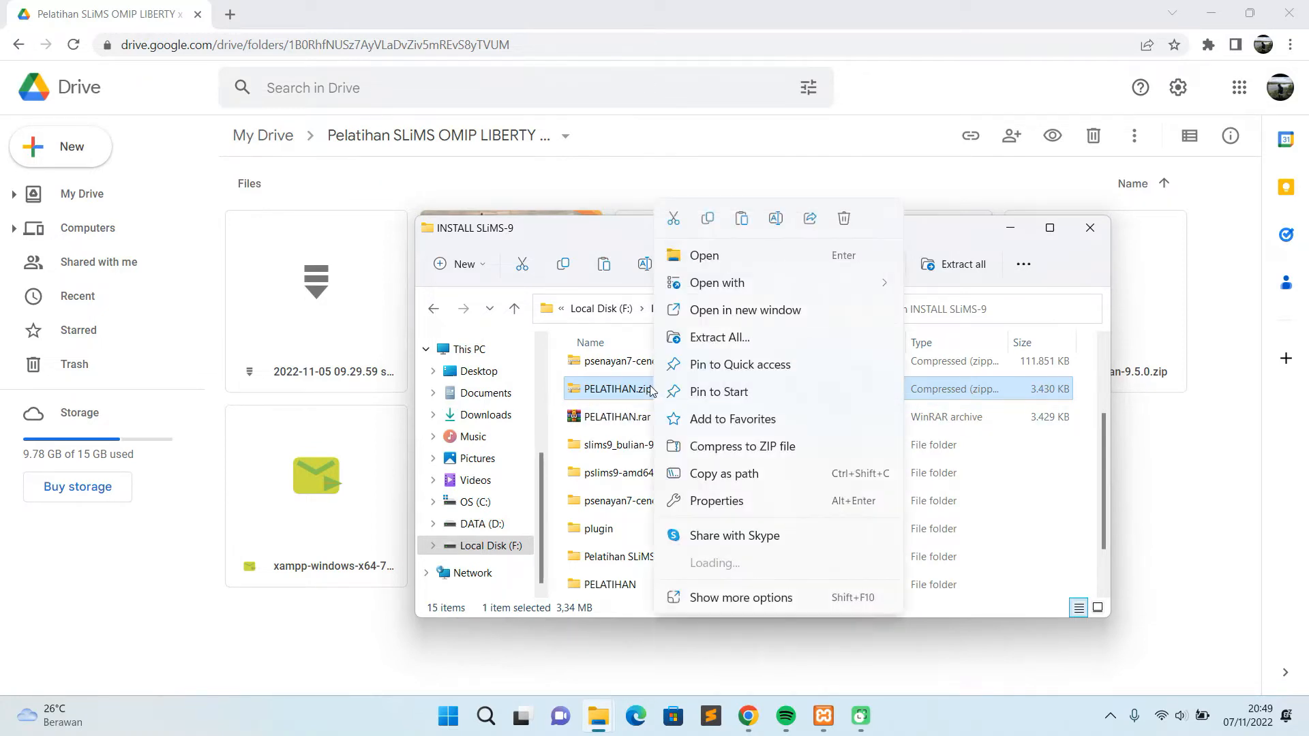
left_click(709, 339)
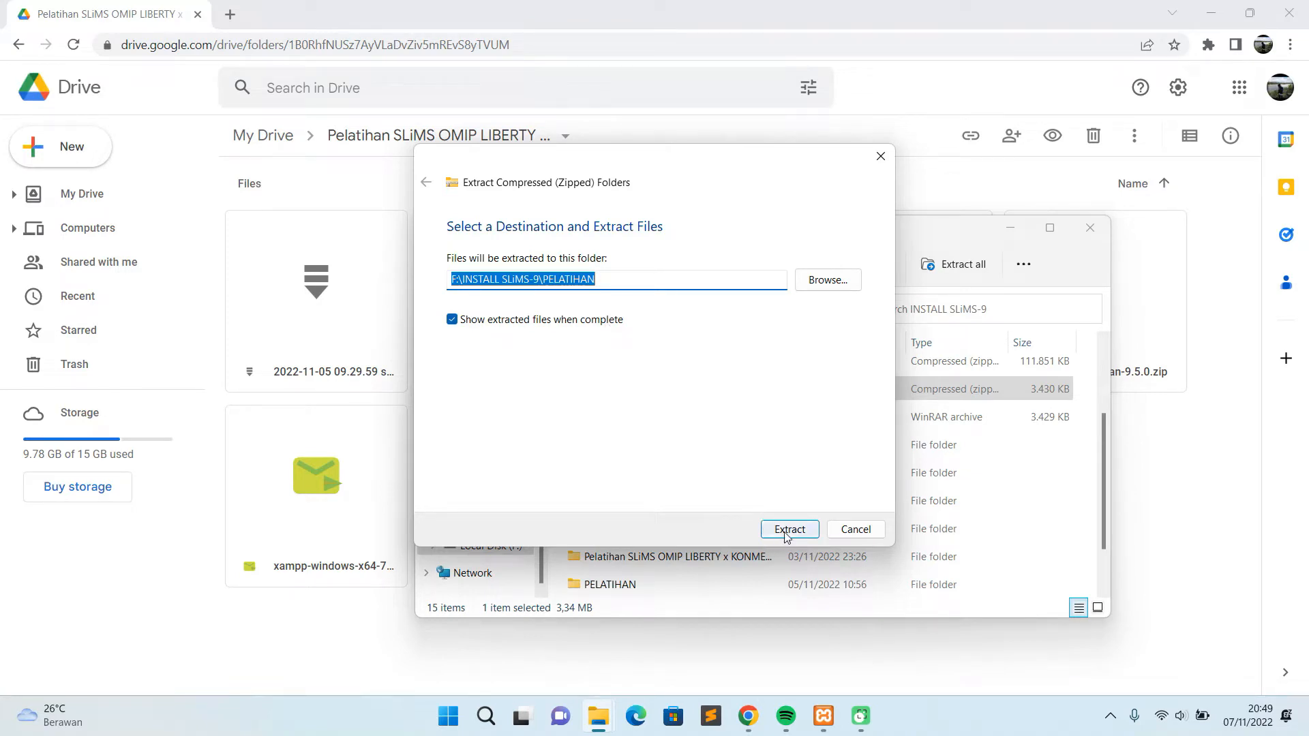
left_click(876, 533)
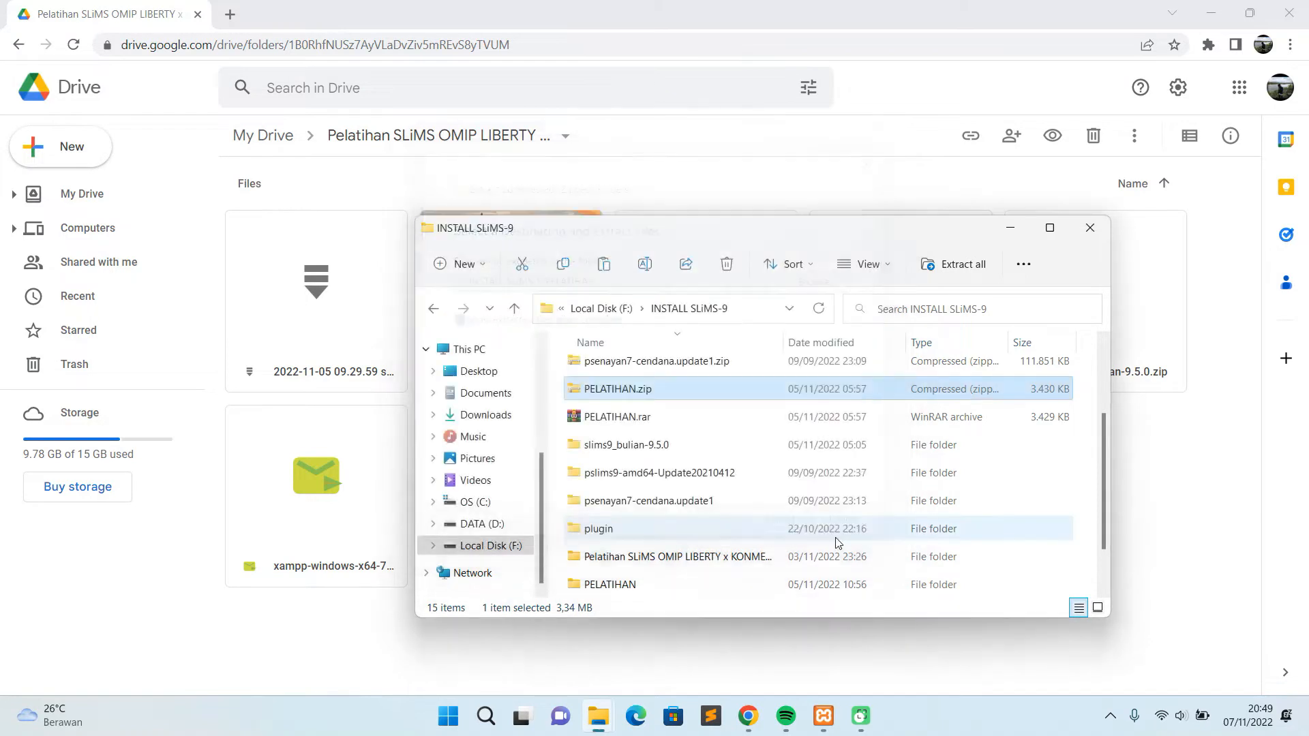
left_click(652, 588)
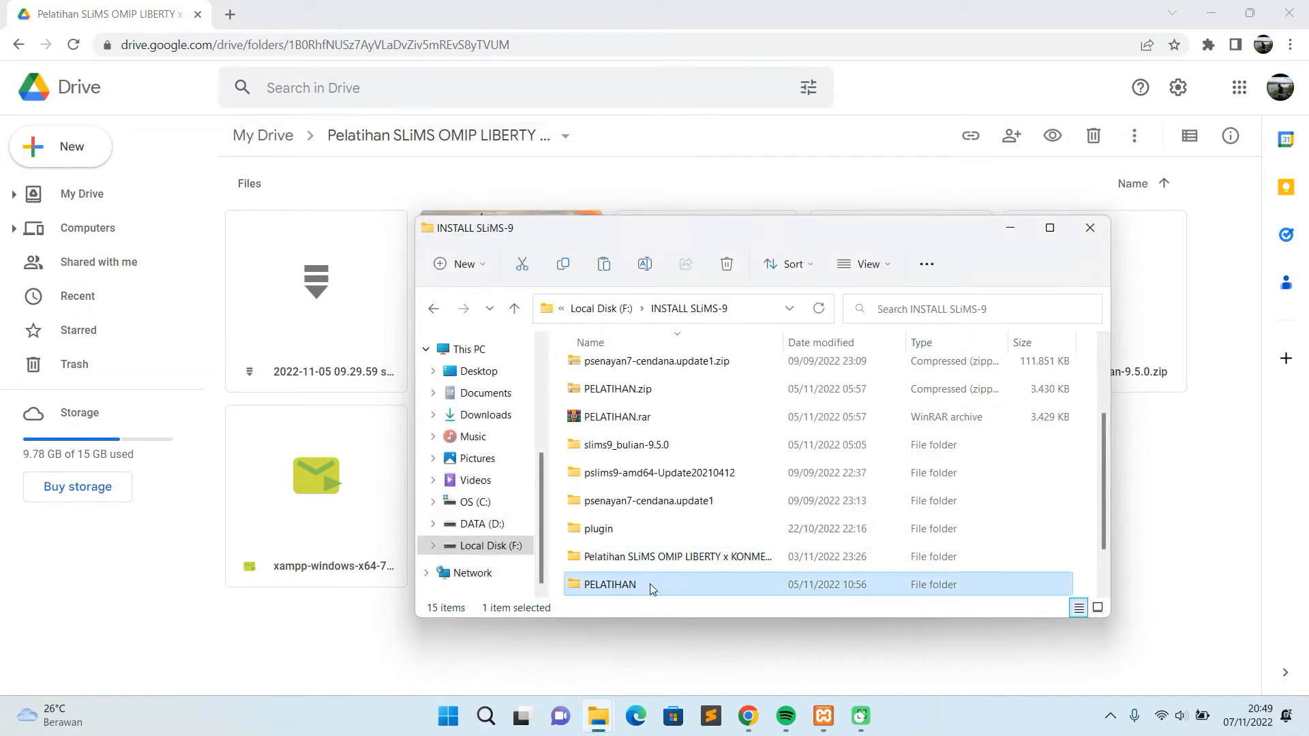
double_click(649, 584)
left_click_drag(660, 542, 613, 377)
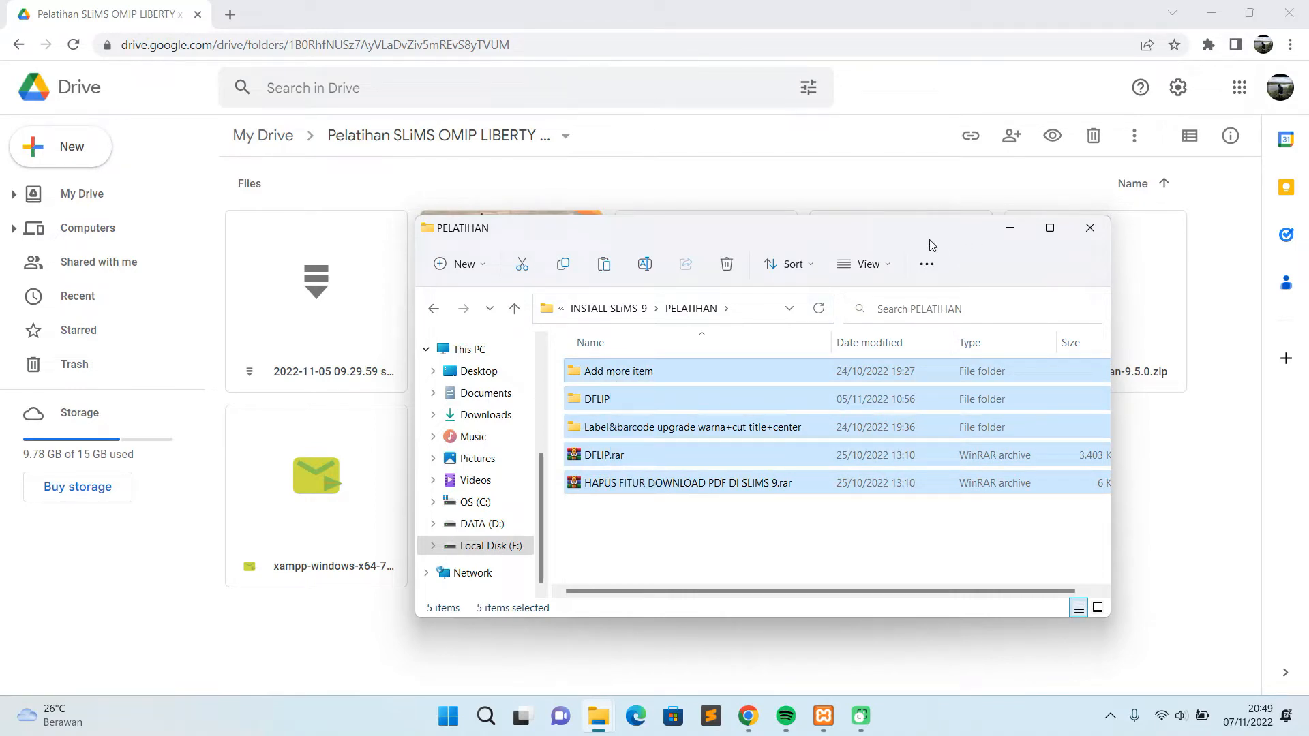
left_click(1011, 227)
mouse_move(587, 697)
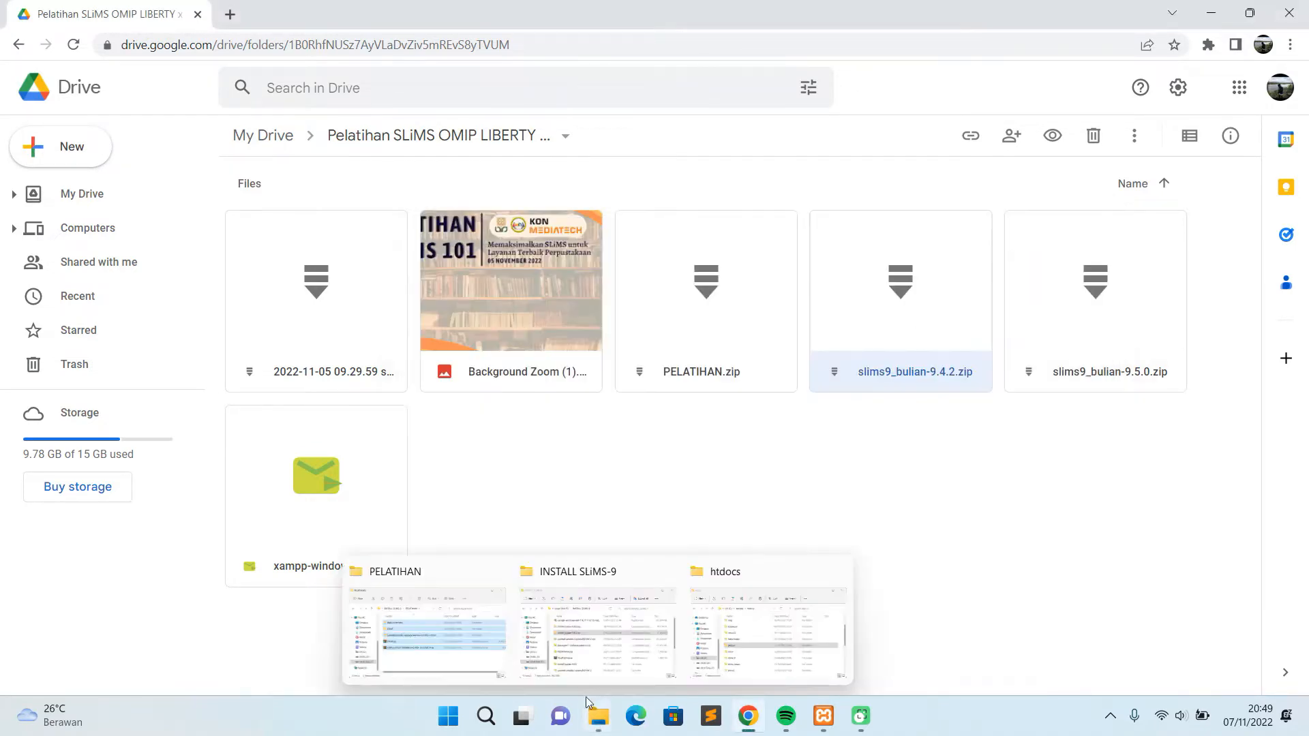
Extract slims9_bulian-9.4.2.zip with Extract All to the default F:\INSTALL SLiMS-9\slims9_bulian-9.4.2 folder
left_click(597, 631)
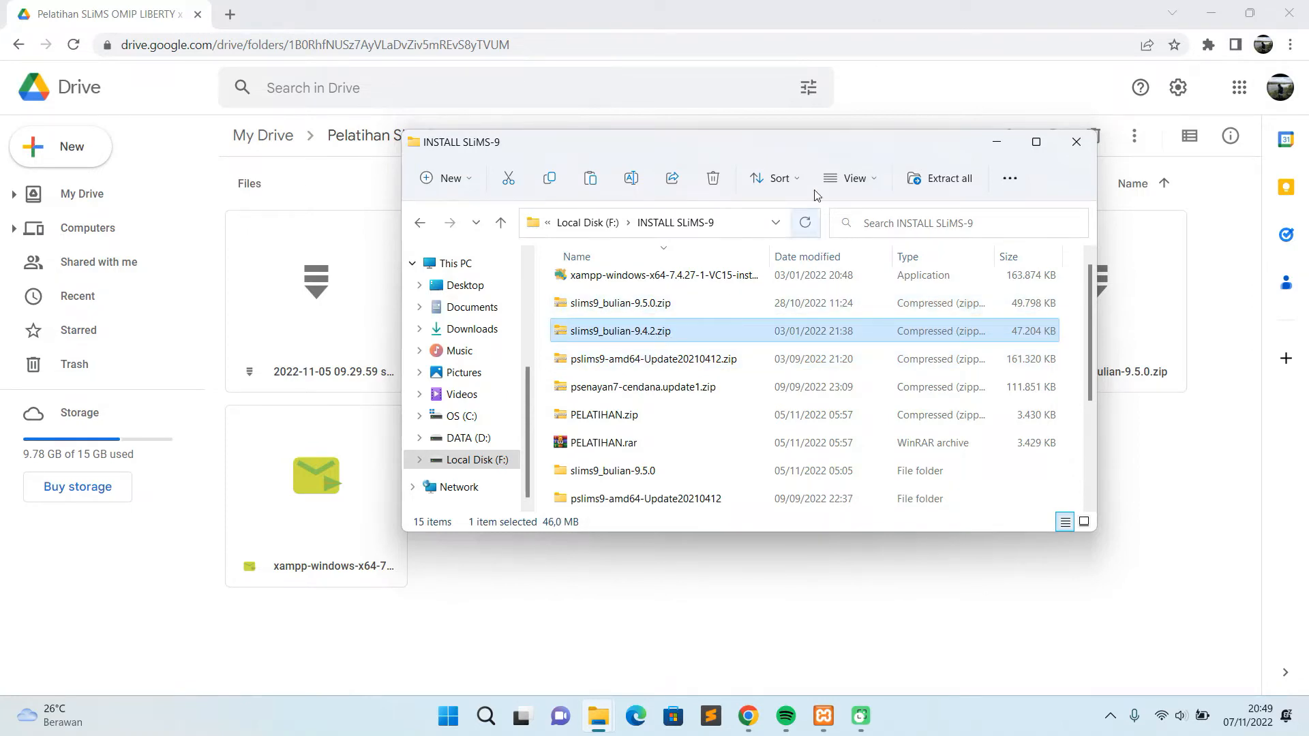
left_click_drag(832, 146, 562, 174)
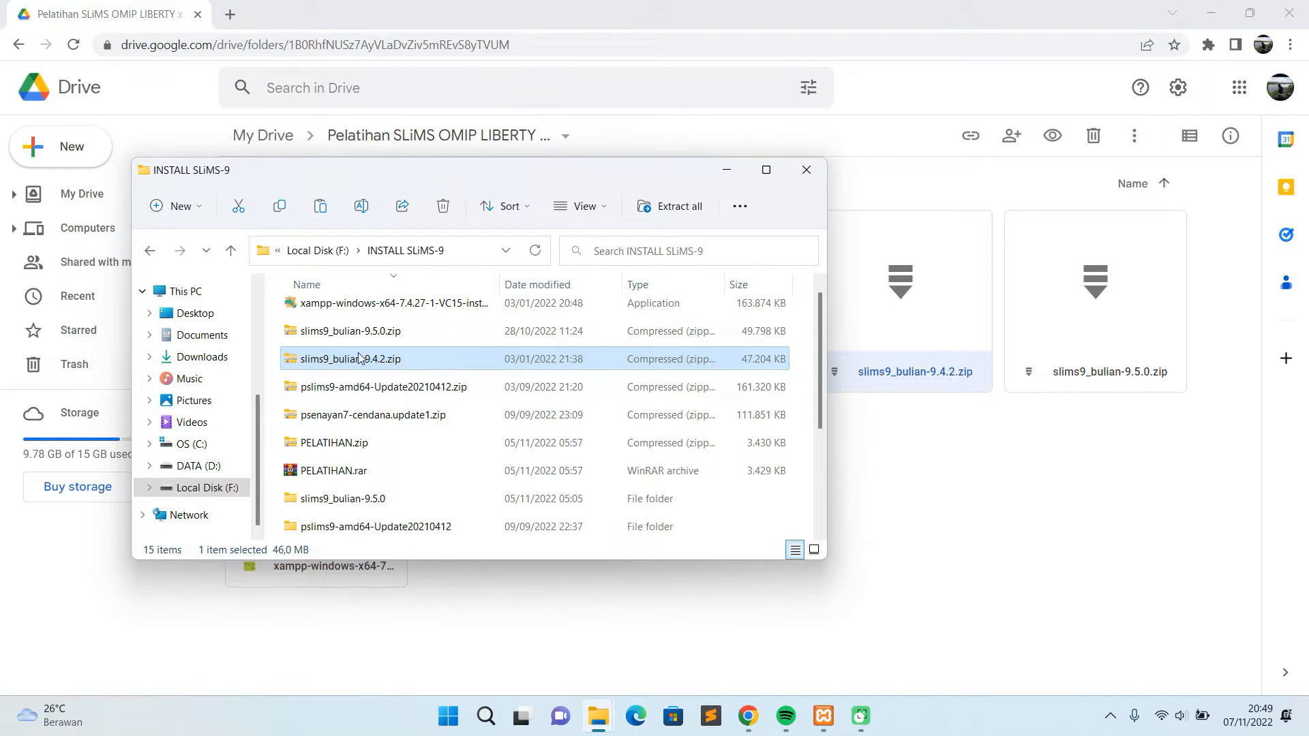
left_click_drag(470, 179, 607, 145)
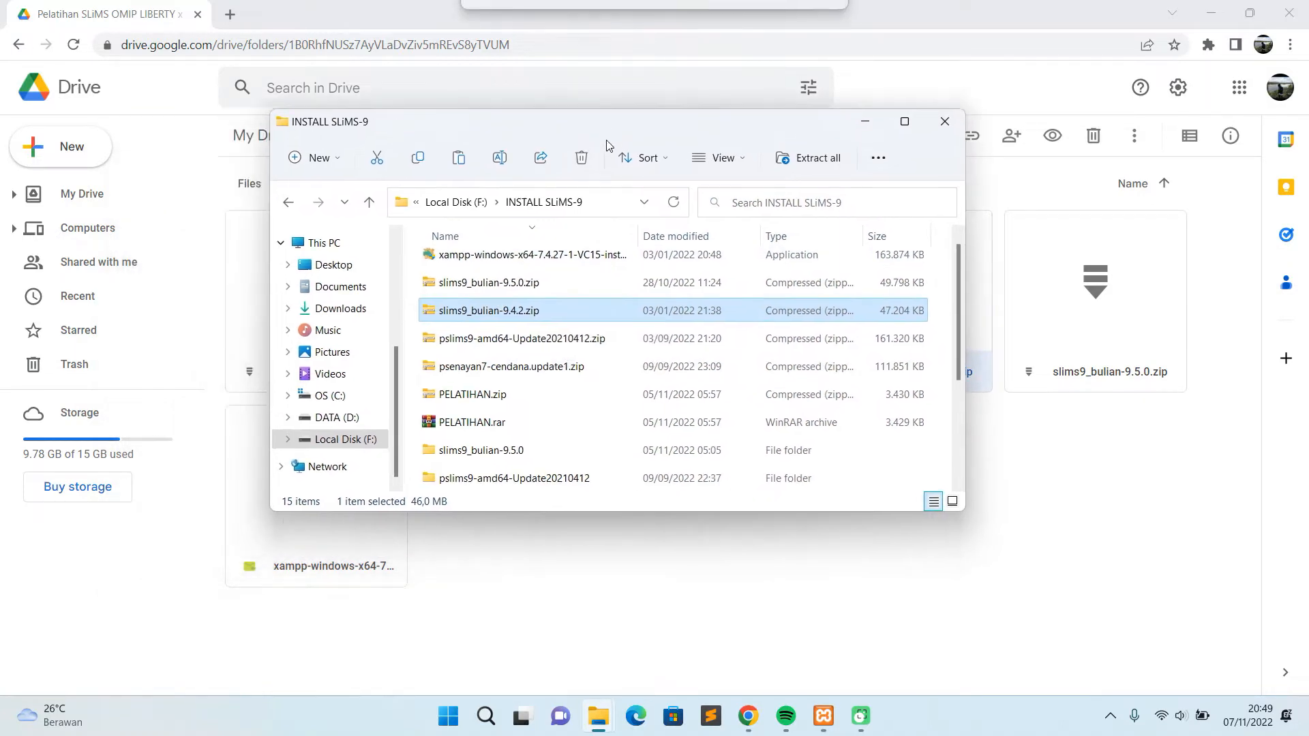
right_click(487, 318)
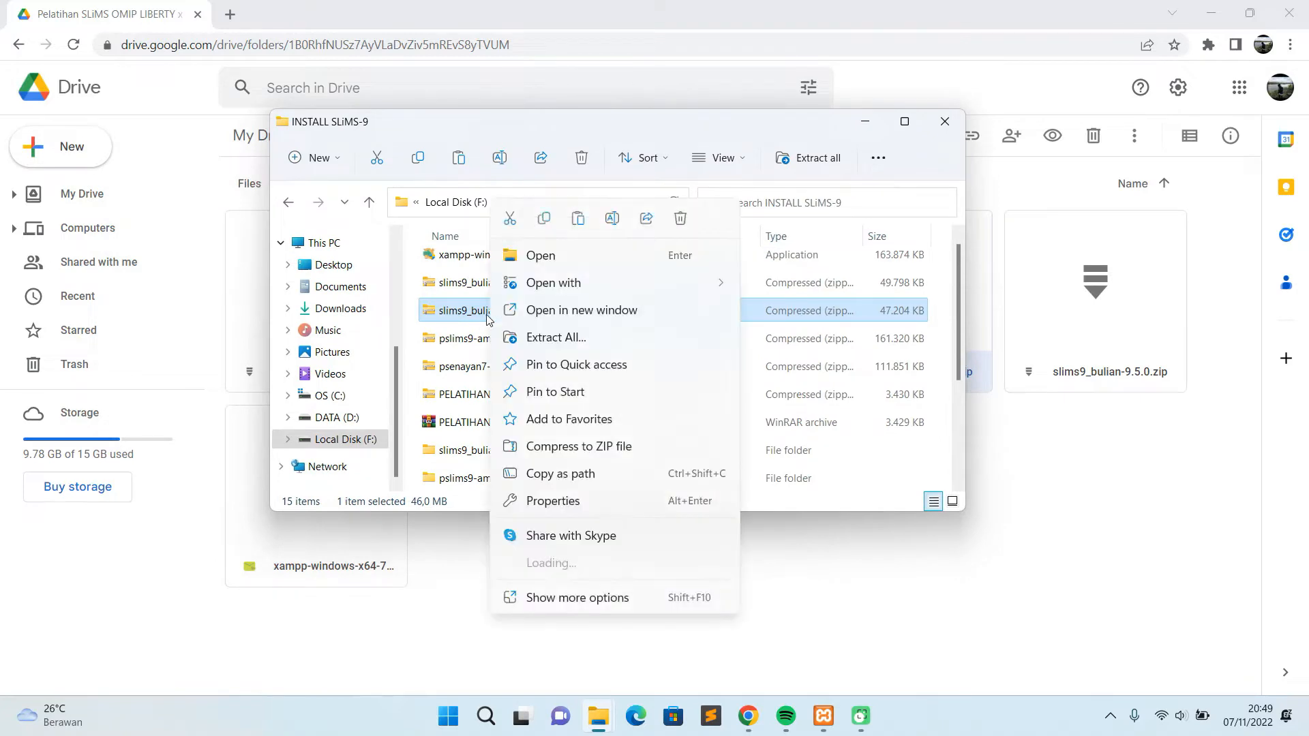
left_click(549, 339)
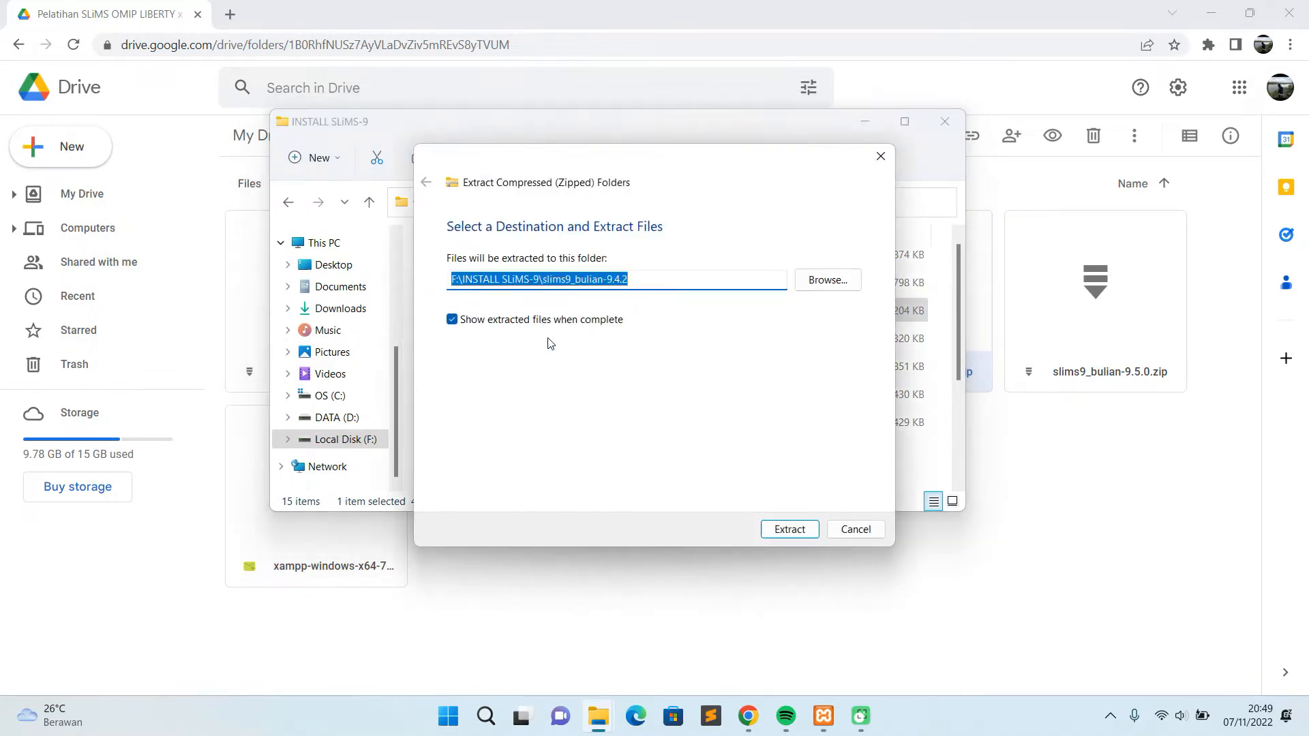
left_click(810, 531)
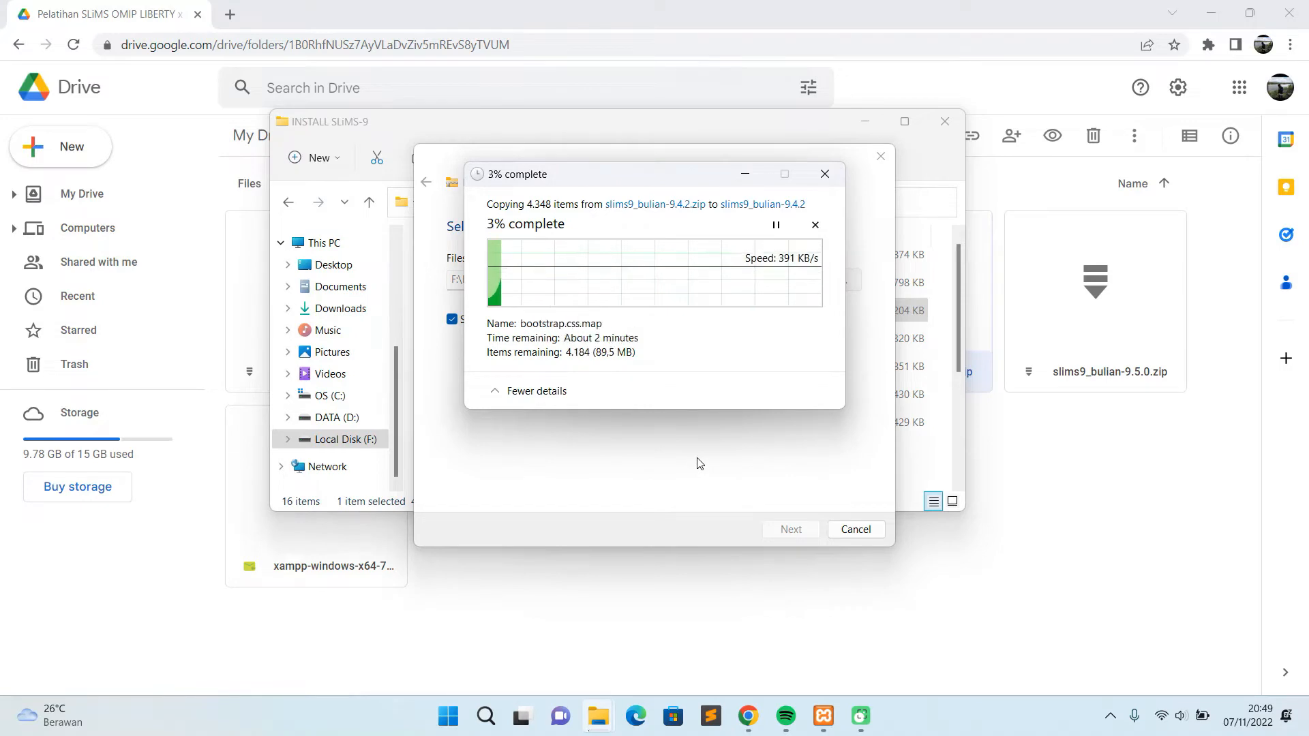
Wait for the slims9_bulian-9.4.2 extraction to finish and its new folder to open
key("XF86Launch1")
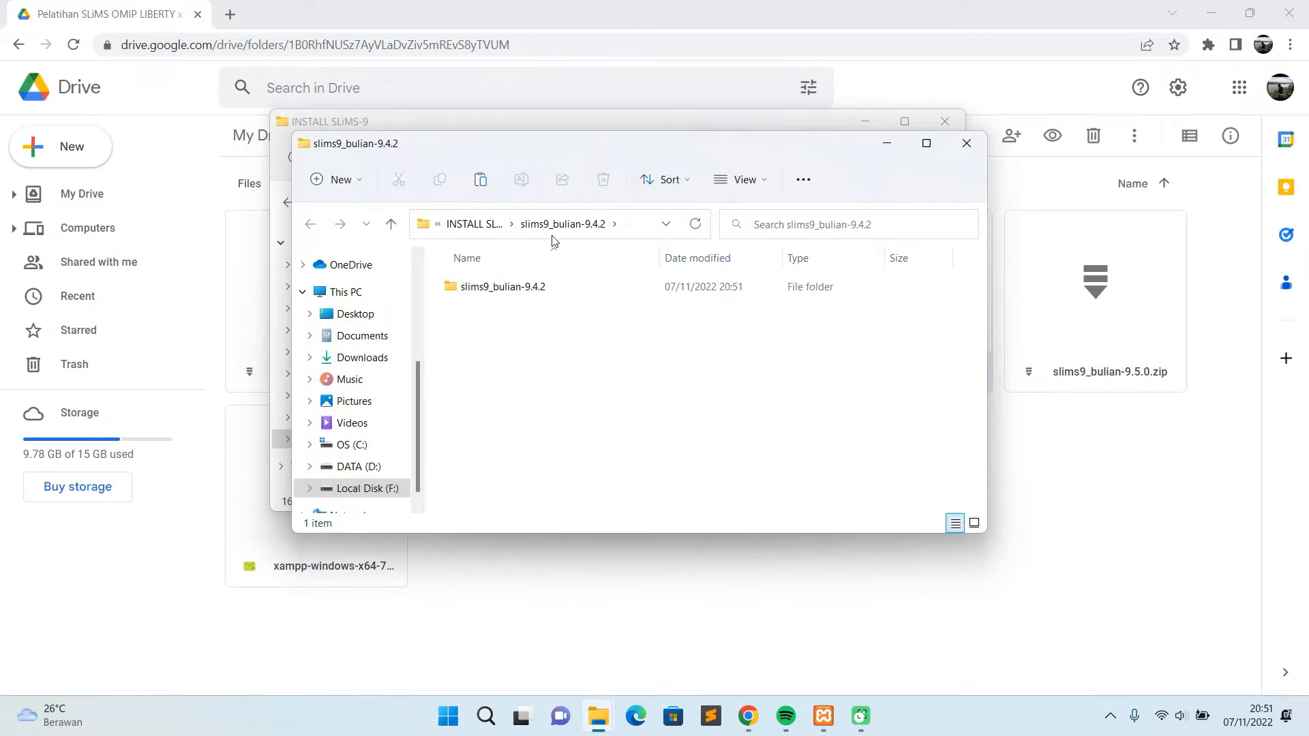
Open the extracted slims9_bulian-9.4.2 folder and review the SLiMS files in its inner folder
left_click_drag(551, 149, 576, 141)
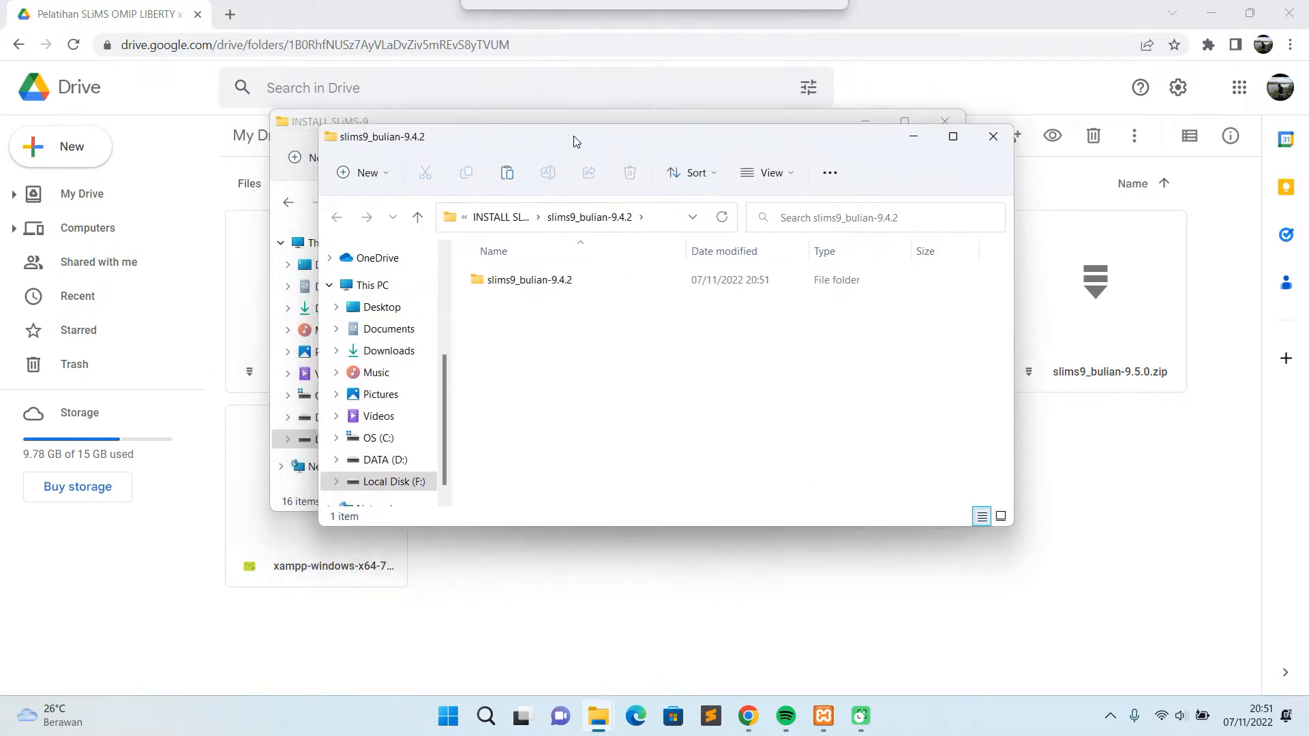
double_click(577, 285)
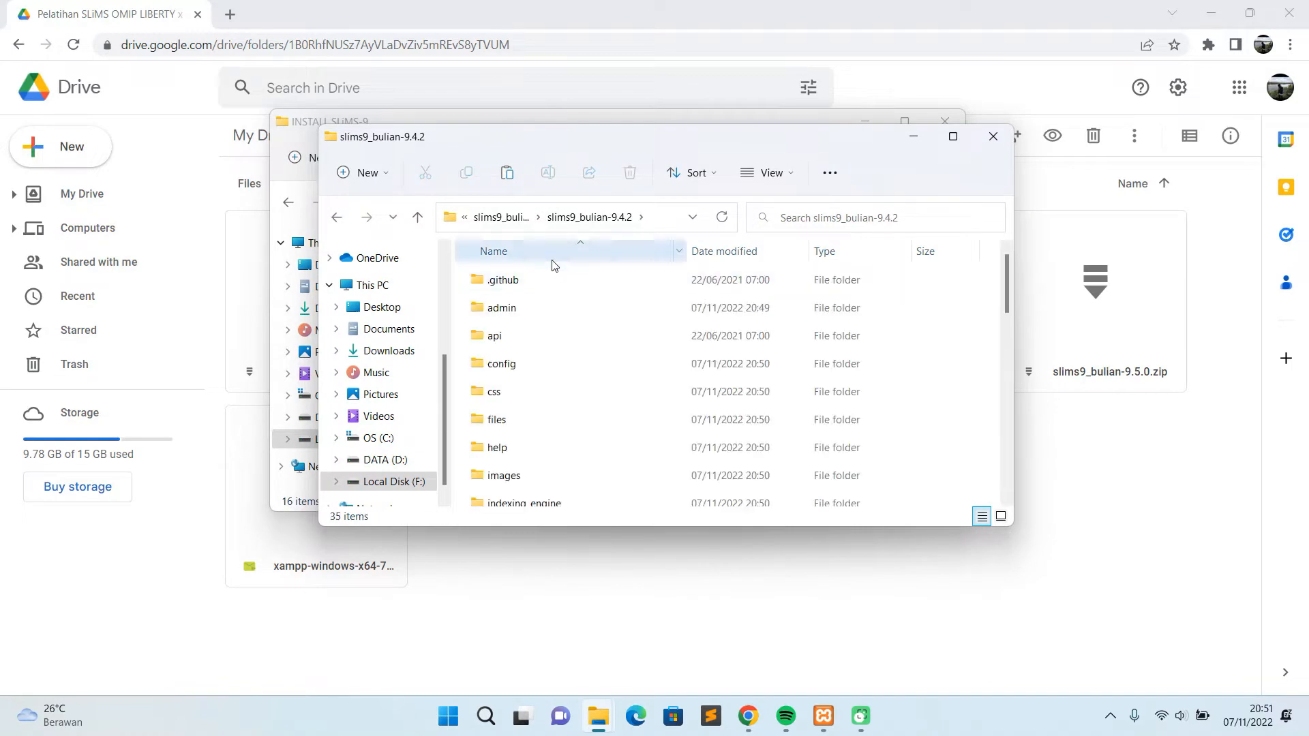
left_click(503, 217)
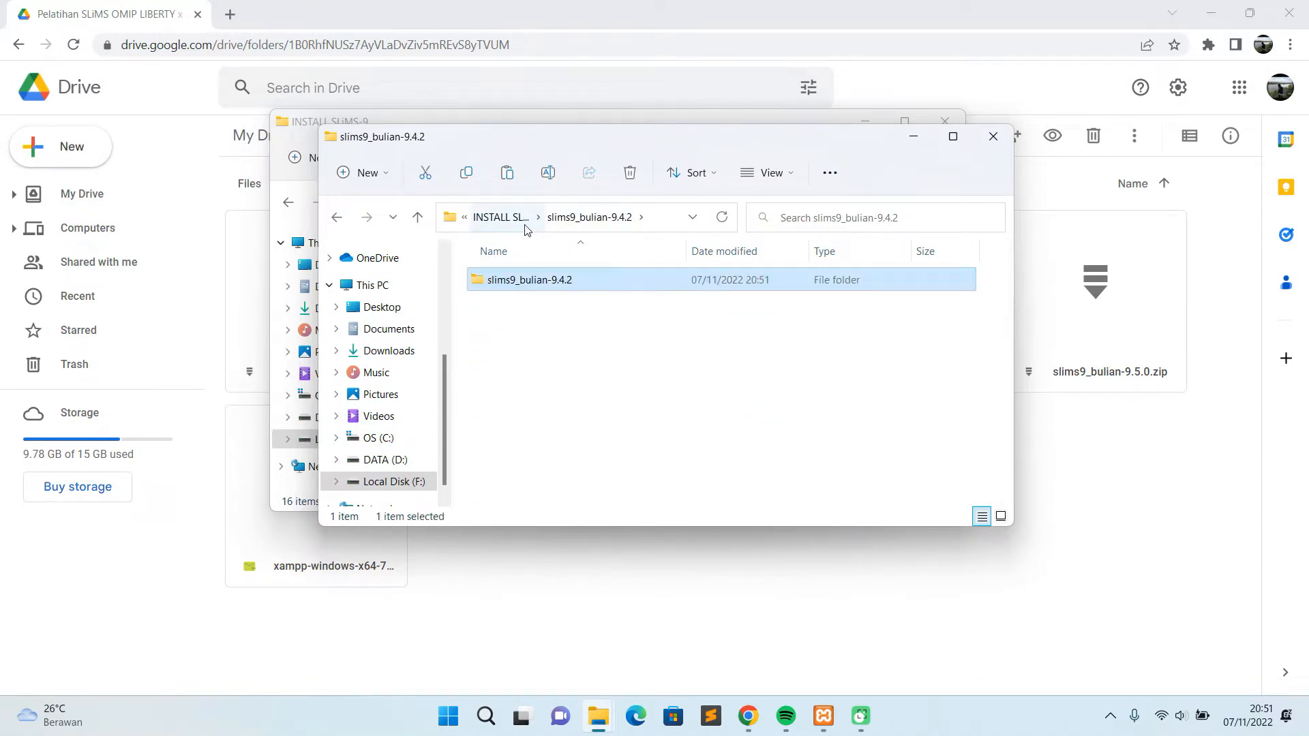
left_click(525, 220)
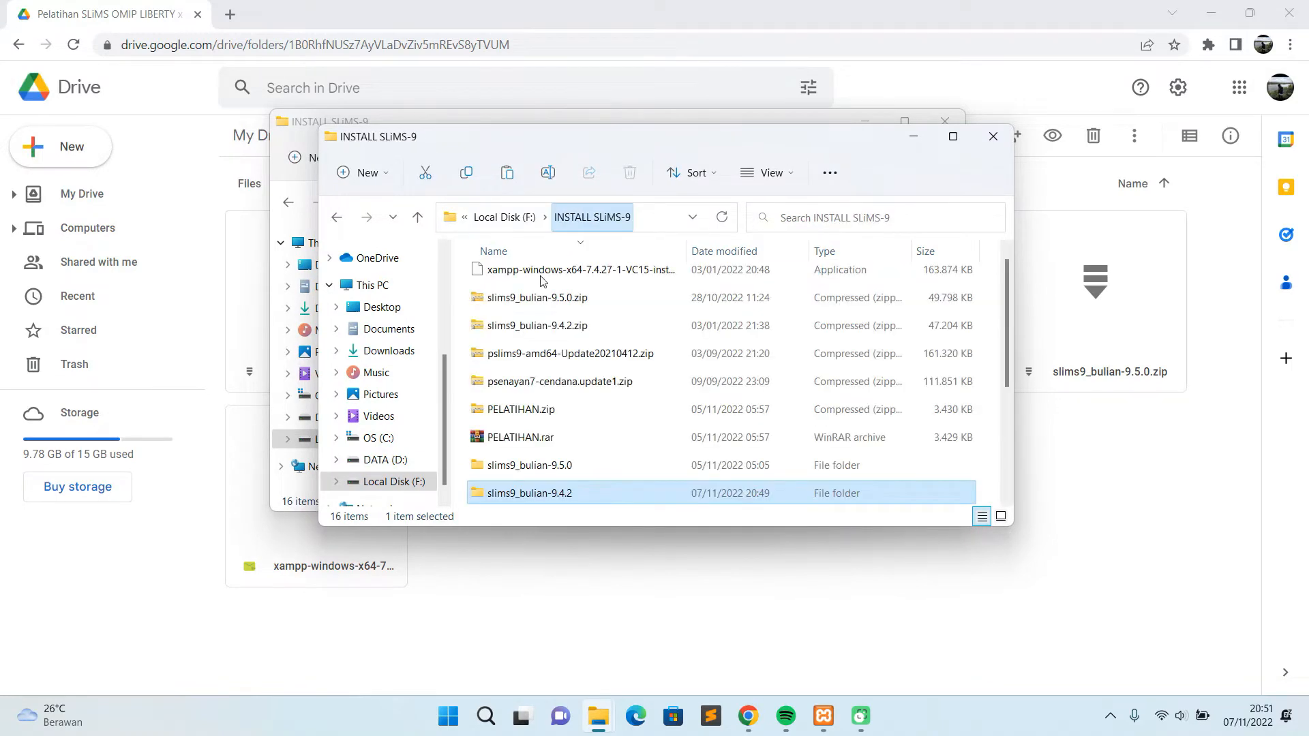
double_click(570, 494)
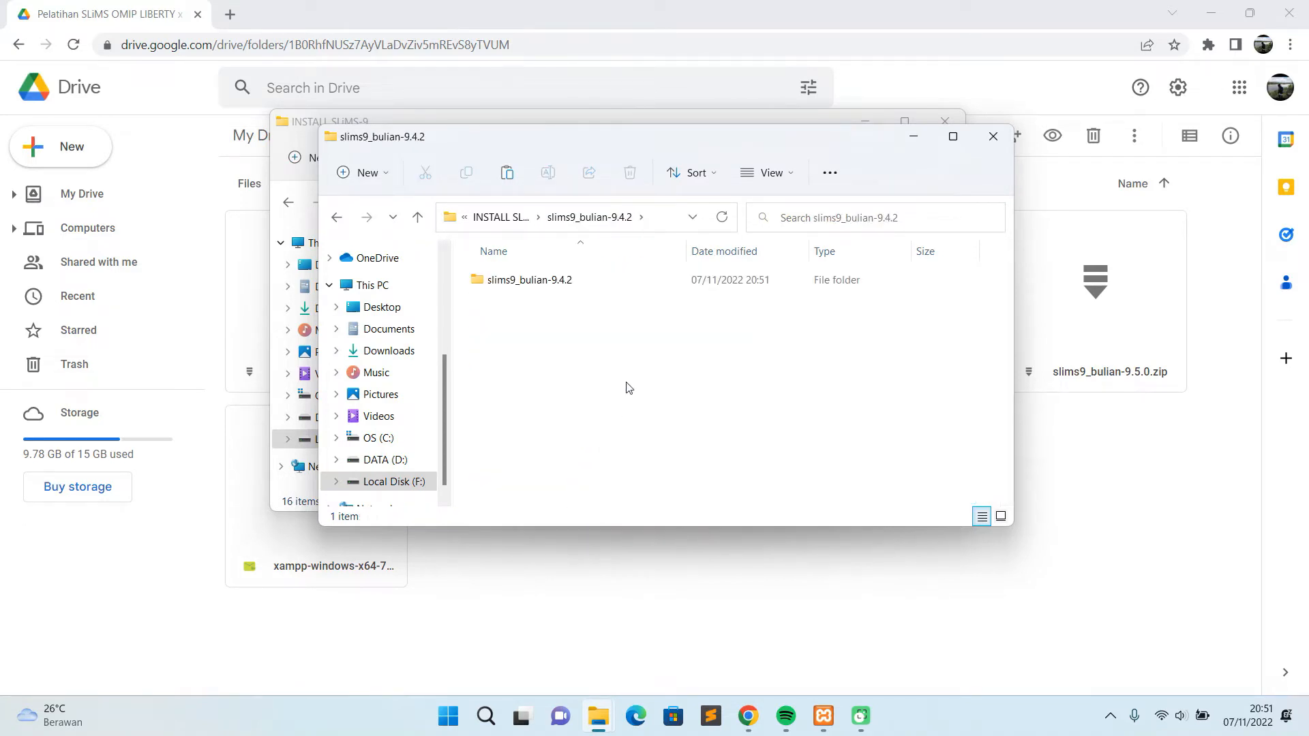
double_click(579, 288)
scroll(567, 403, "down", 5)
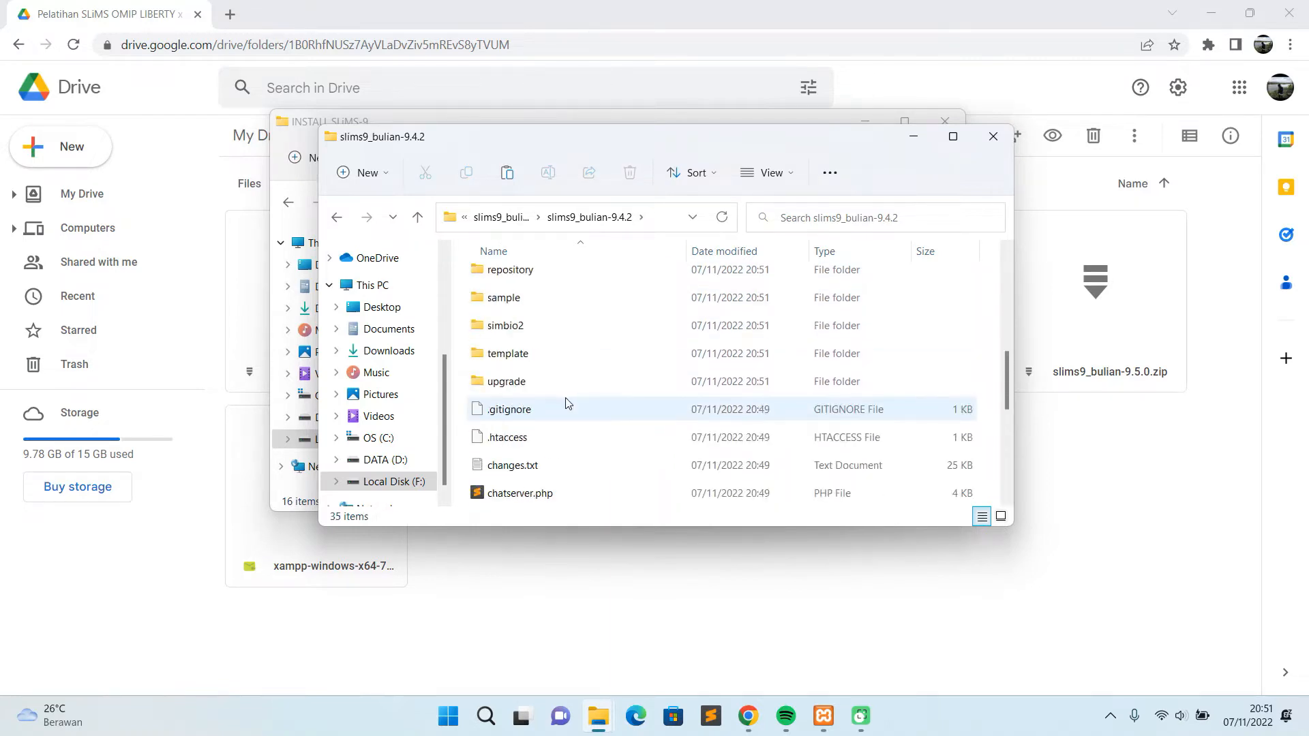
scroll(566, 404, "down", 3)
scroll(555, 439, "down", 1)
scroll(558, 447, "up", 4)
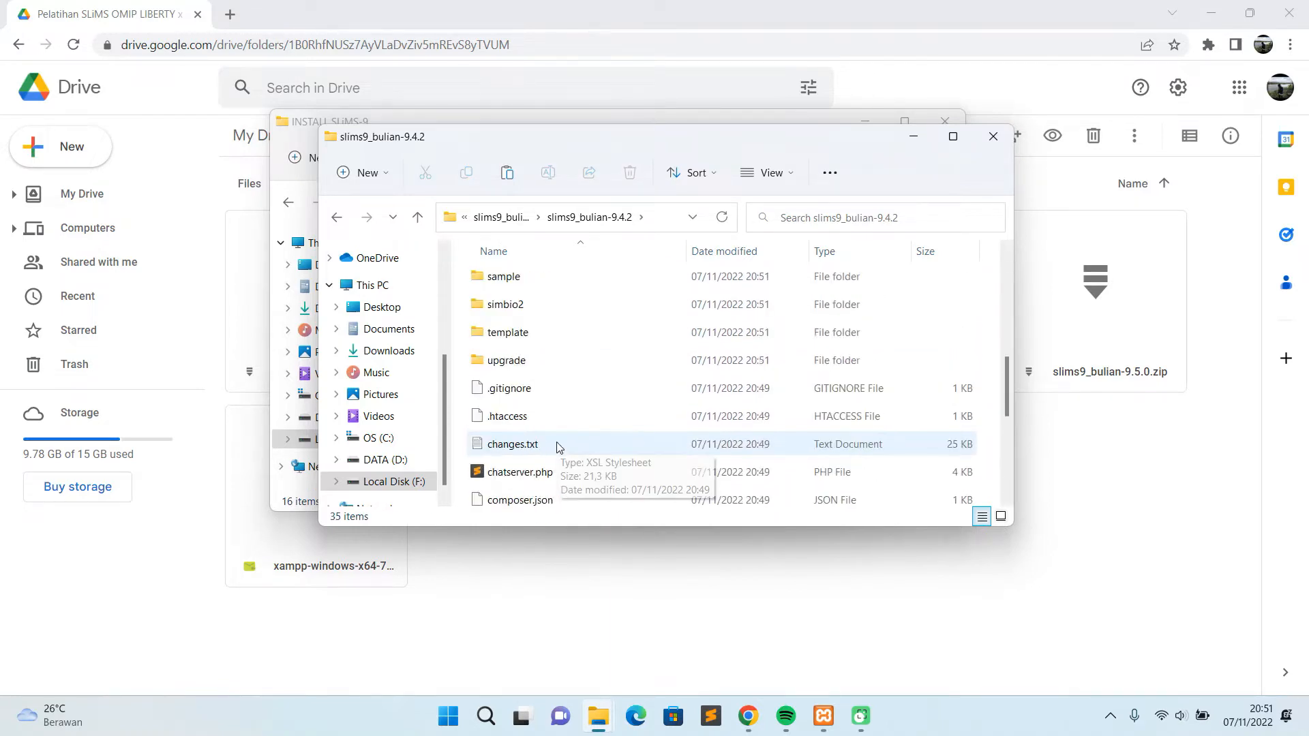
scroll(556, 444, "up", 6)
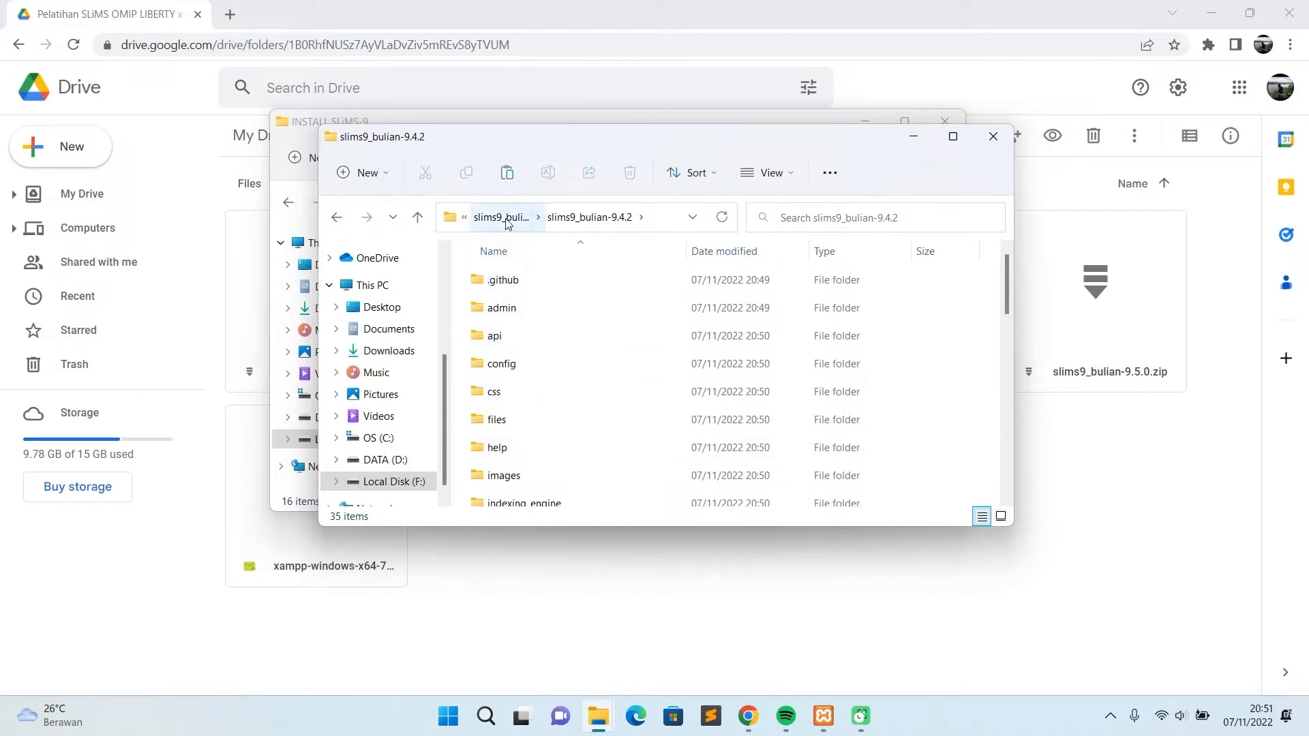
Copy the inner slims9_bulian-9.4.2 folder and go to the OS (C:) drive
left_click(337, 217)
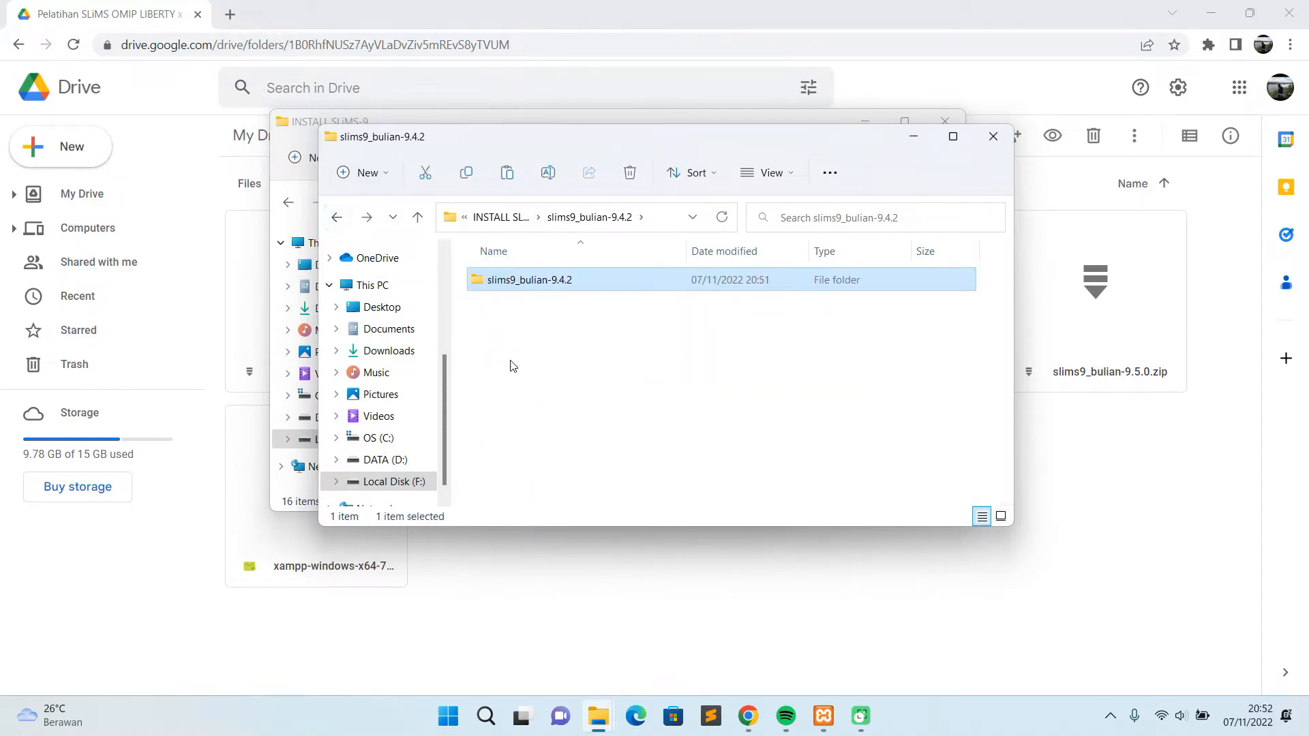
left_click(509, 365)
left_click(575, 288)
right_click(571, 285)
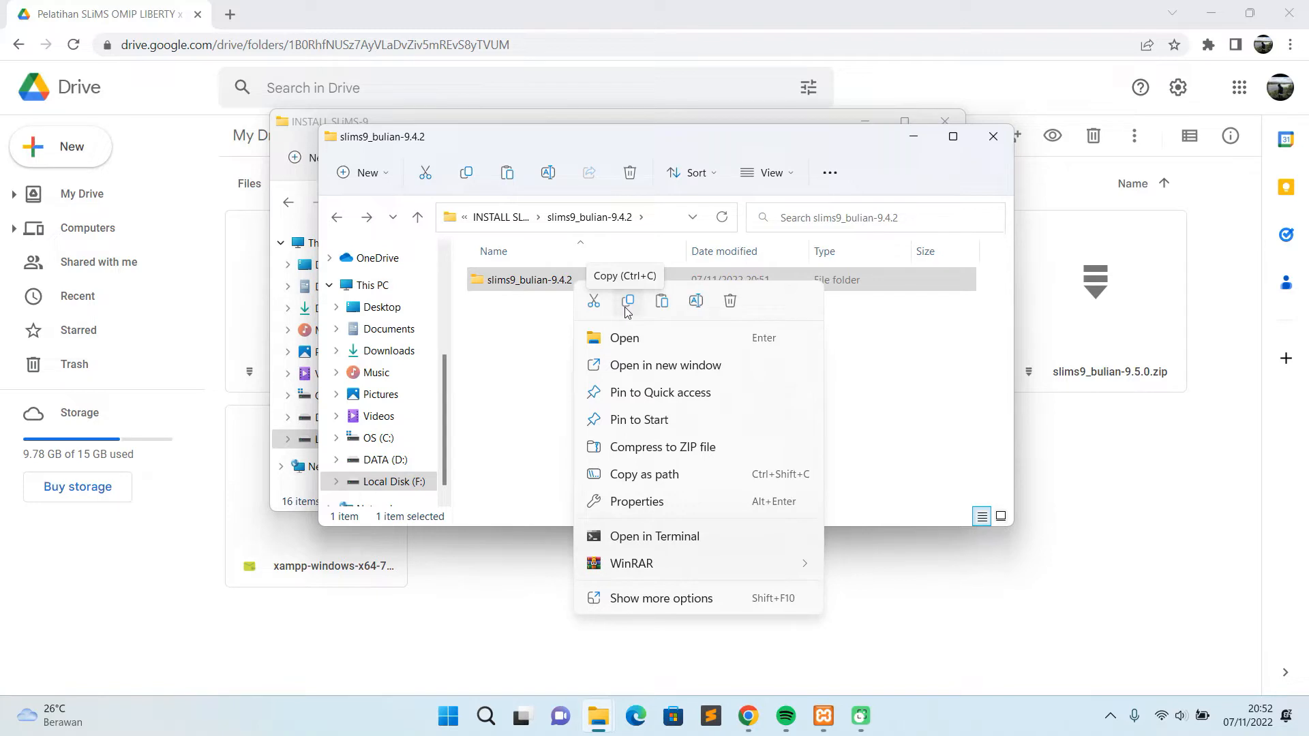
left_click(626, 307)
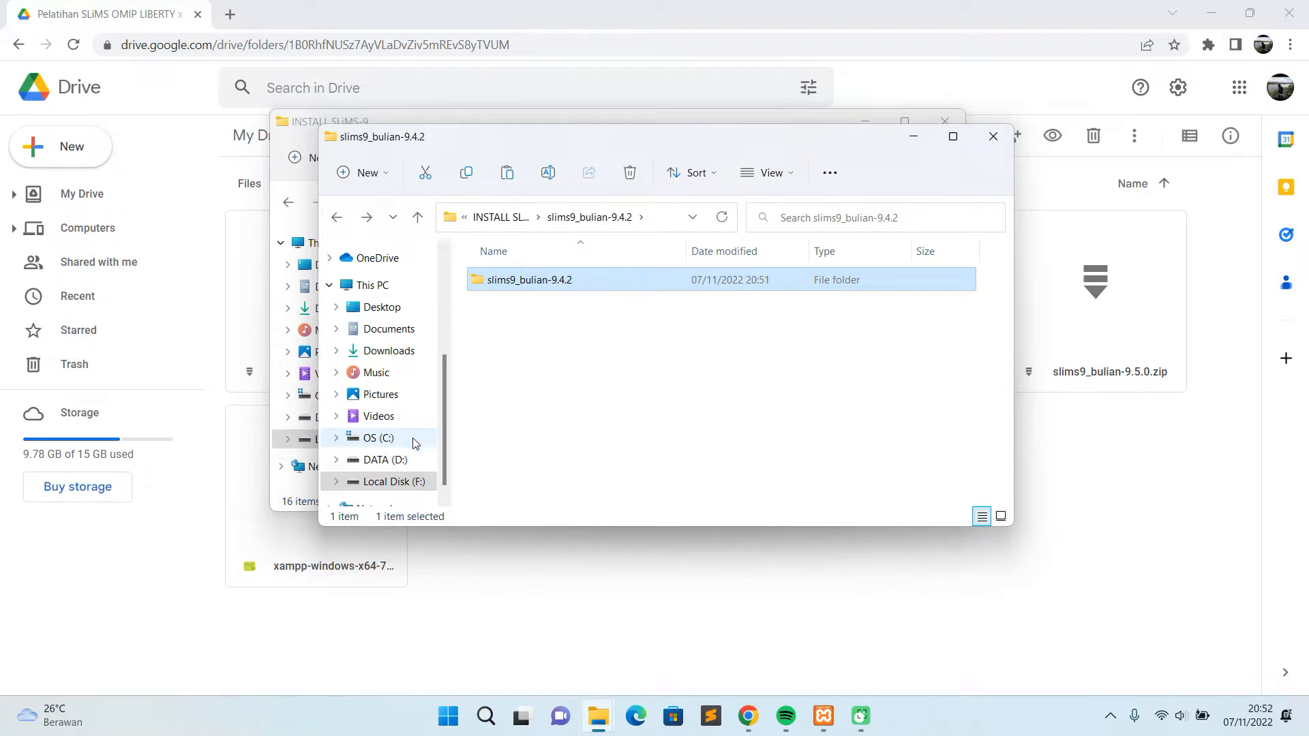
left_click(416, 444)
Paste the copied slims9_bulian-9.4.2 folder into C:\xampp\htdocs
scroll(535, 481, "down", 3)
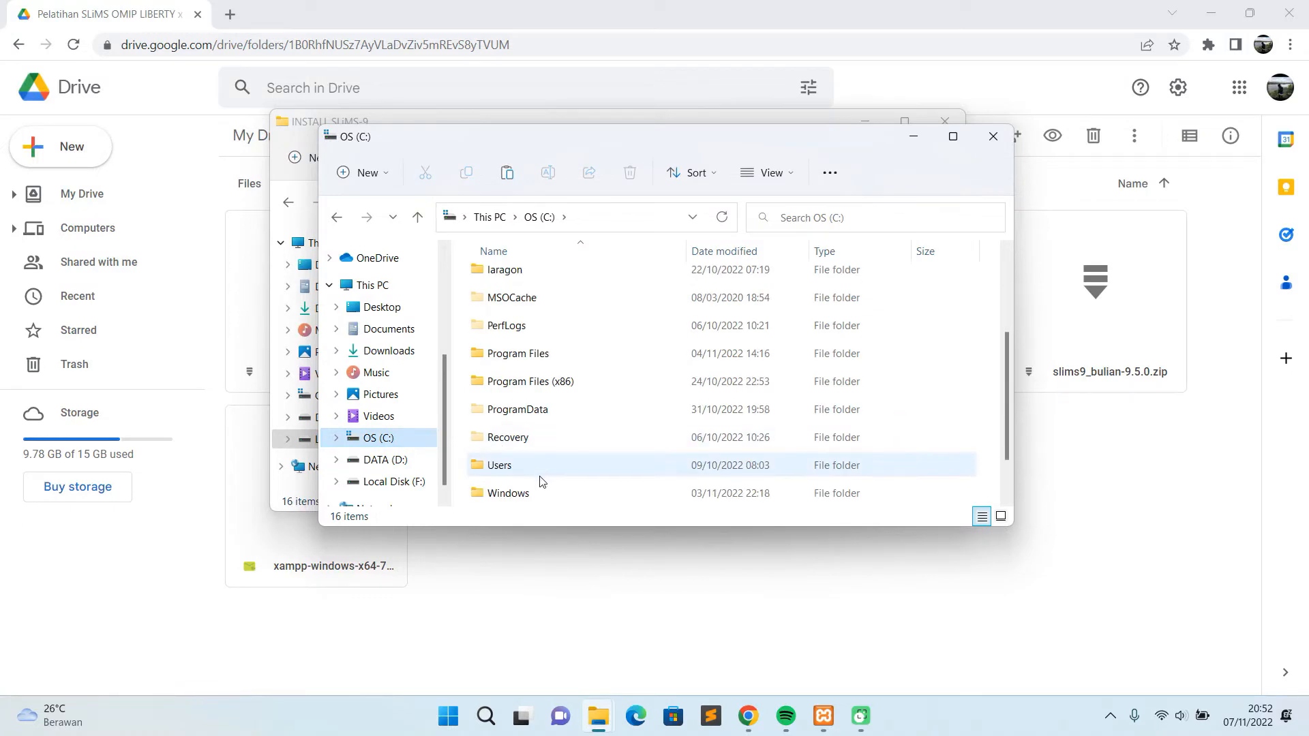
double_click(504, 467)
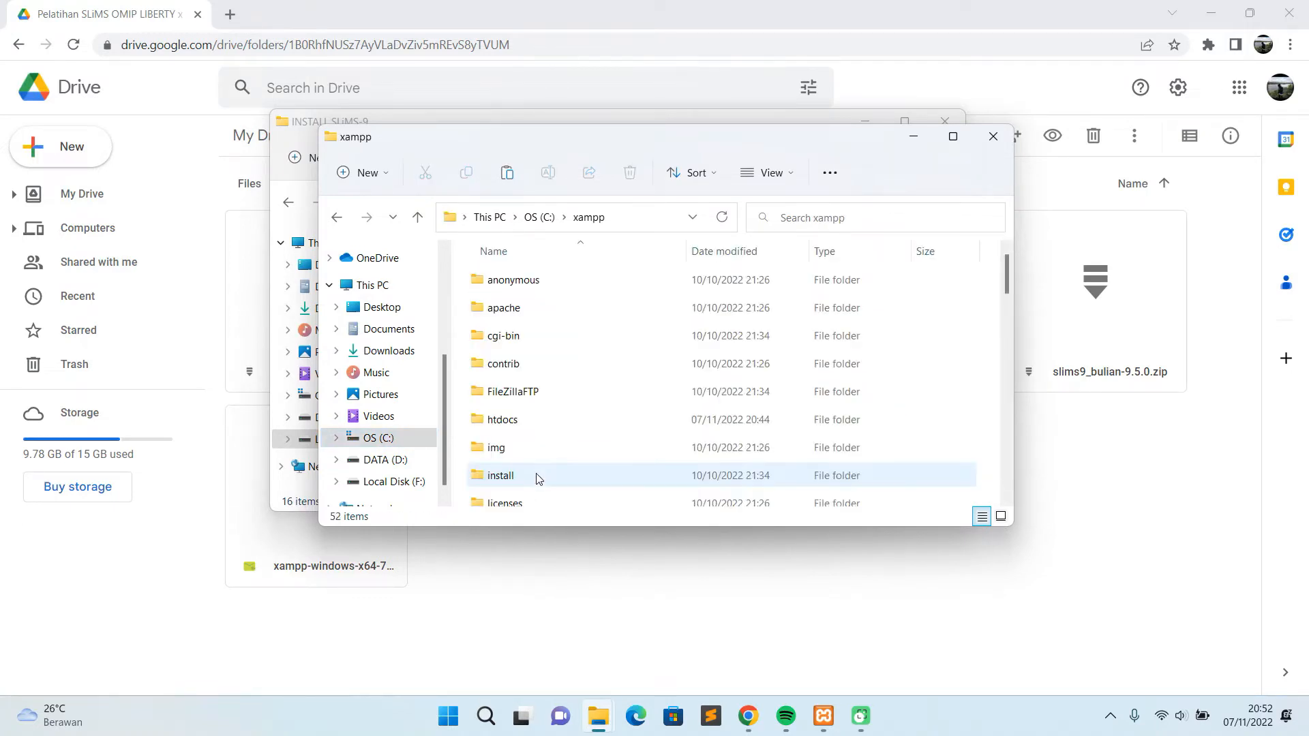
double_click(535, 425)
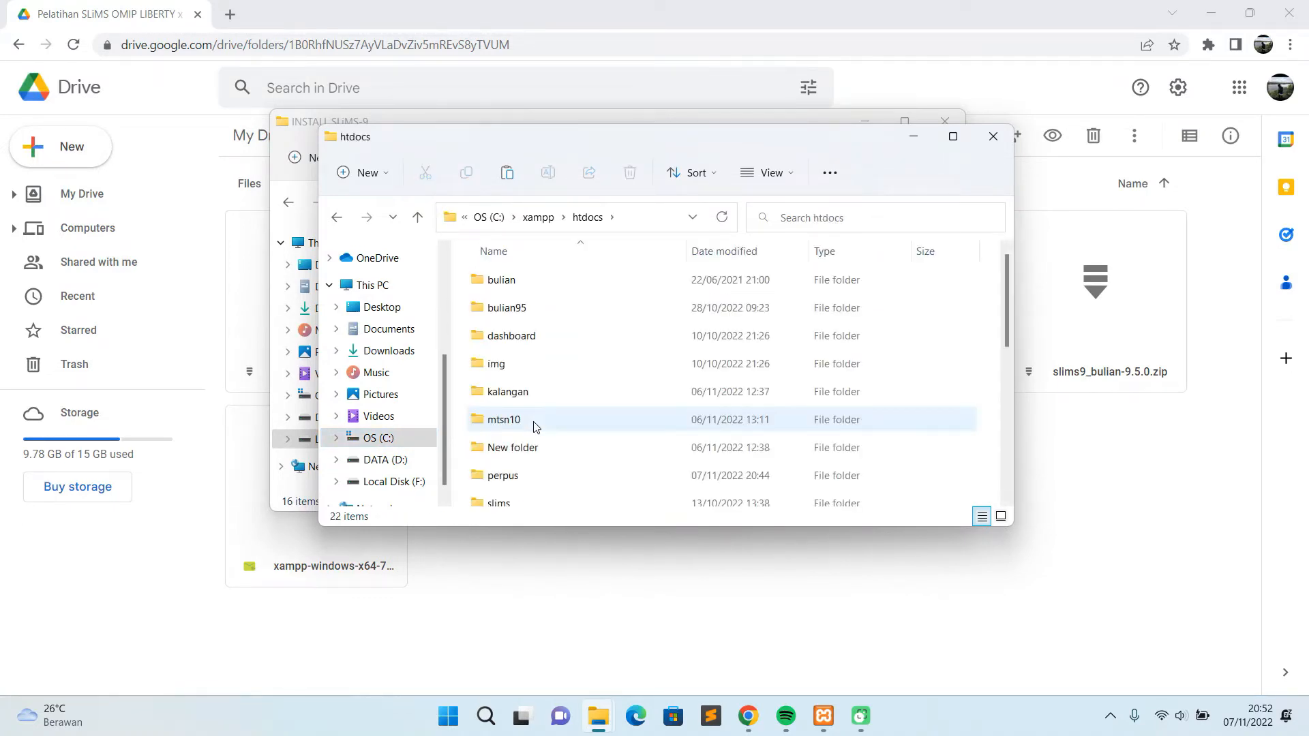
right_click(462, 374)
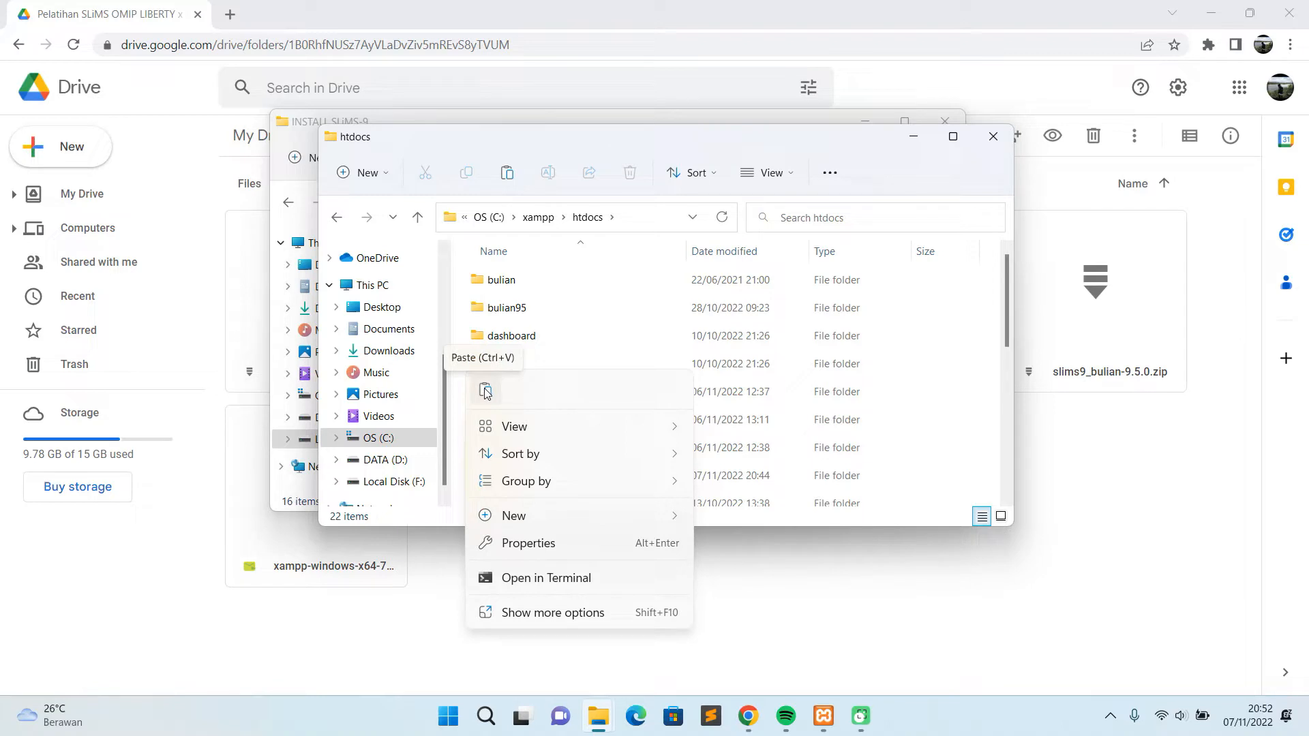
left_click(485, 394)
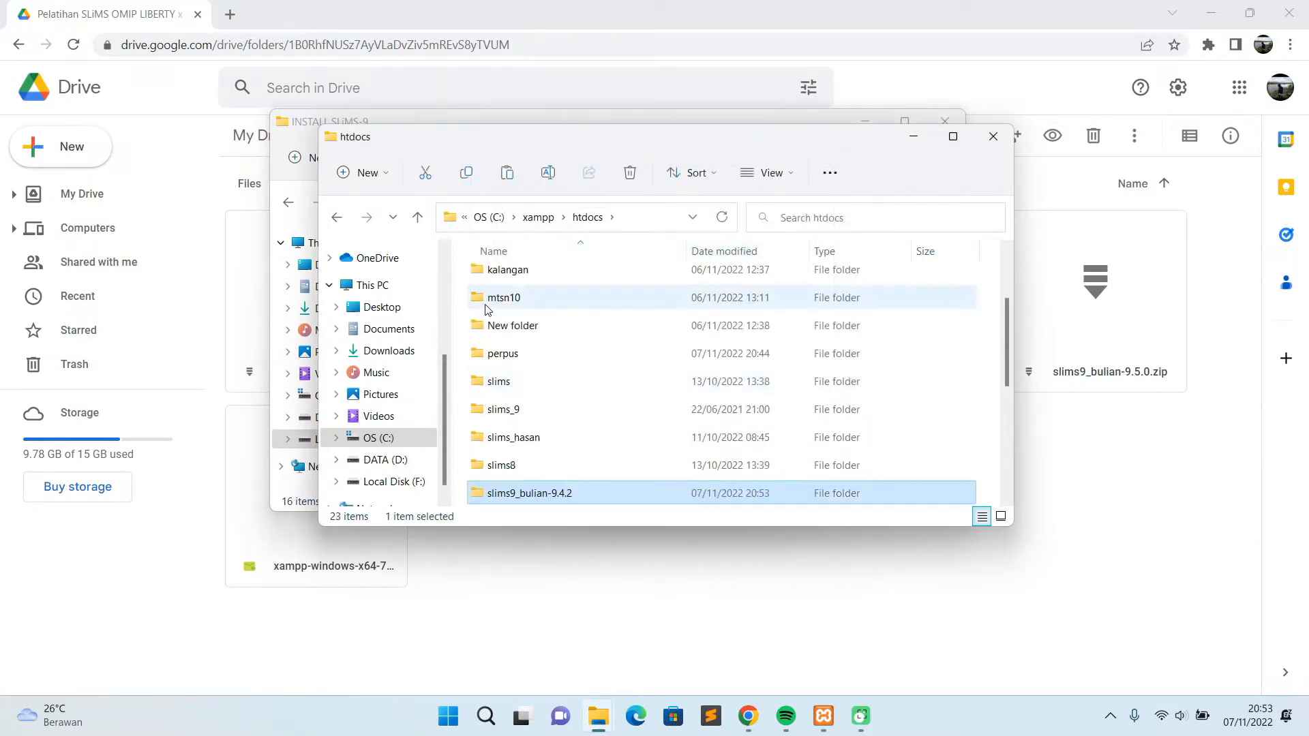
scroll(535, 423, "down", 2)
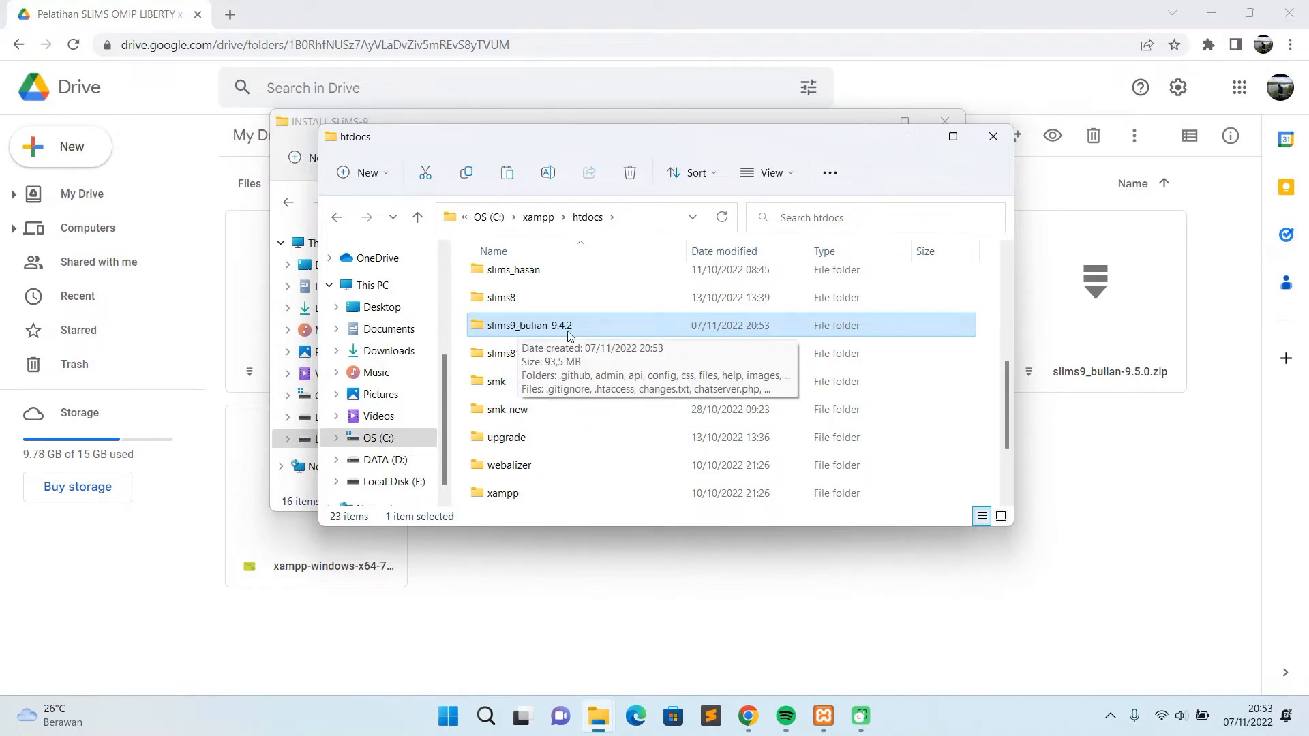
Rename slims9_bulian-9.4.2 in C:\xampp\htdocs to perpustakaan
right_click(572, 333)
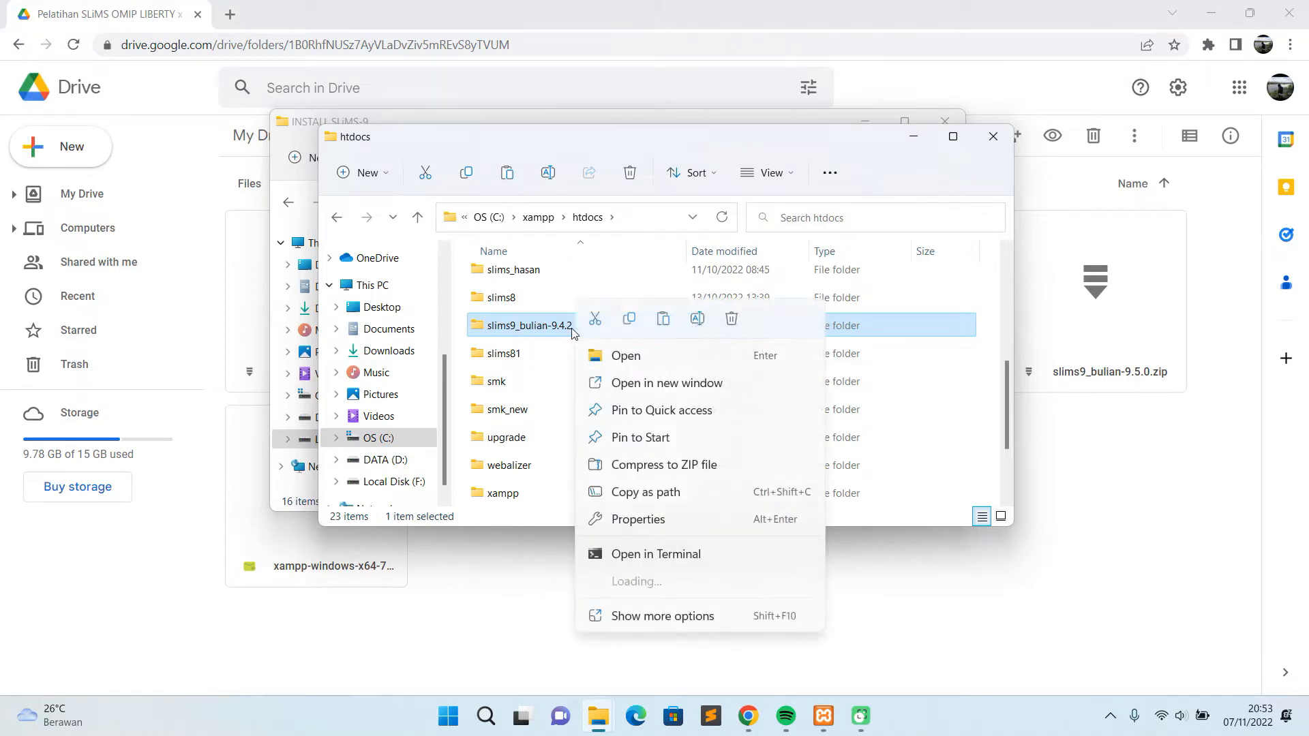
left_click(697, 320)
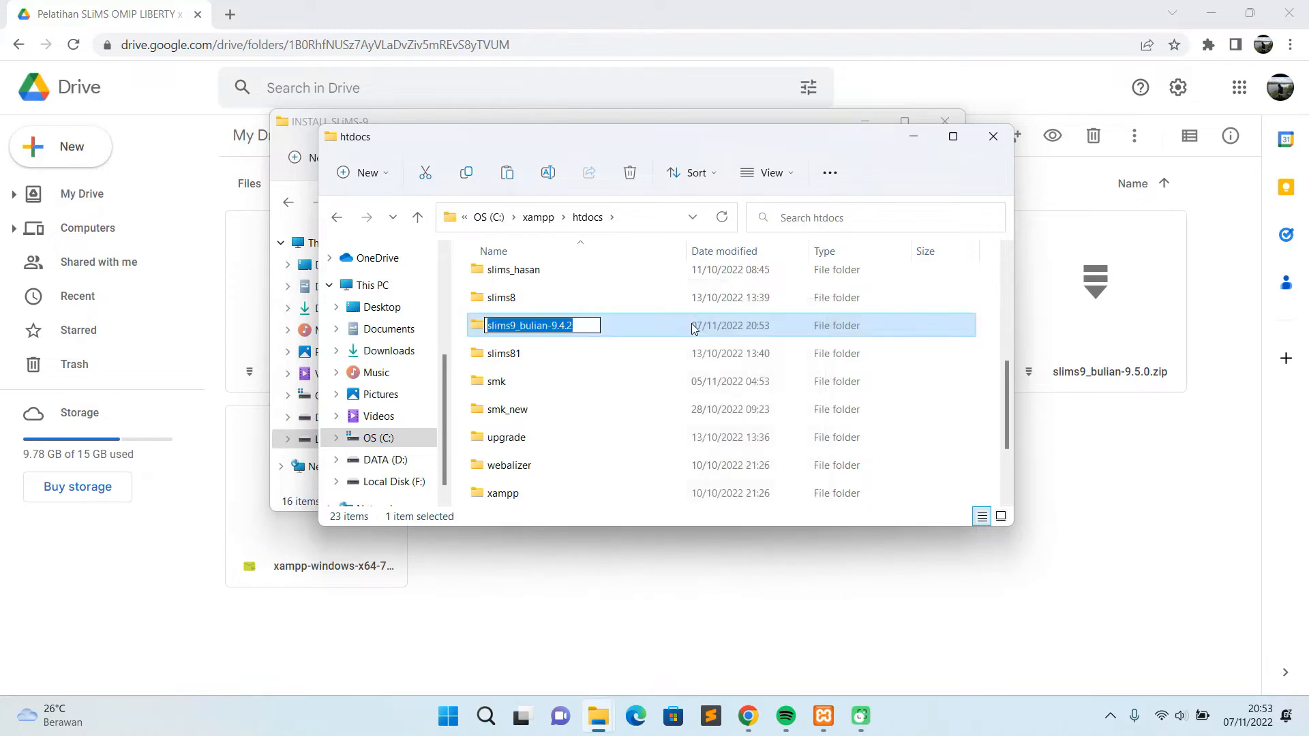
type("per")
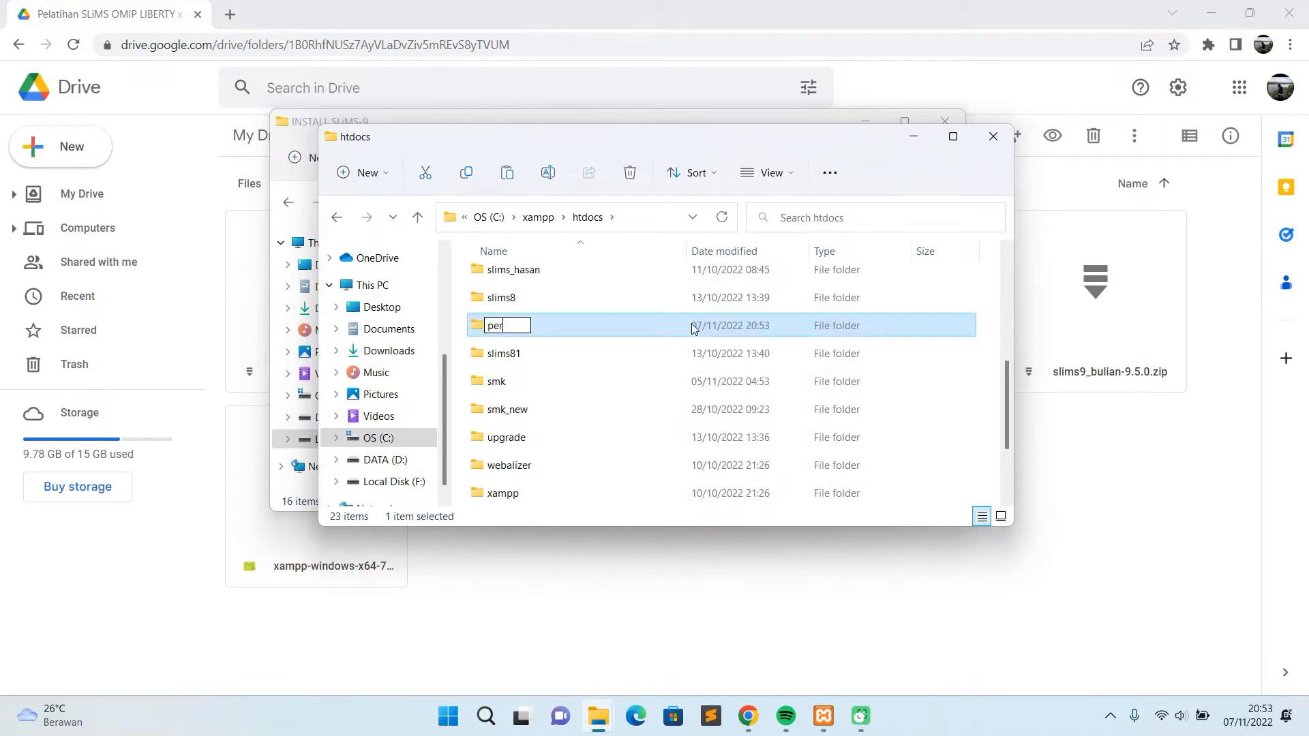
type("pustakaan")
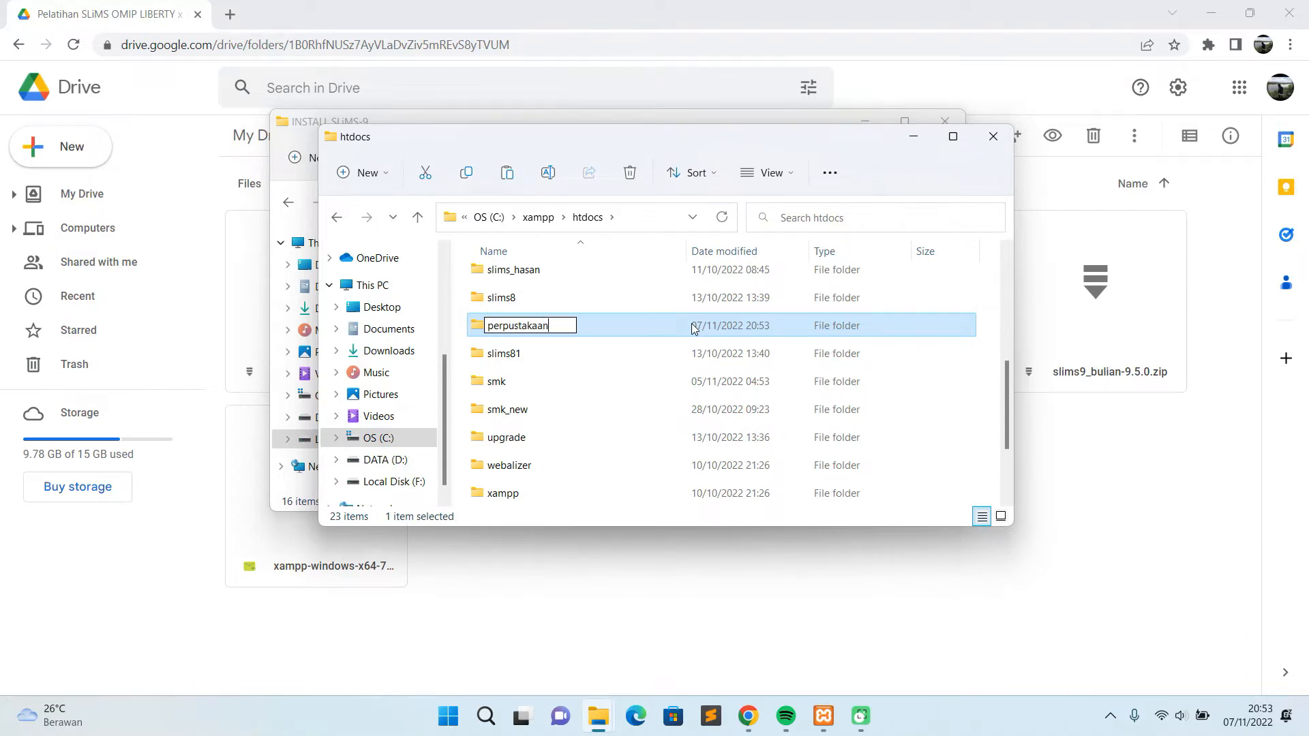
key("Return")
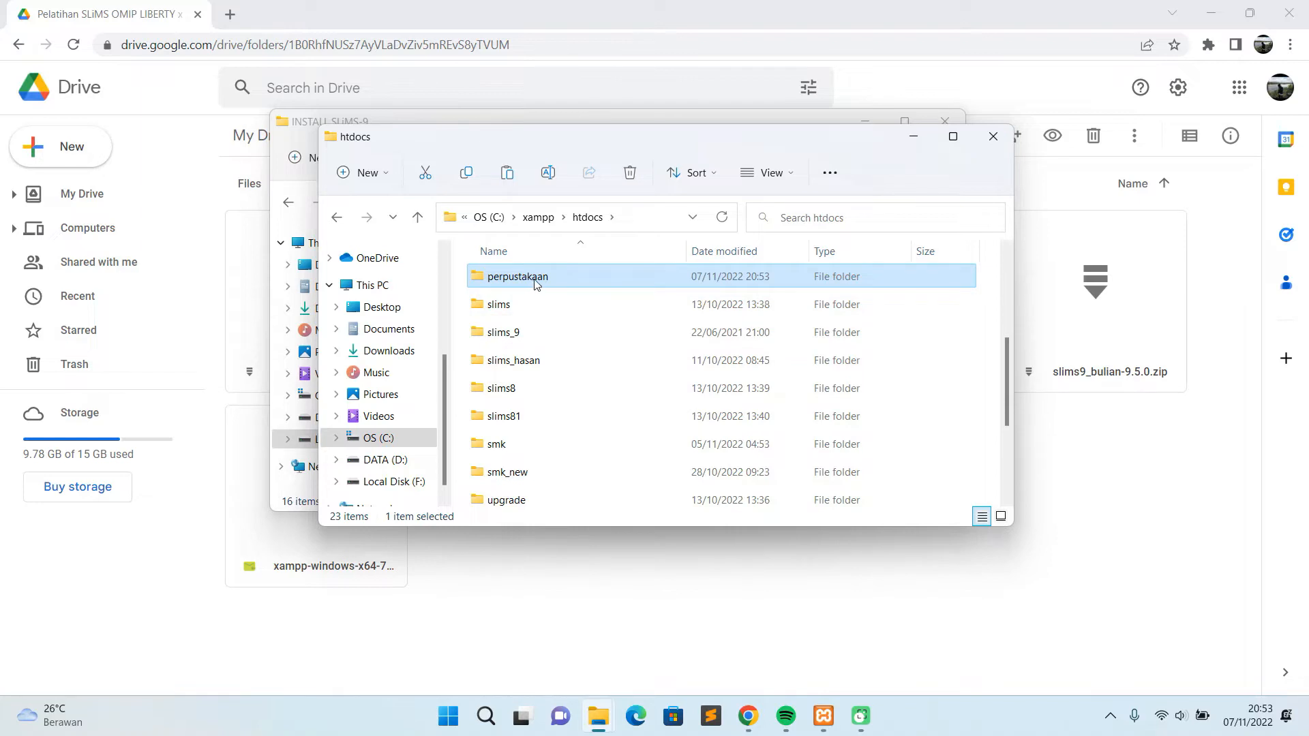
mouse_move(539, 283)
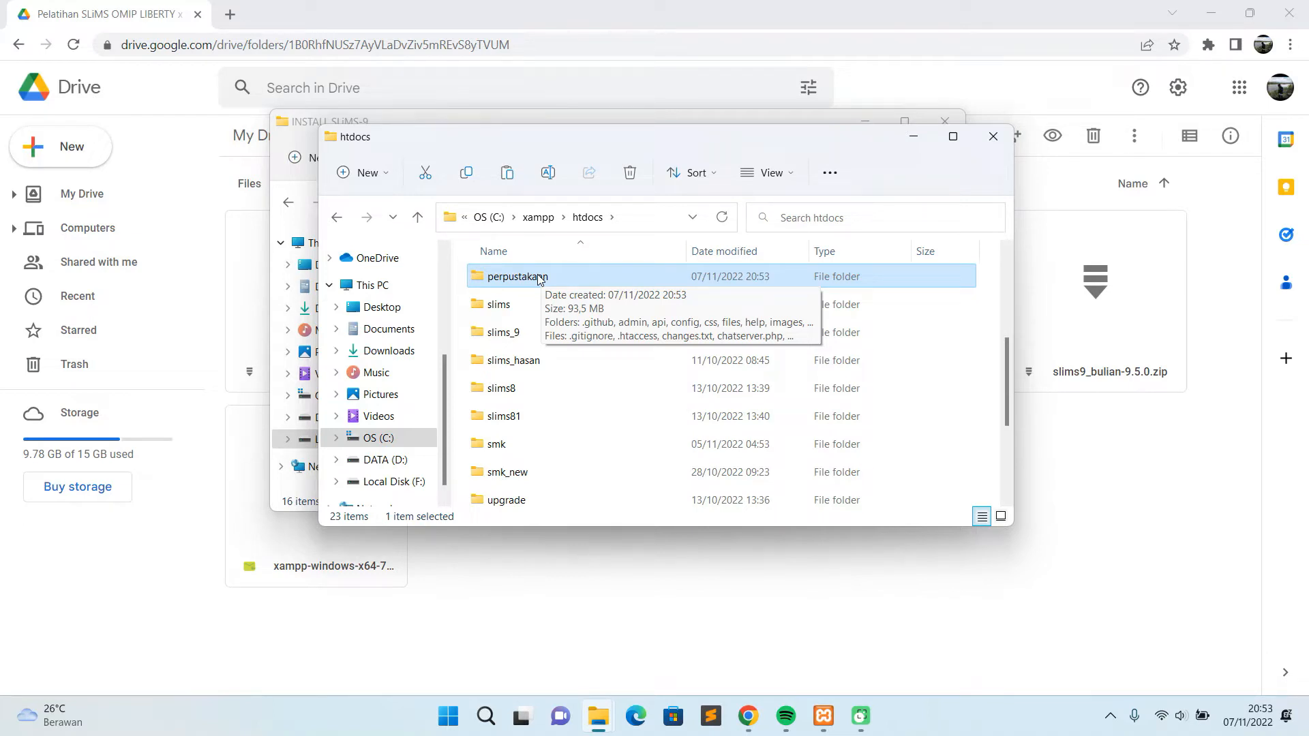
Load localhost/perpustakaan in a new Chrome tab to reach the SLiMS Installer welcome page
left_click(230, 14)
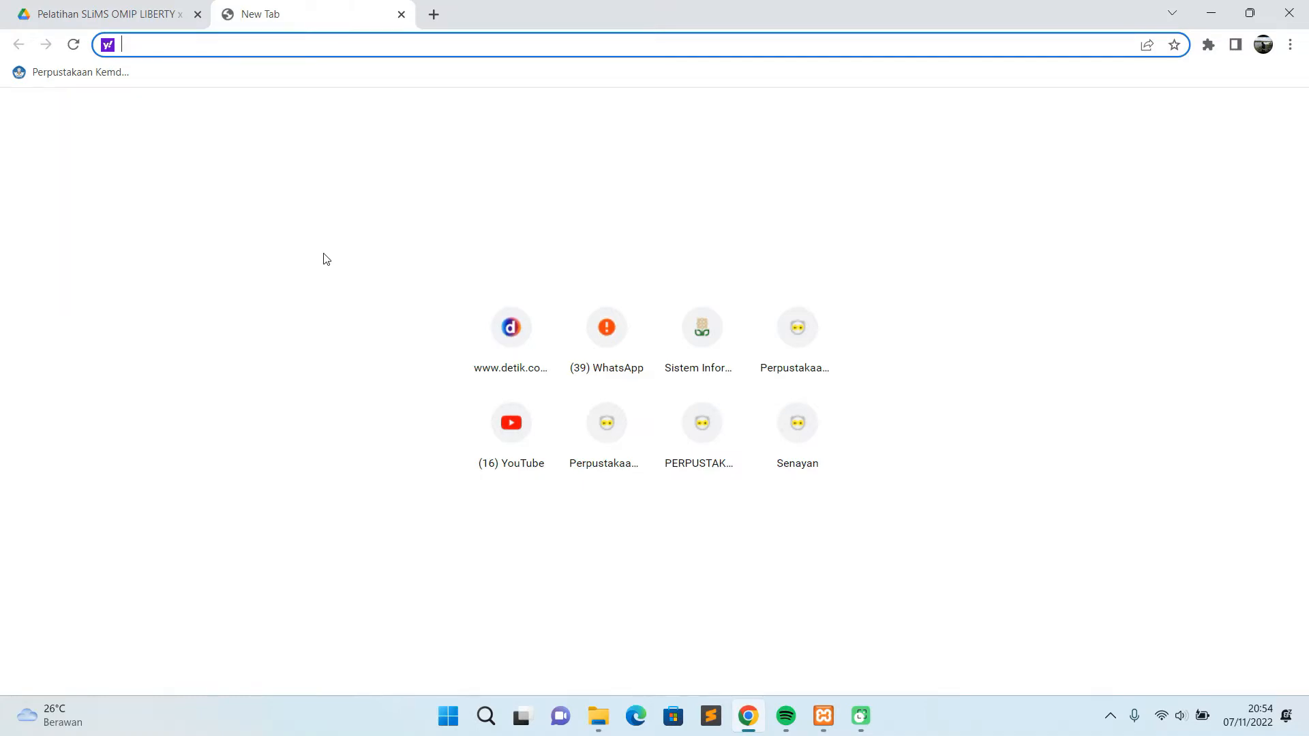
type("lo")
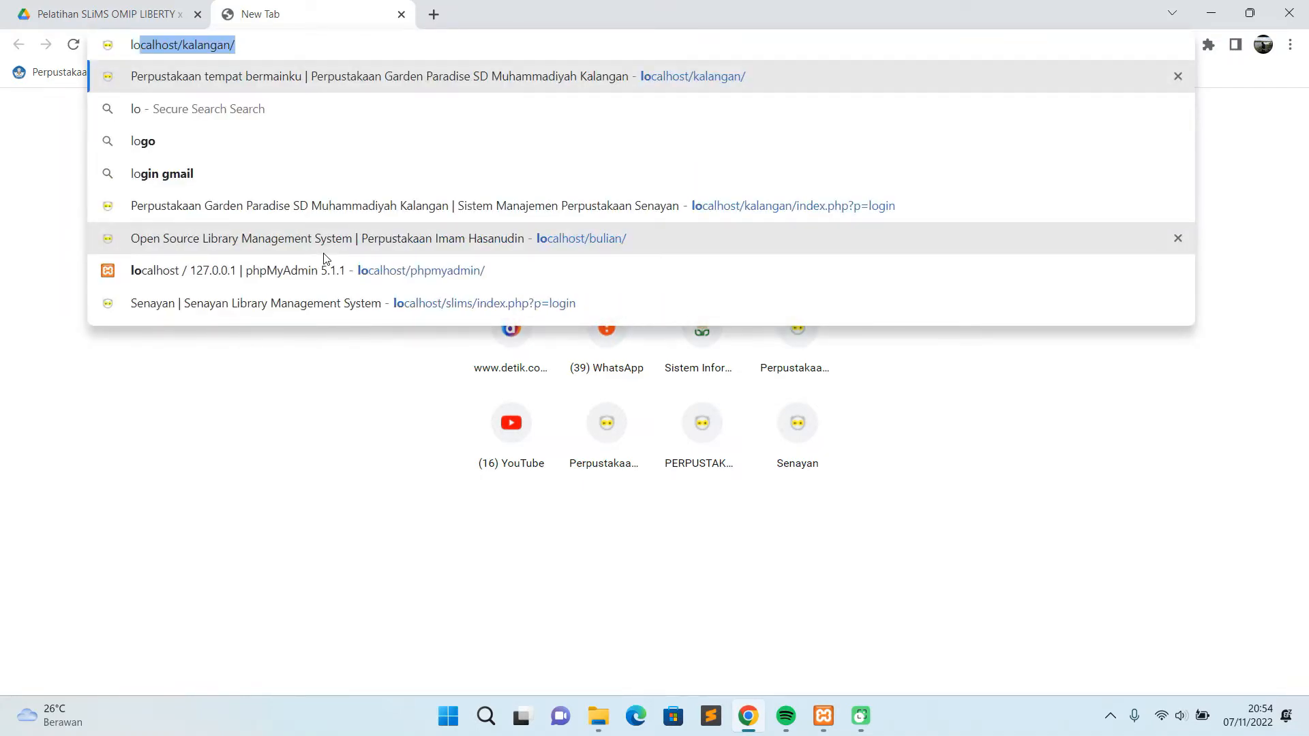
type("calh")
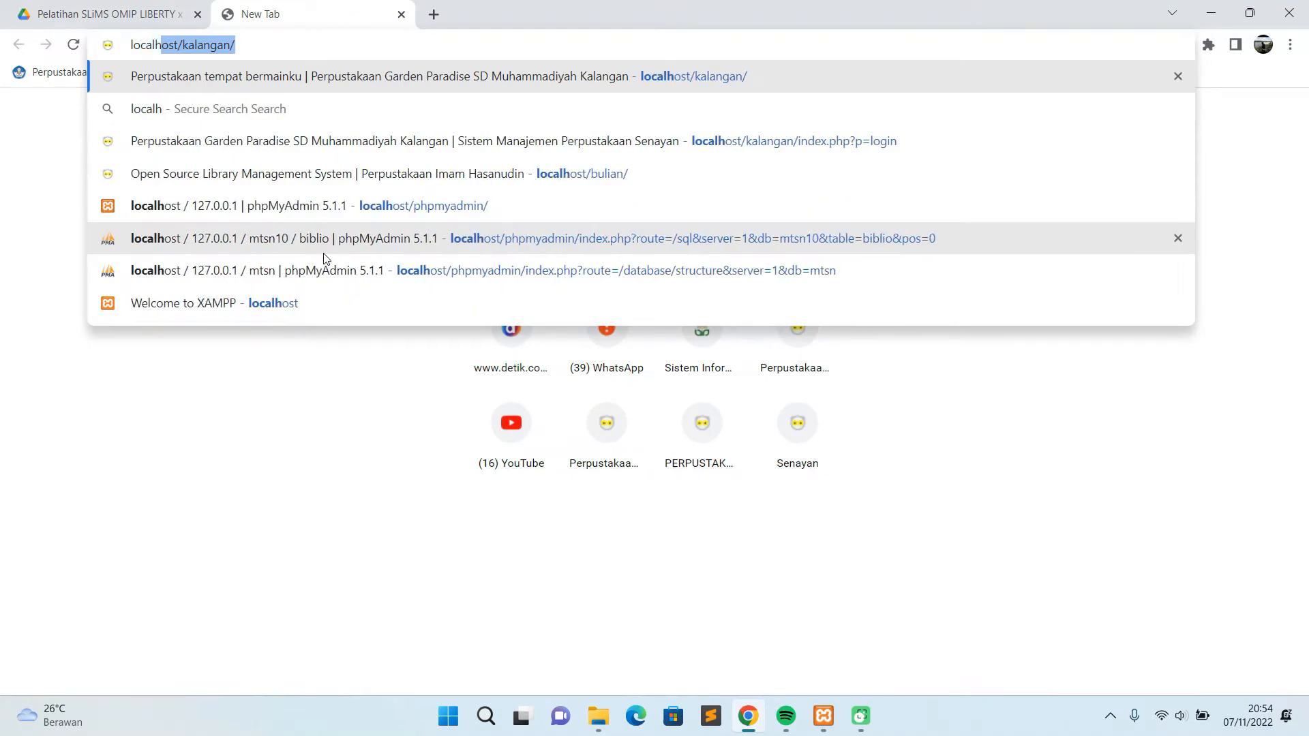
type("ost")
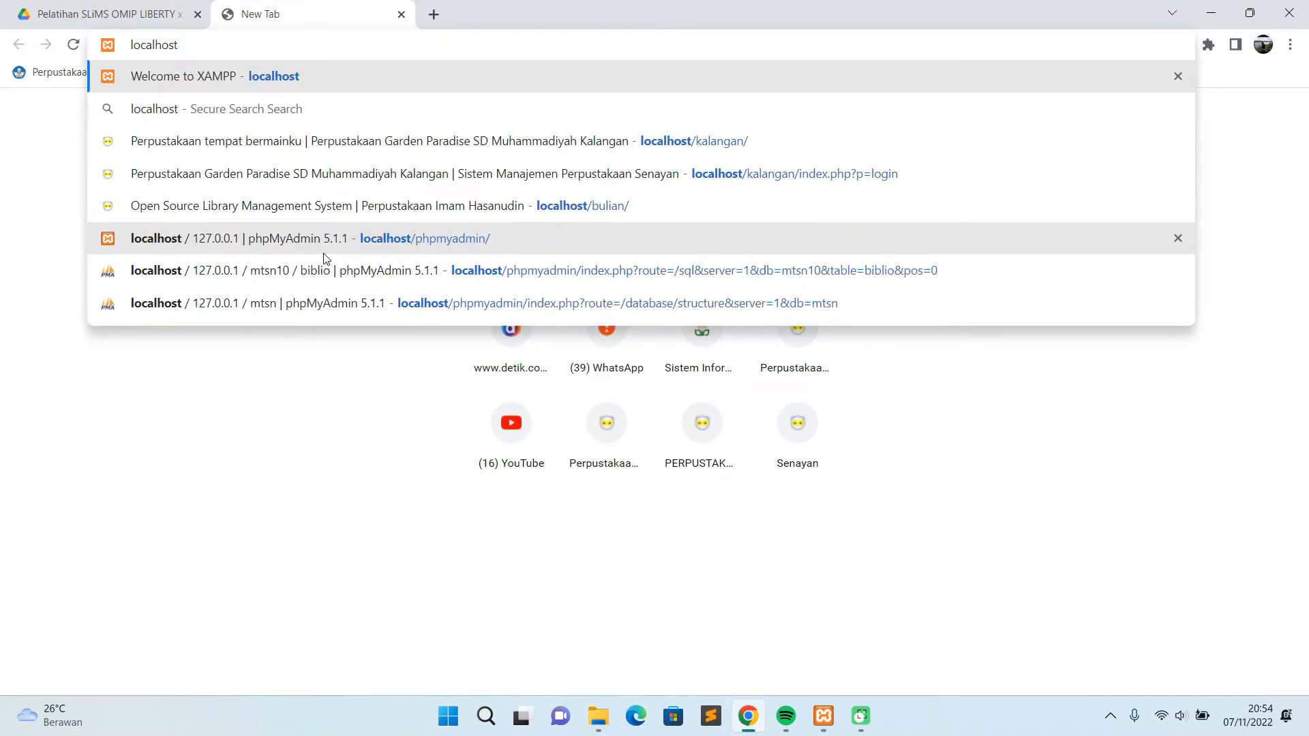
type("/per")
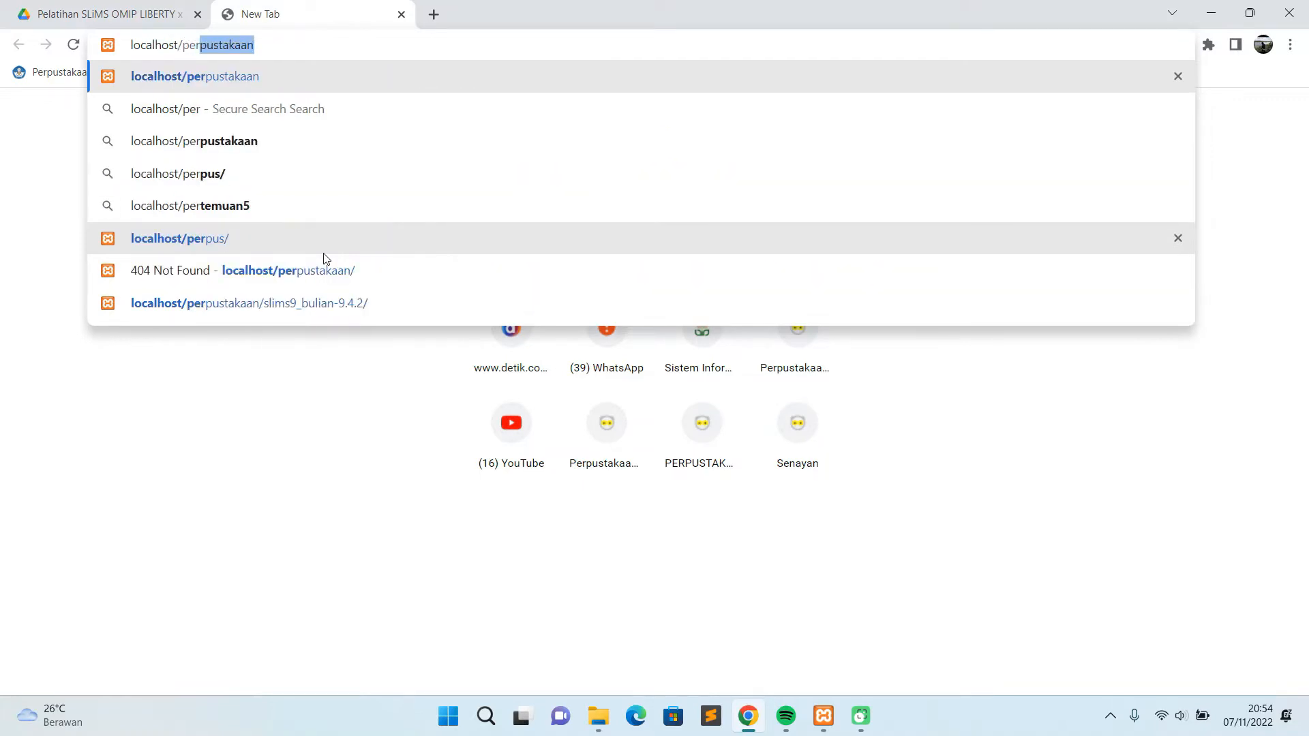
key("Right")
key("Return")
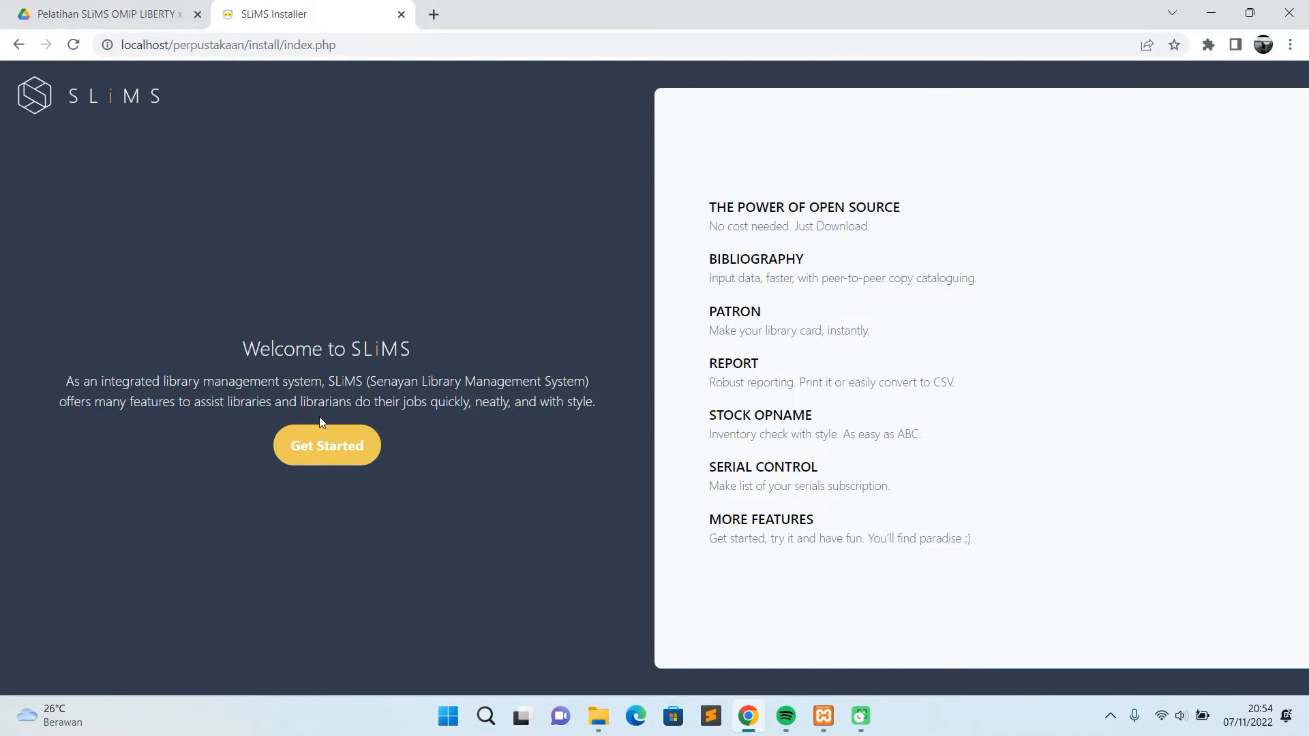
left_click_drag(264, 350, 374, 374)
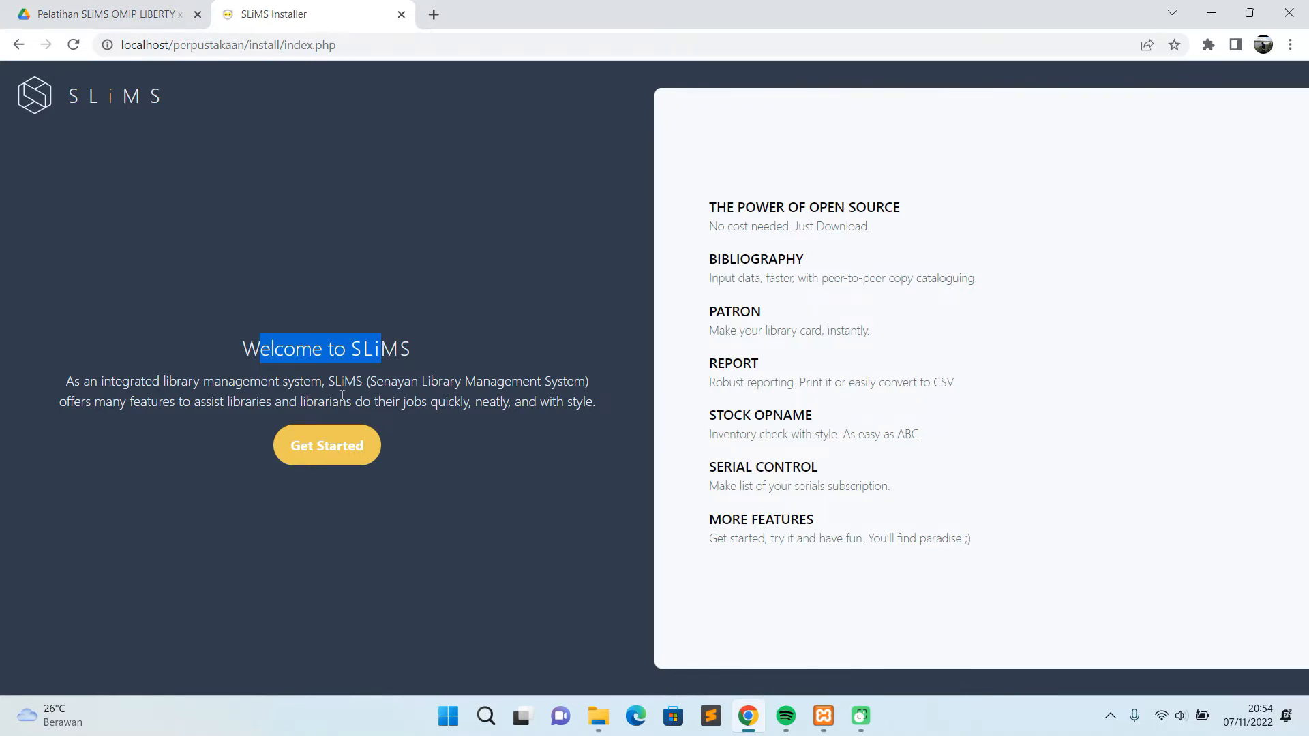
Begin installation, review the PHP version and optional YAZ/Z39.50 requirement, then continue
left_click(337, 447)
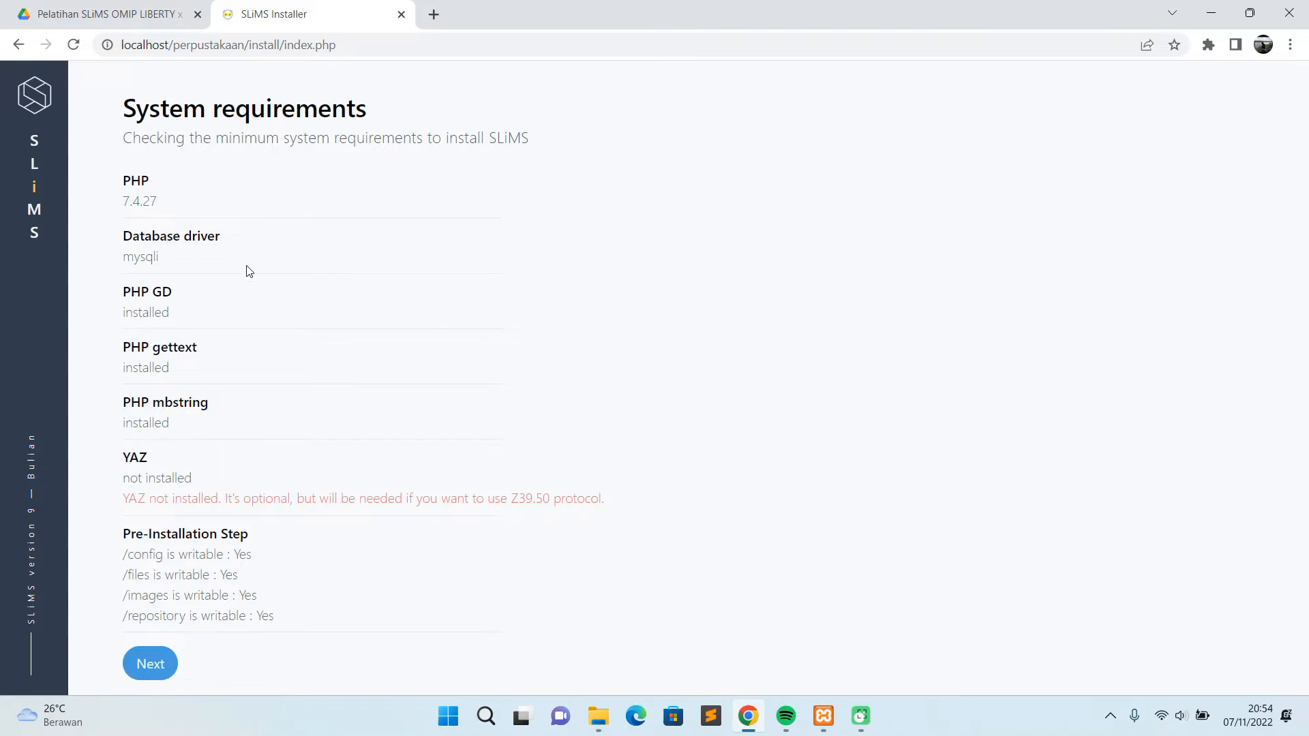
left_click_drag(128, 202, 151, 202)
left_click_drag(122, 457, 146, 458)
left_click_drag(225, 499, 412, 502)
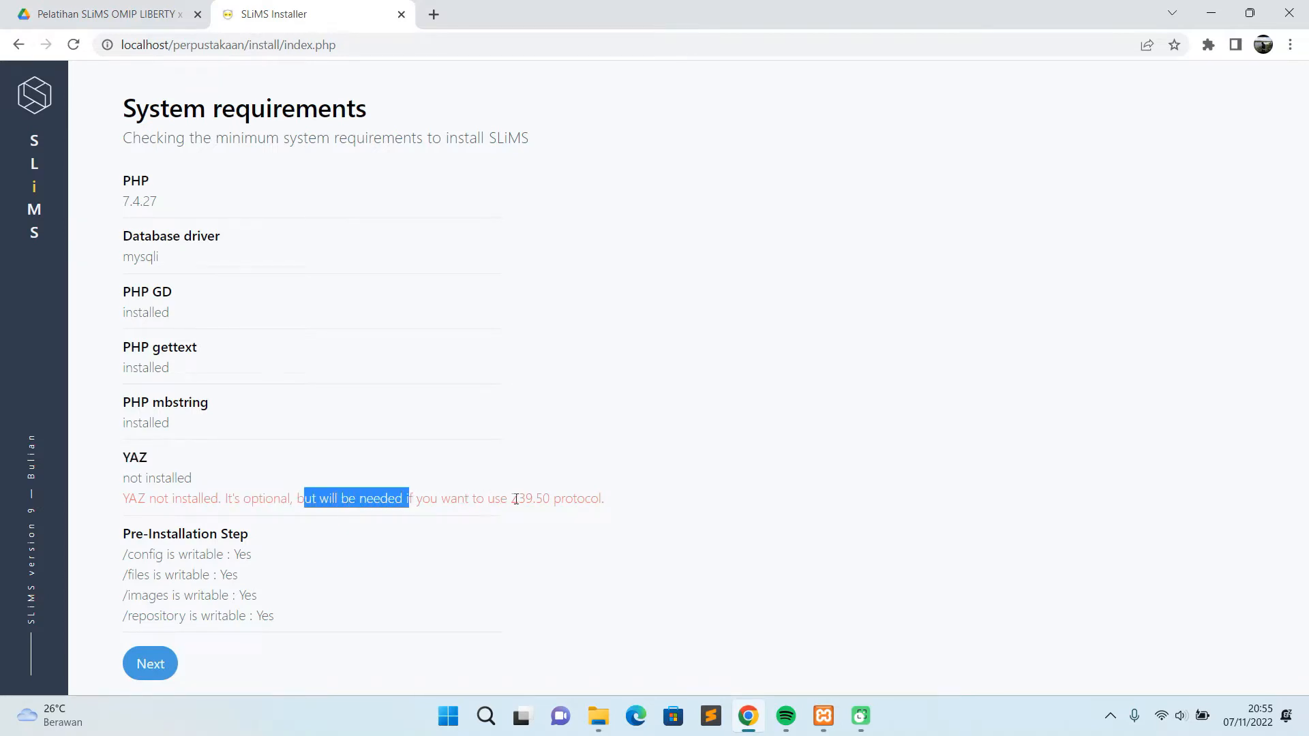
left_click_drag(516, 500, 552, 501)
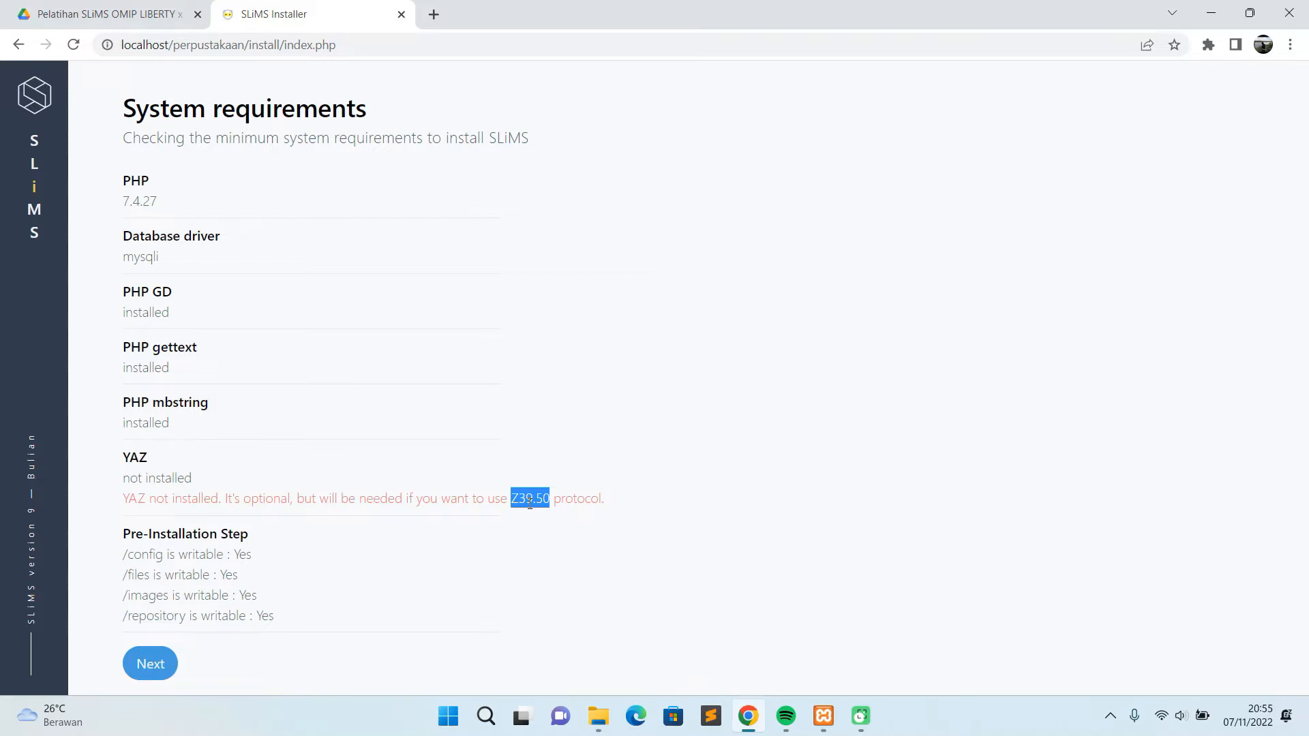
left_click(529, 502)
left_click_drag(287, 499, 237, 500)
left_click(161, 667)
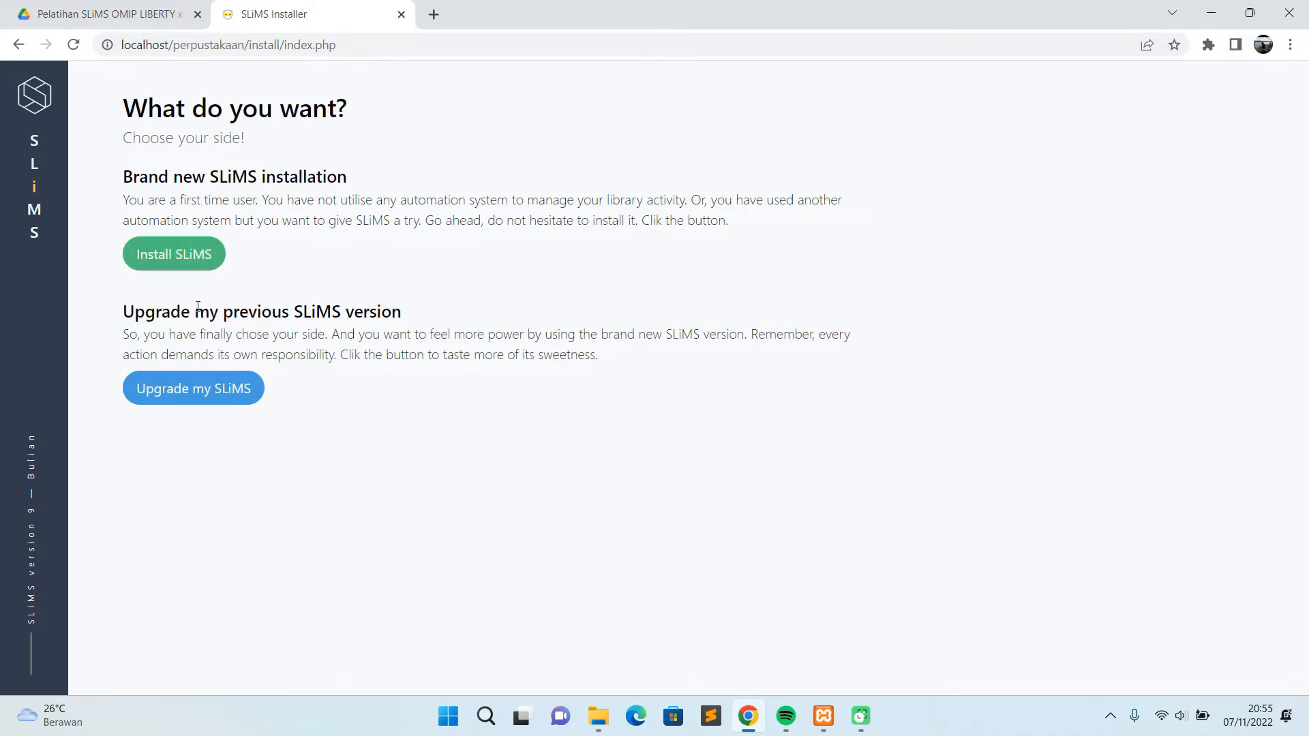
Choose Install SLiMS and enter perpustakaan_saya as the database name
left_click(191, 270)
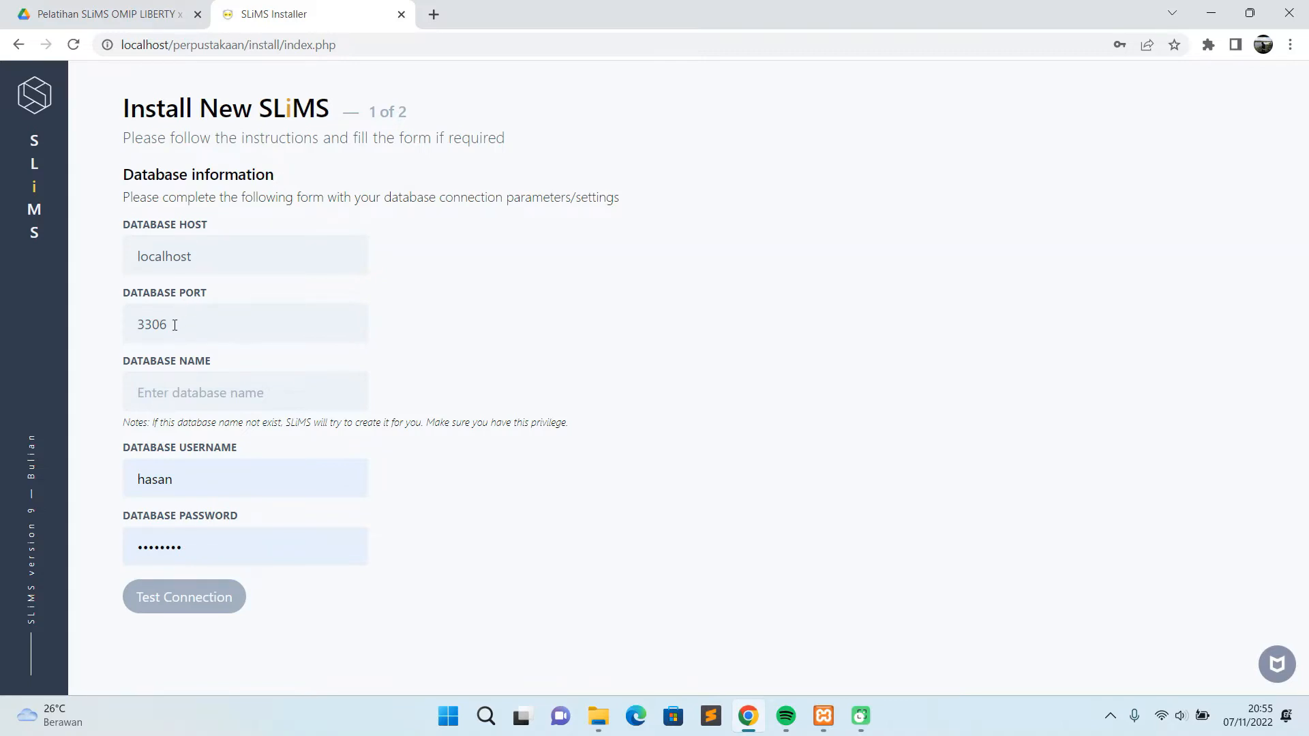
left_click(185, 389)
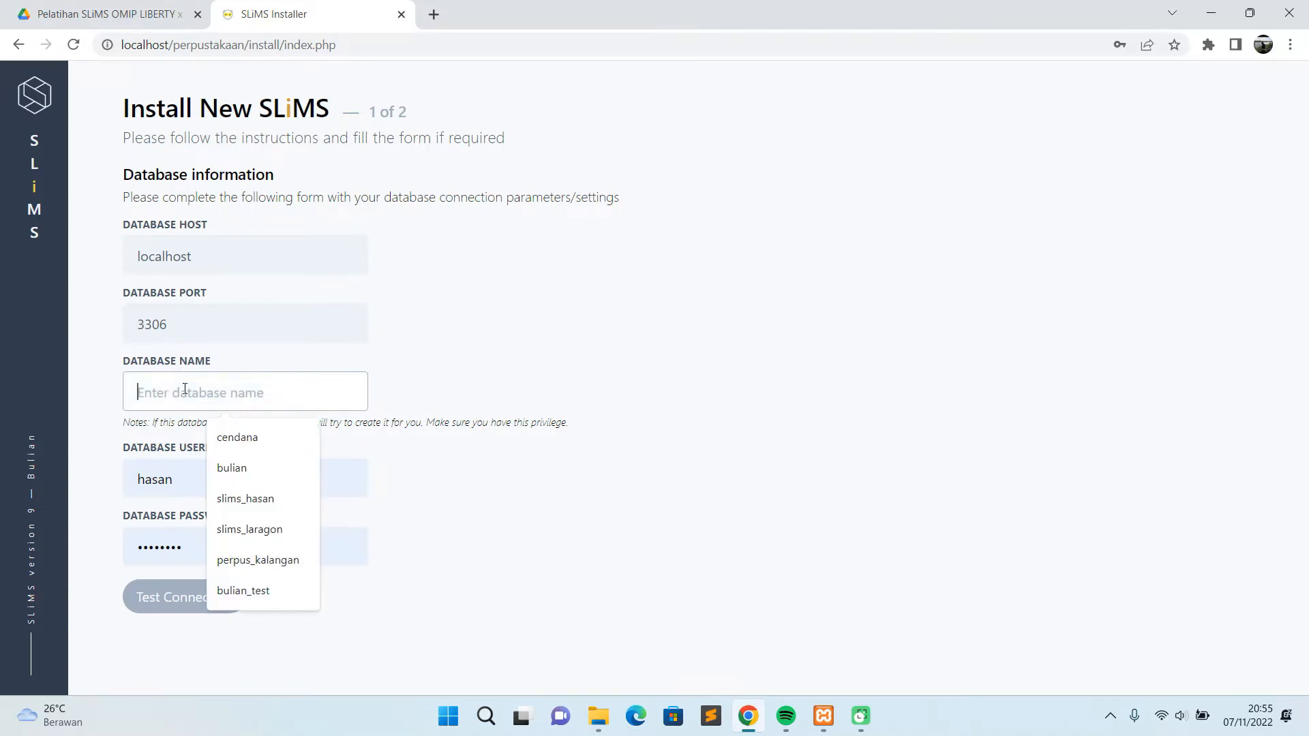
left_click(452, 409)
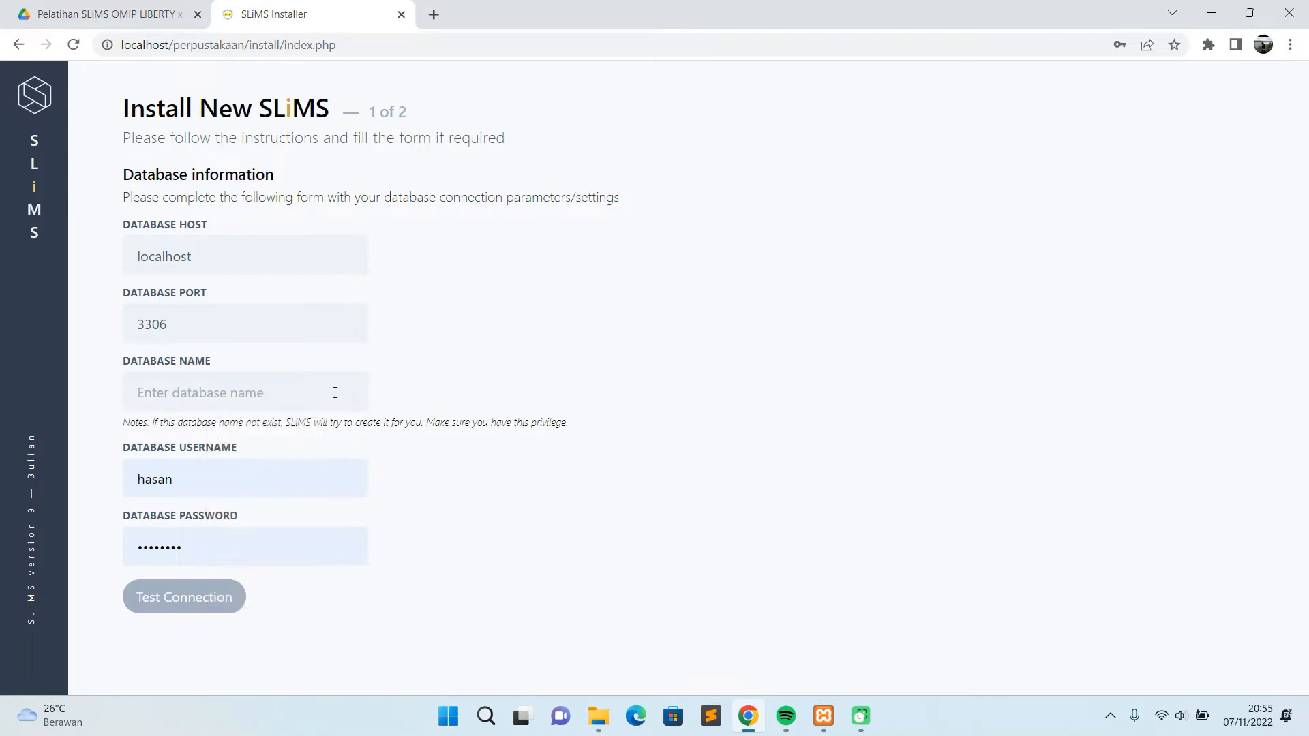
left_click(333, 392)
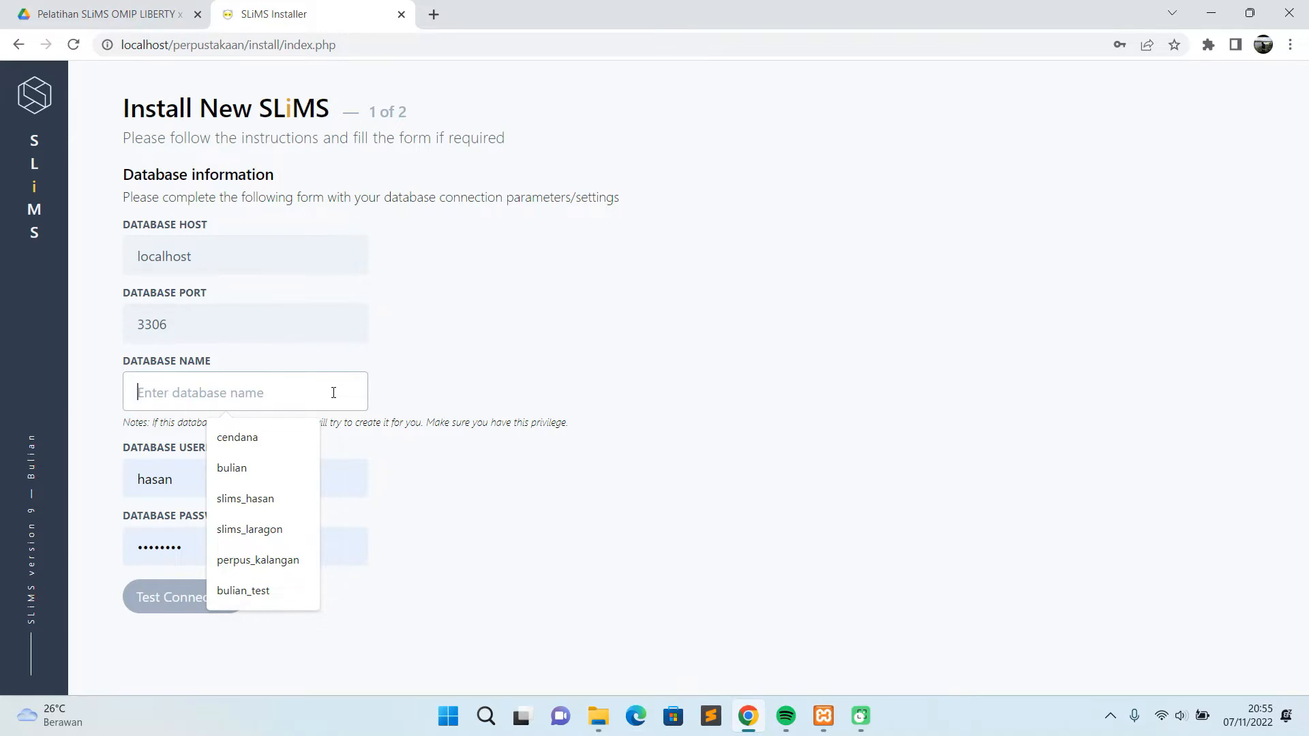
type("pe")
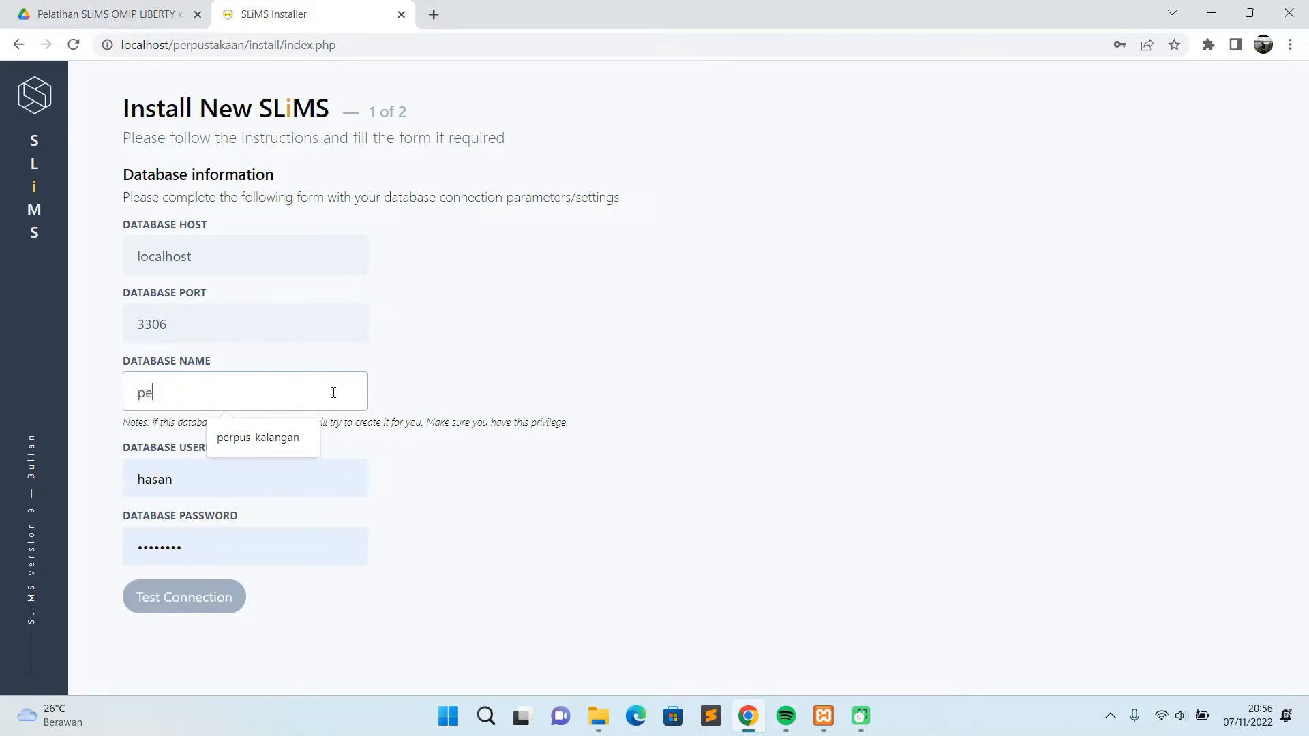
type("rpust")
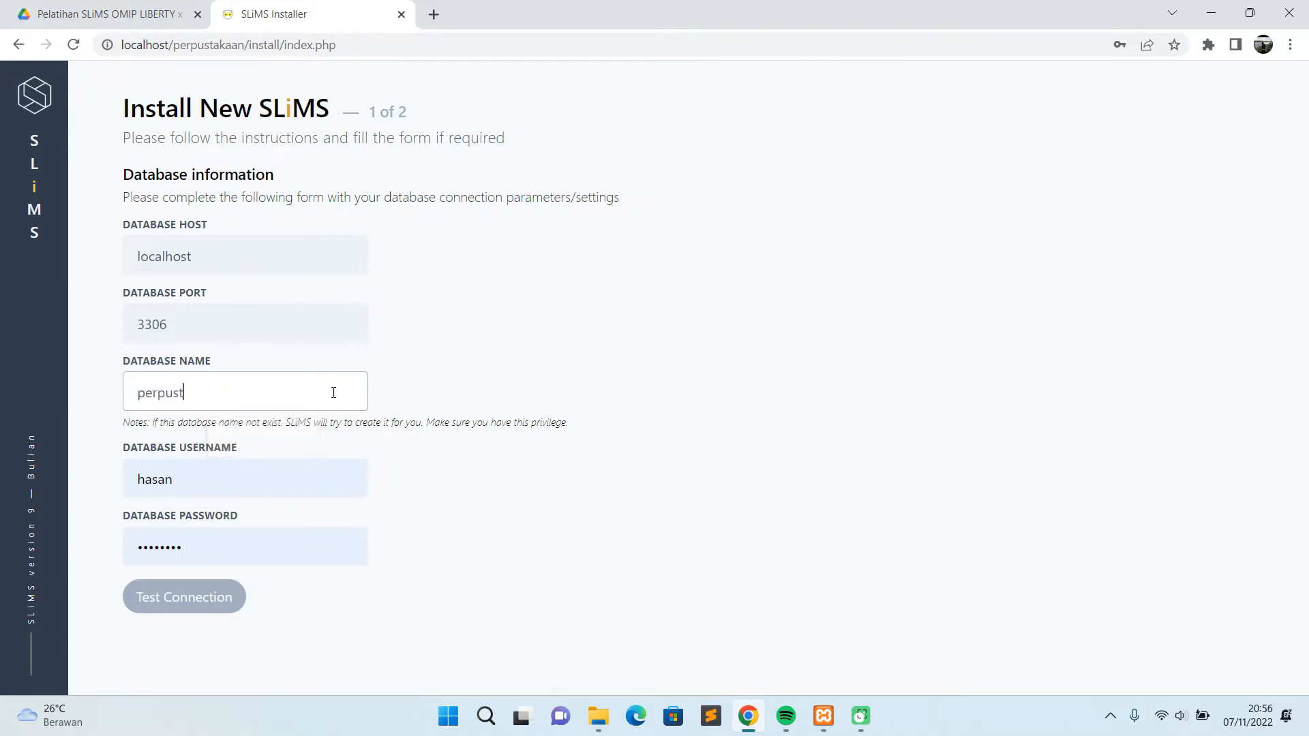
type("akaan_saya")
left_click(263, 395)
left_click_drag(225, 402, 218, 402)
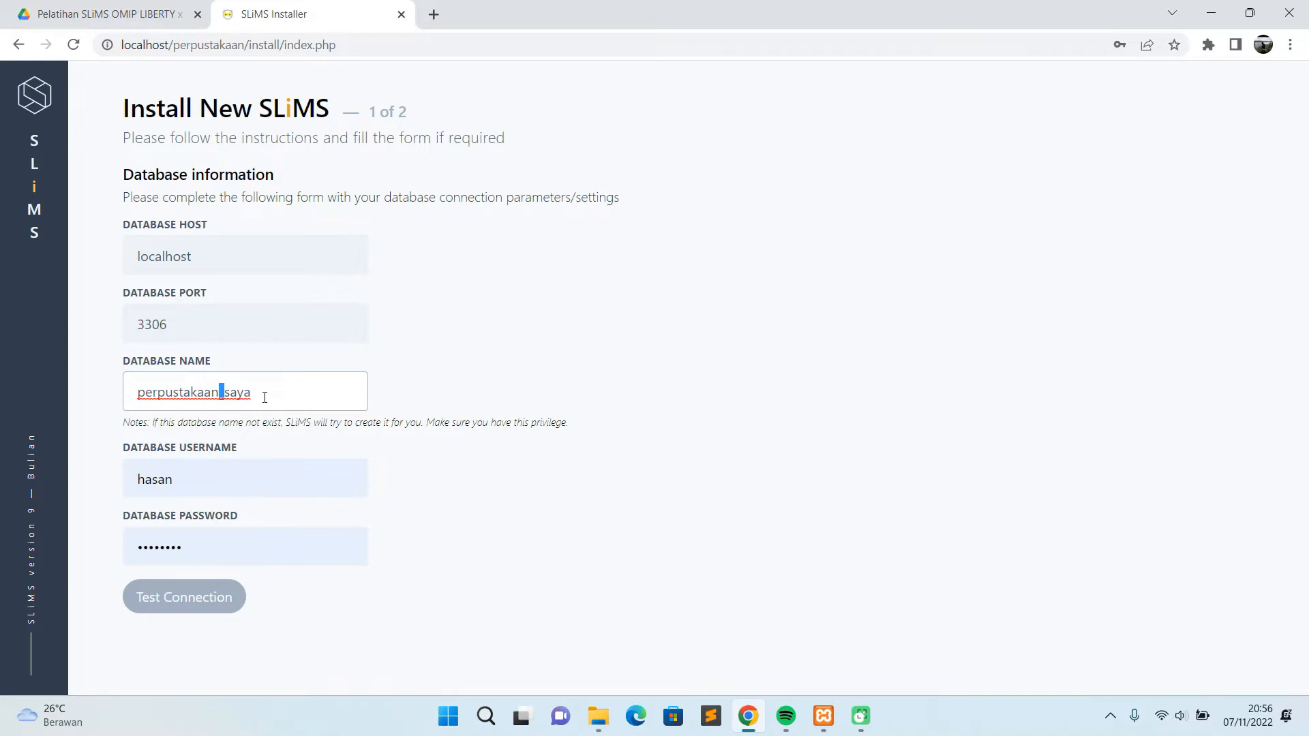
Replace the autofilled database username with root and clear the autofilled database password
left_click(219, 486)
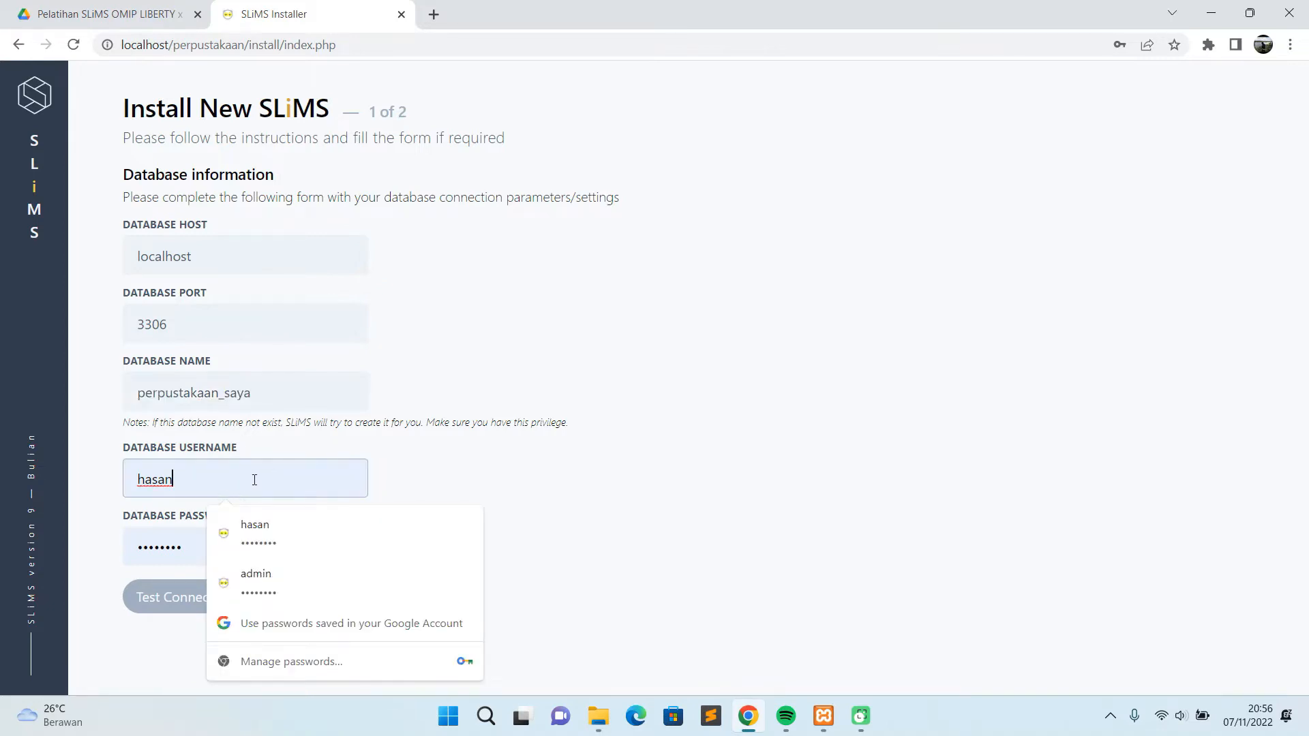
left_click_drag(254, 477, 104, 483)
key("BackSpace")
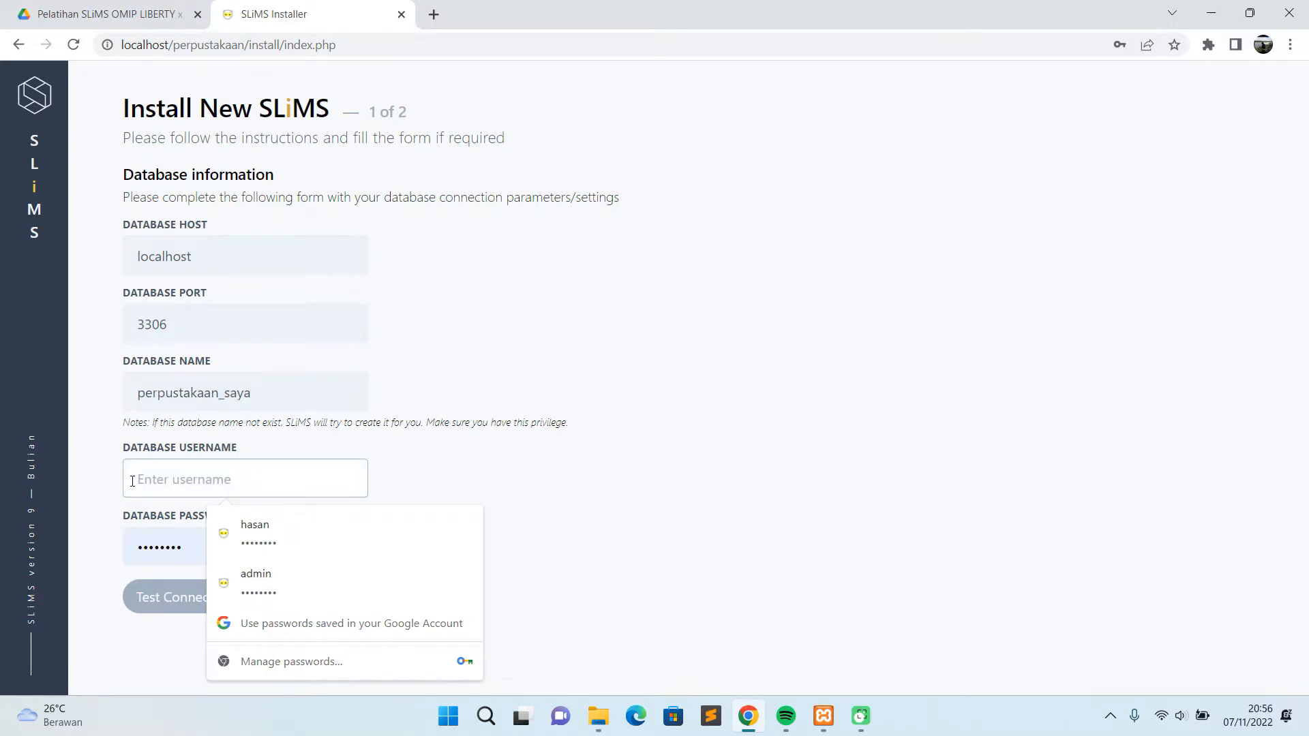
left_click(418, 468)
left_click(199, 477)
type("roo")
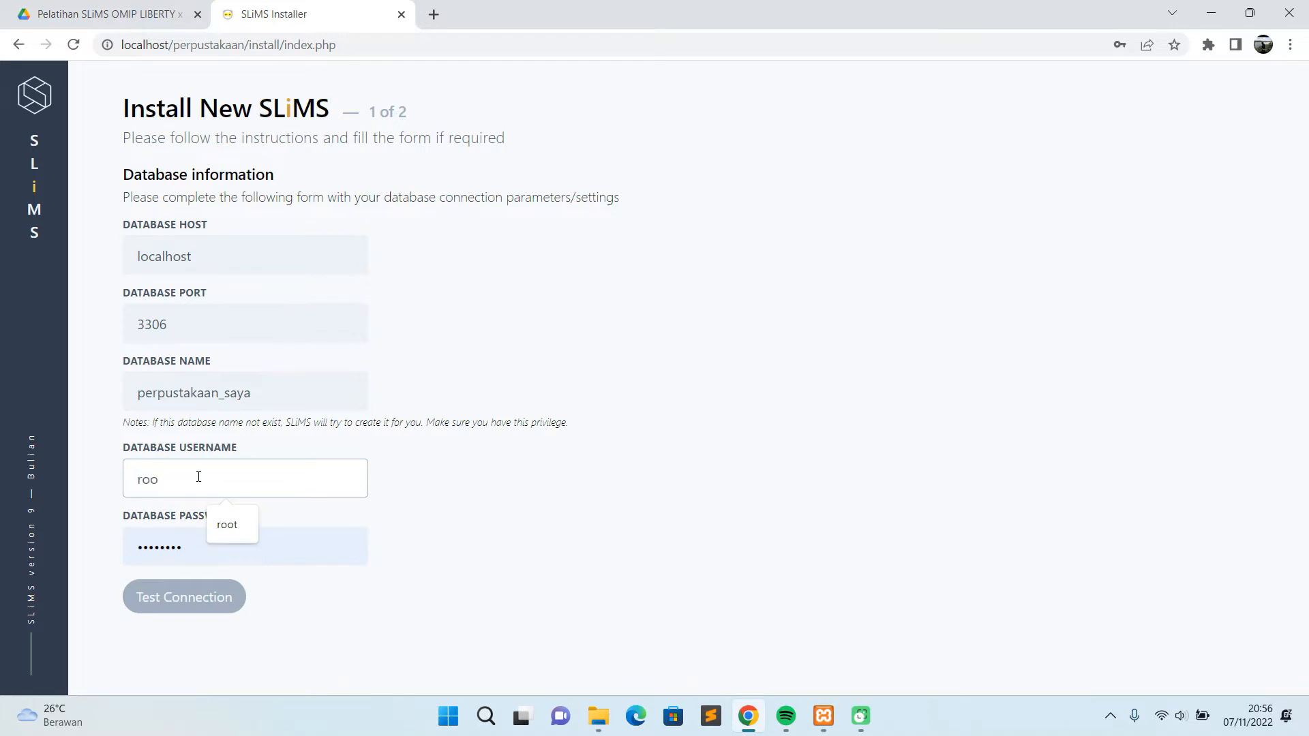
type("t")
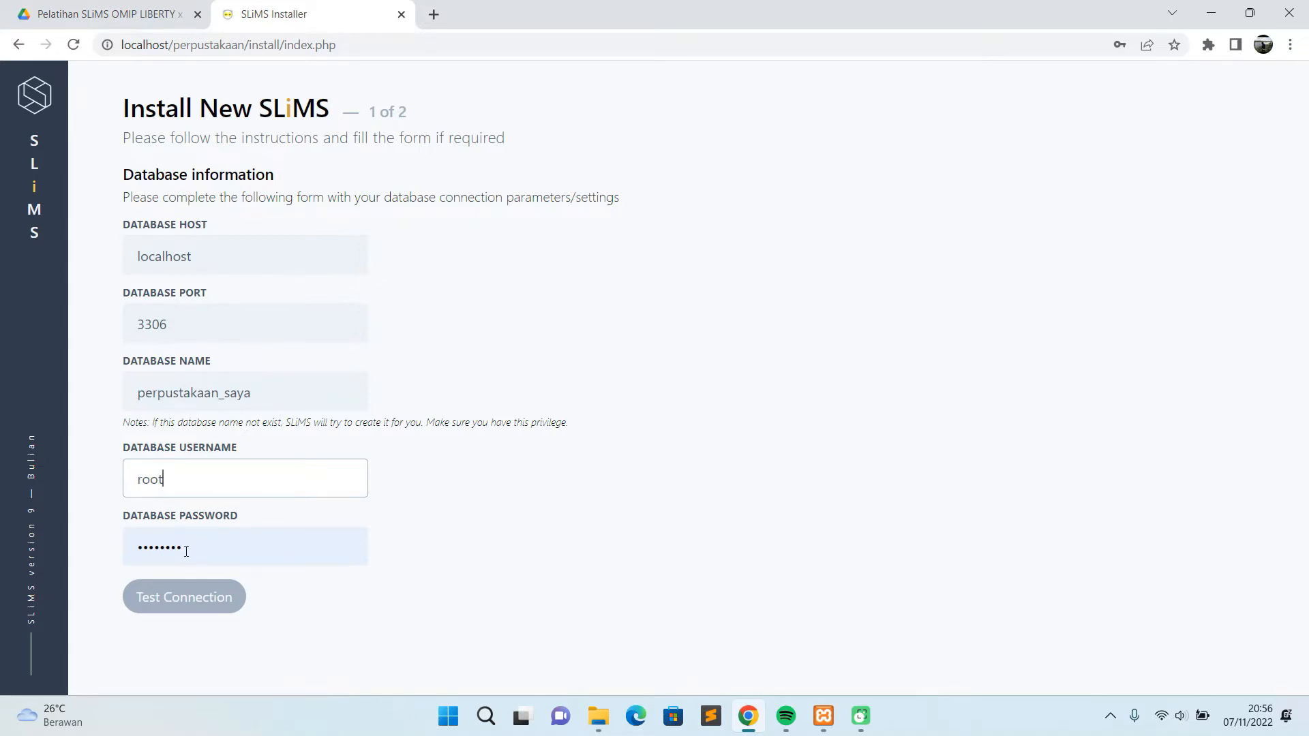
left_click_drag(185, 551, 125, 549)
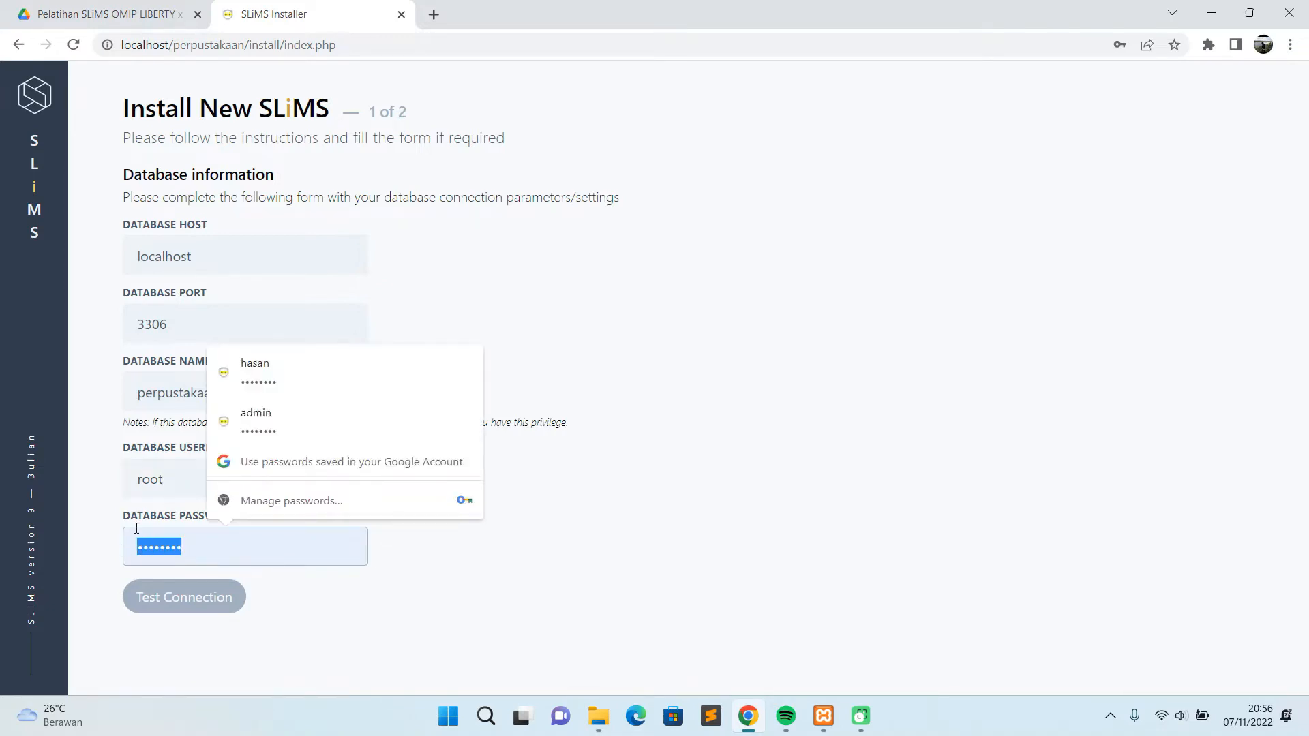
key("BackSpace")
left_click(471, 571)
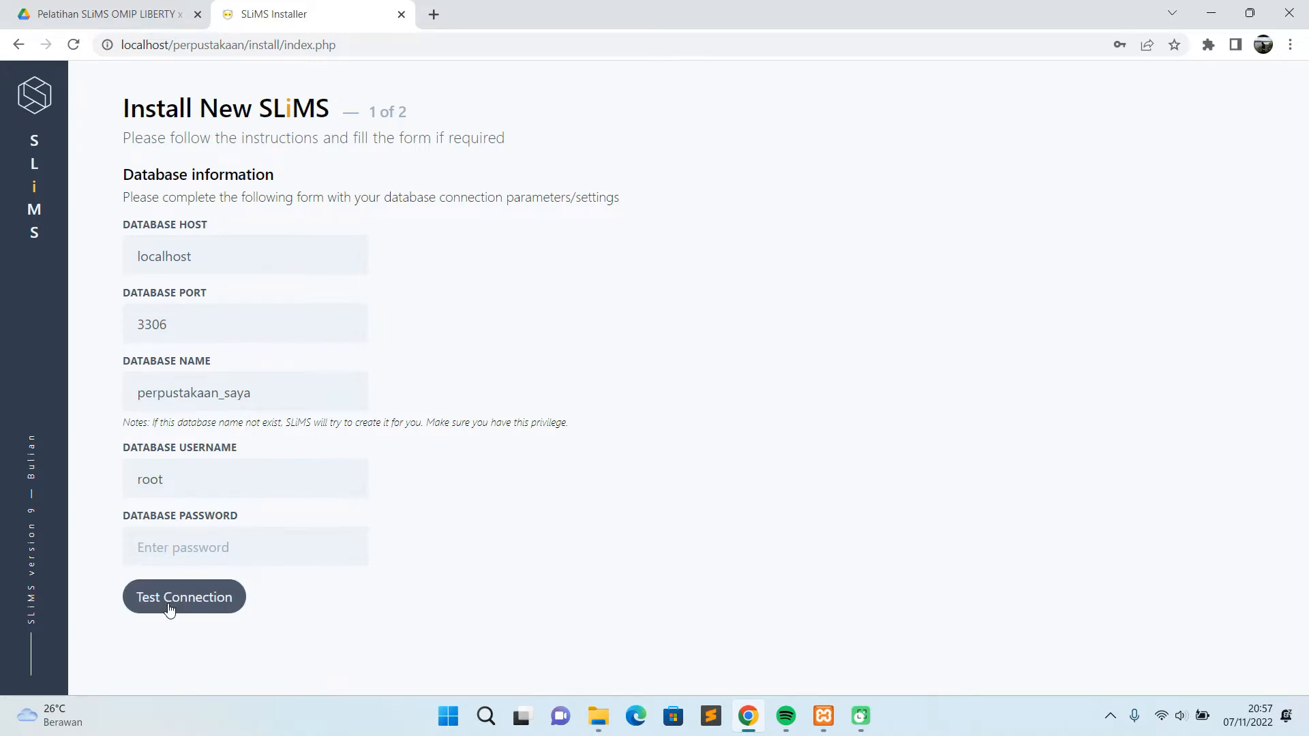
Test the database connection, then continue to installer step 2 for super user settings
left_click(170, 608)
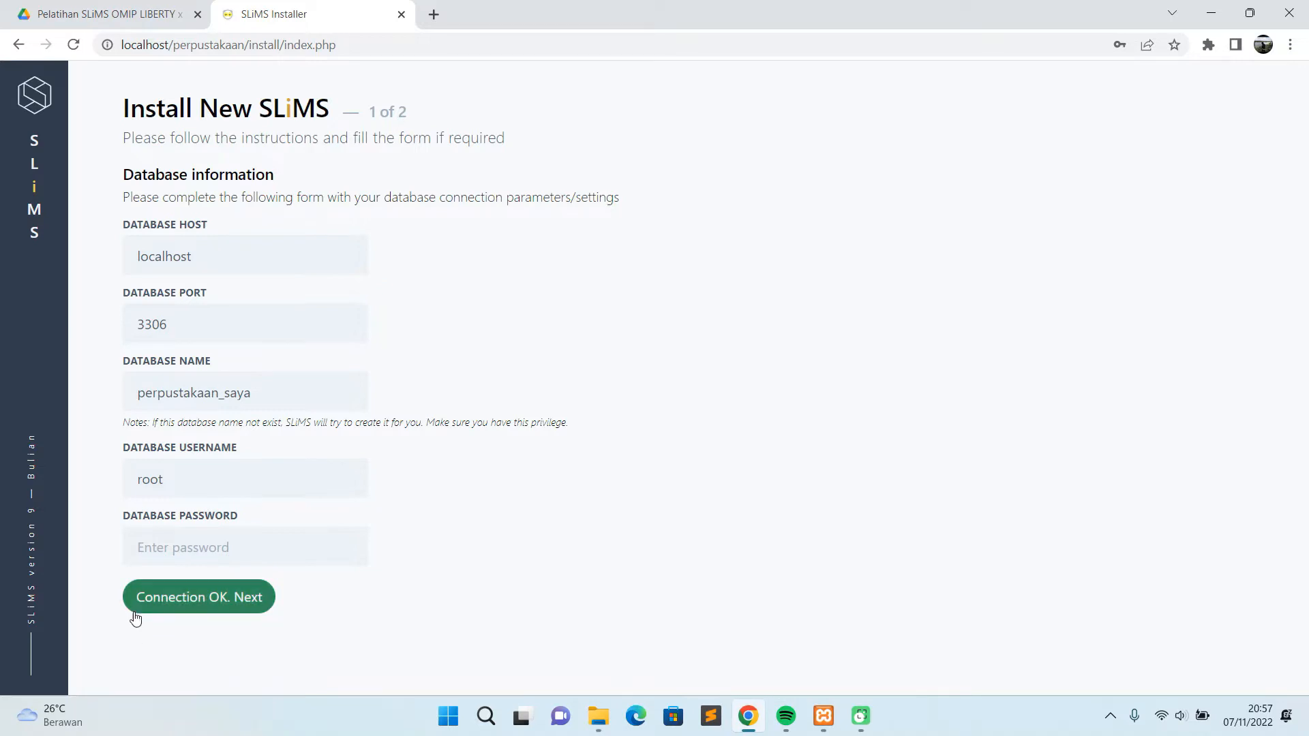
left_click(230, 607)
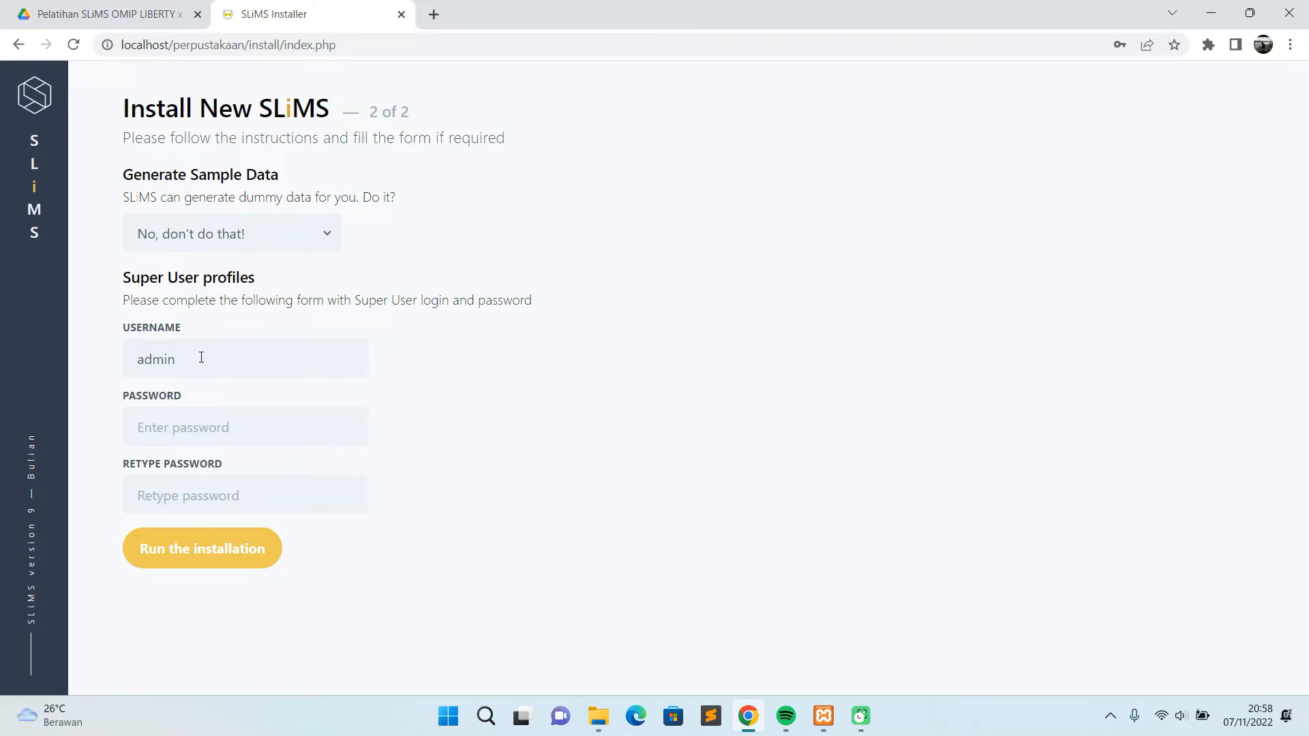
Enter and confirm the super user password, then run the installation without sample data
left_click(188, 420)
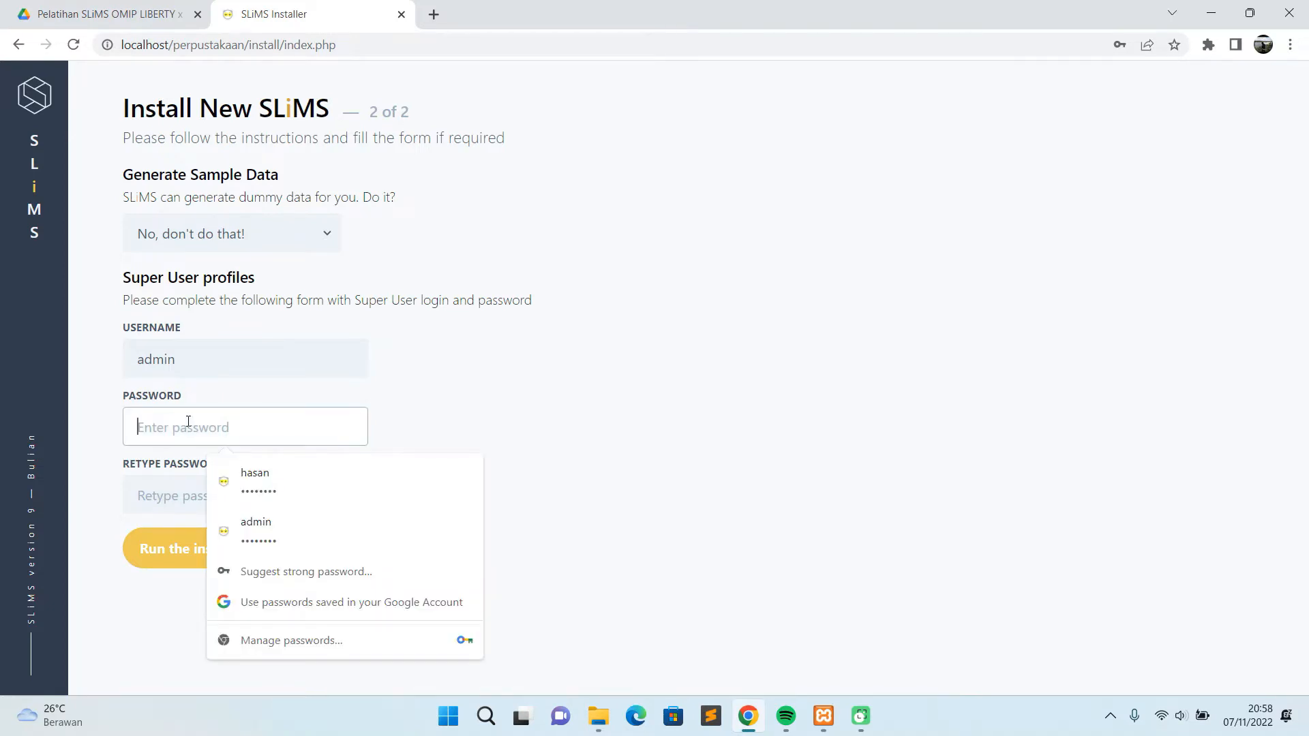
type("admin")
left_click(162, 506)
type("a")
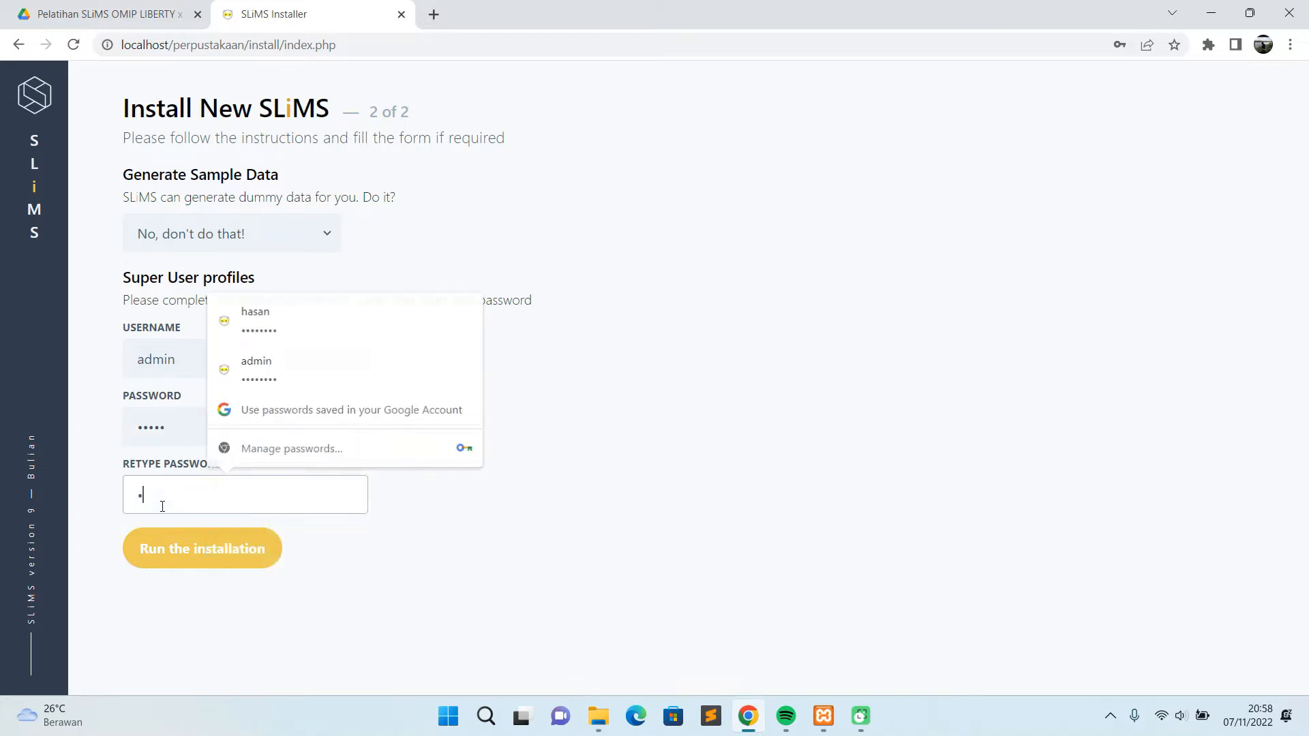
type("dmin")
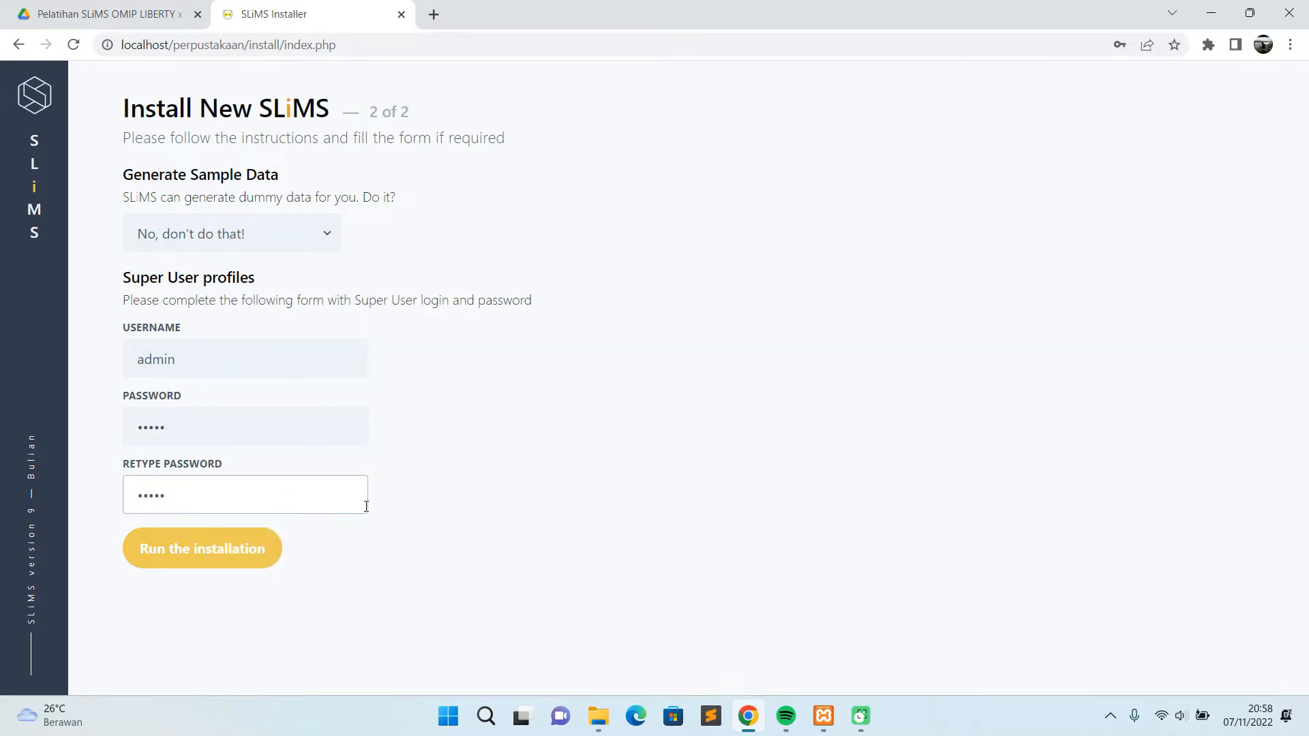
left_click(460, 510)
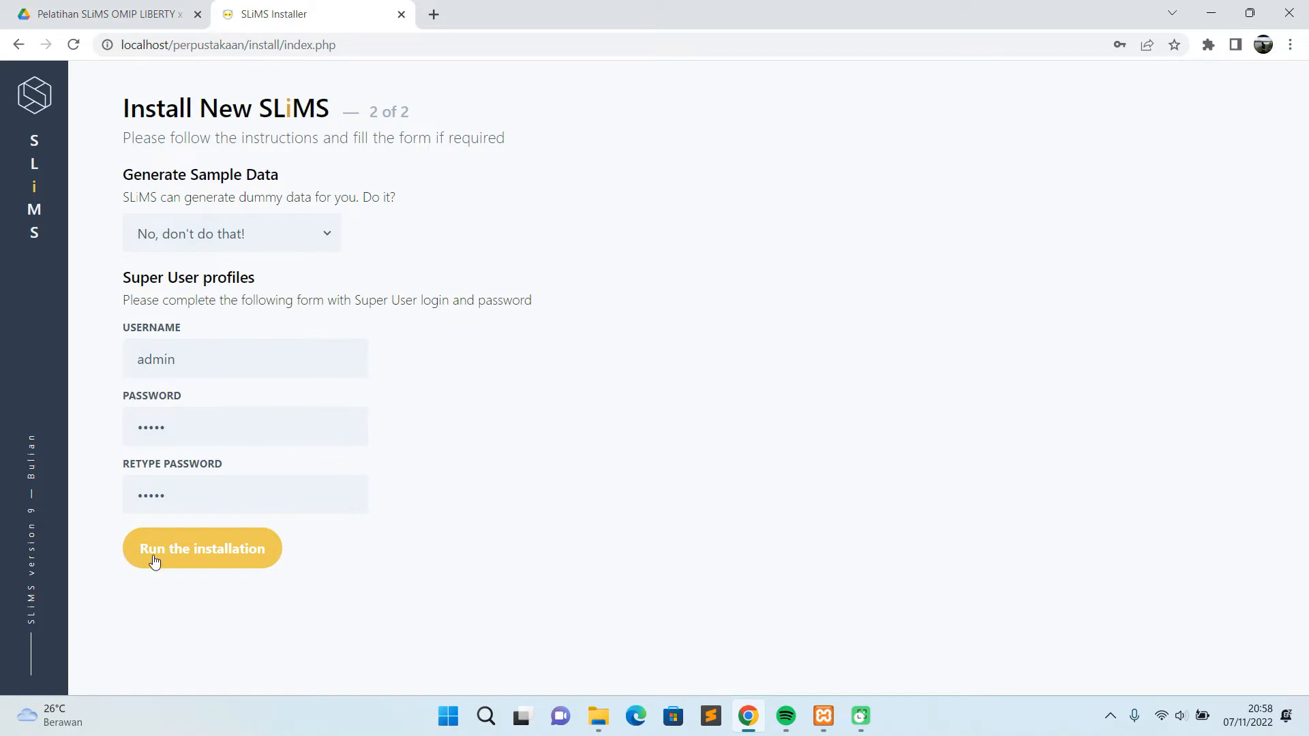
left_click(231, 554)
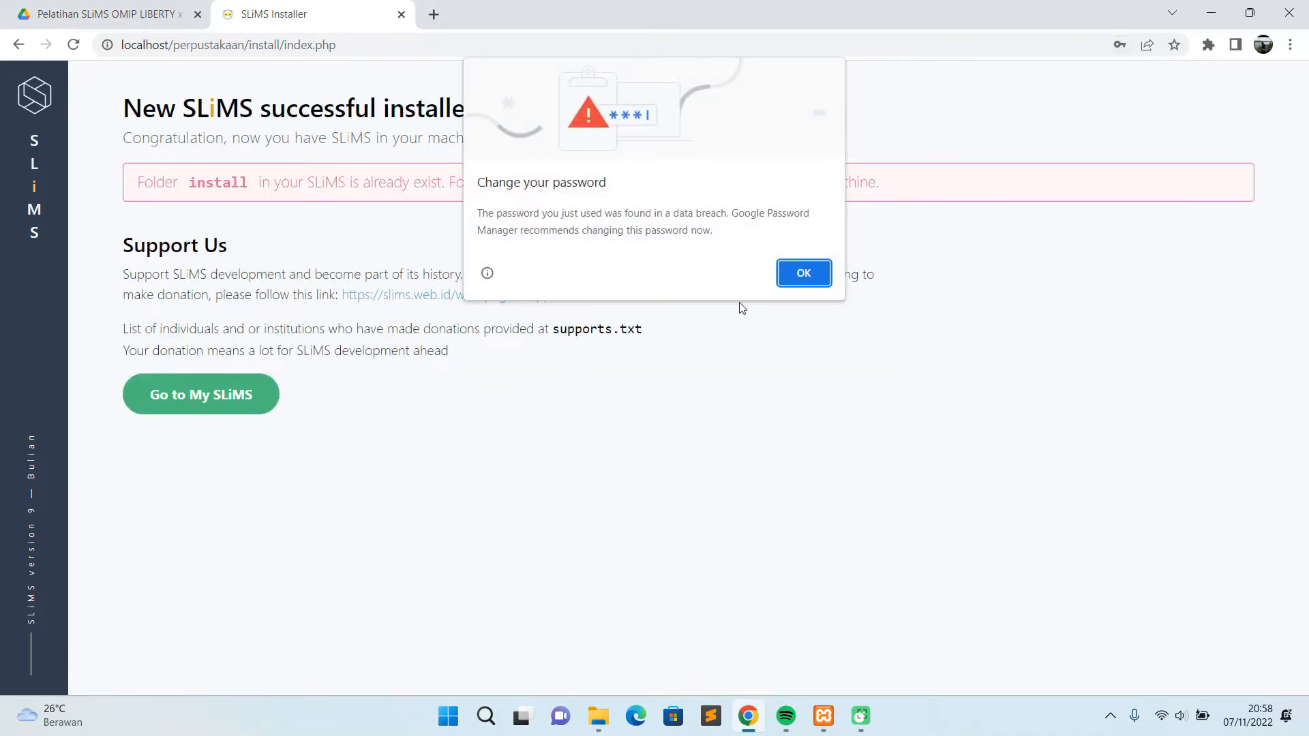
Dismiss Chrome's password prompts, review the install-folder warning, and go to My SLiMS
left_click(802, 281)
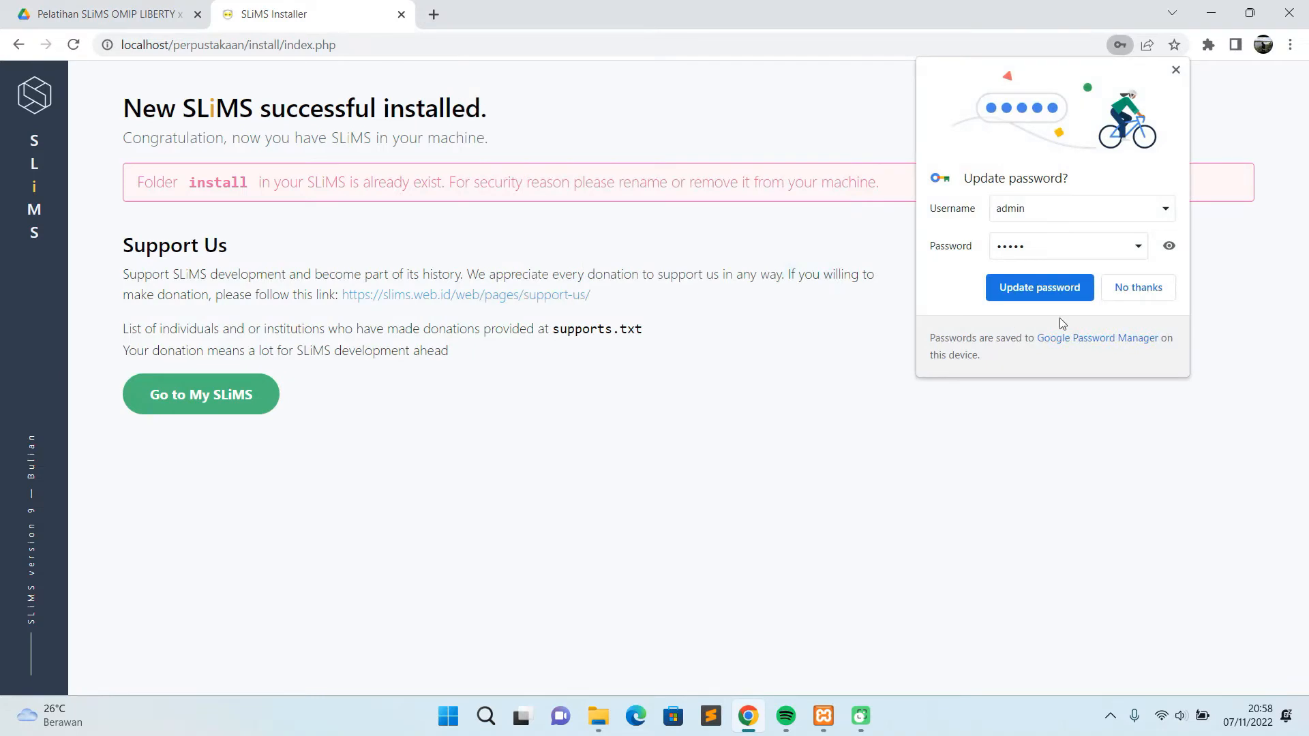
left_click(1134, 288)
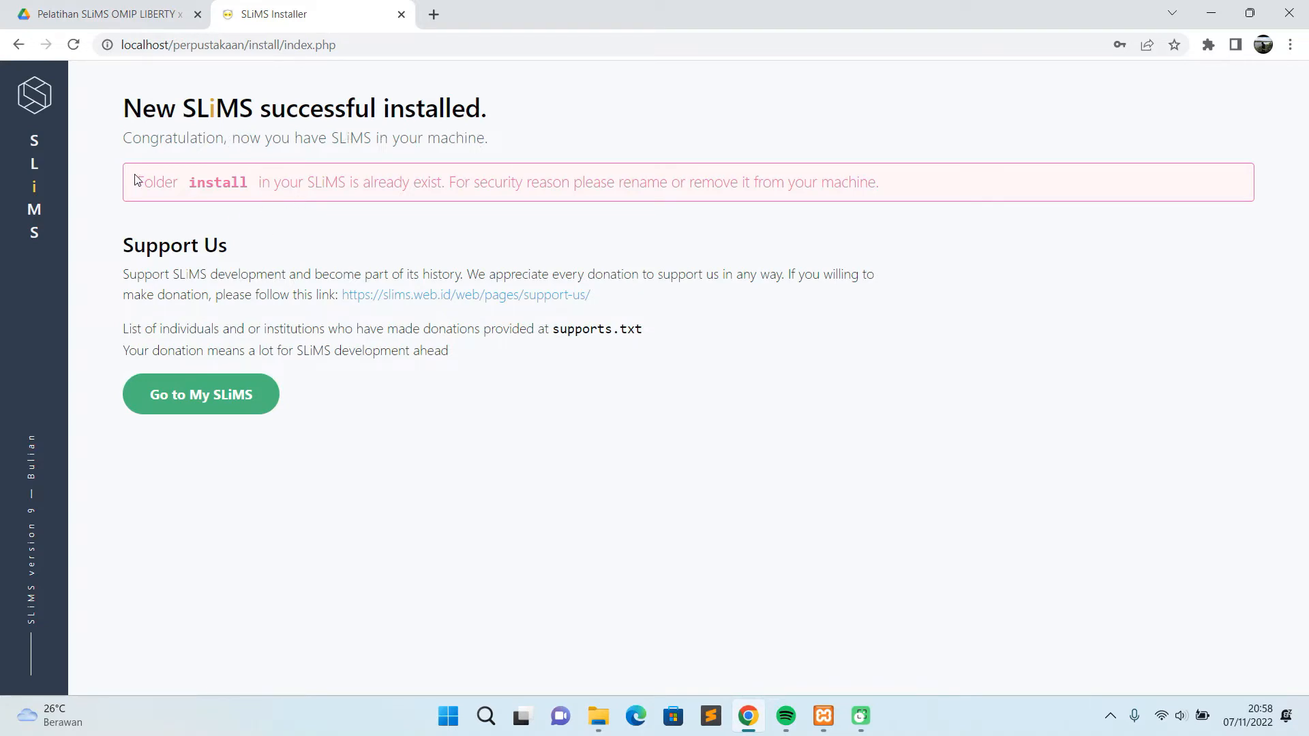
left_click_drag(149, 180, 336, 165)
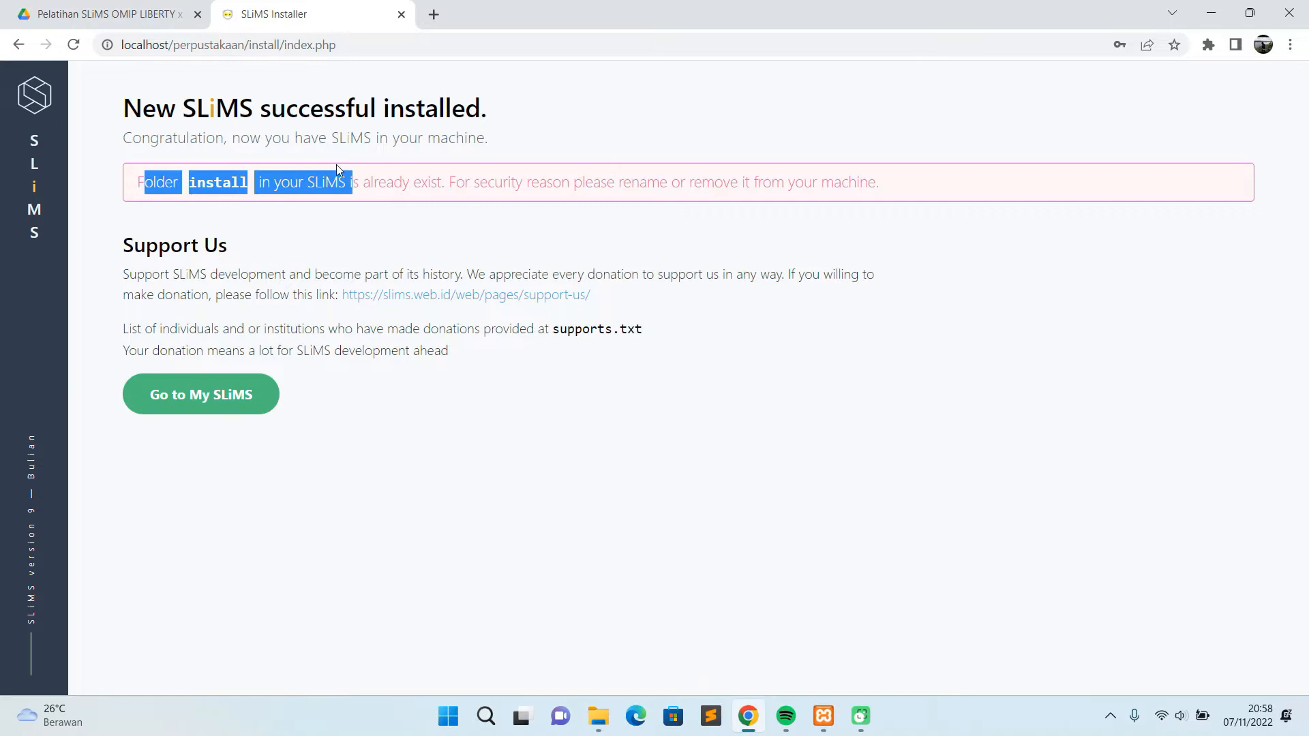
left_click(295, 178)
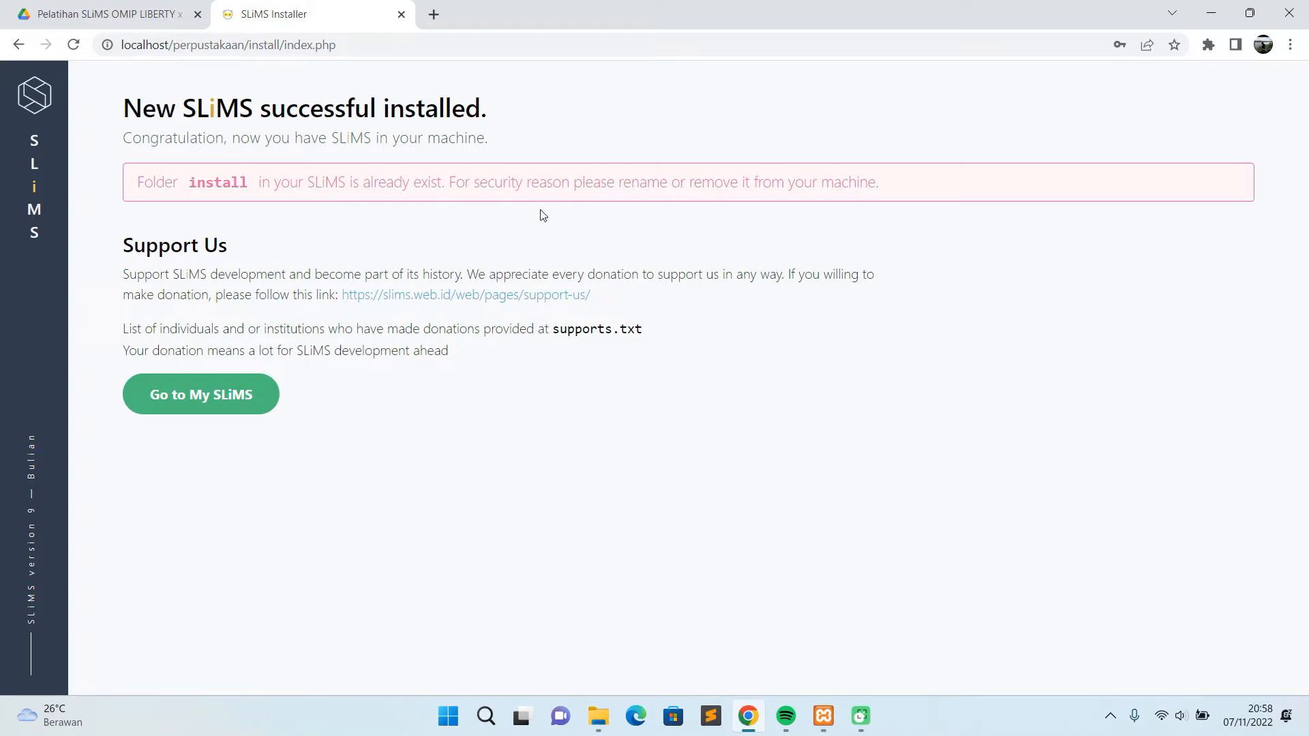
left_click_drag(156, 182, 885, 187)
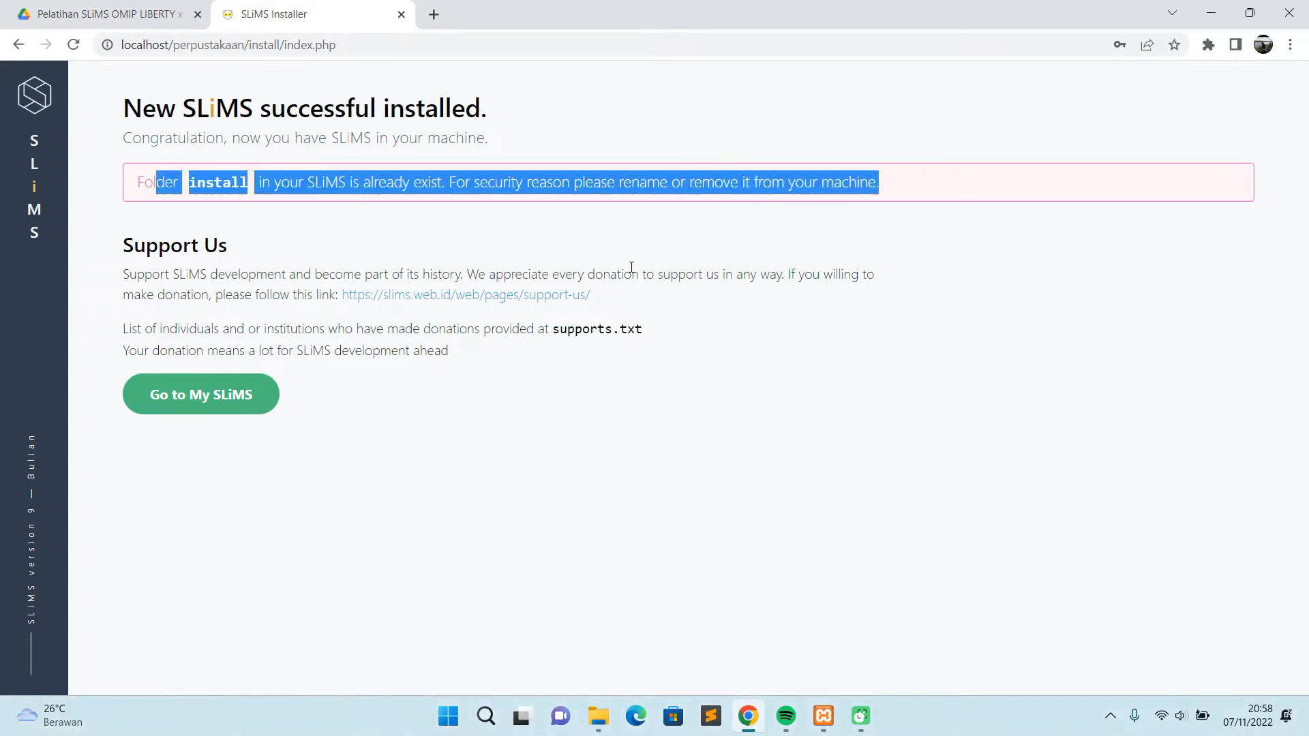
left_click(238, 399)
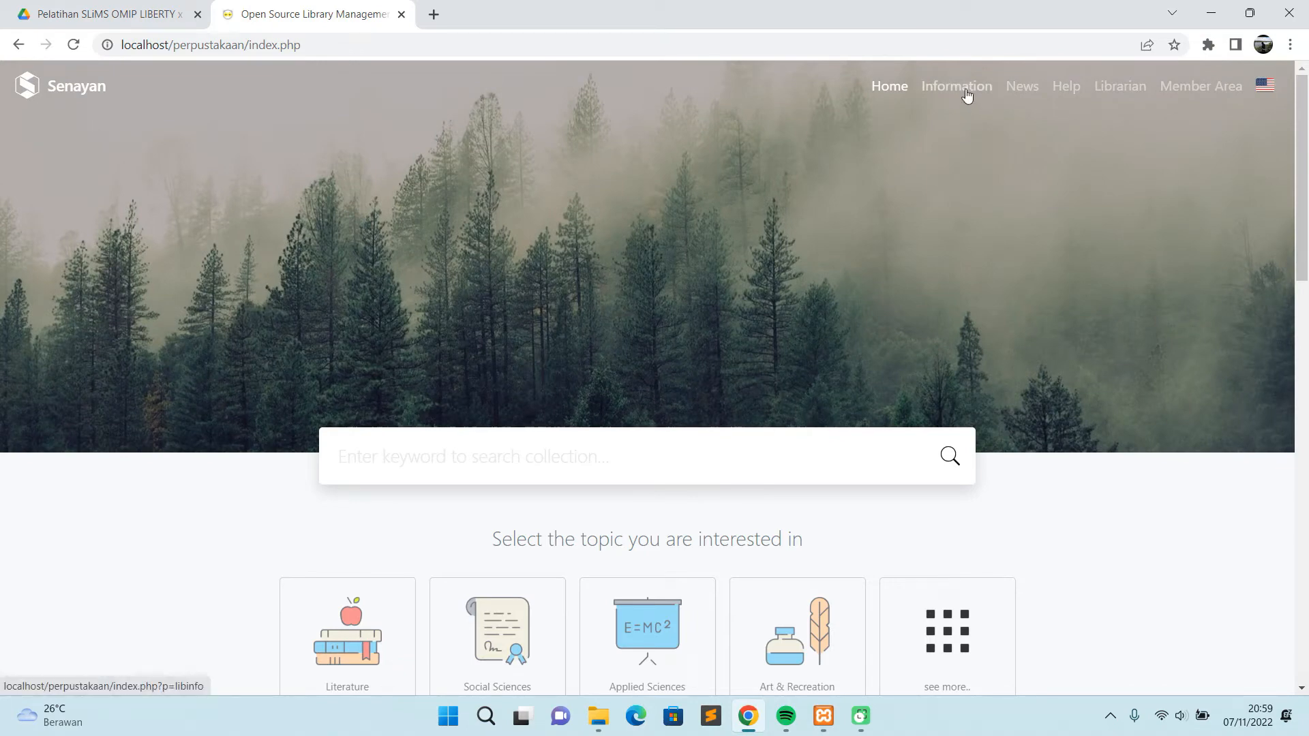
Load the SLiMS login page by changing the address from libinfo to login
left_click(957, 88)
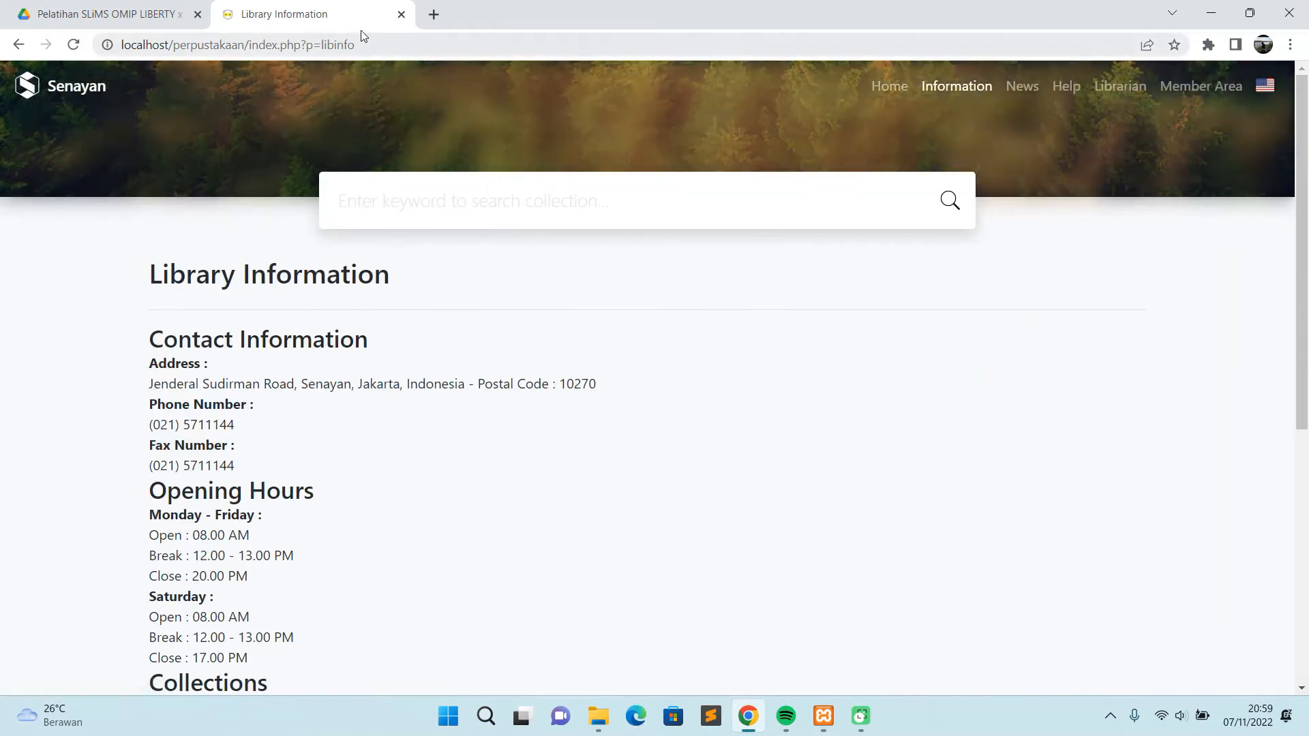
left_click(328, 44)
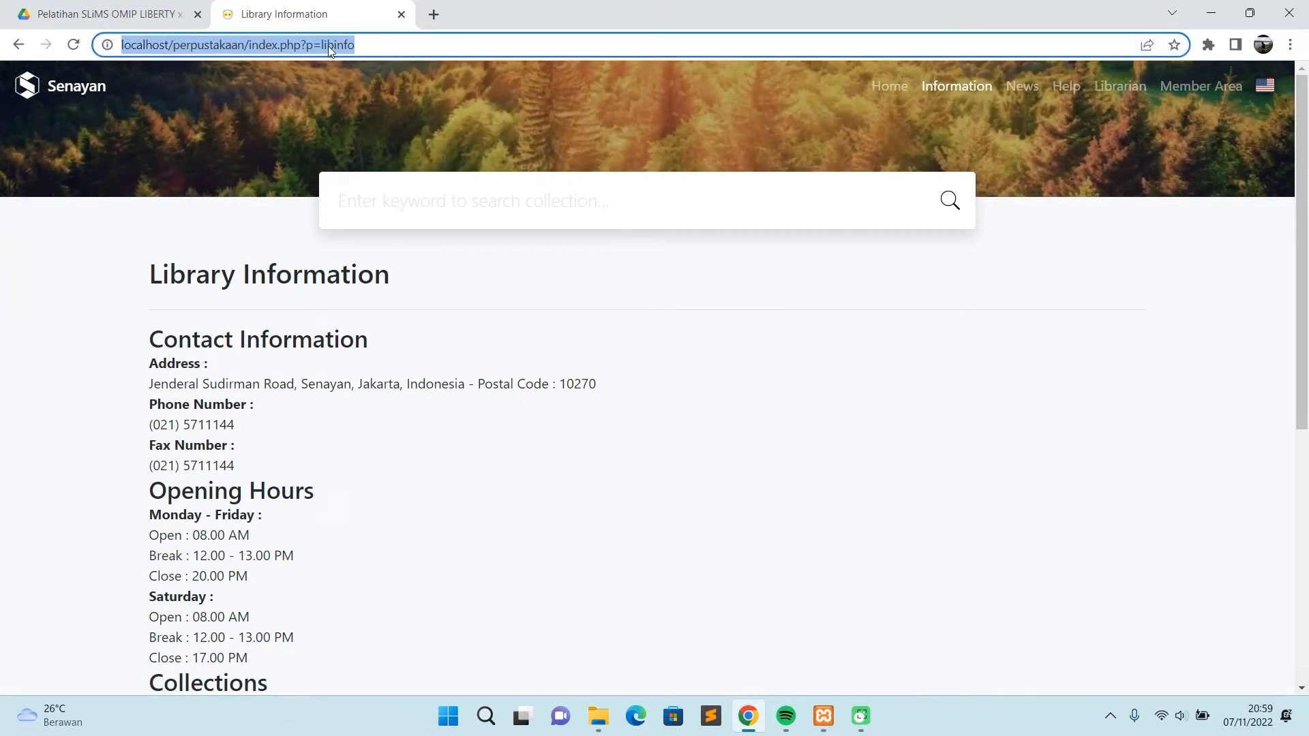
left_click(329, 45)
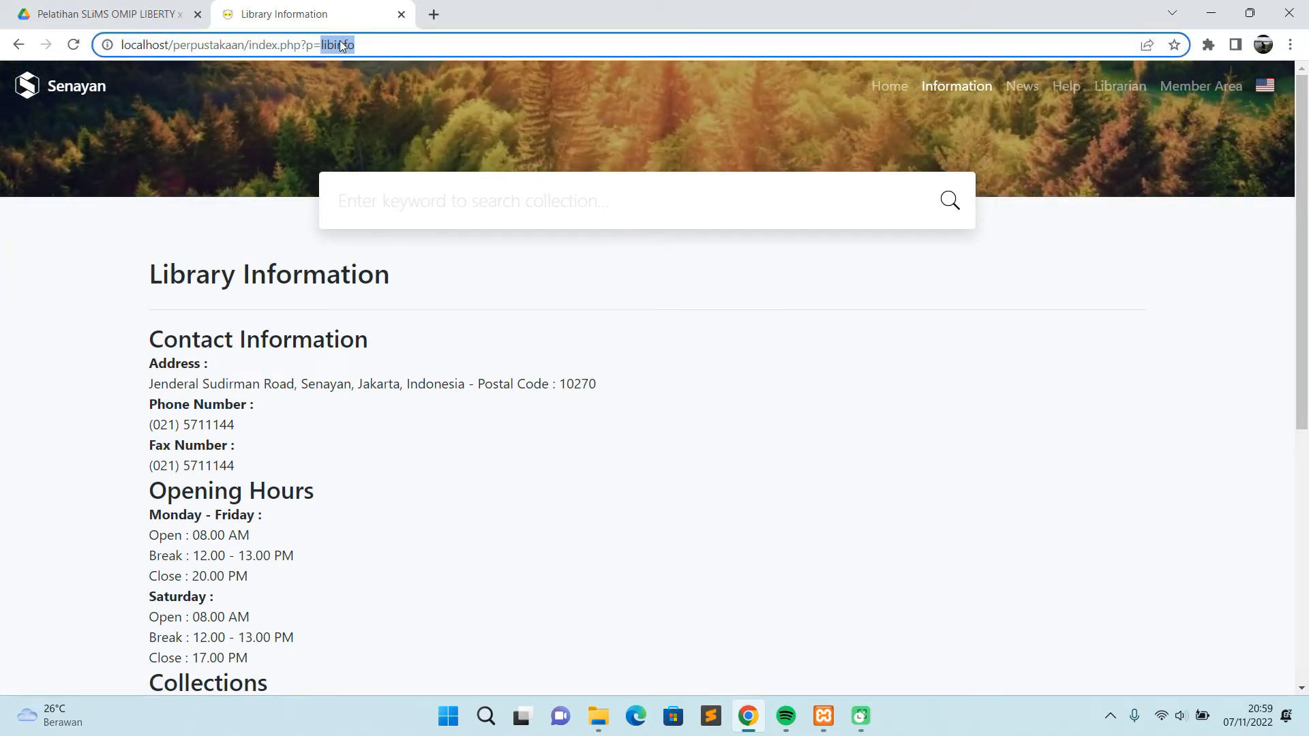
type("log")
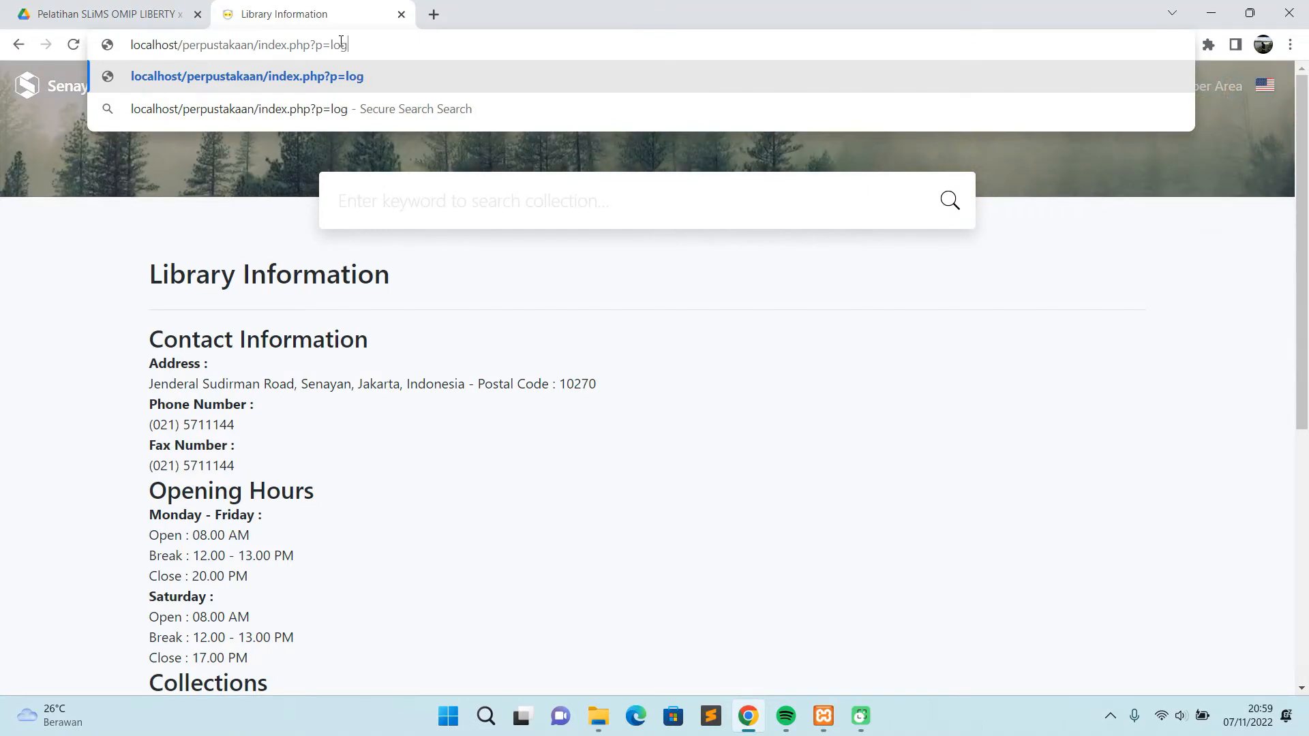
type("in")
key("Return")
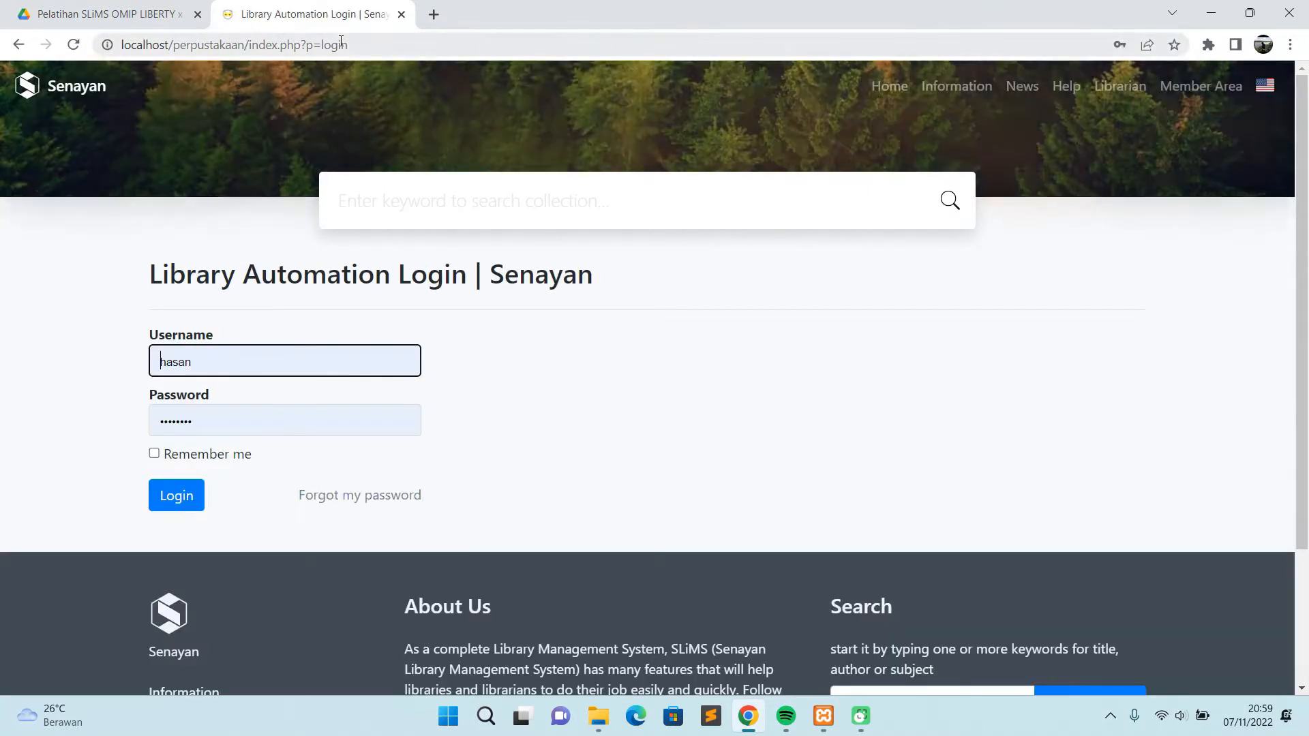
Log in with username admin and the super user password
double_click(176, 361)
type("admin")
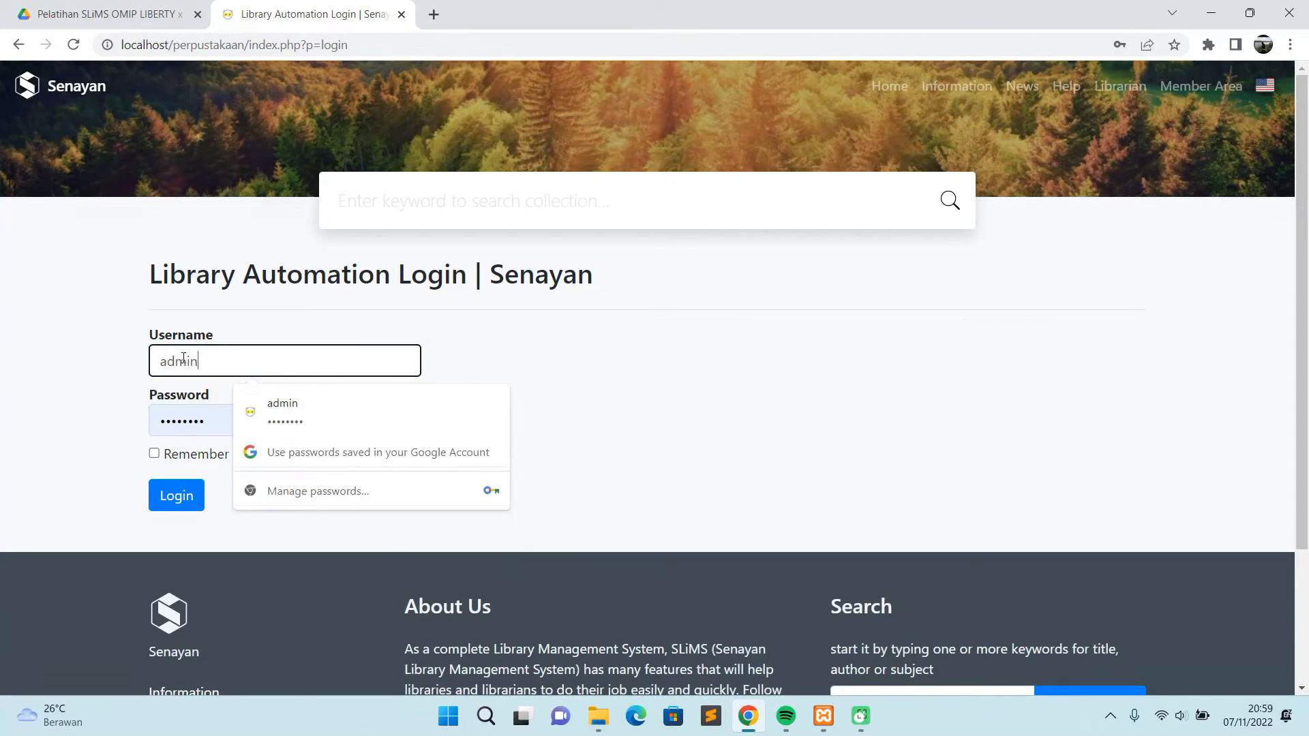
key("Tab")
type("a")
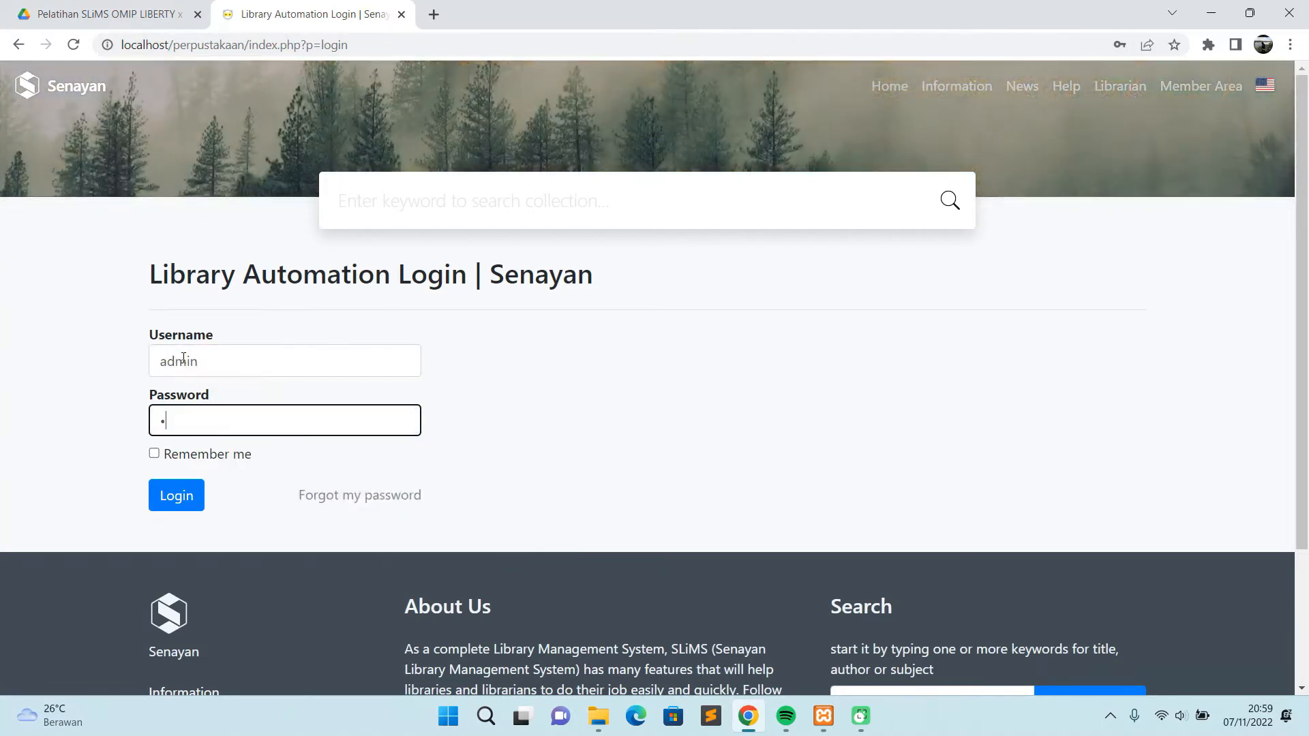
type("dmin")
key("Return")
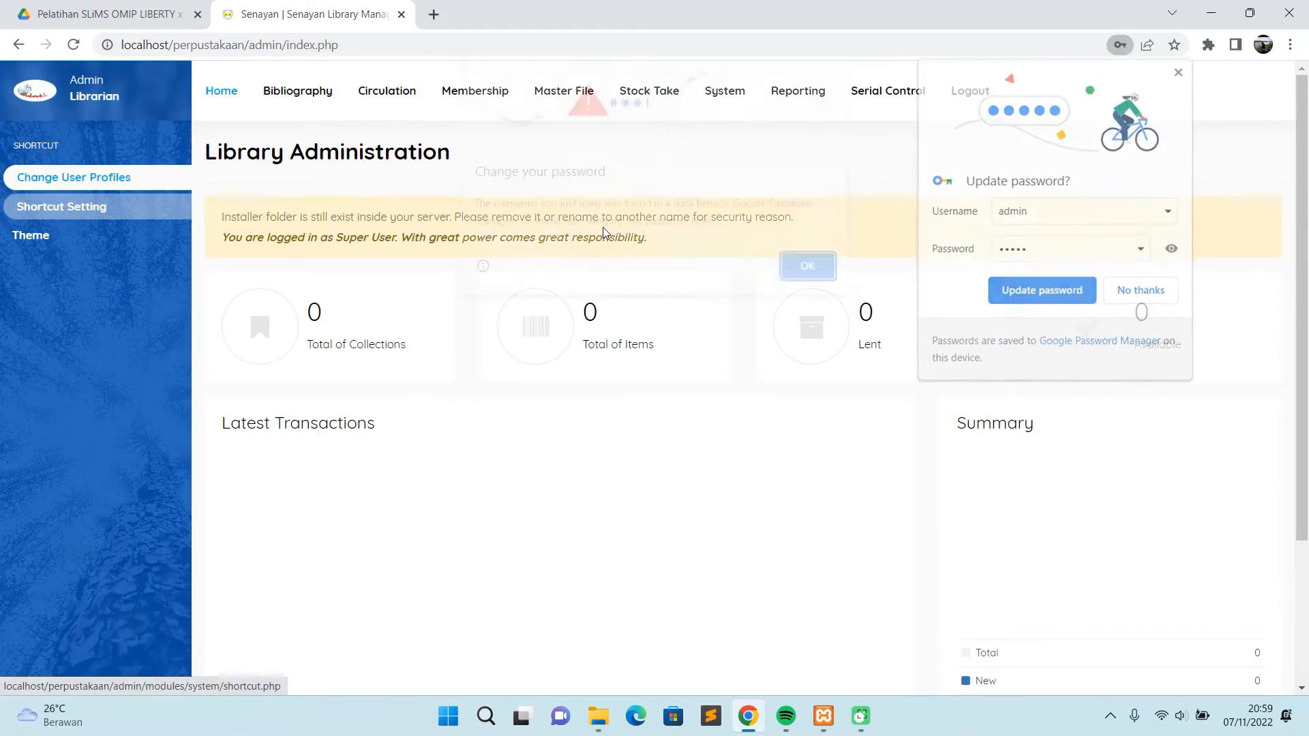
Dismiss Chrome's password prompts and save Indonesian as the Default App. Language in System settings
left_click(788, 275)
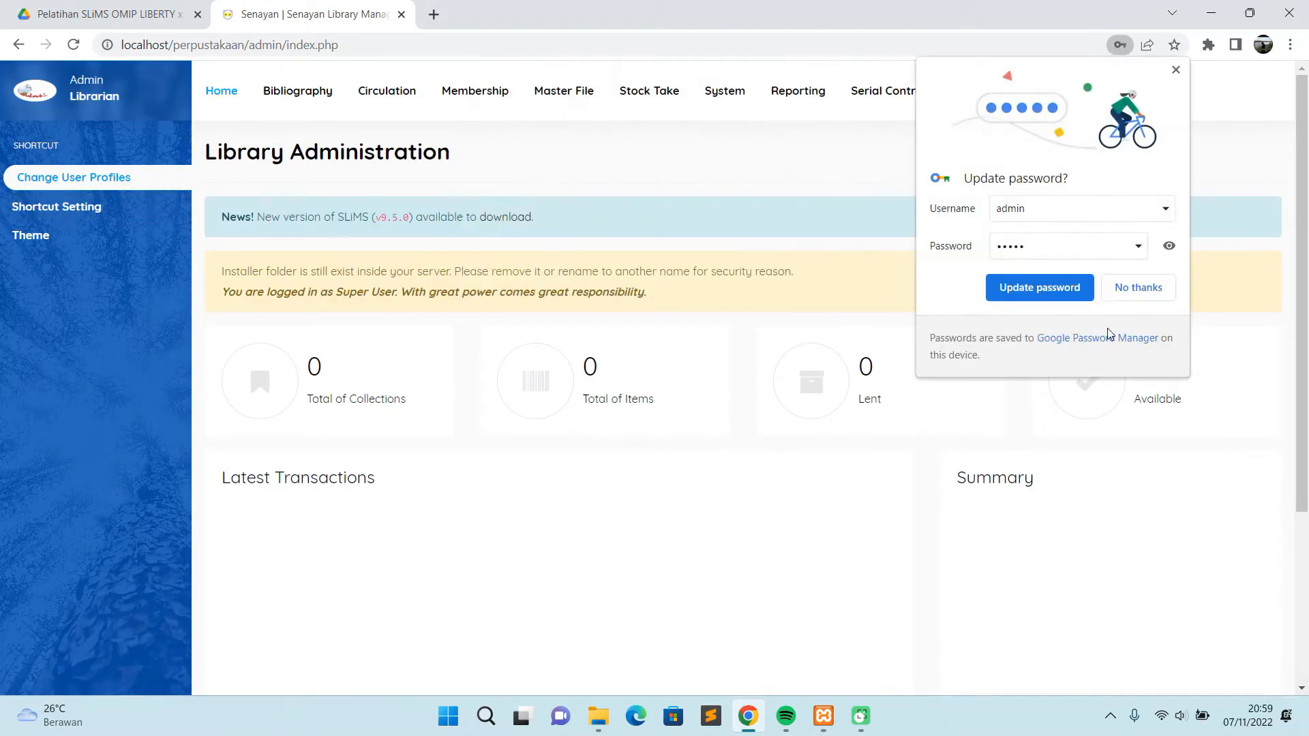
left_click(1138, 288)
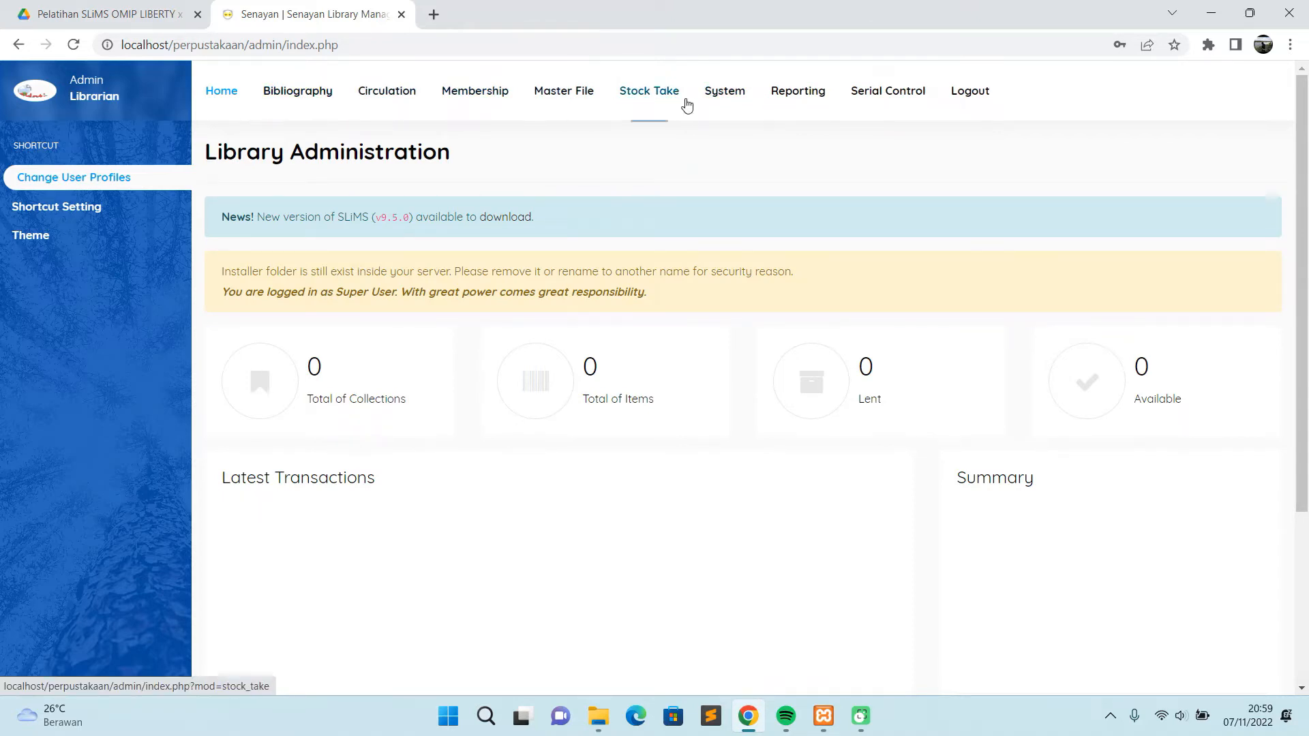
left_click(751, 102)
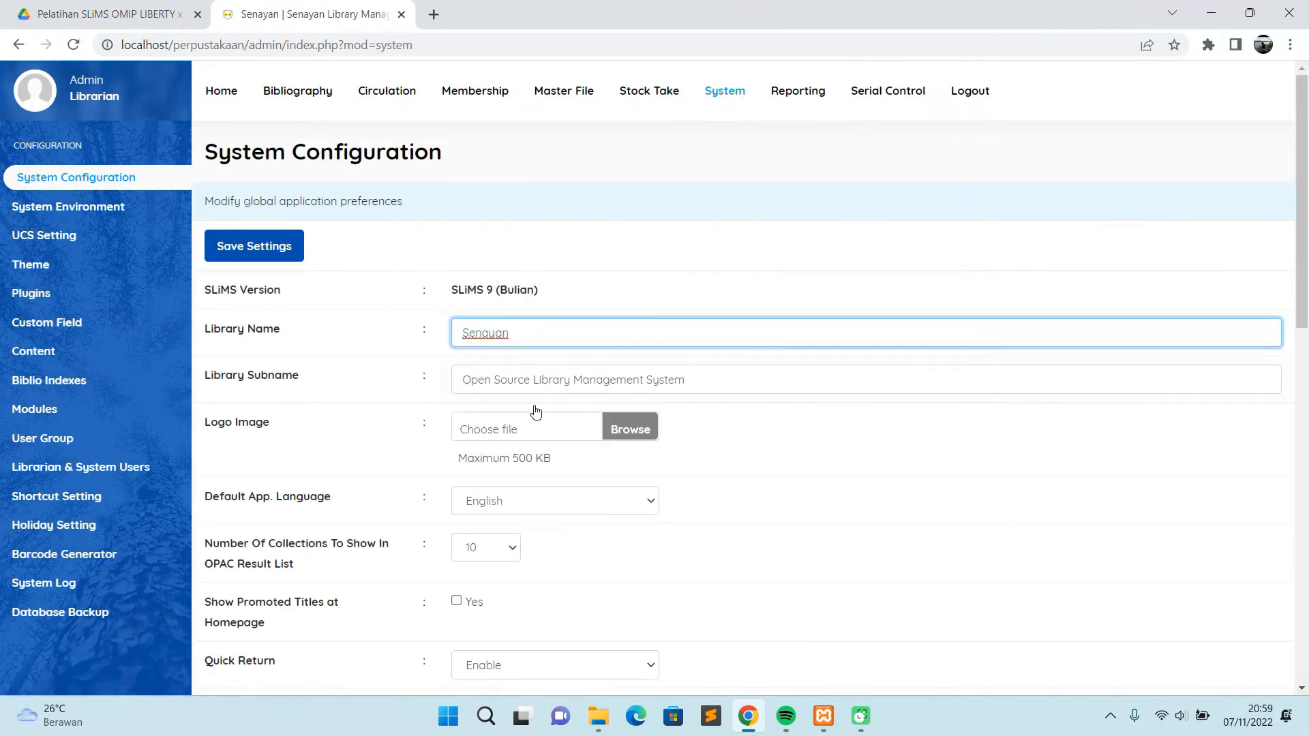
left_click(514, 497)
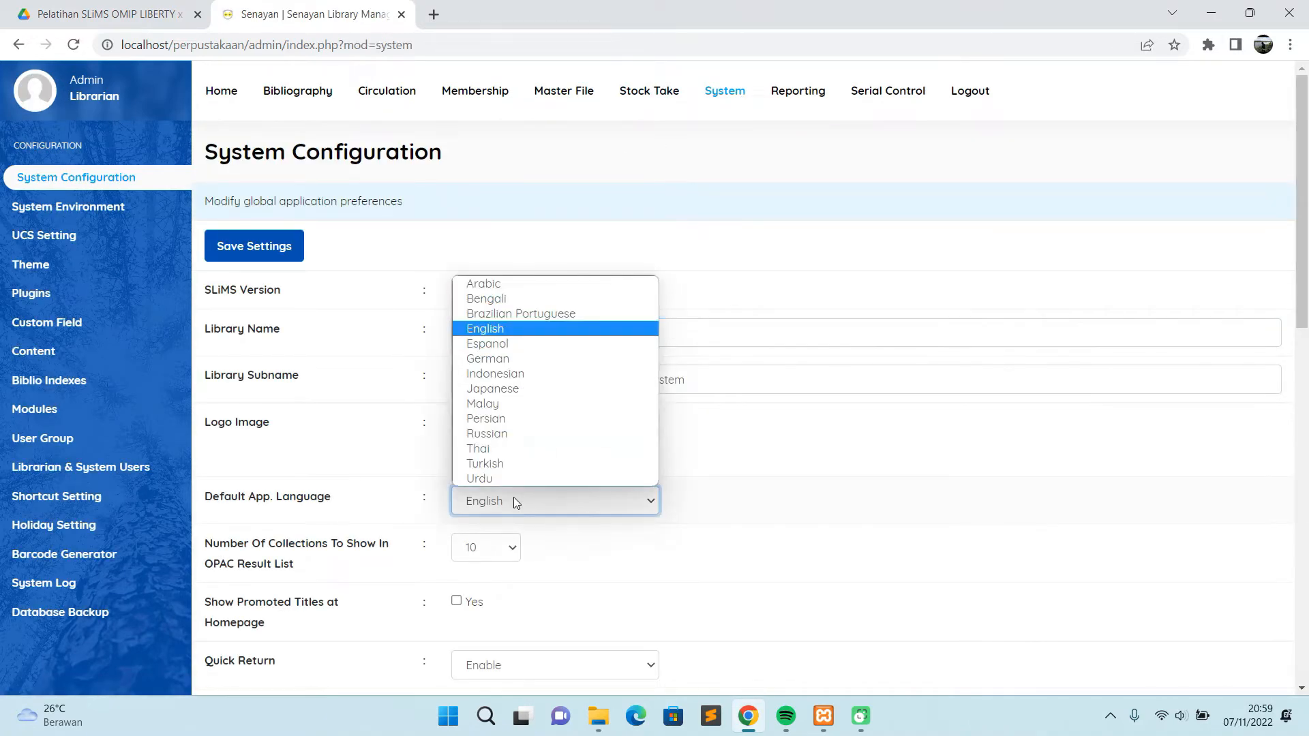
left_click(543, 377)
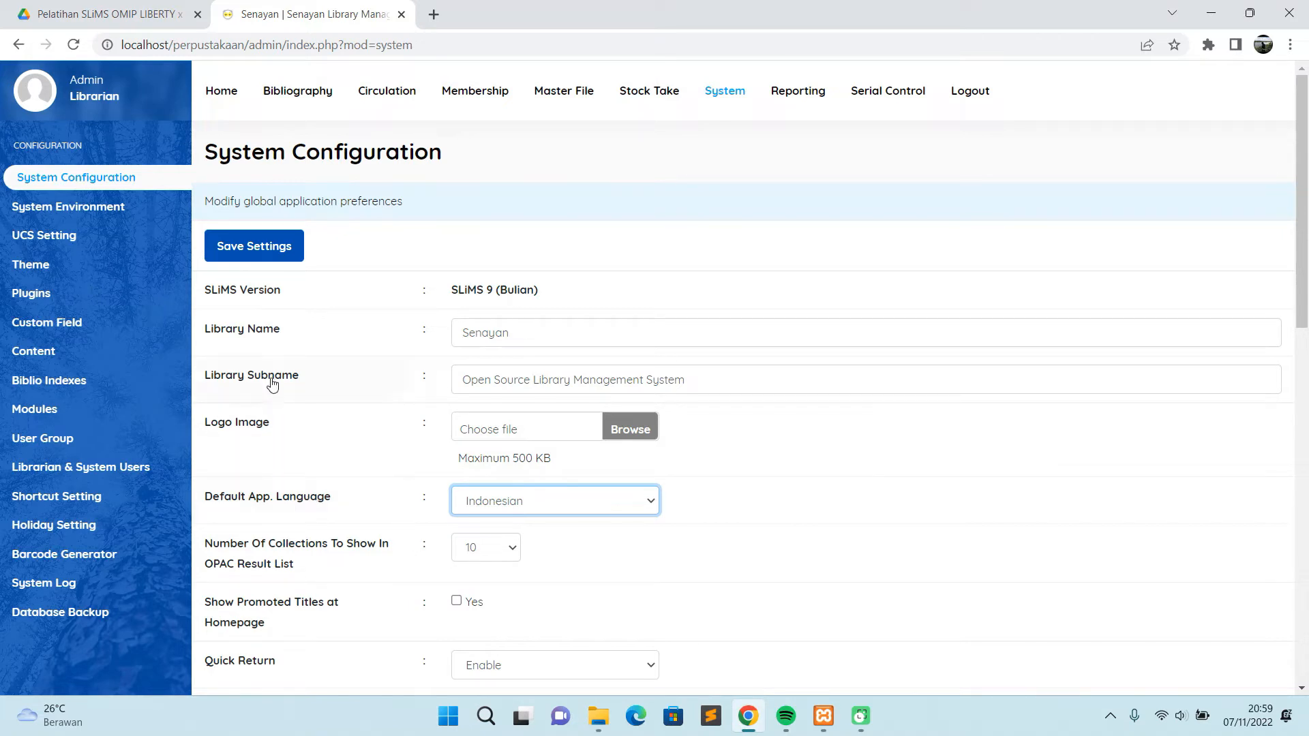
left_click(261, 254)
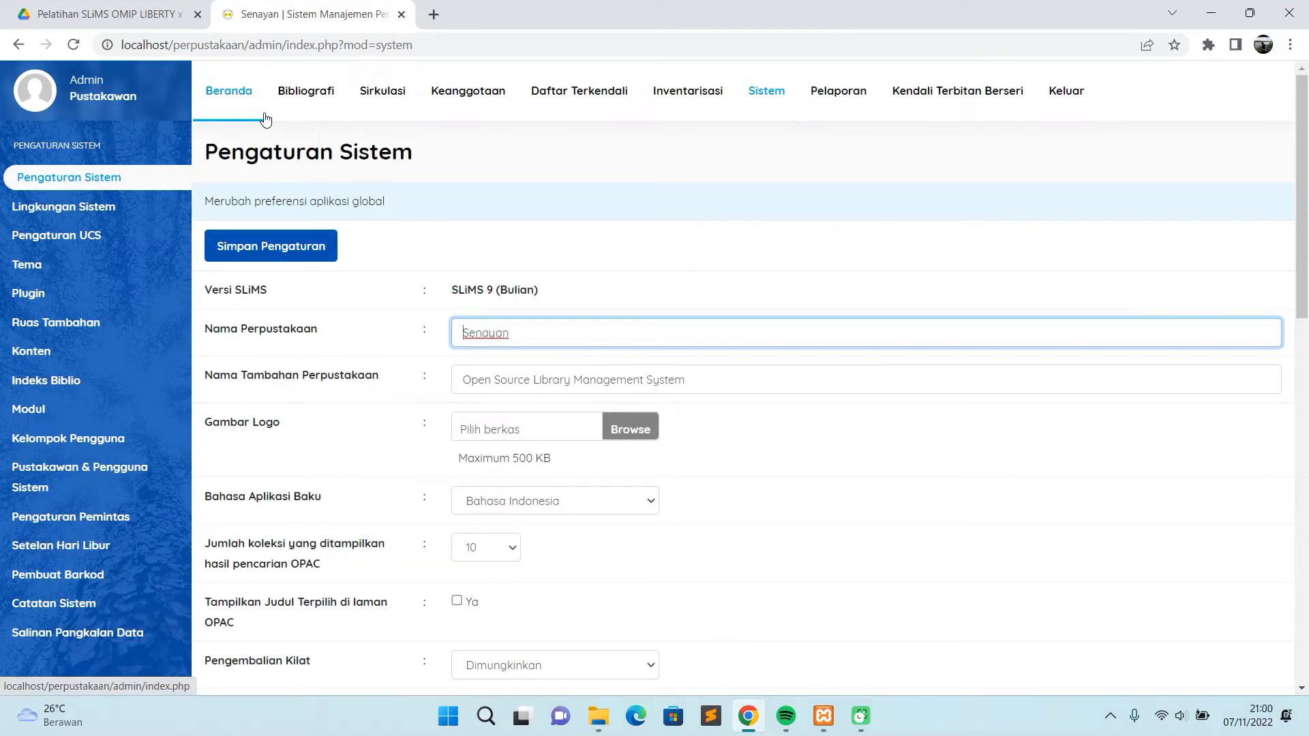
Return to the Beranda administration dashboard
left_click(301, 108)
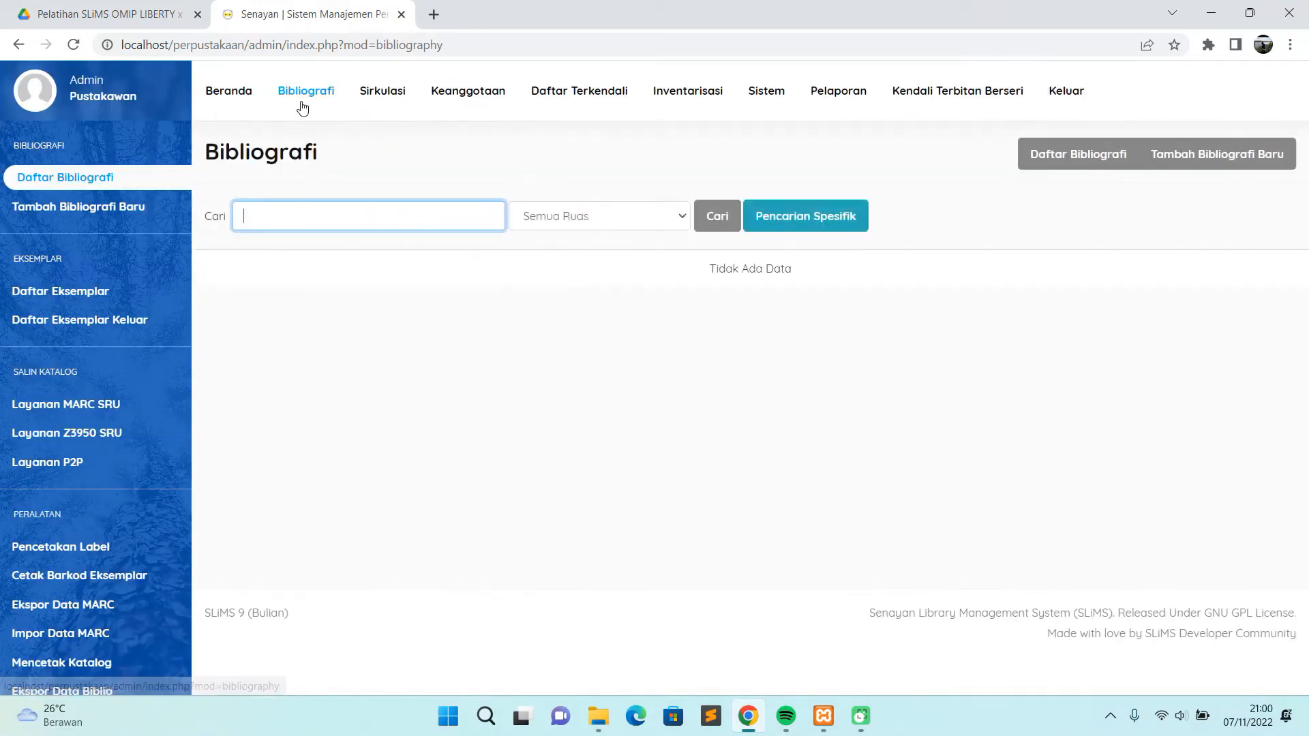
left_click(256, 108)
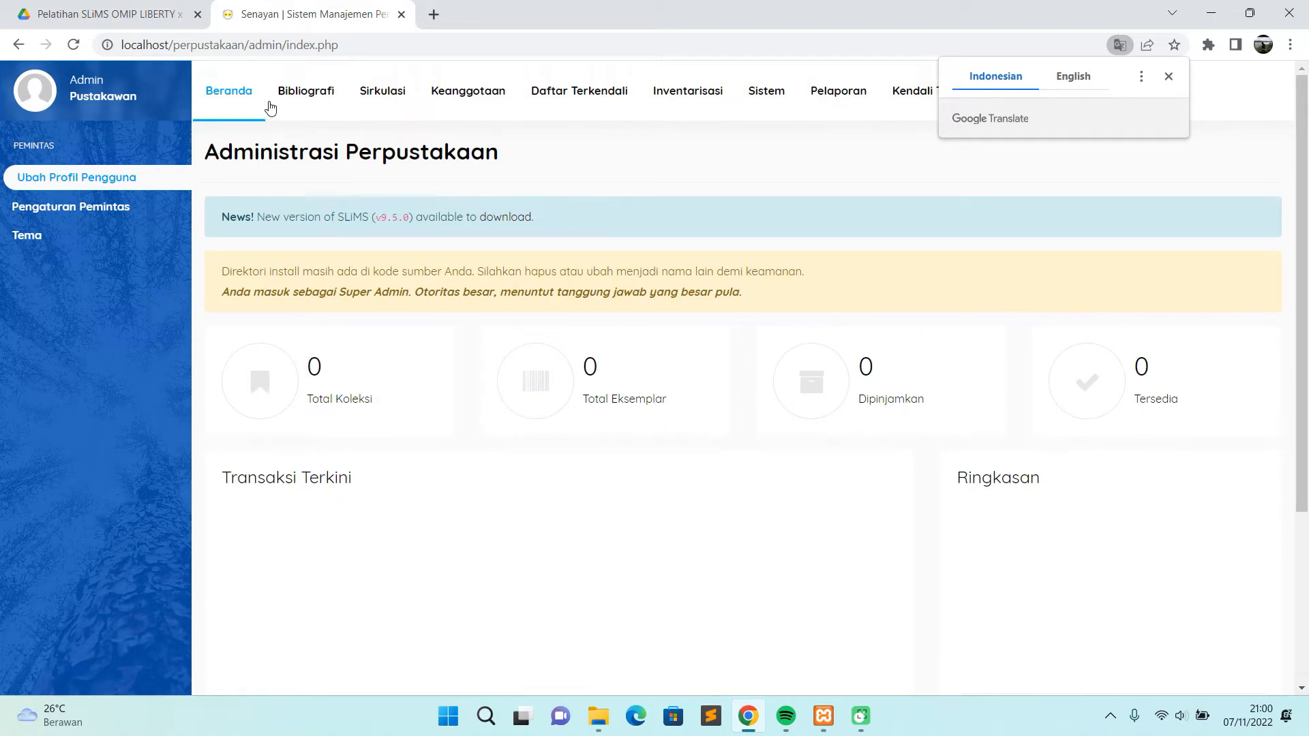
mouse_move(595, 714)
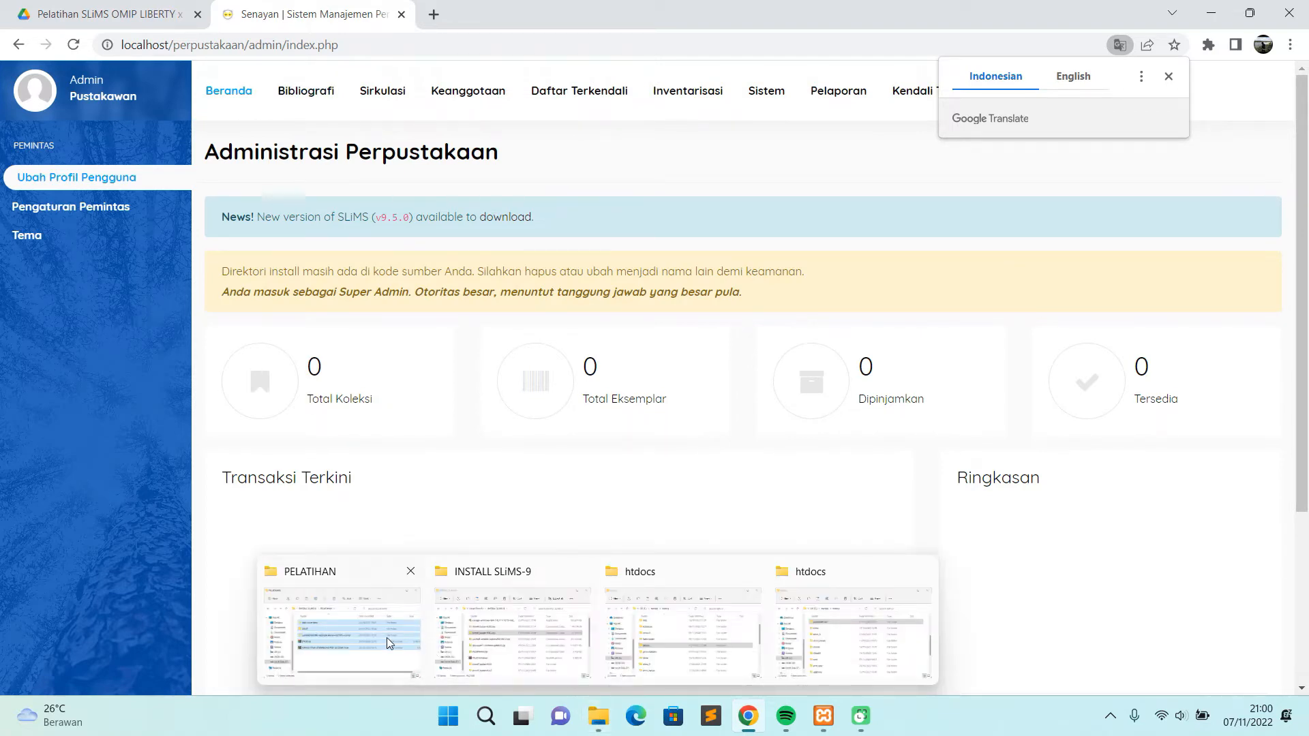
left_click(387, 637)
left_click(694, 522)
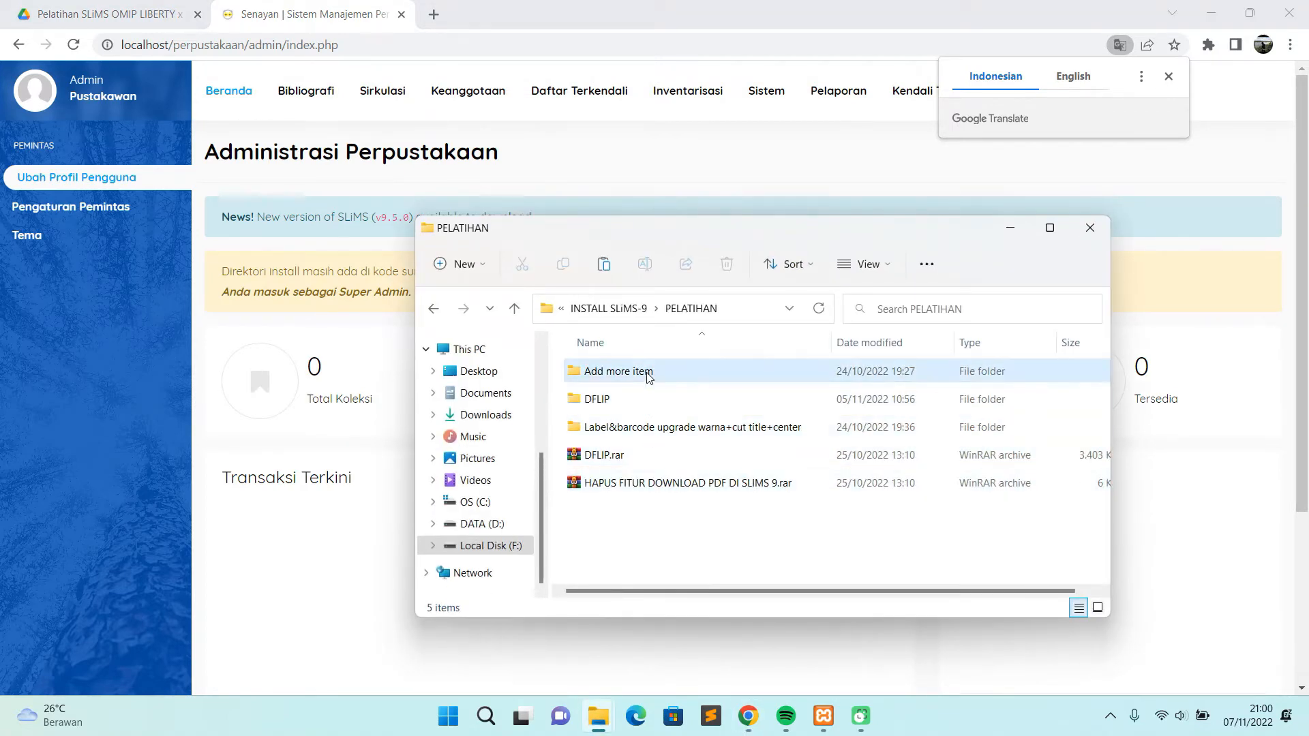
left_click(647, 379)
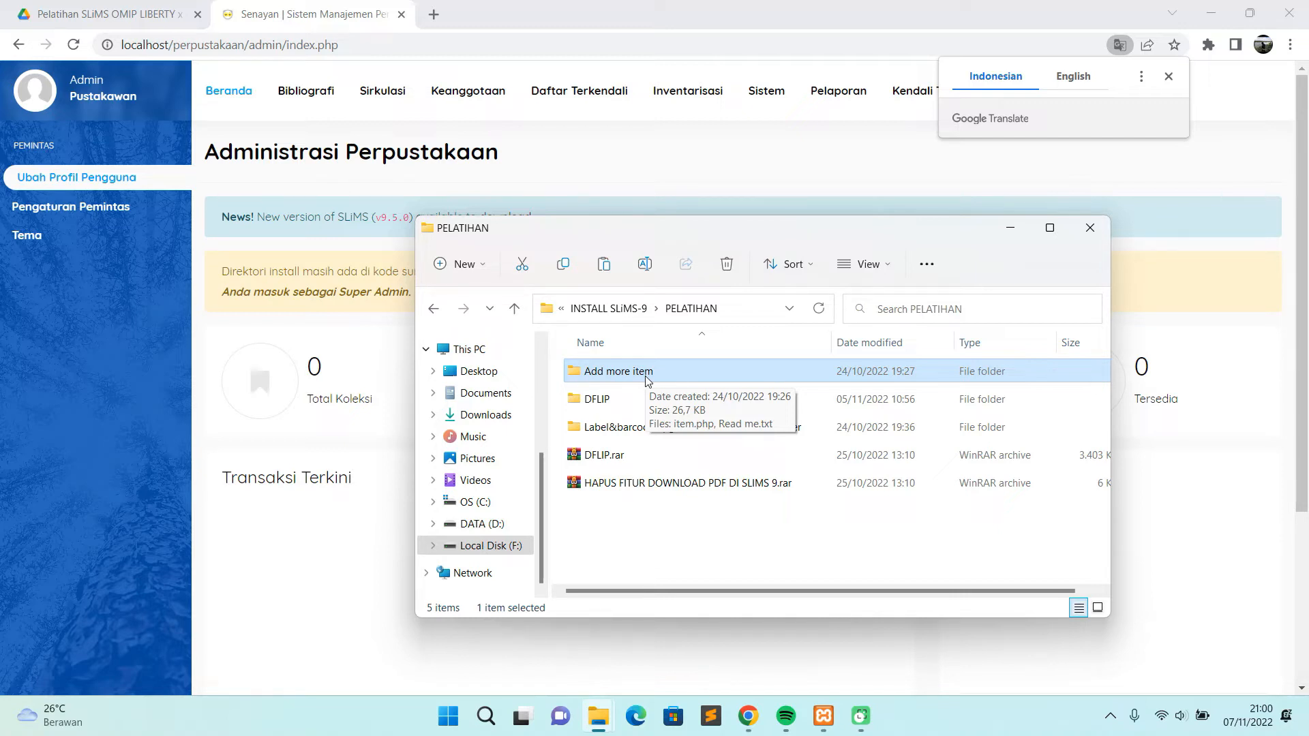
left_click(352, 132)
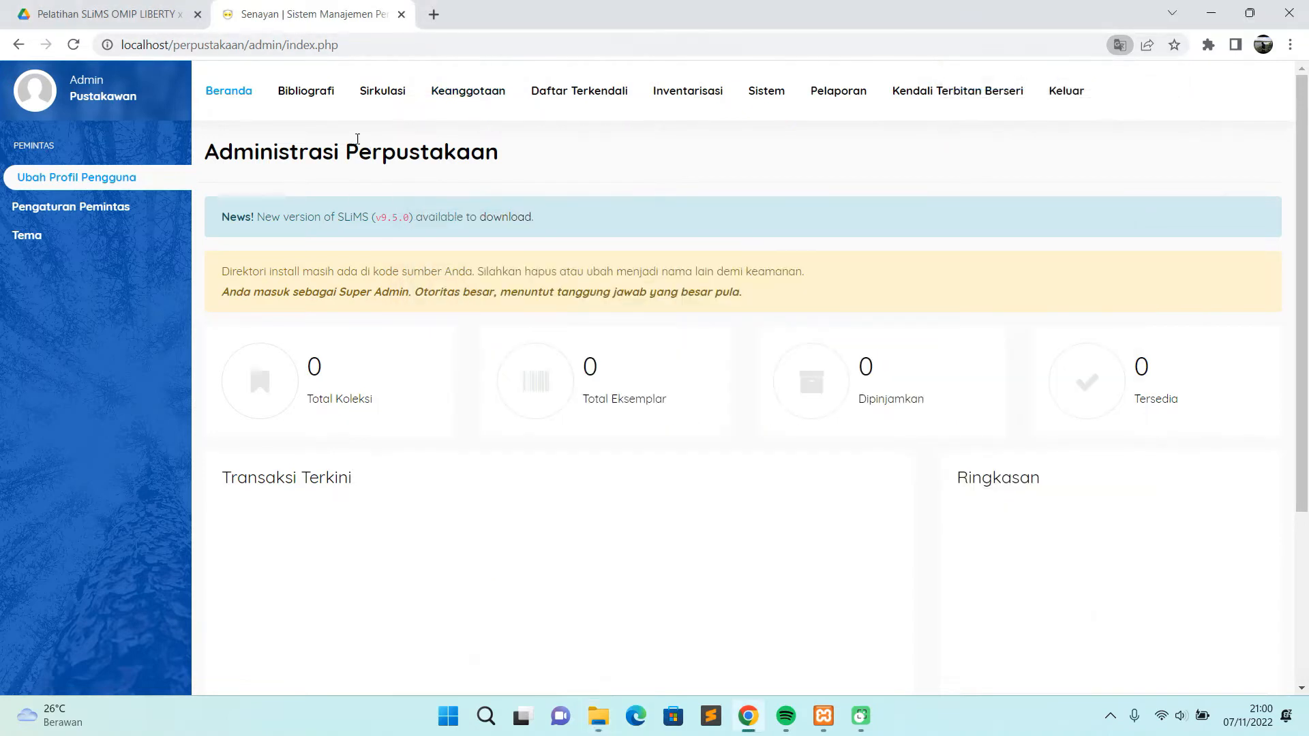
Open a new bibliography form and enter the title 'sukar dipercaya'
left_click(307, 103)
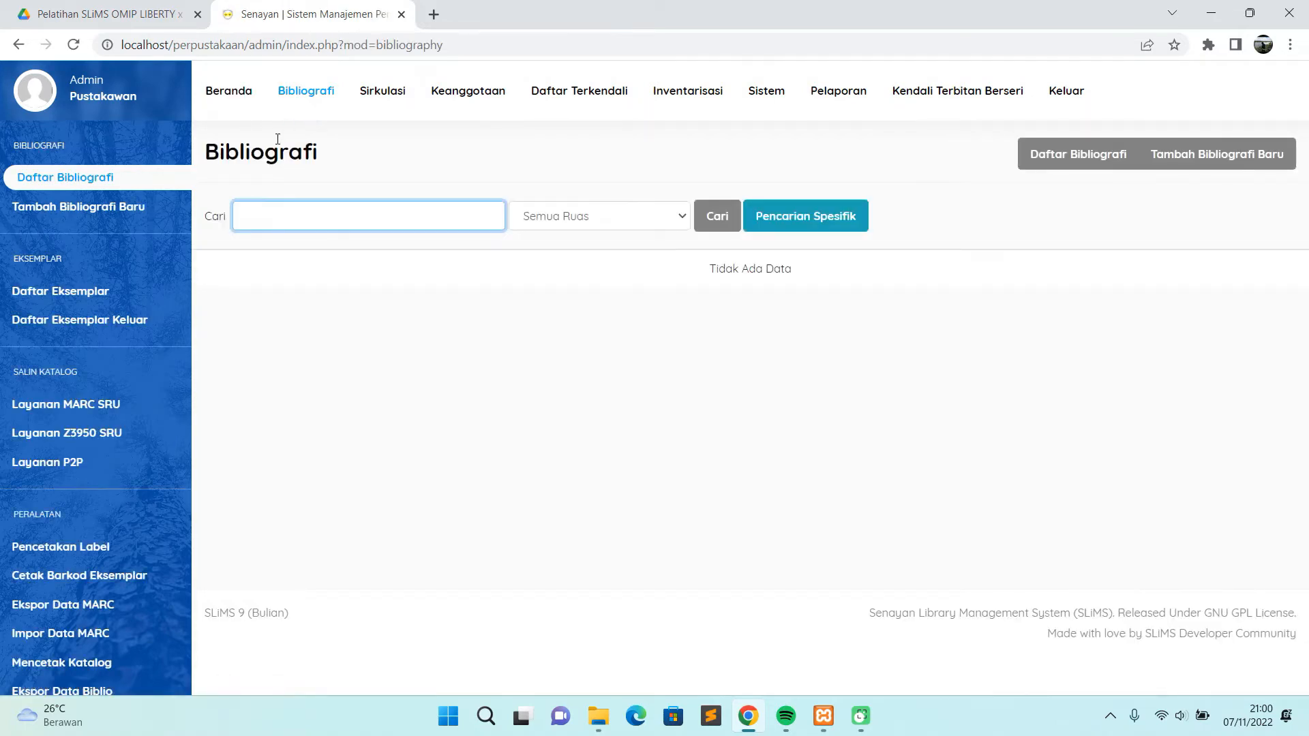
left_click(1177, 155)
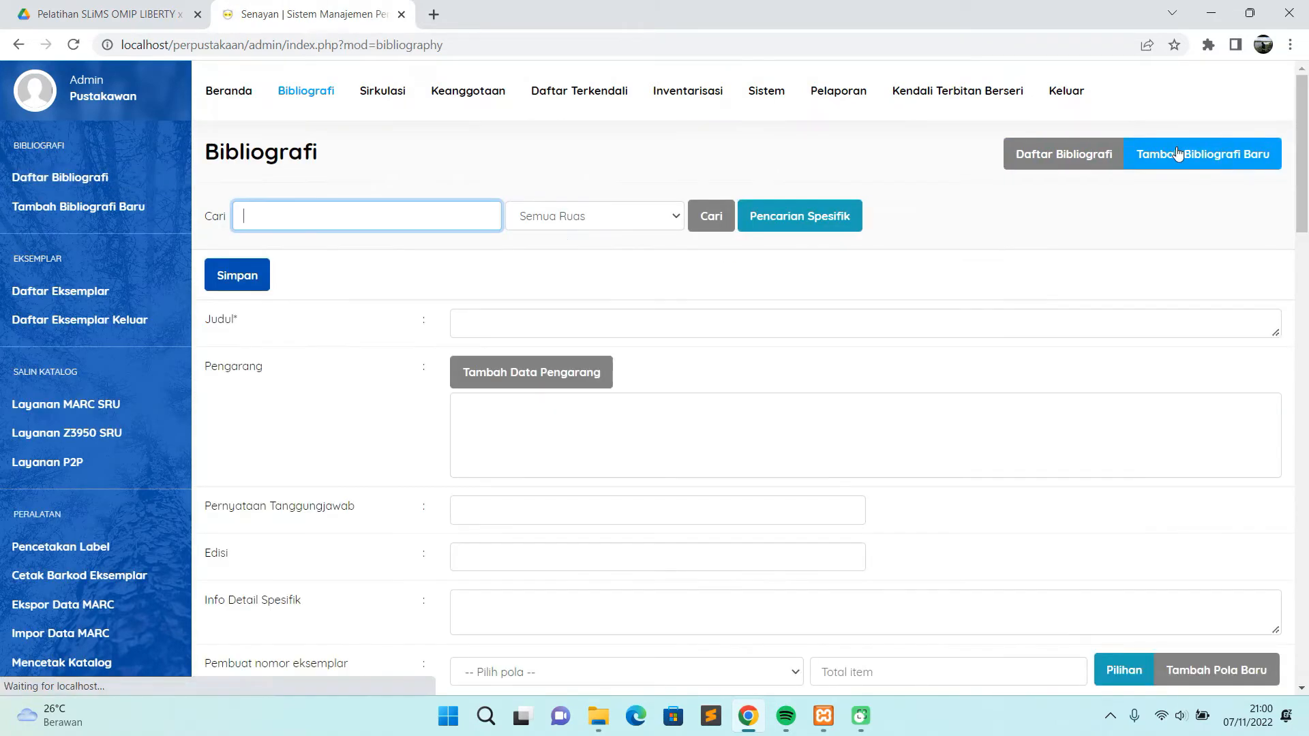
left_click(116, 217)
left_click(514, 320)
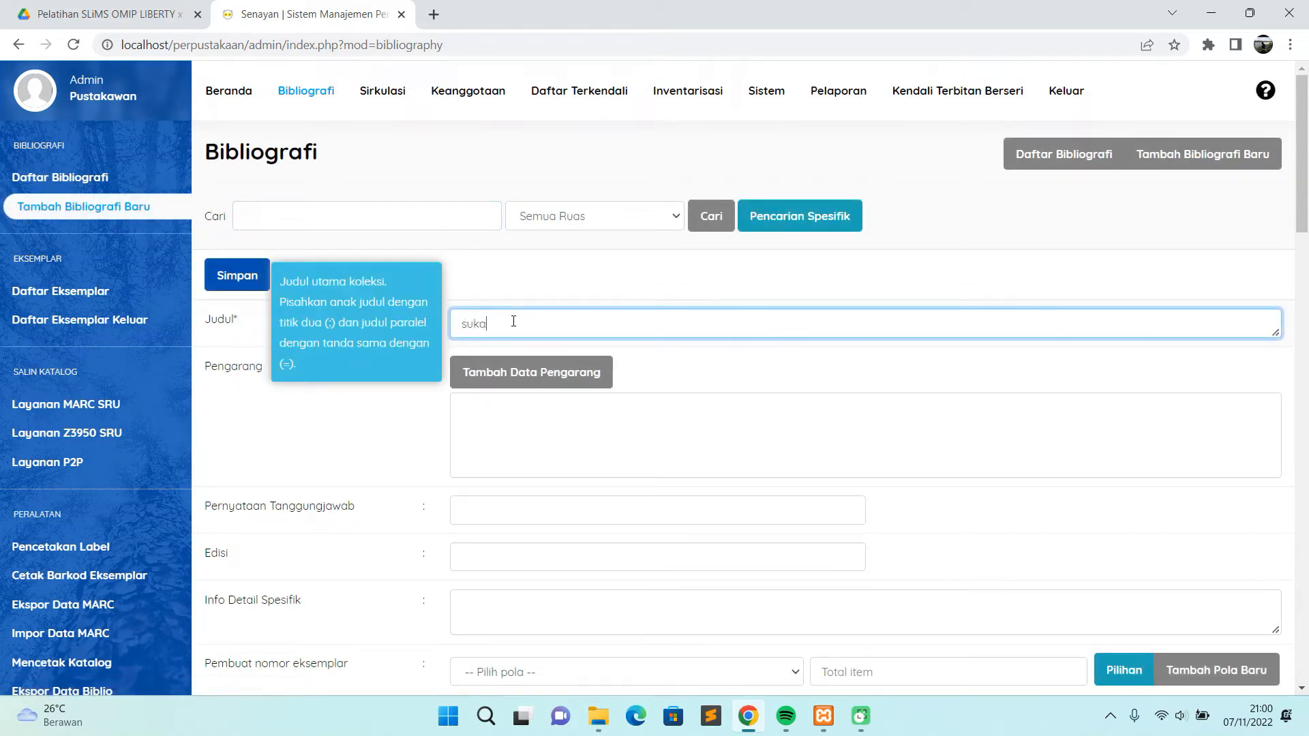
type("sukar dipercaya")
Insert existing author A. Setiawan as main author, then go to the ISBN/ISSN field
left_click(510, 373)
left_click(510, 315)
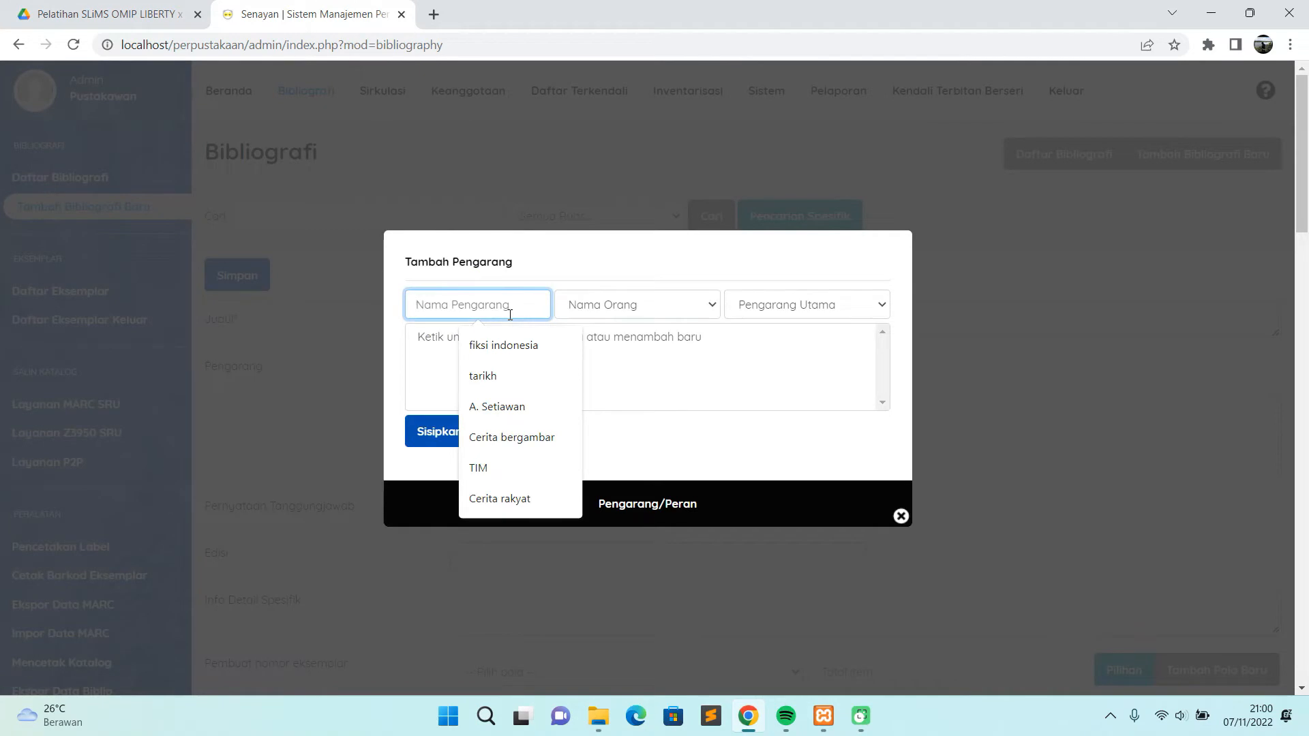
left_click(497, 406)
left_click(464, 436)
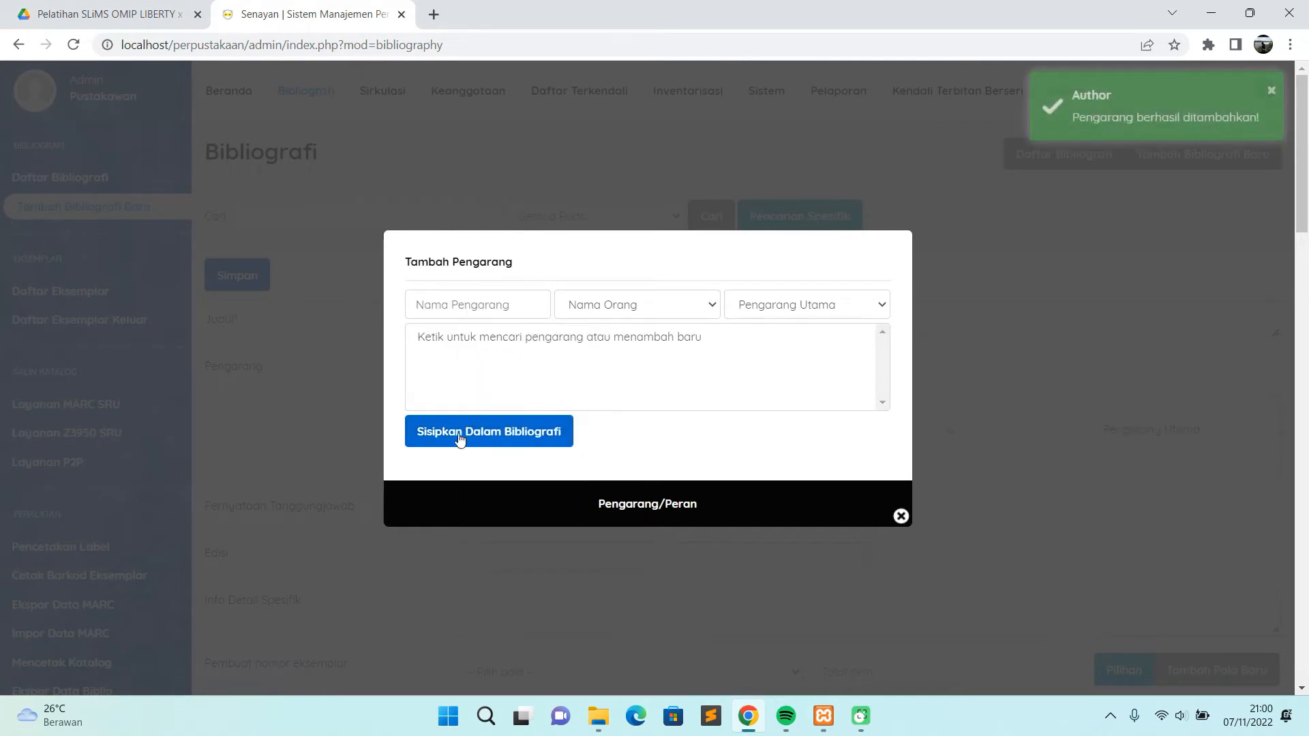
scroll(498, 409, "down", 4)
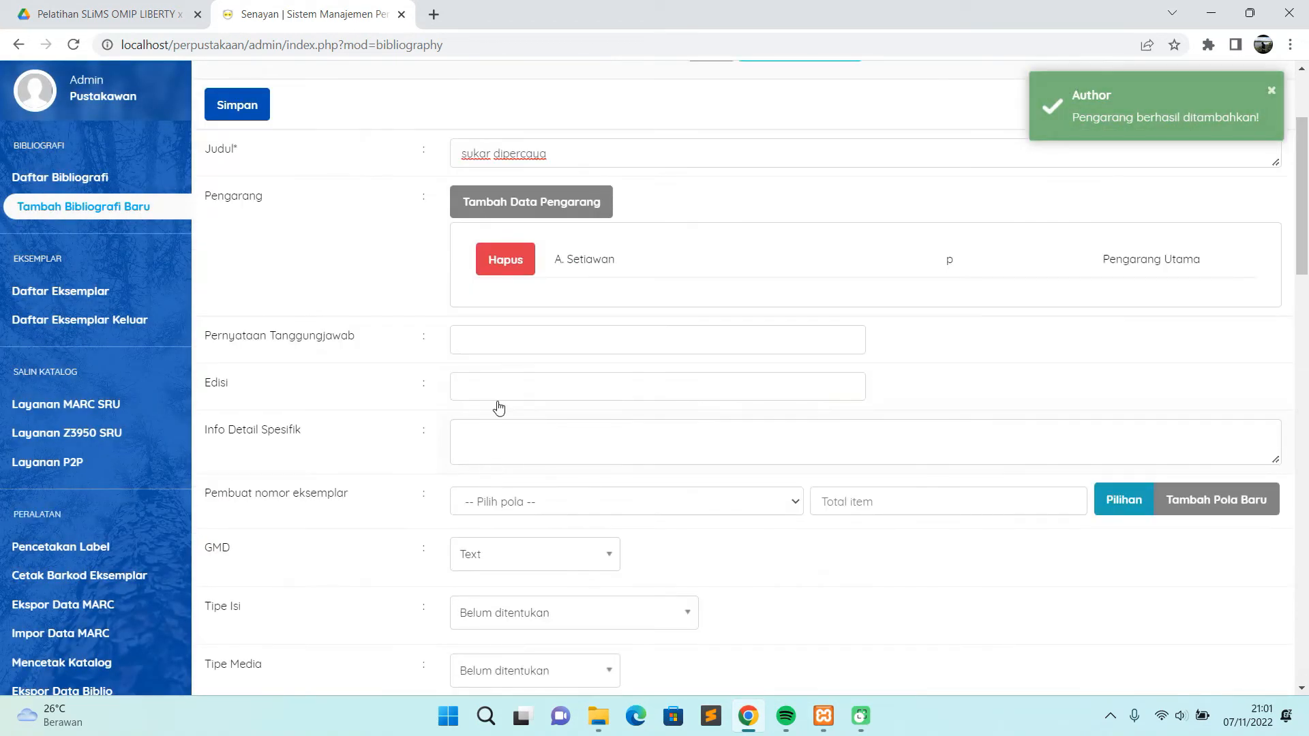
scroll(497, 399, "down", 3)
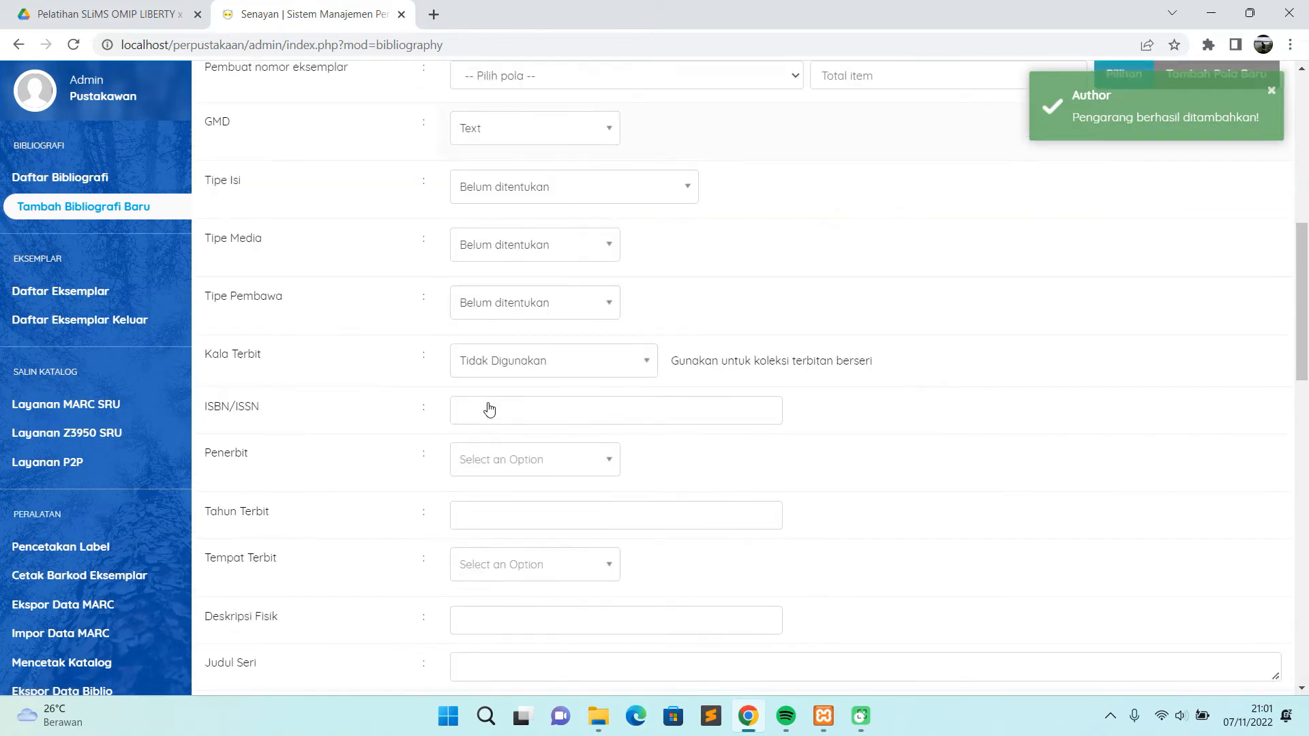
left_click(500, 407)
left_click(580, 451)
left_click(513, 459)
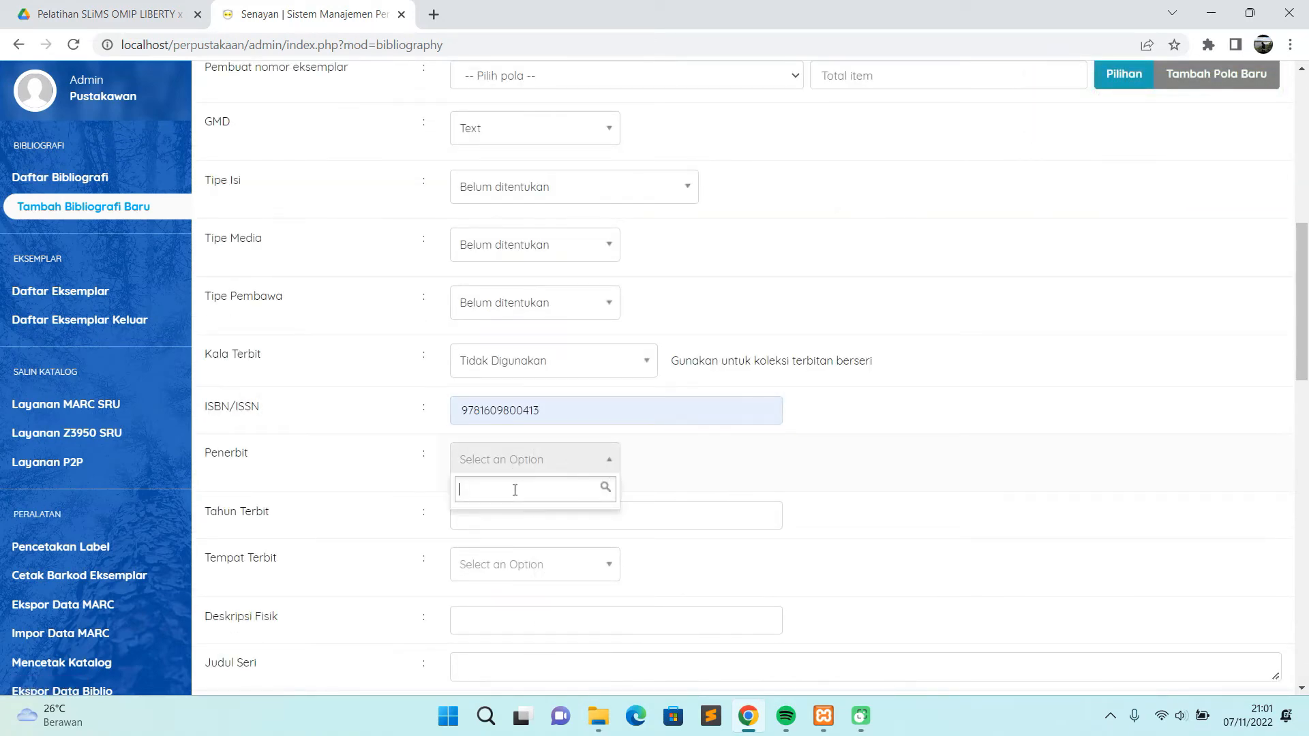
type("er")
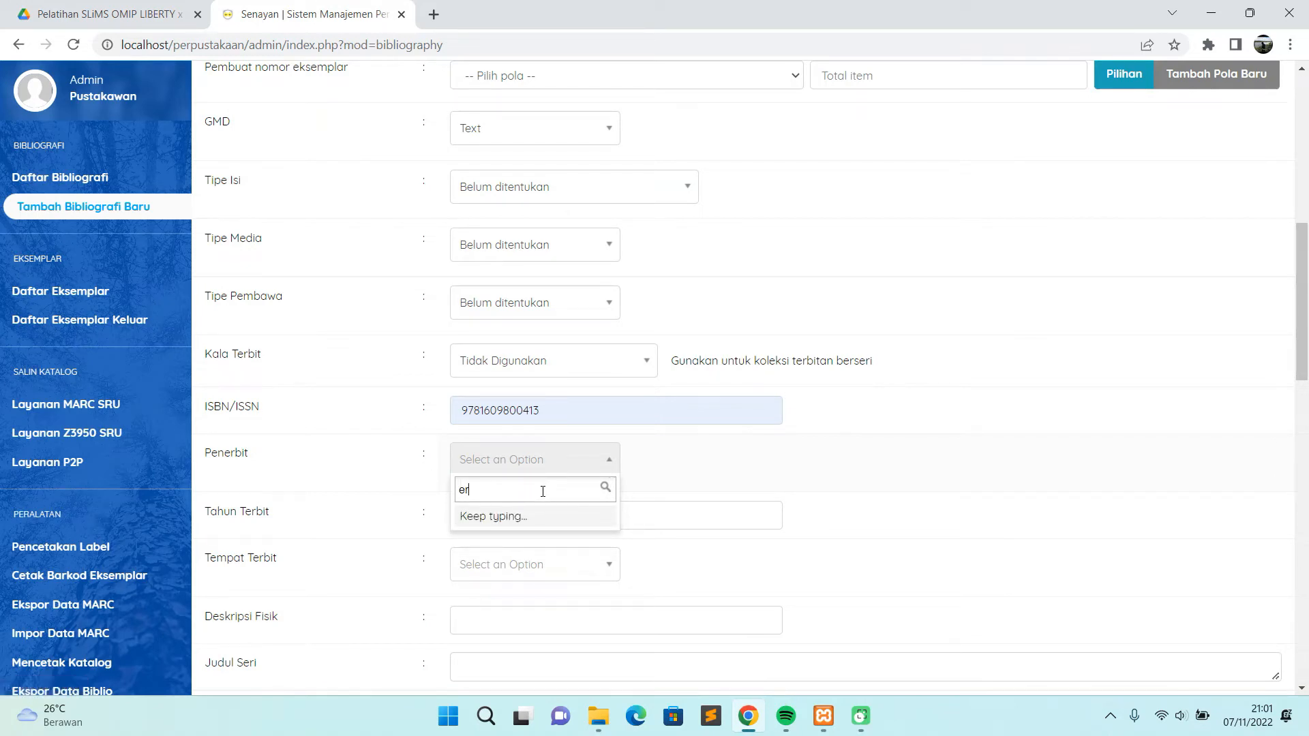
type("la")
key("BackSpace")
type("a")
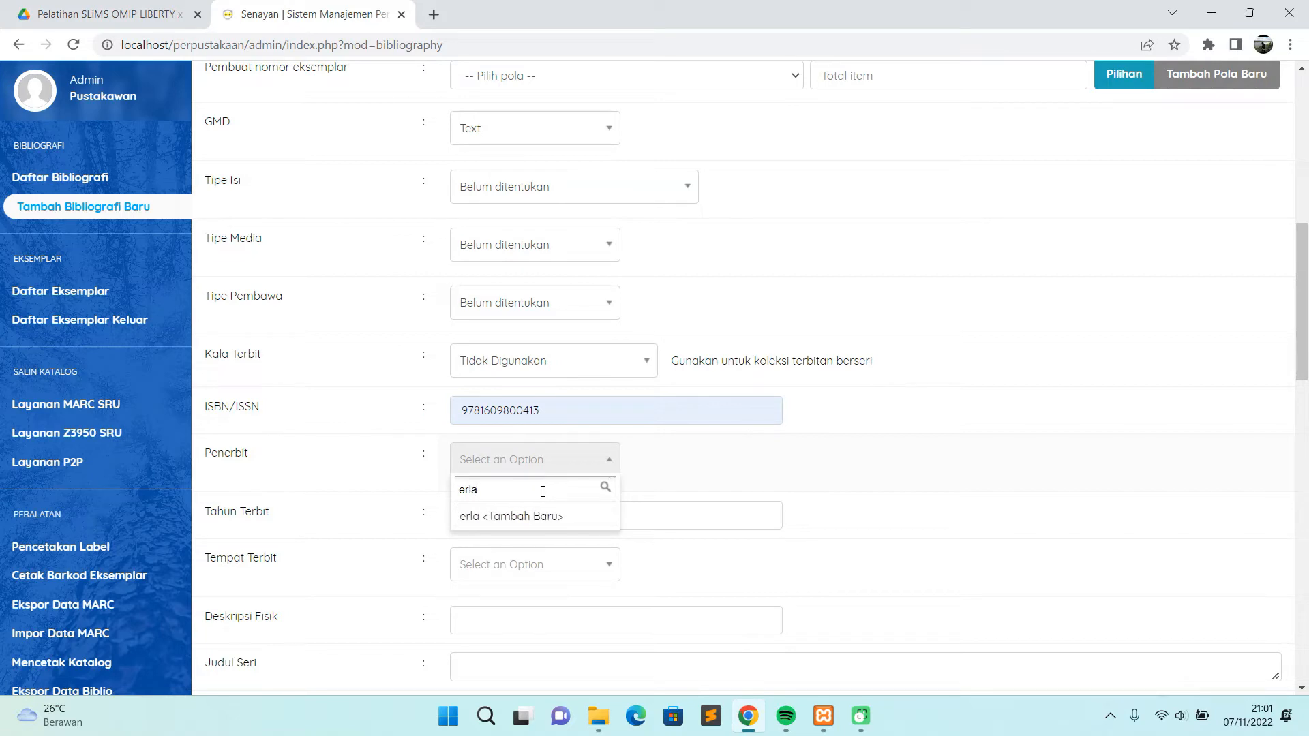
key("BackSpace")
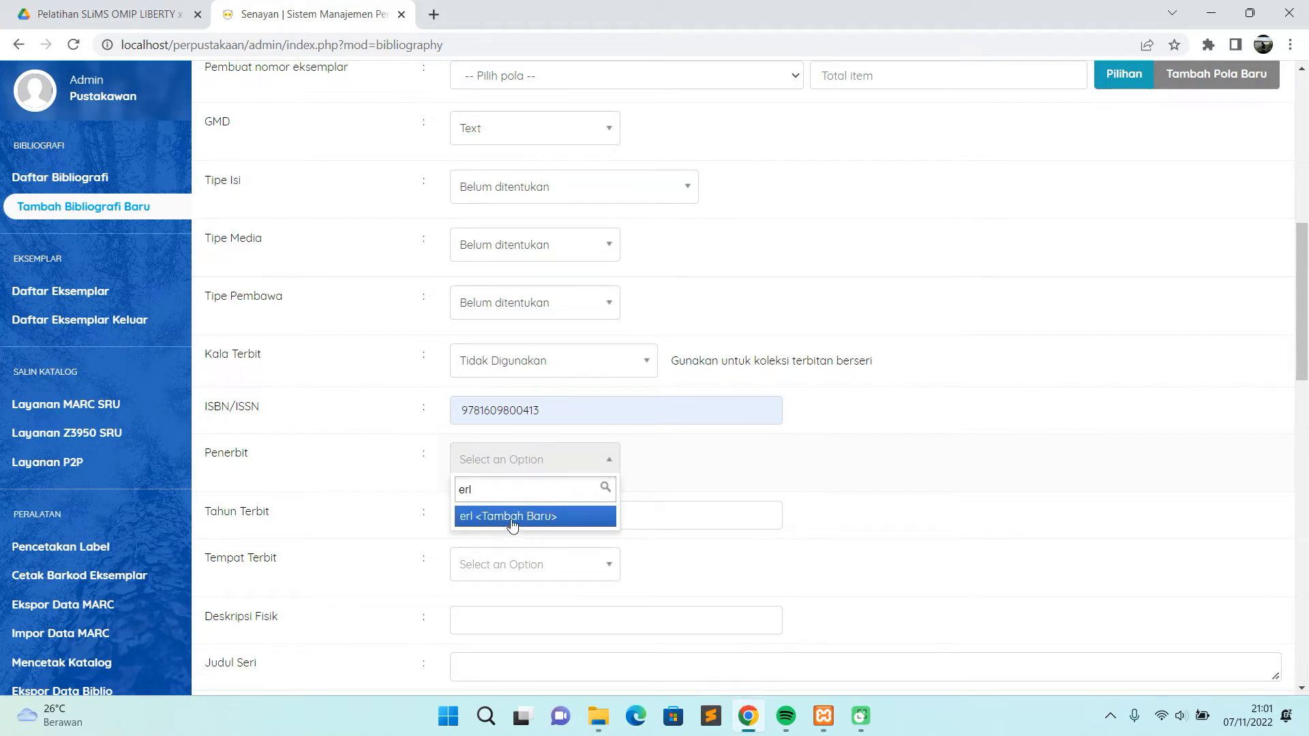
left_click(511, 522)
left_click(492, 529)
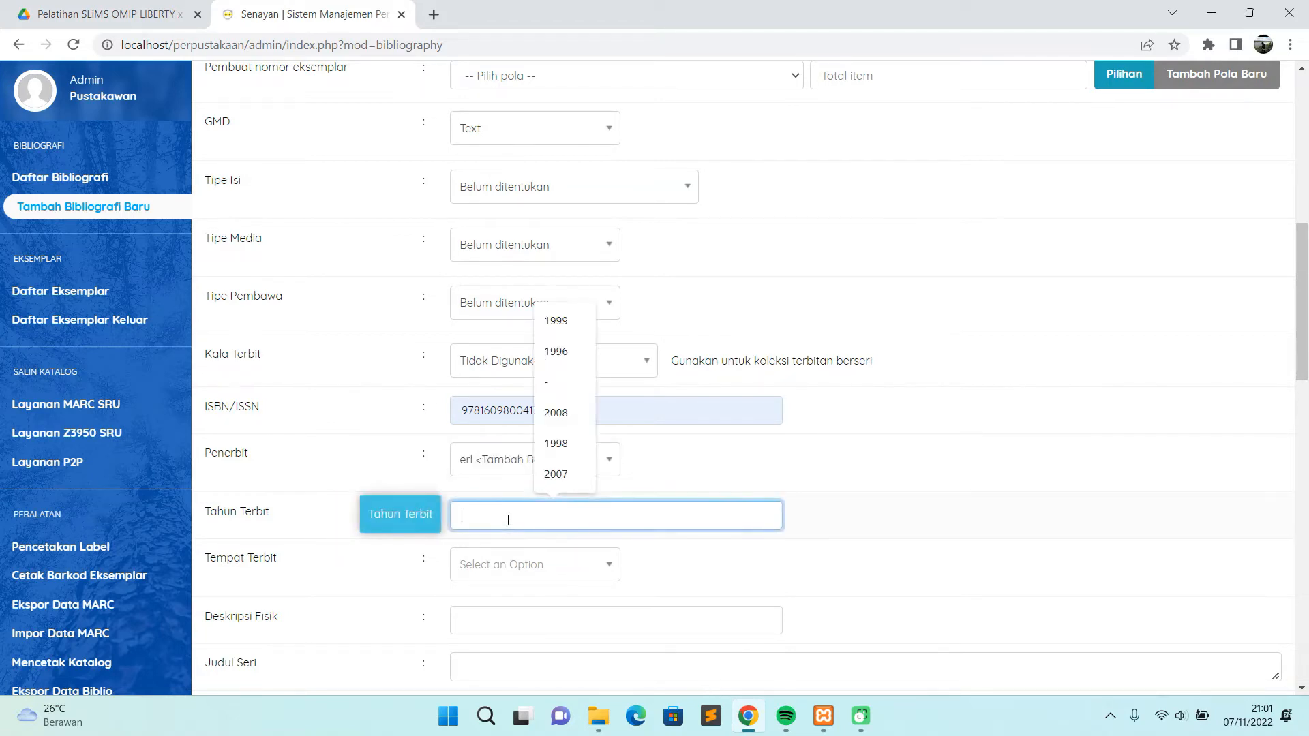
left_click(567, 477)
left_click(514, 570)
type("j")
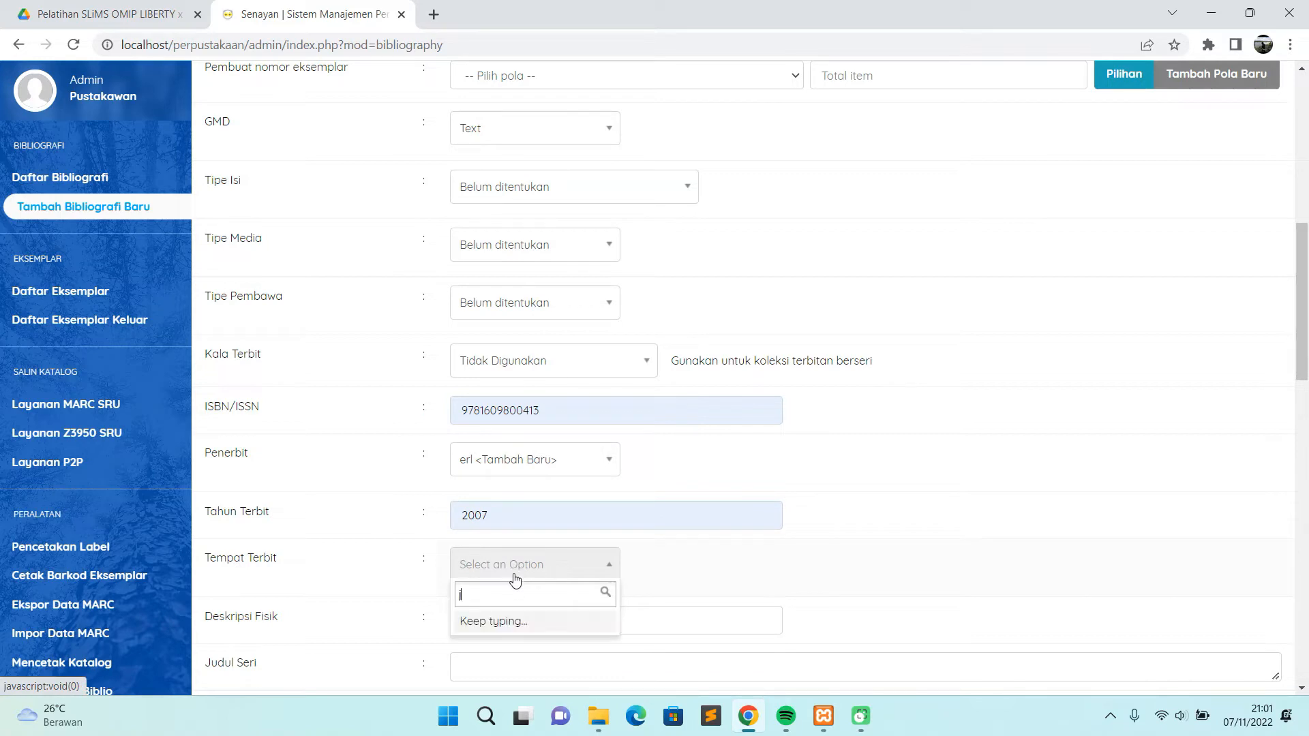
type("ak")
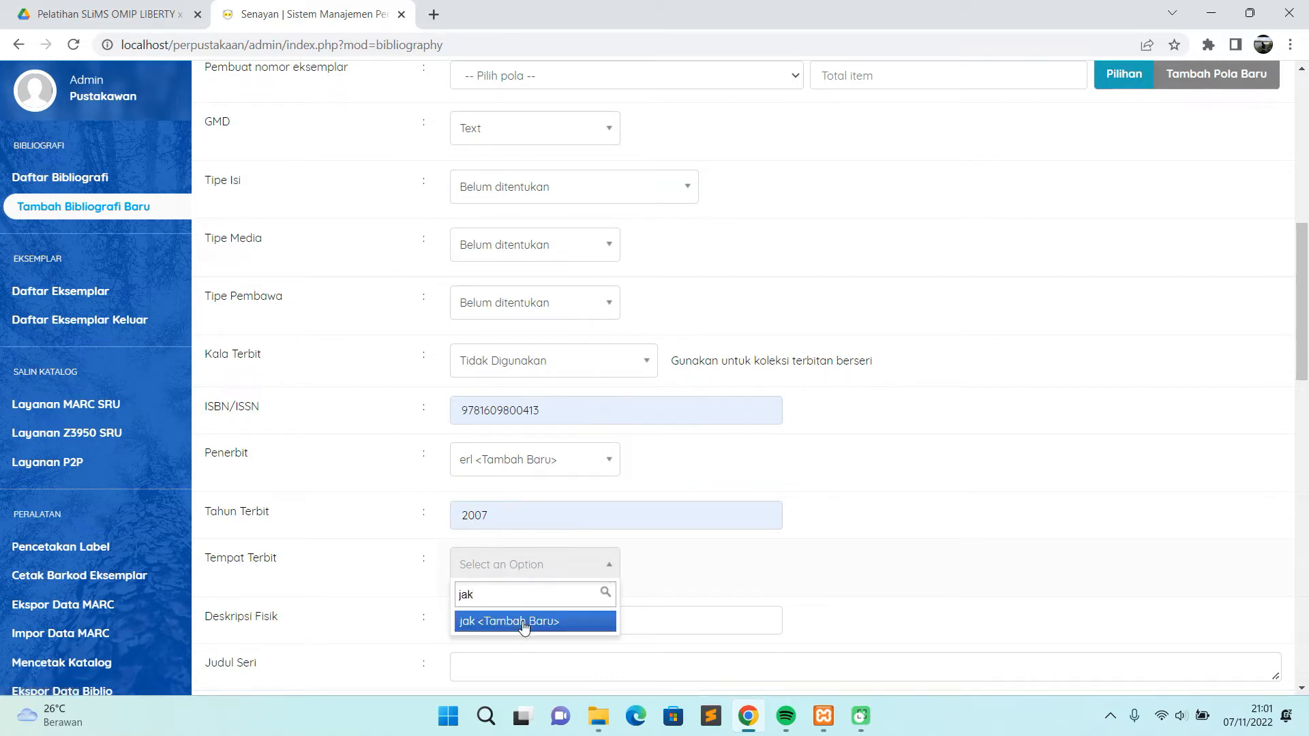
left_click(521, 619)
scroll(508, 614, "down", 3)
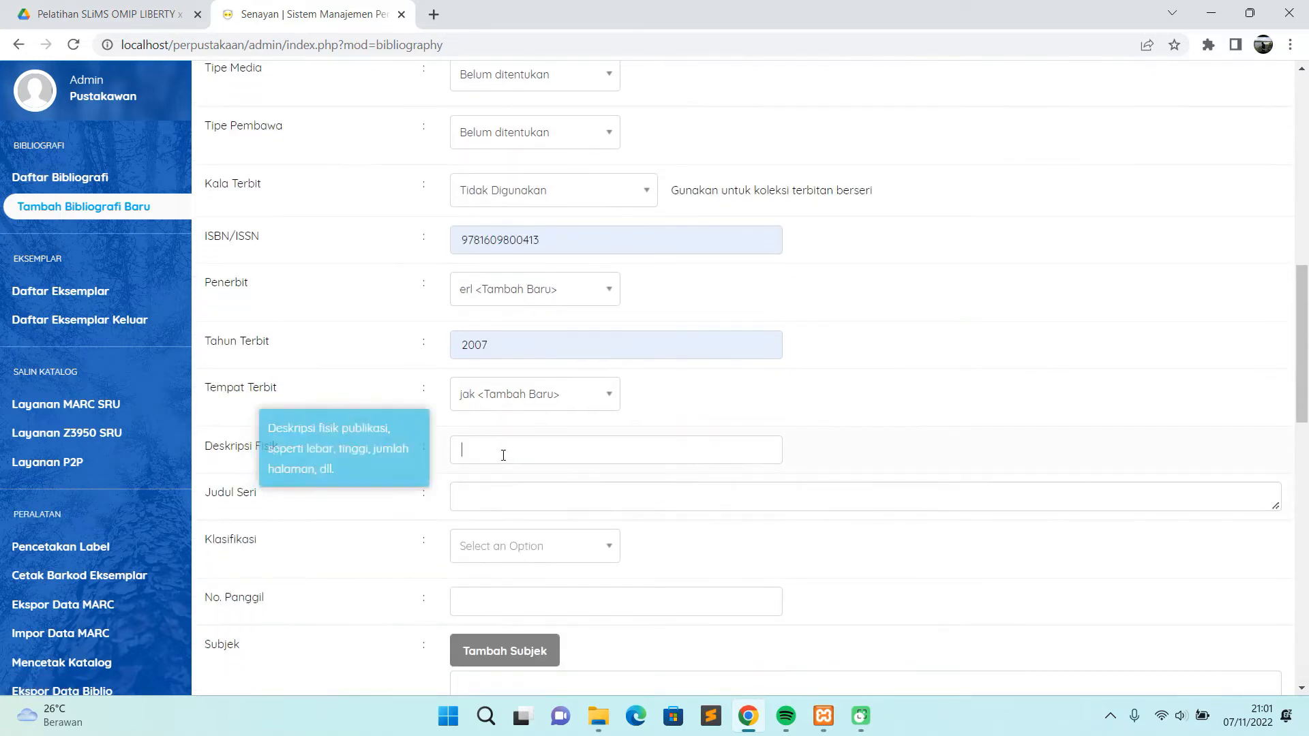
Set physical description '128 hlm.; 21 cm.' and classification 813
left_click(503, 454)
left_click(553, 491)
left_click(491, 546)
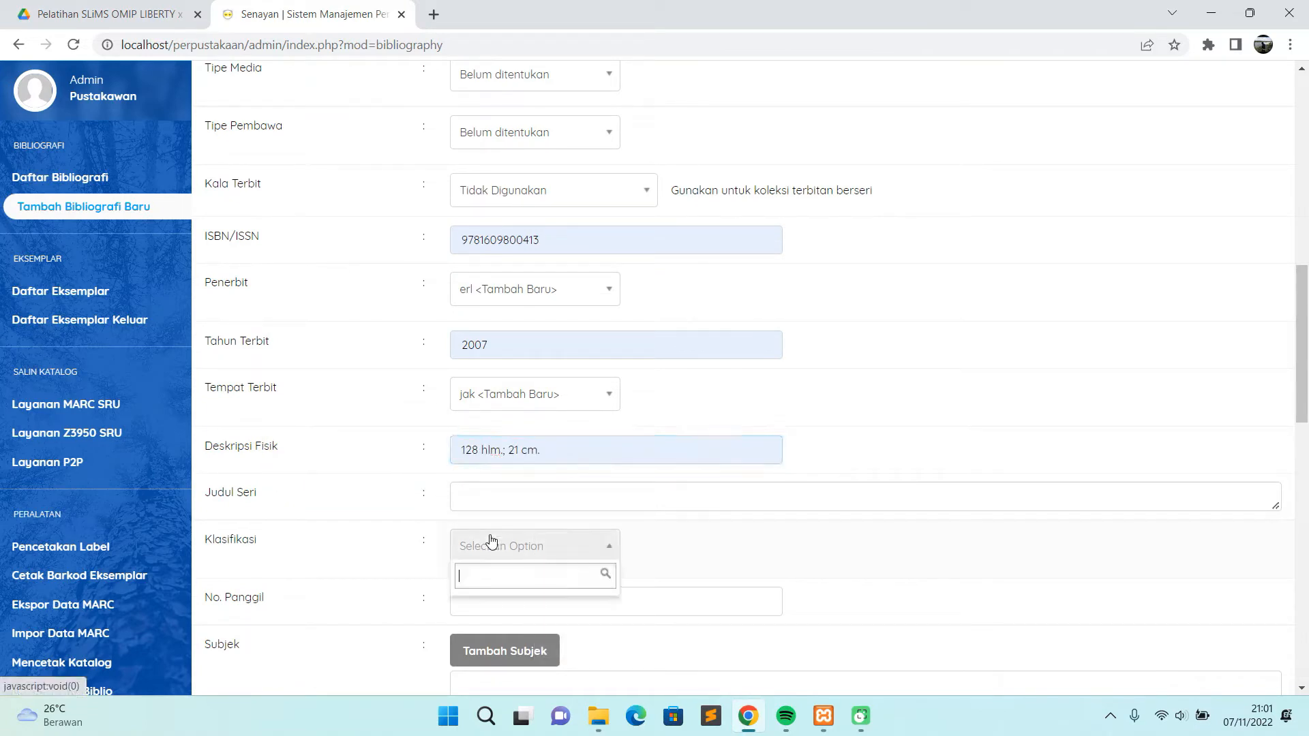
type("813")
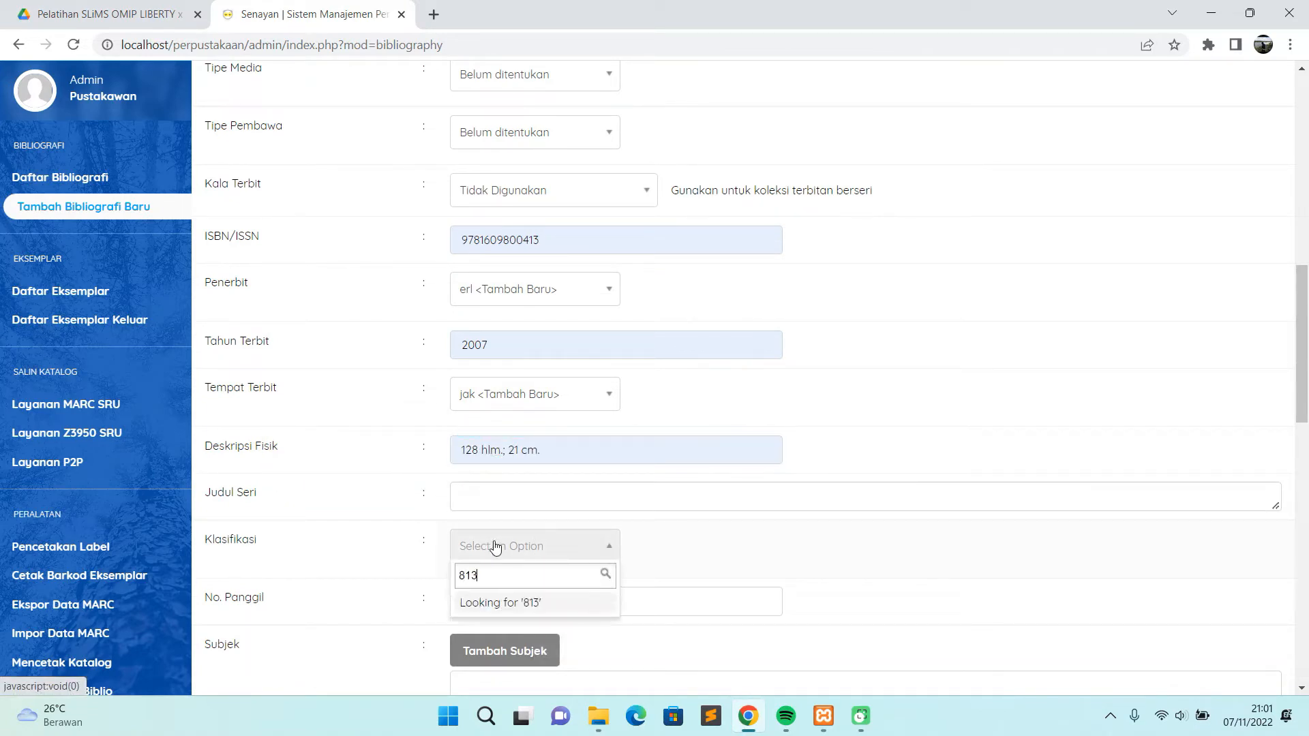
left_click(534, 609)
Take the suggested call number 813 SOE g C.1 and change it to 813 SET s C.1
left_click(542, 606)
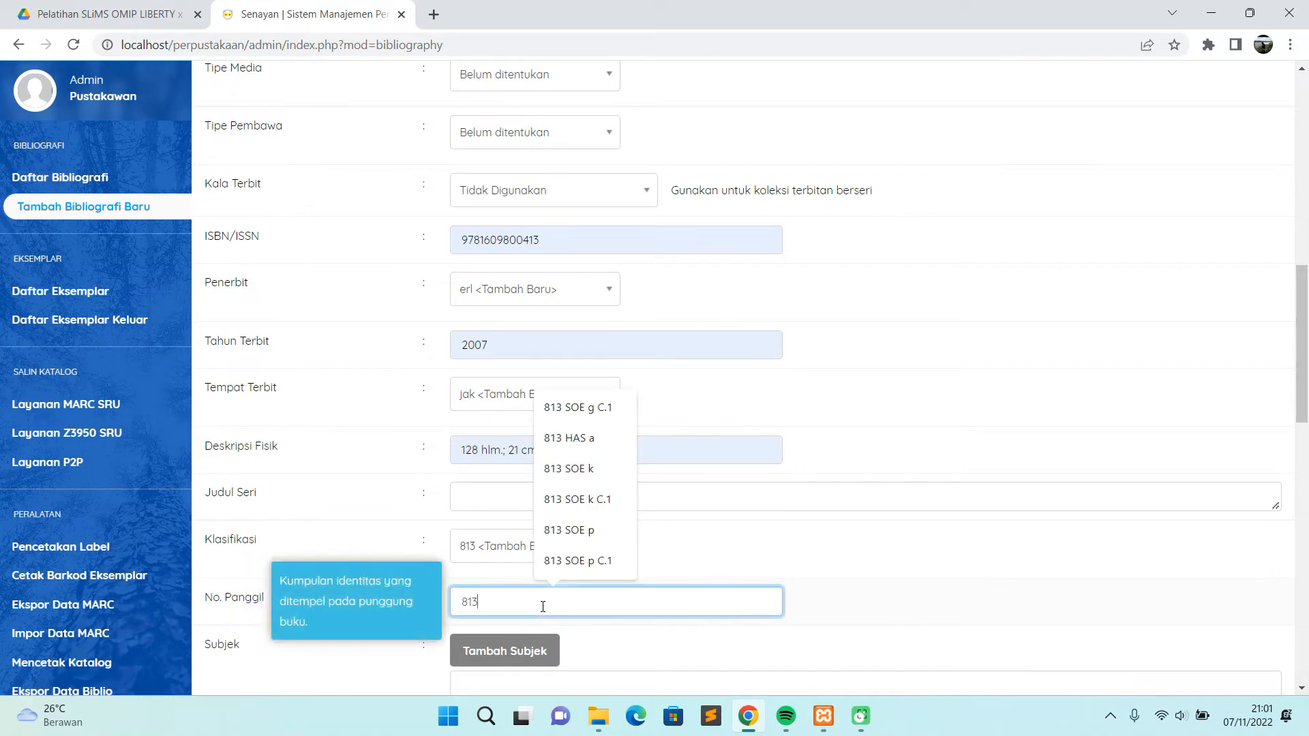
left_click(595, 408)
scroll(589, 417, "up", 6)
scroll(590, 417, "up", 5)
scroll(564, 429, "down", 11)
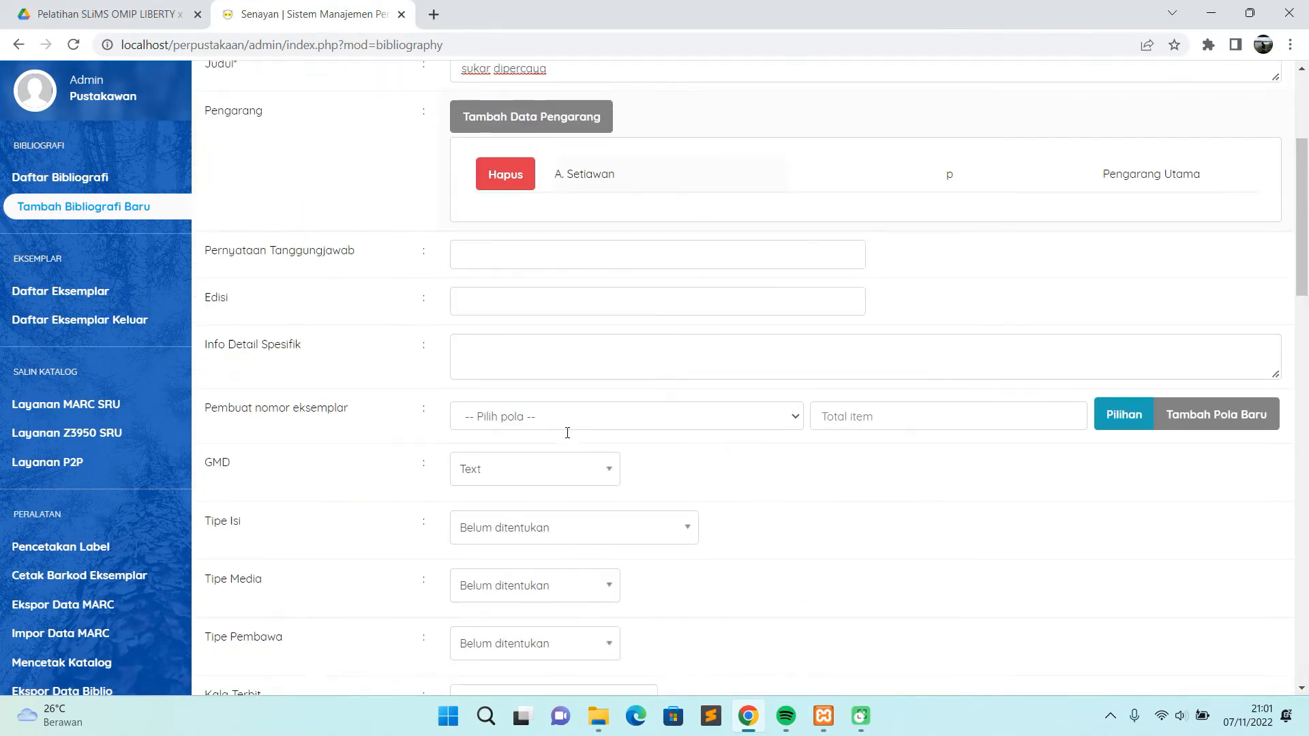
scroll(551, 471, "down", 3)
left_click(504, 431)
left_click_drag(504, 431, 489, 432)
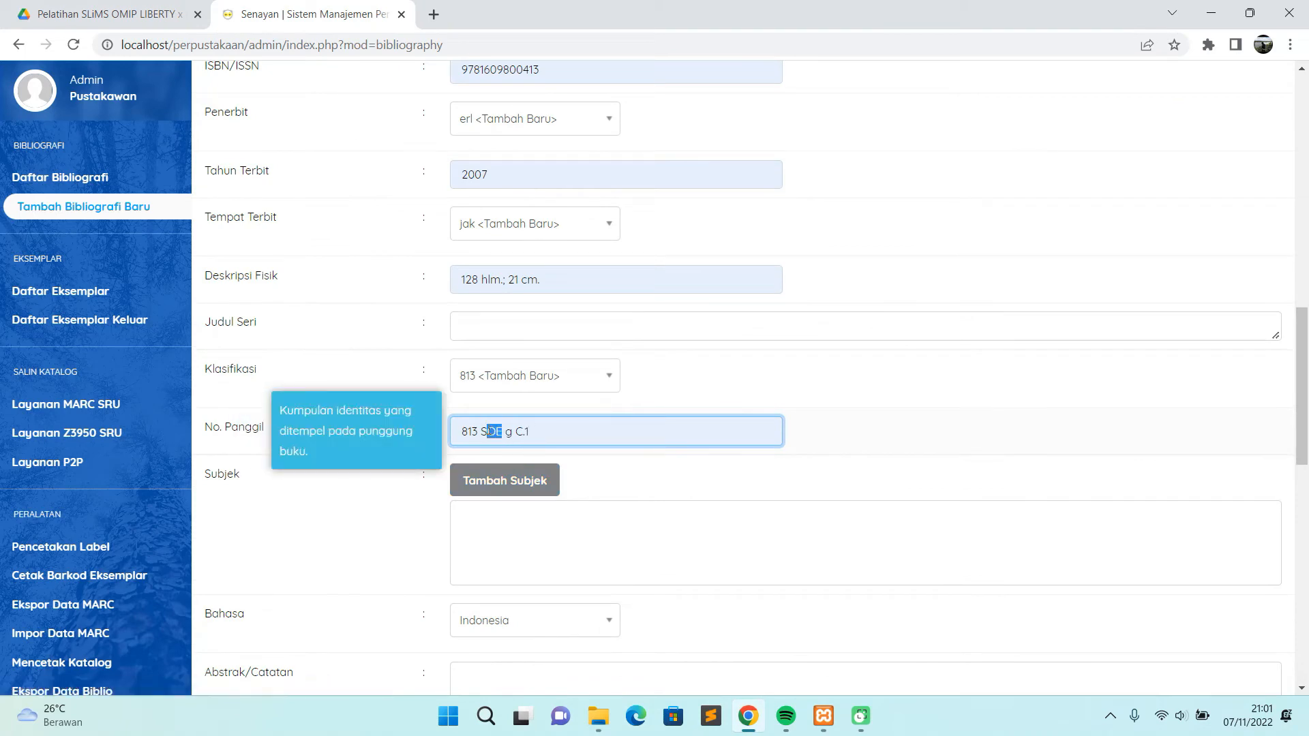
type("ET")
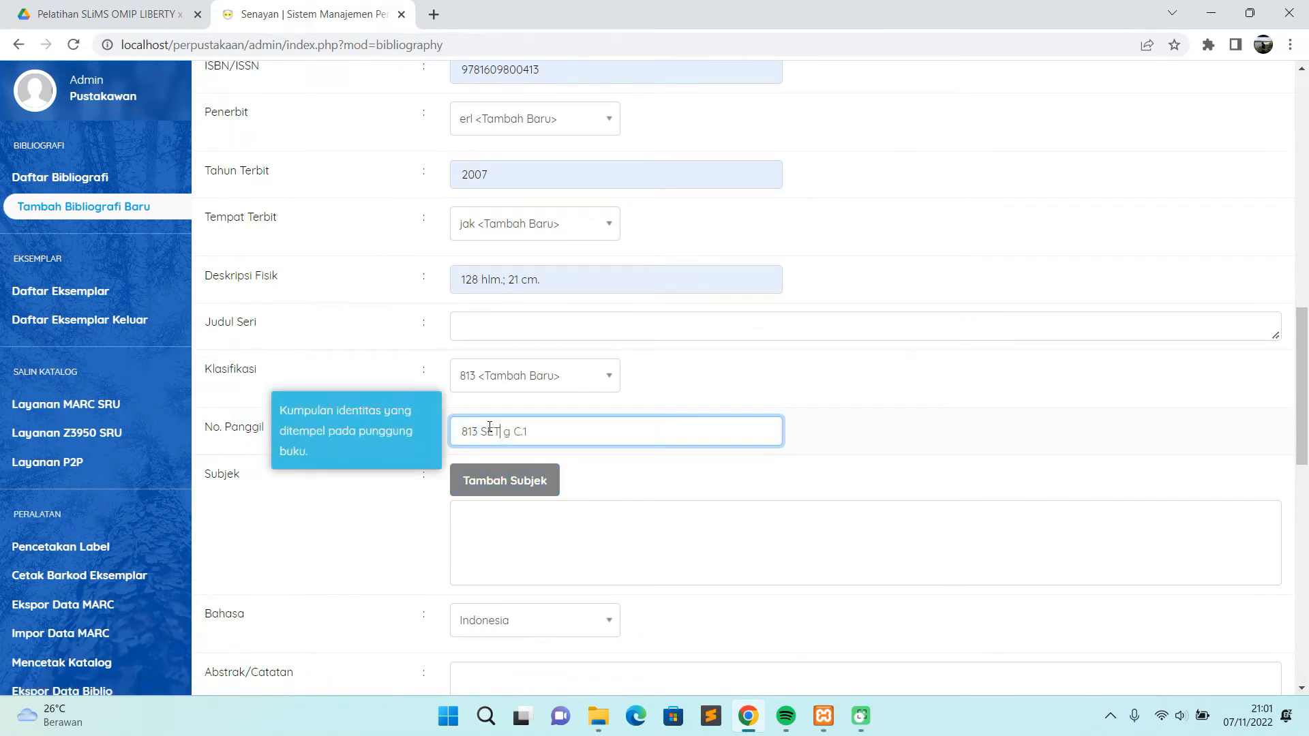
left_click(506, 432)
scroll(510, 381, "up", 10)
scroll(511, 374, "up", 3)
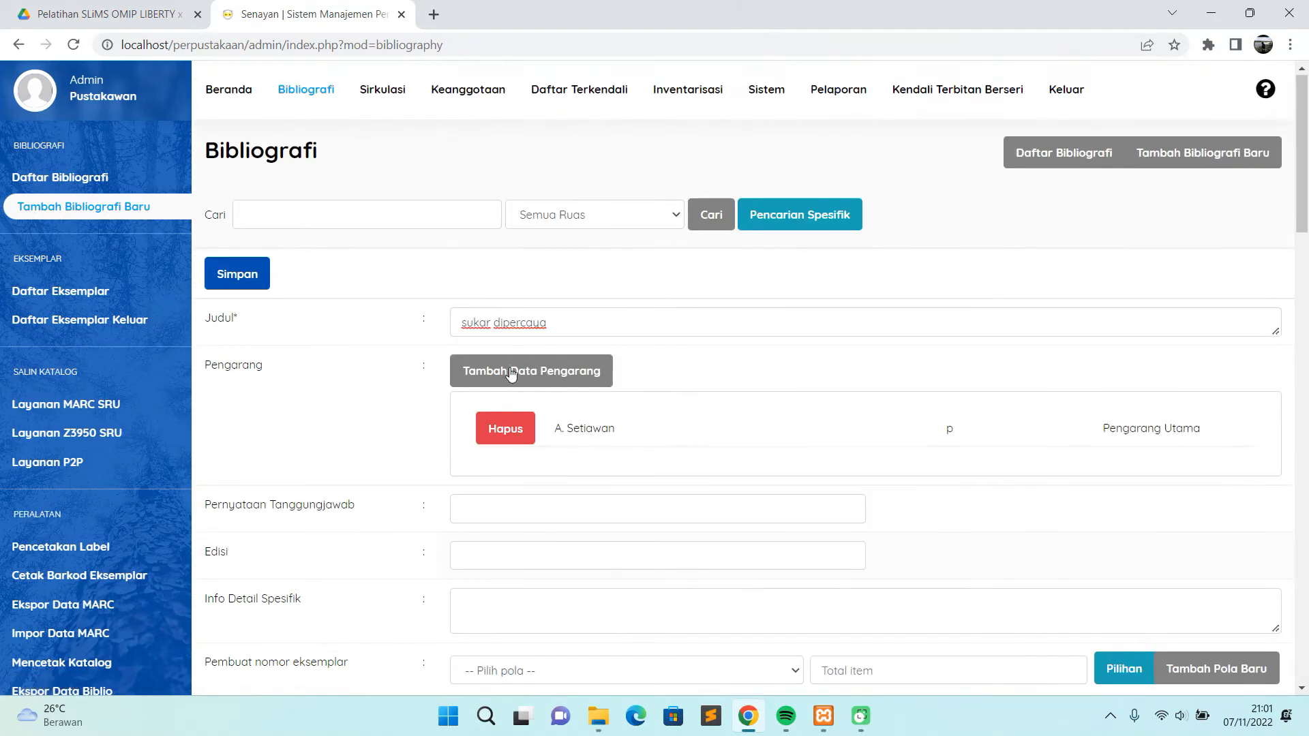
scroll(511, 375, "down", 16)
type("s C.1")
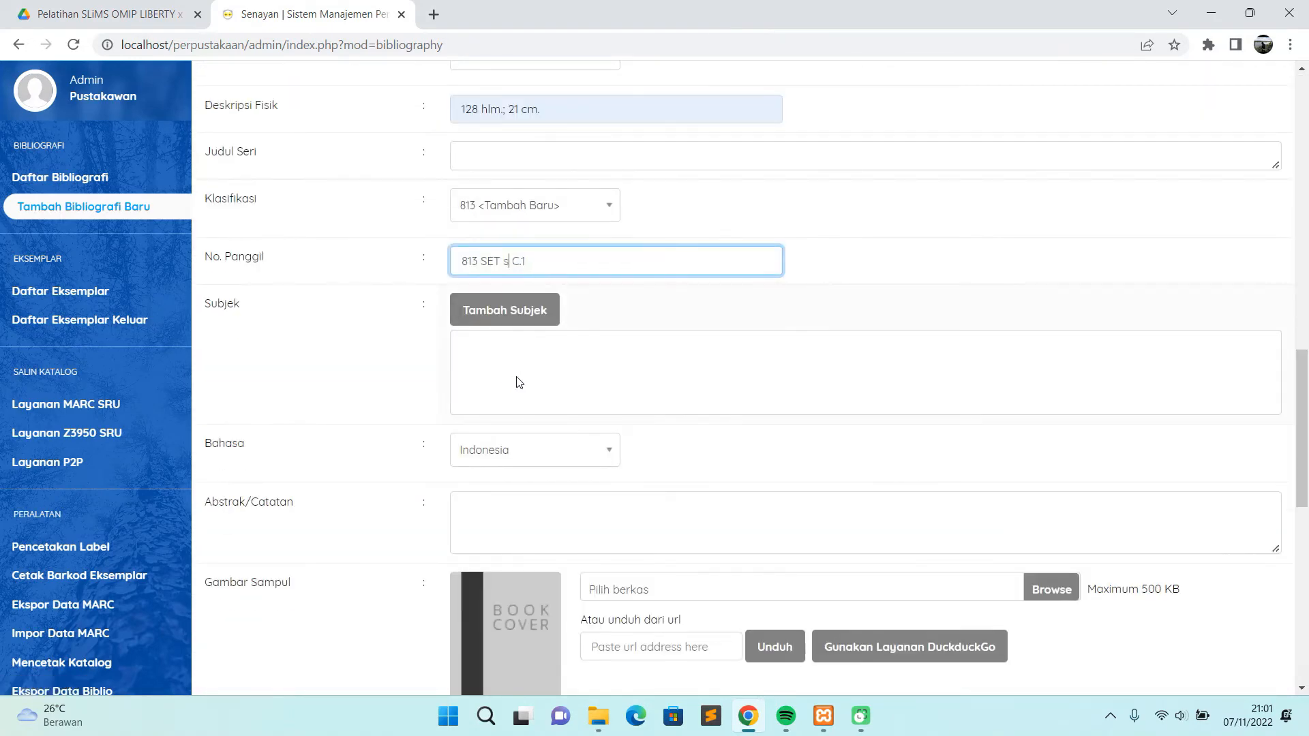
Delete the trailing C.1 so the call number reads 813 SET s
left_click(557, 258)
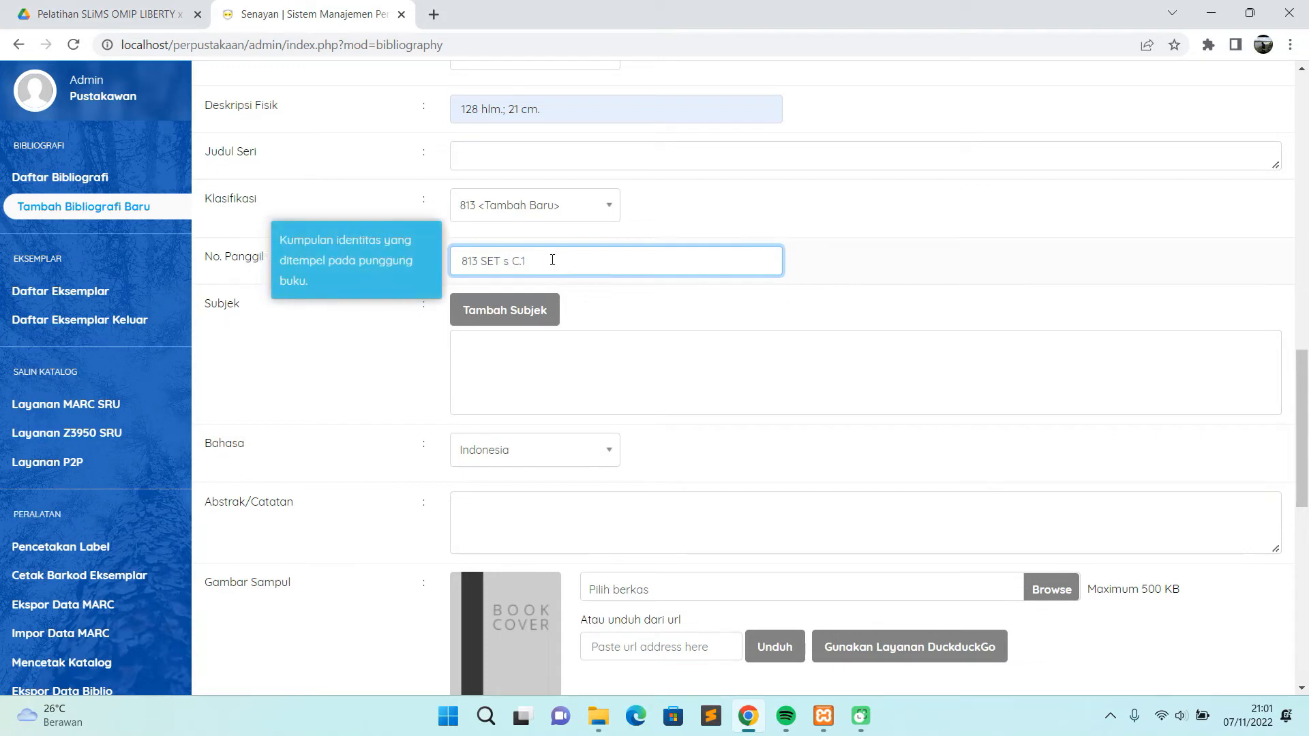
left_click_drag(535, 262, 512, 272)
key("BackSpace")
double_click(470, 262)
double_click(490, 261)
left_click(500, 262)
left_click_drag(501, 261, 483, 261)
left_click(507, 259)
Add the subject fiksi indonesia to the bibliography
left_click(505, 310)
left_click(505, 304)
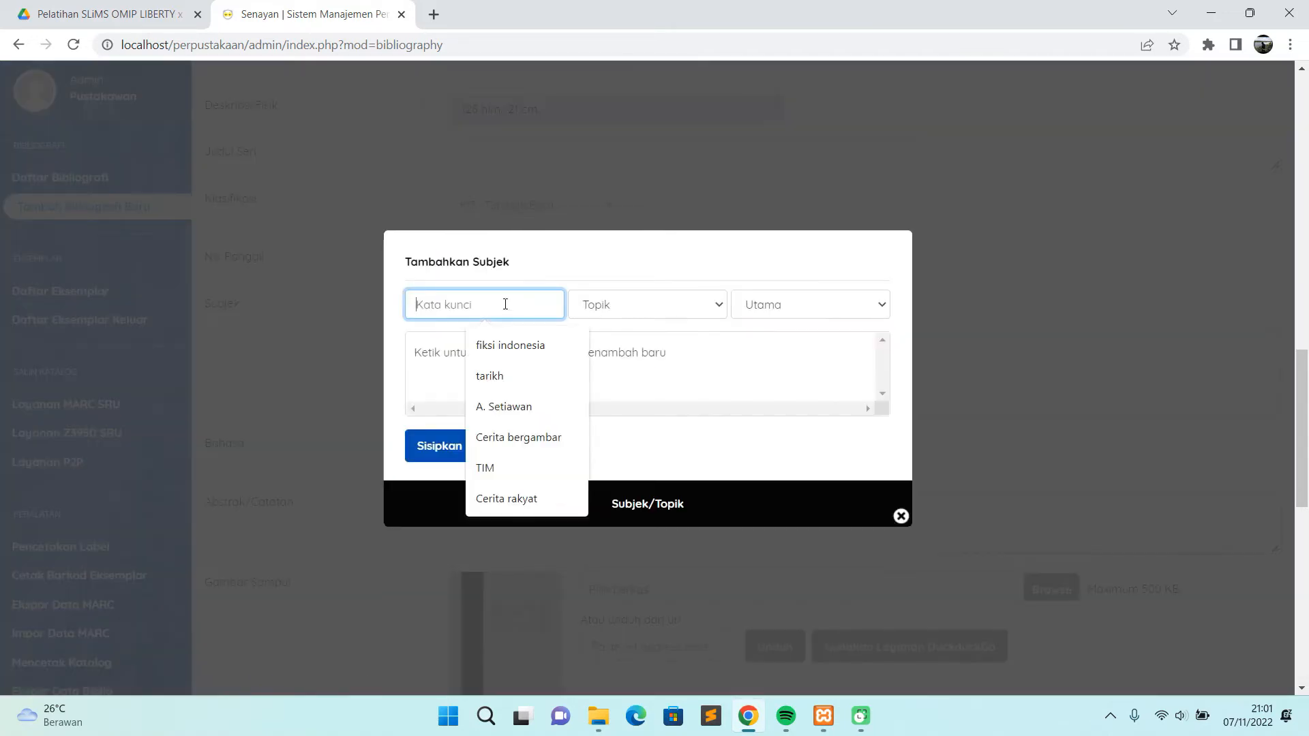
left_click(506, 343)
left_click(497, 447)
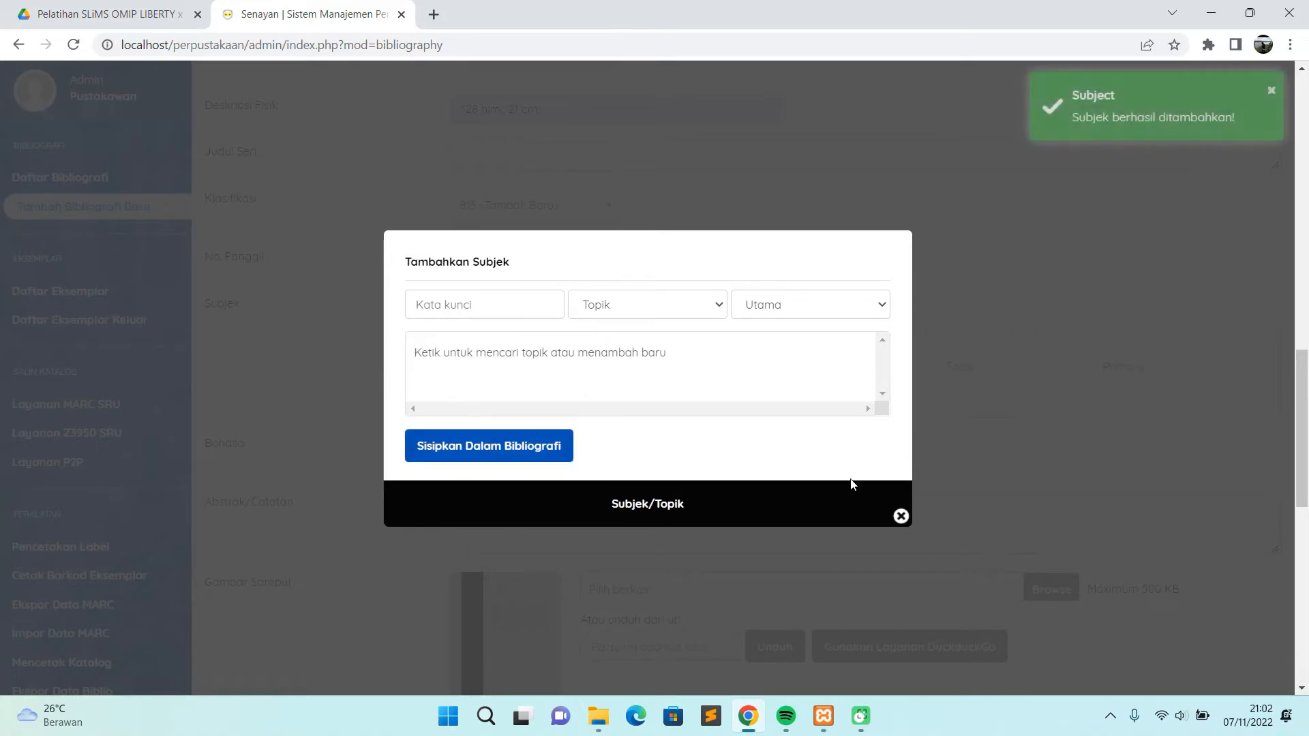
left_click(901, 516)
Promote the record on the homepage and save the bibliography
scroll(450, 430, "down", 6)
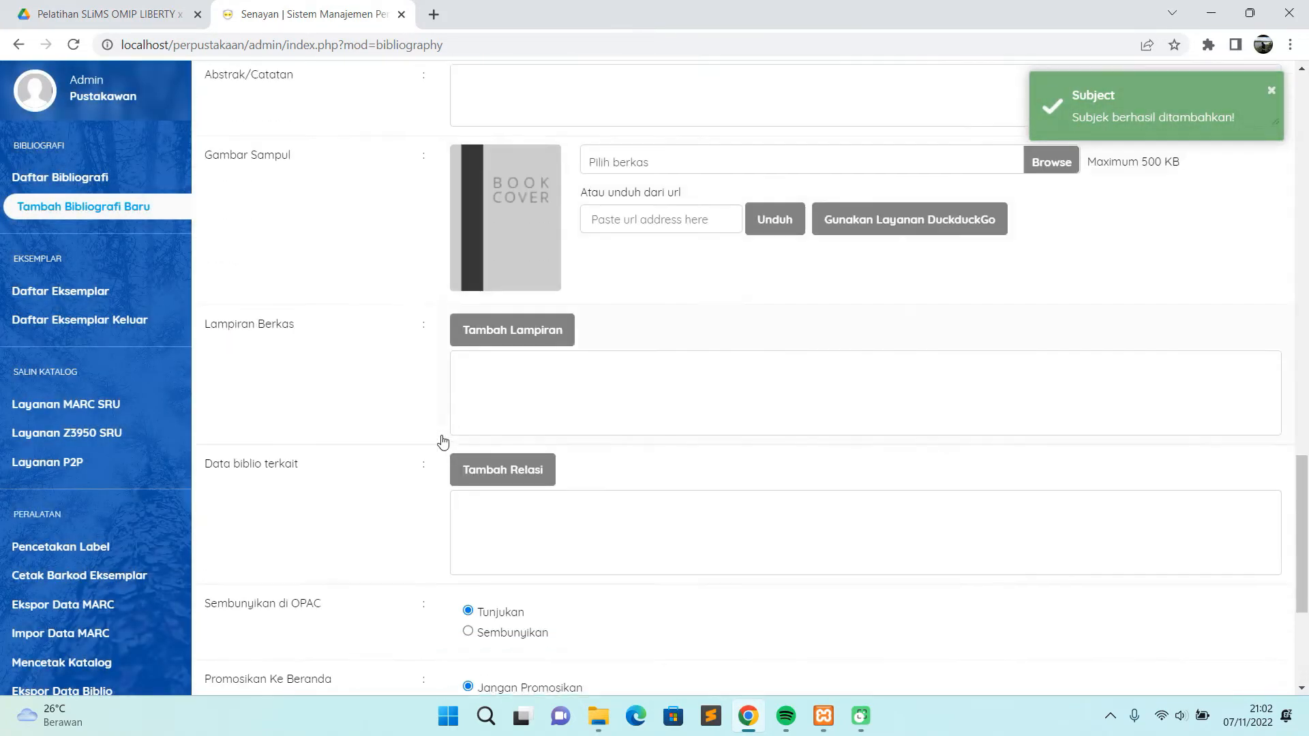
scroll(443, 441, "down", 4)
left_click(468, 453)
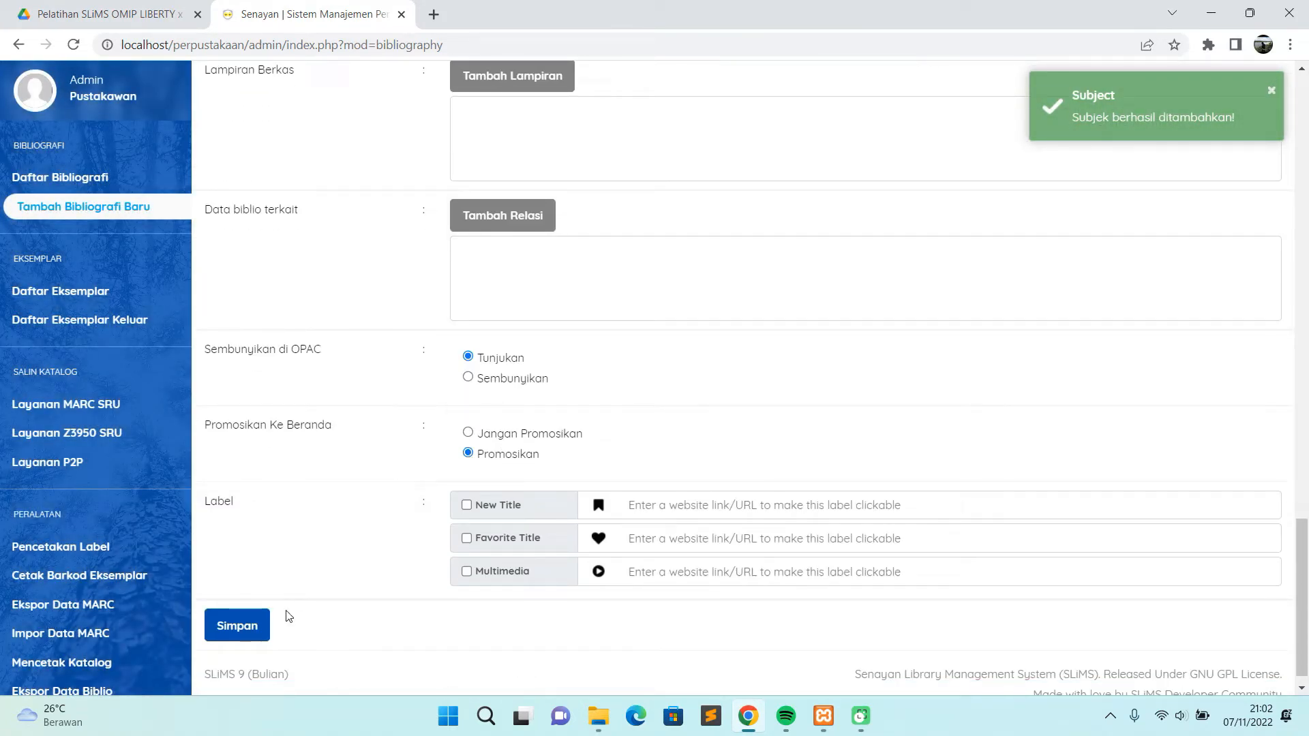
left_click(254, 625)
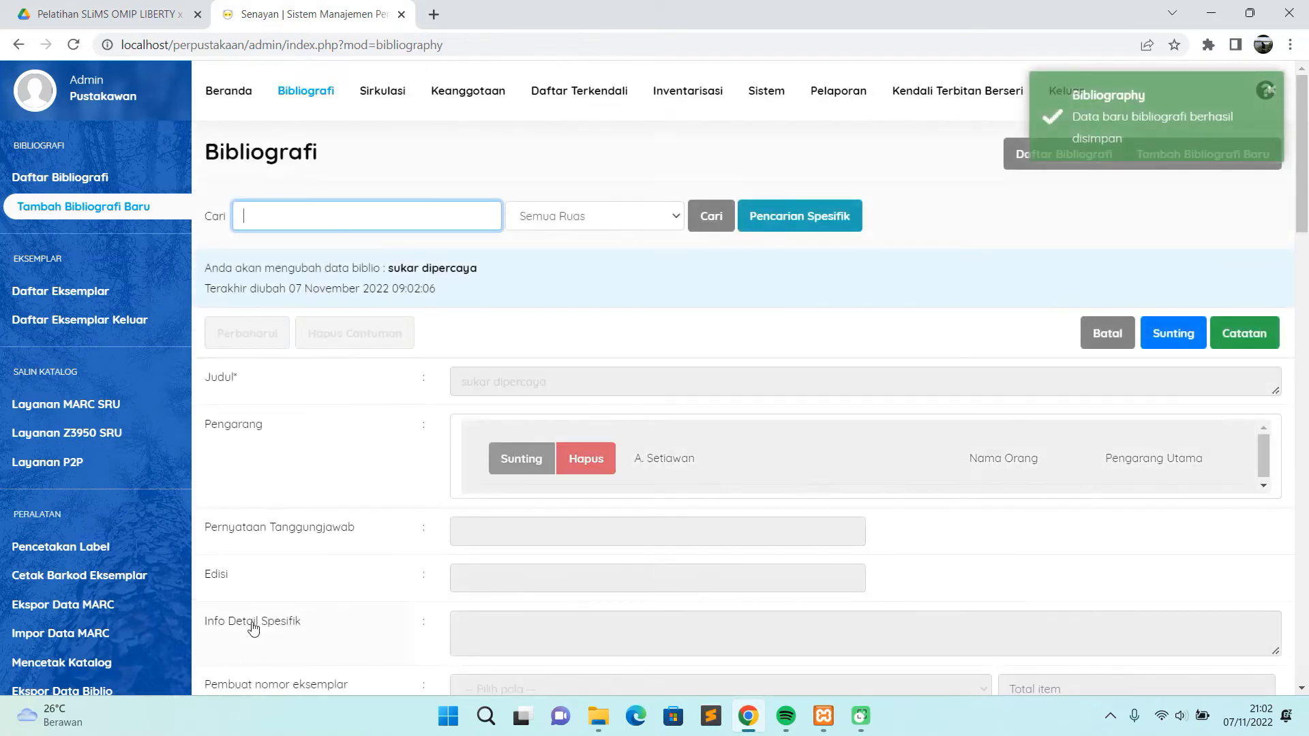
Reopen 'sukar dipercaya' from Daftar Bibliografi and unlock its form with Sunting
left_click(75, 293)
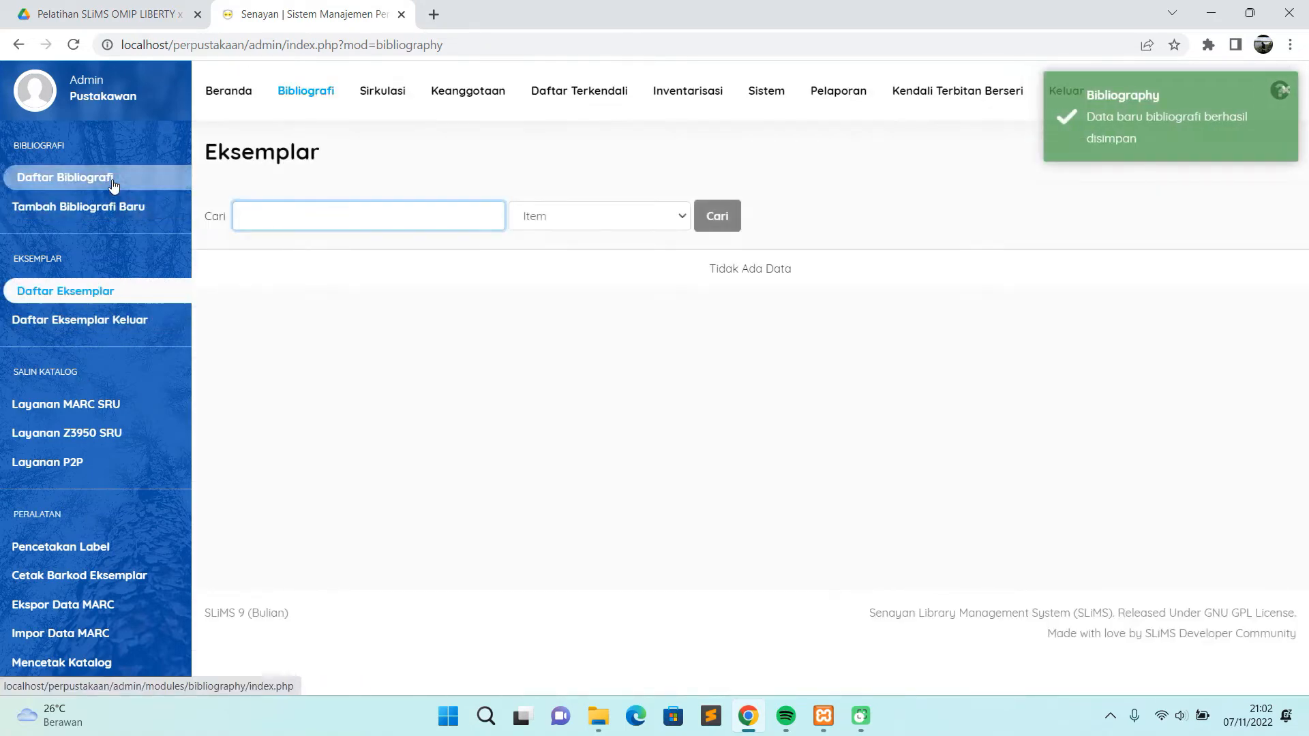
left_click(113, 186)
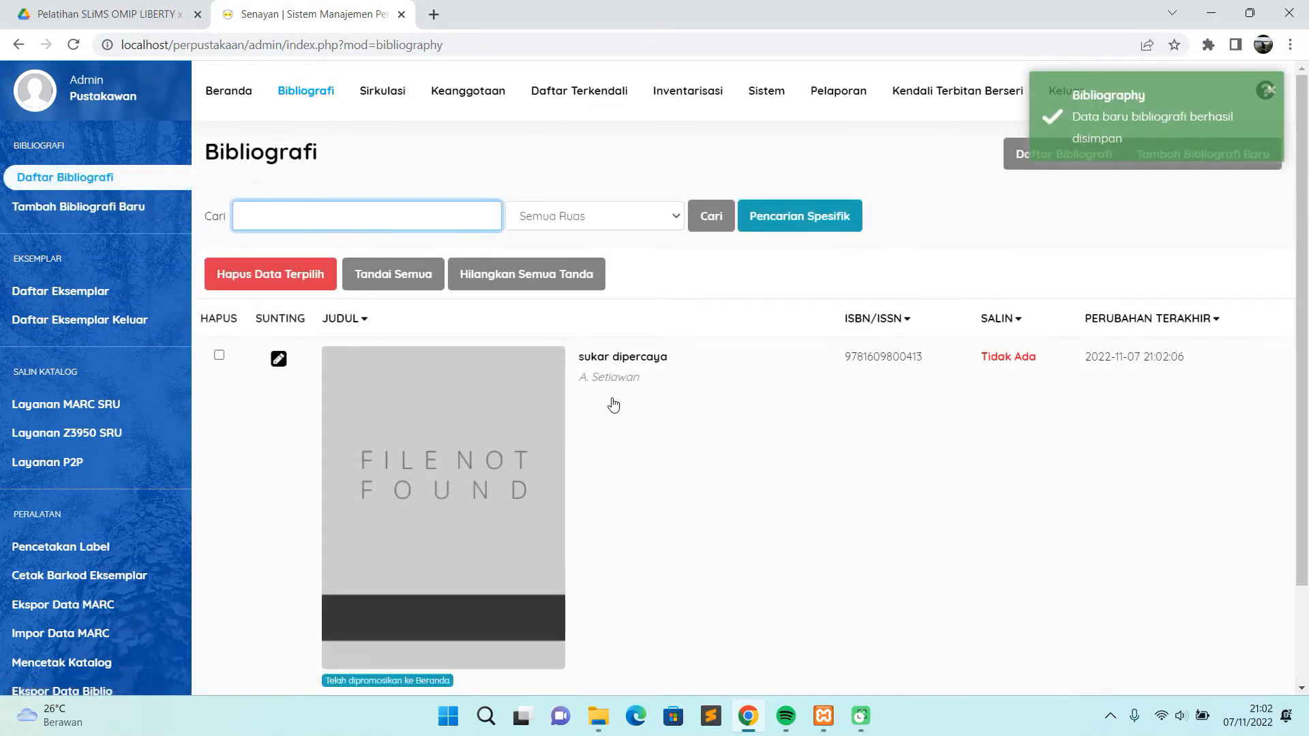
left_click(278, 359)
left_click(1174, 334)
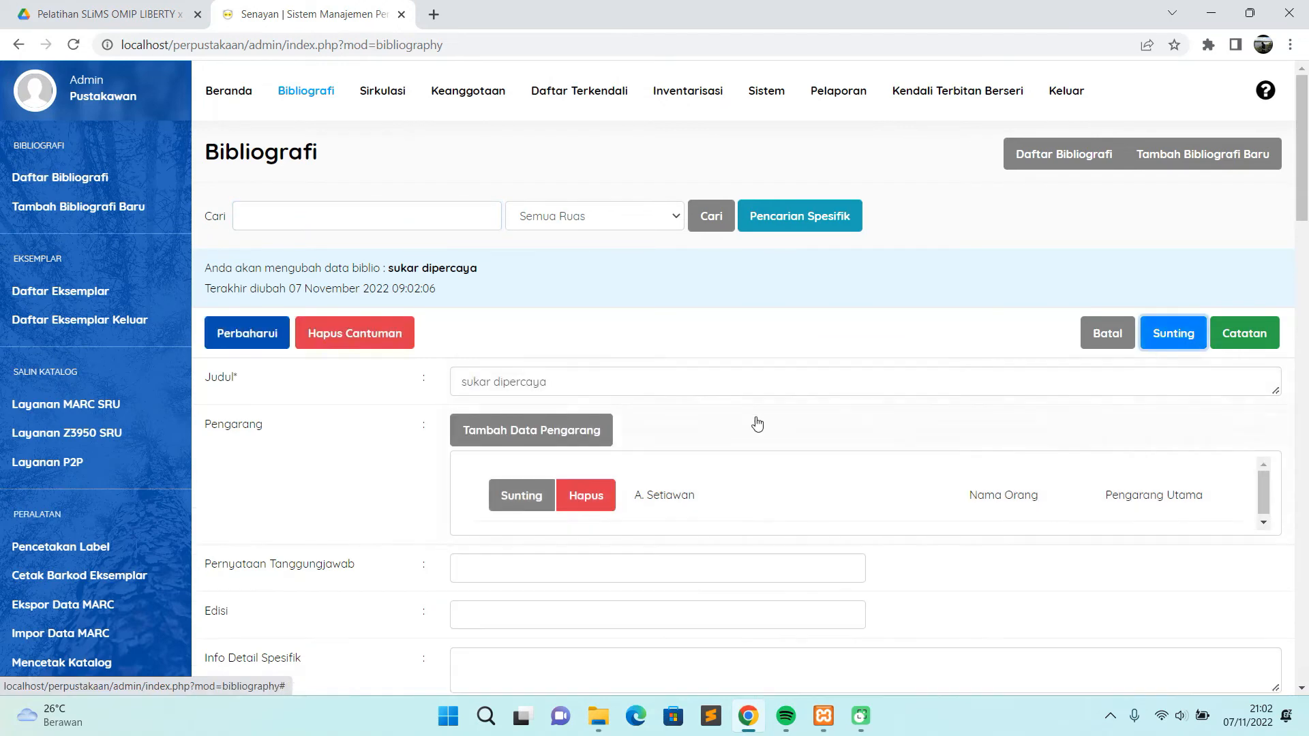
scroll(611, 447, "down", 6)
Add item copy 001 at My Library with collection type Fiction and save it
left_click(552, 300)
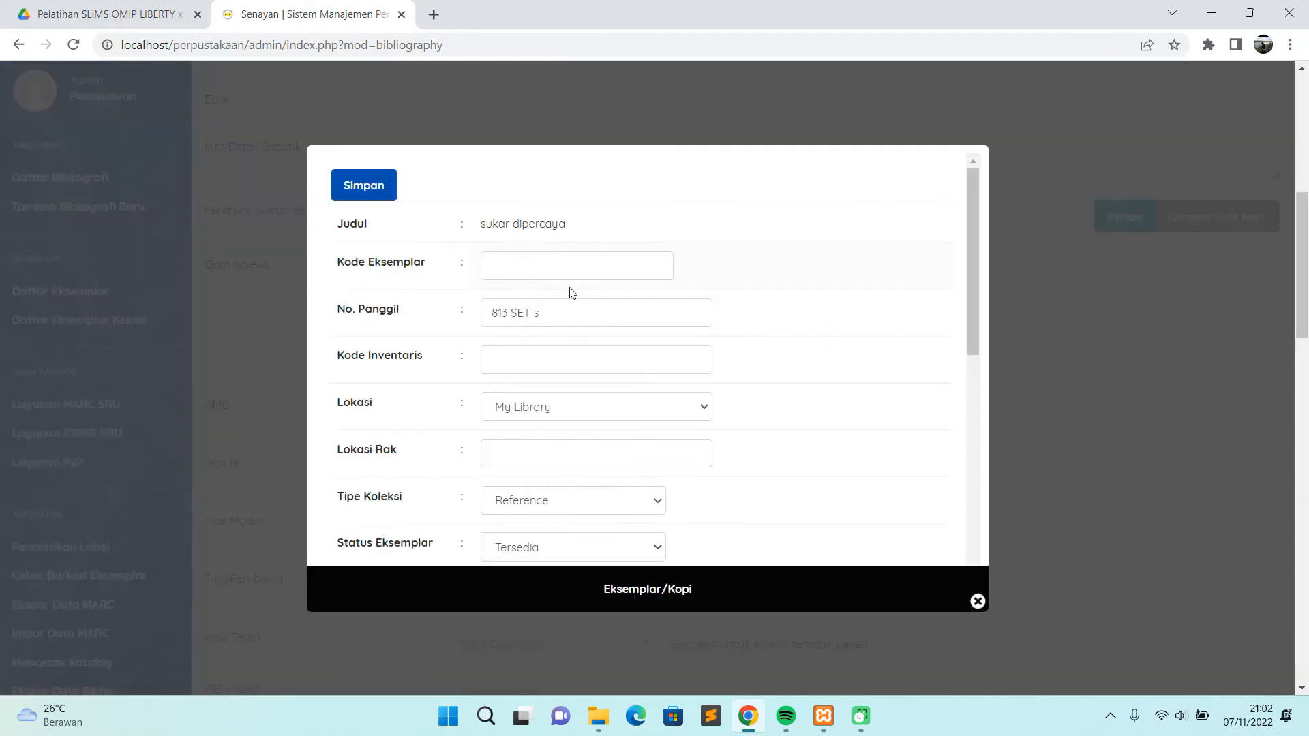
left_click(544, 271)
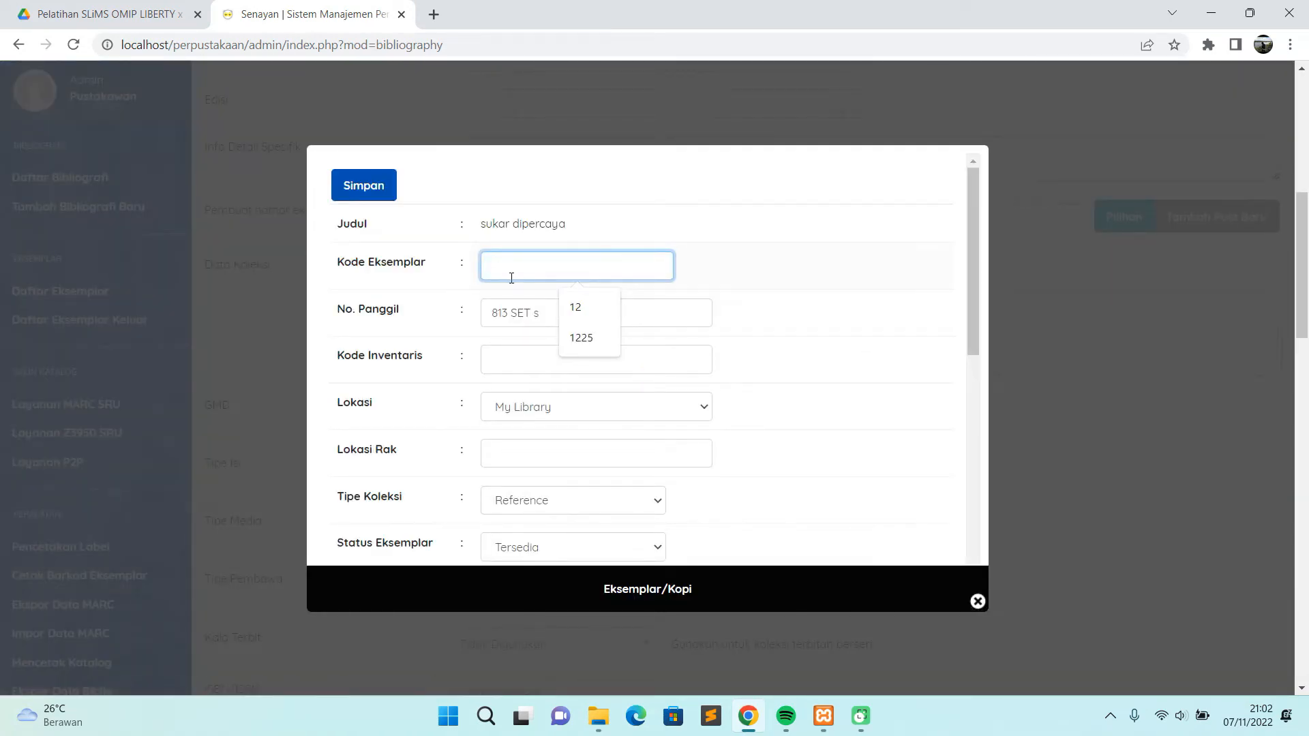
type("001")
left_click(534, 354)
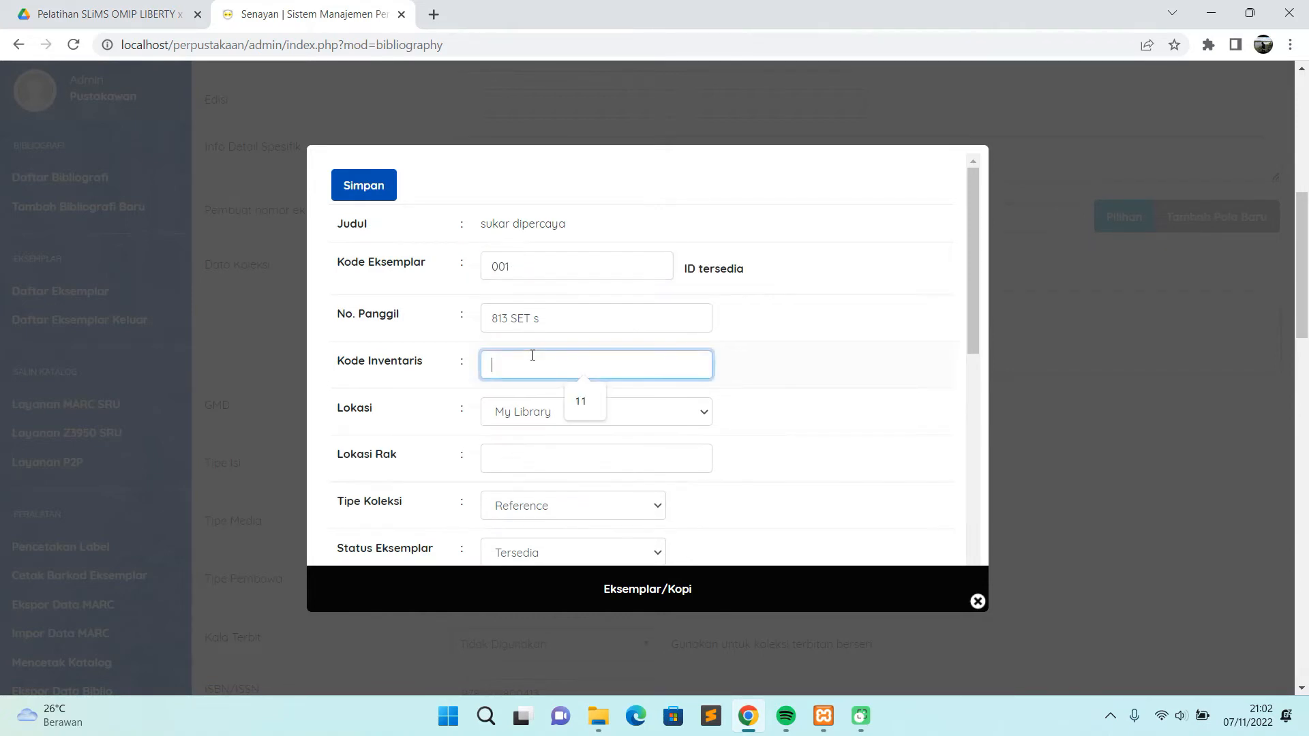
type("001")
left_click(533, 505)
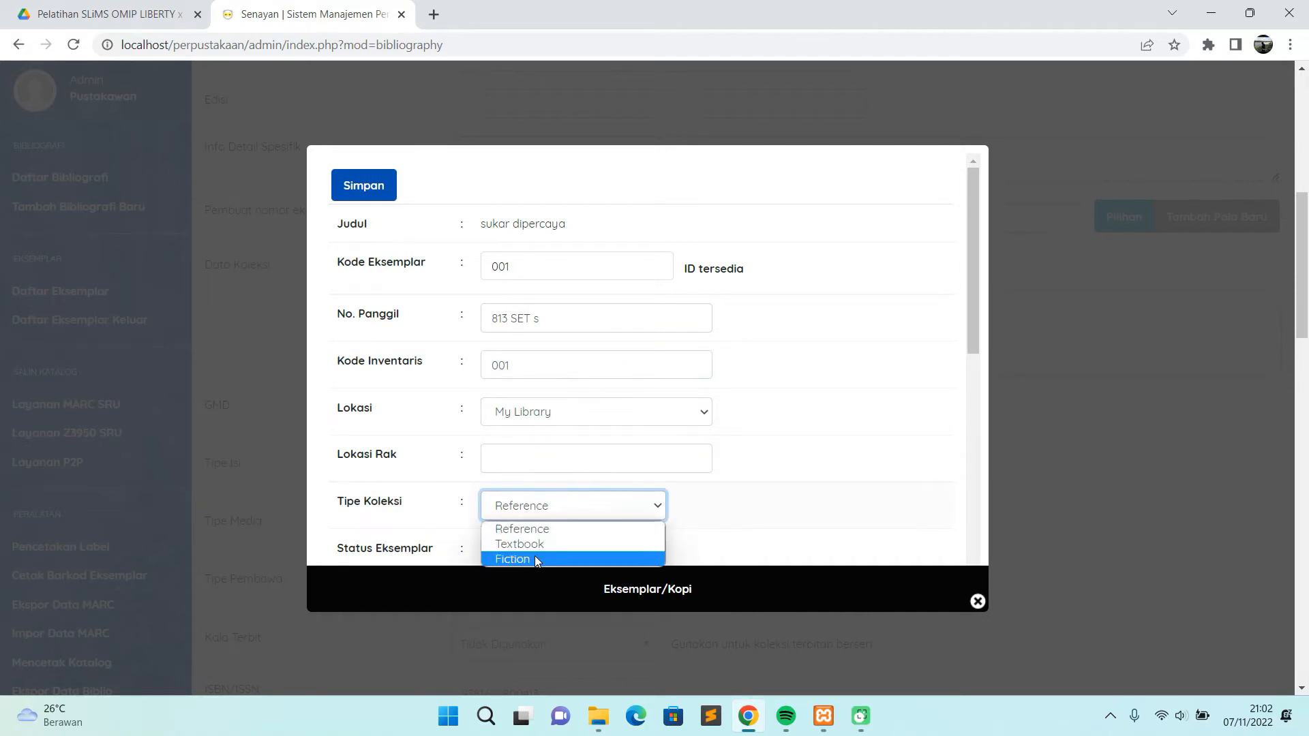
left_click(535, 559)
left_click(364, 186)
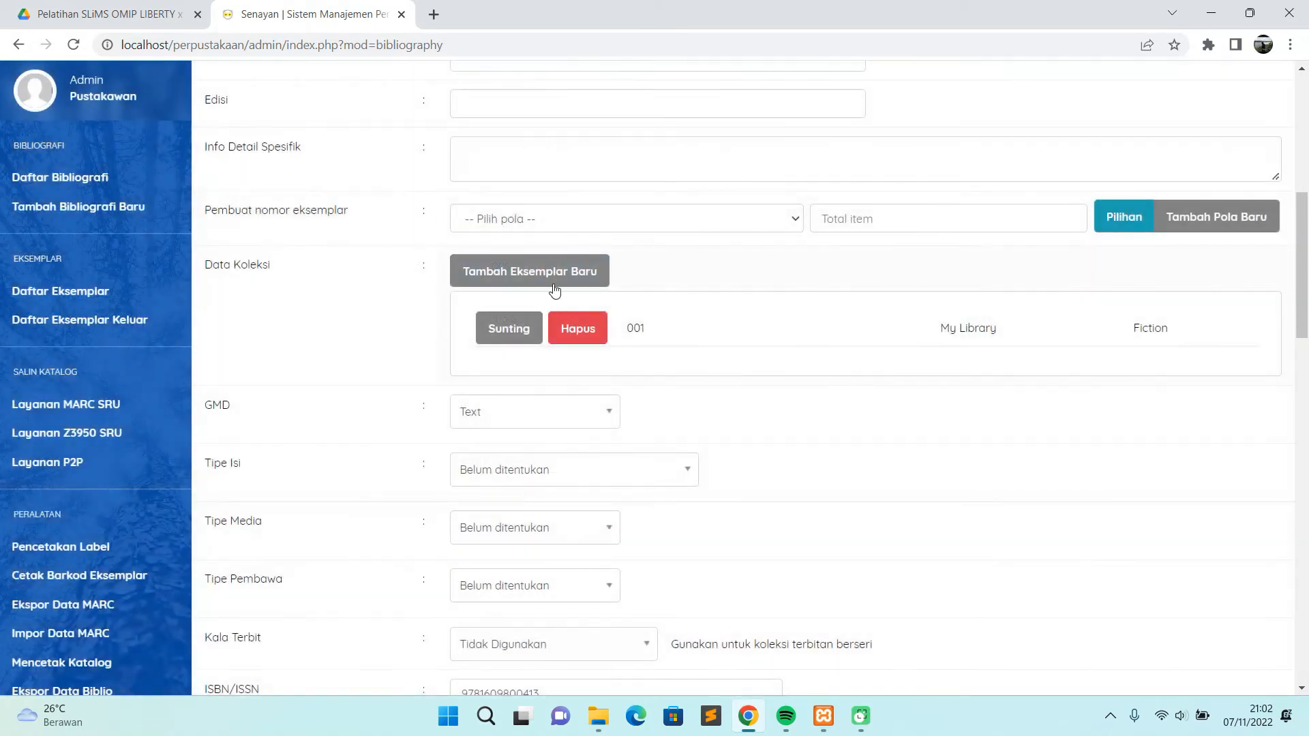
Add a second item copy, 002, also Fiction, and save it
left_click(554, 285)
left_click(506, 268)
type("002")
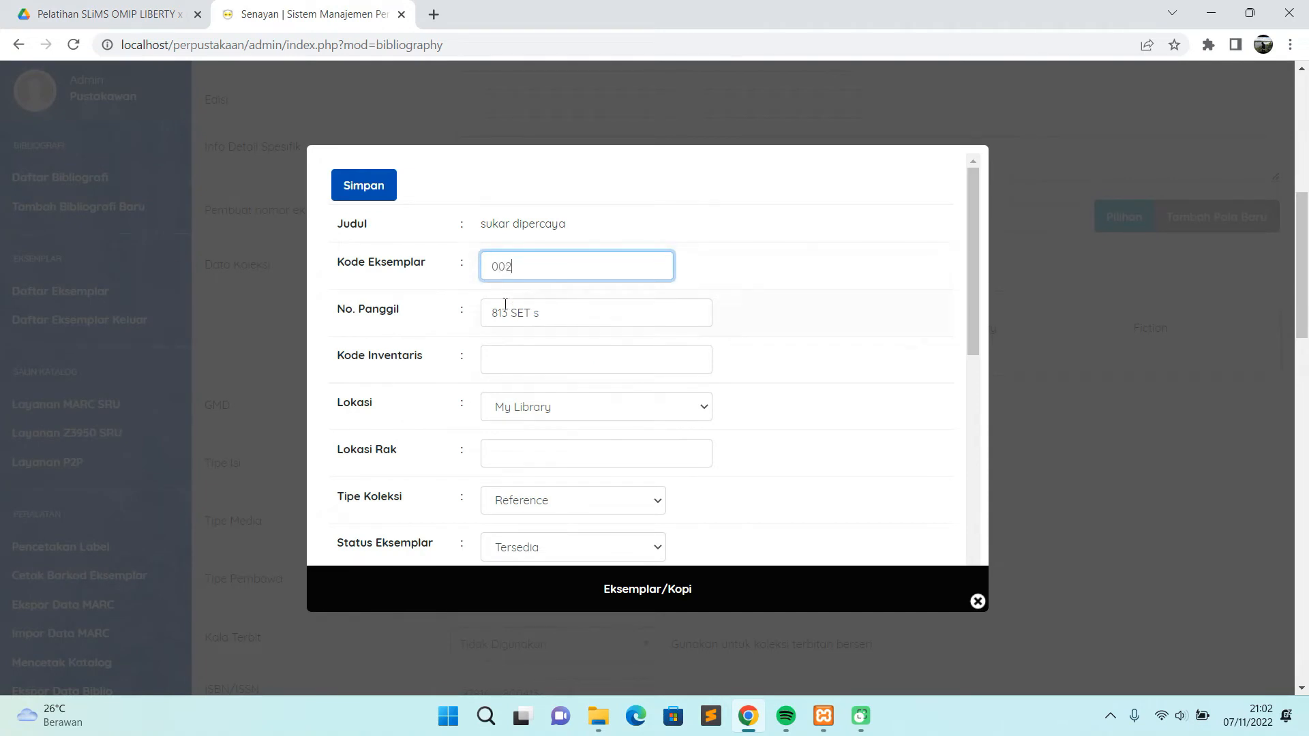
left_click(521, 357)
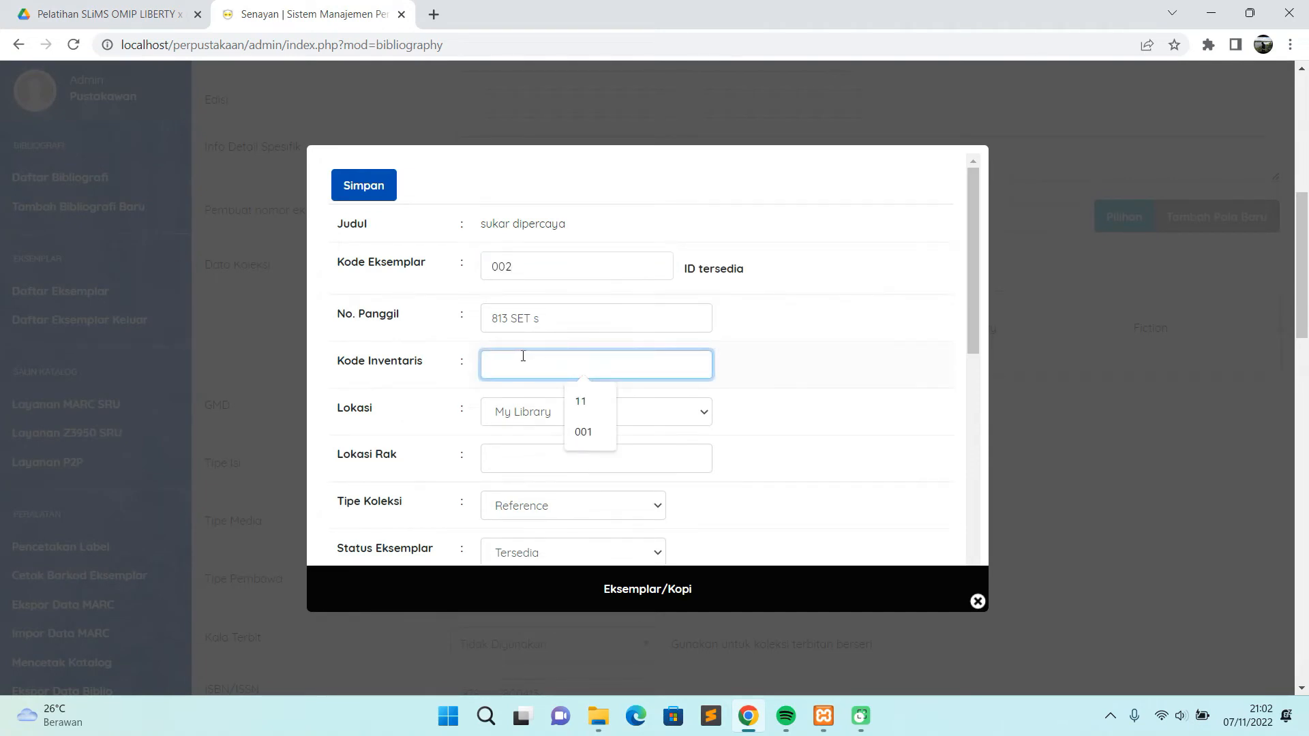
type("002")
left_click(547, 515)
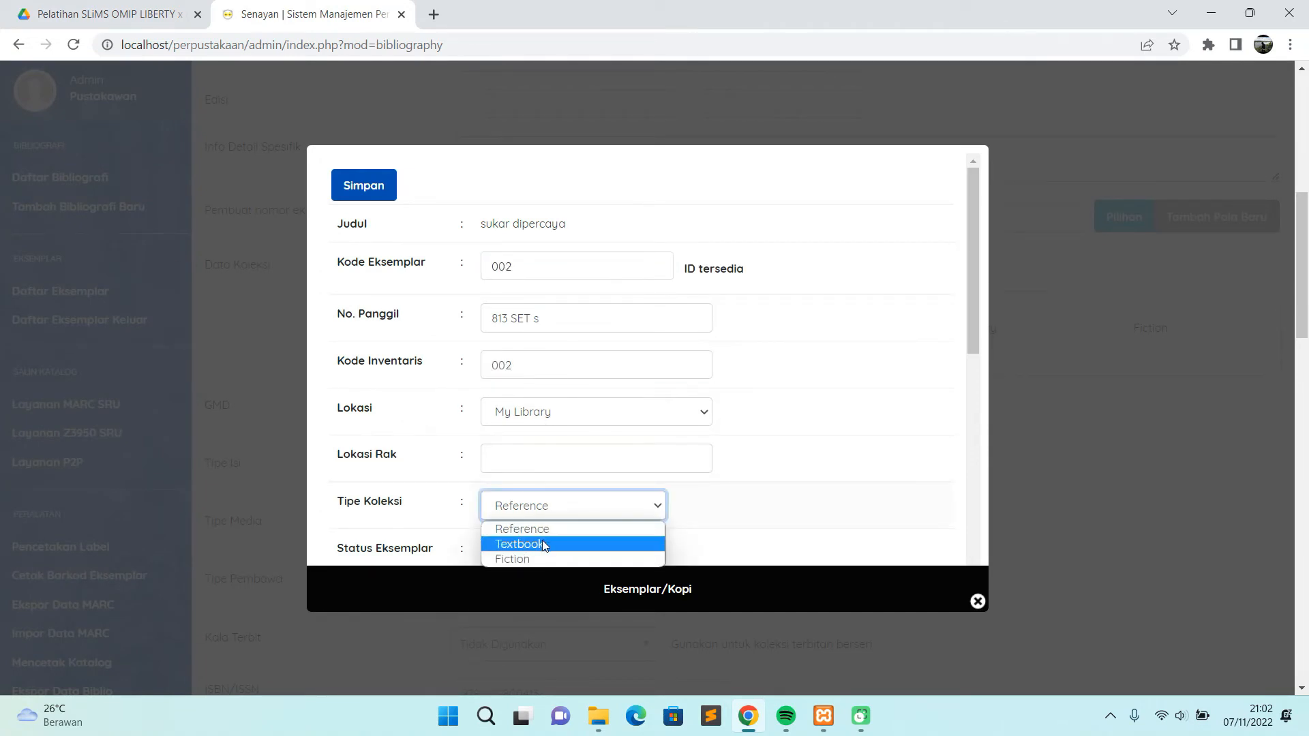
left_click(518, 557)
left_click(372, 194)
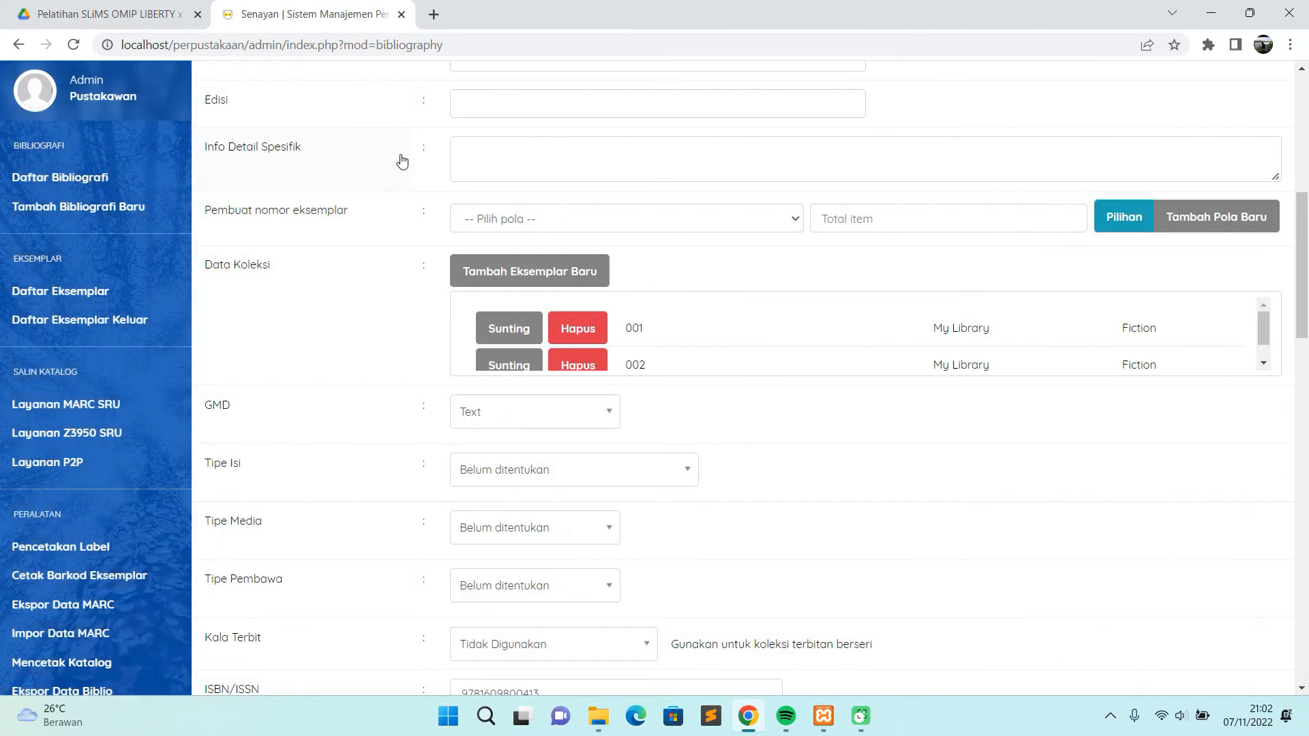
scroll(412, 369, "up", 8)
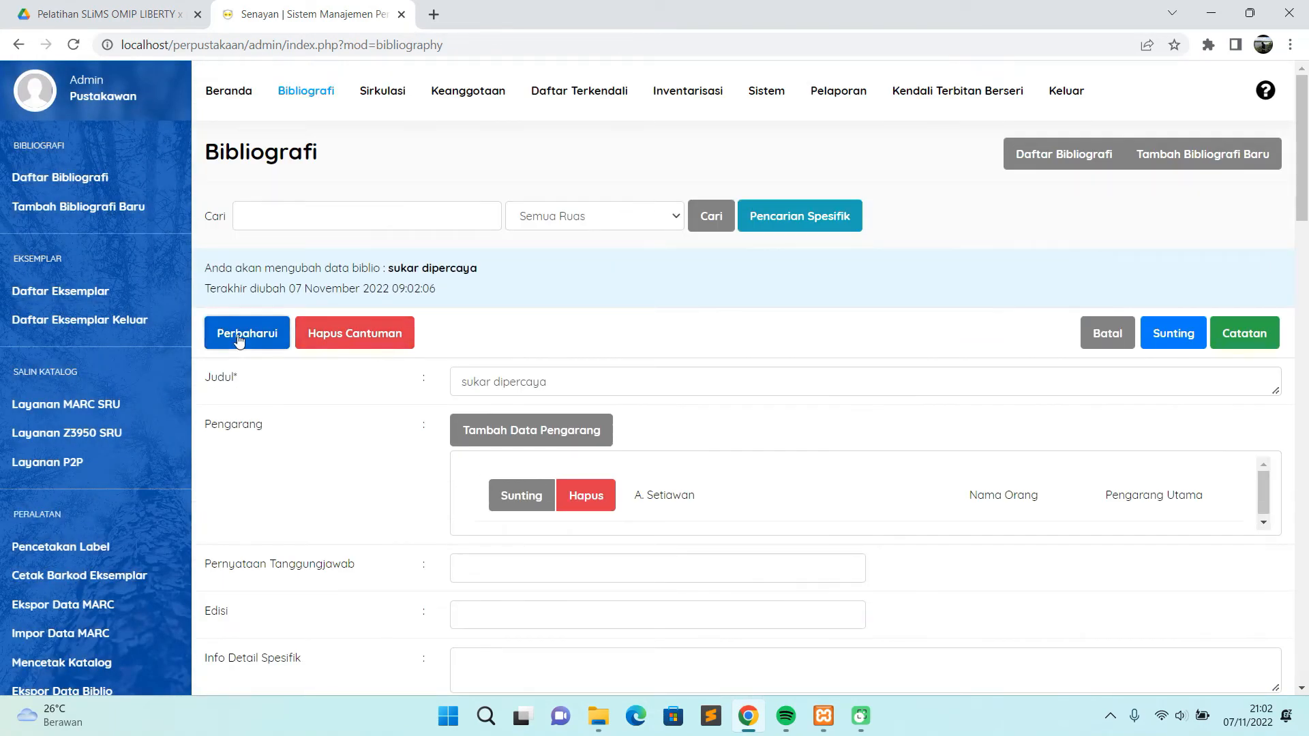
Save the 'sukar dipercaya' record, then unlock its fields for editing again
left_click(243, 337)
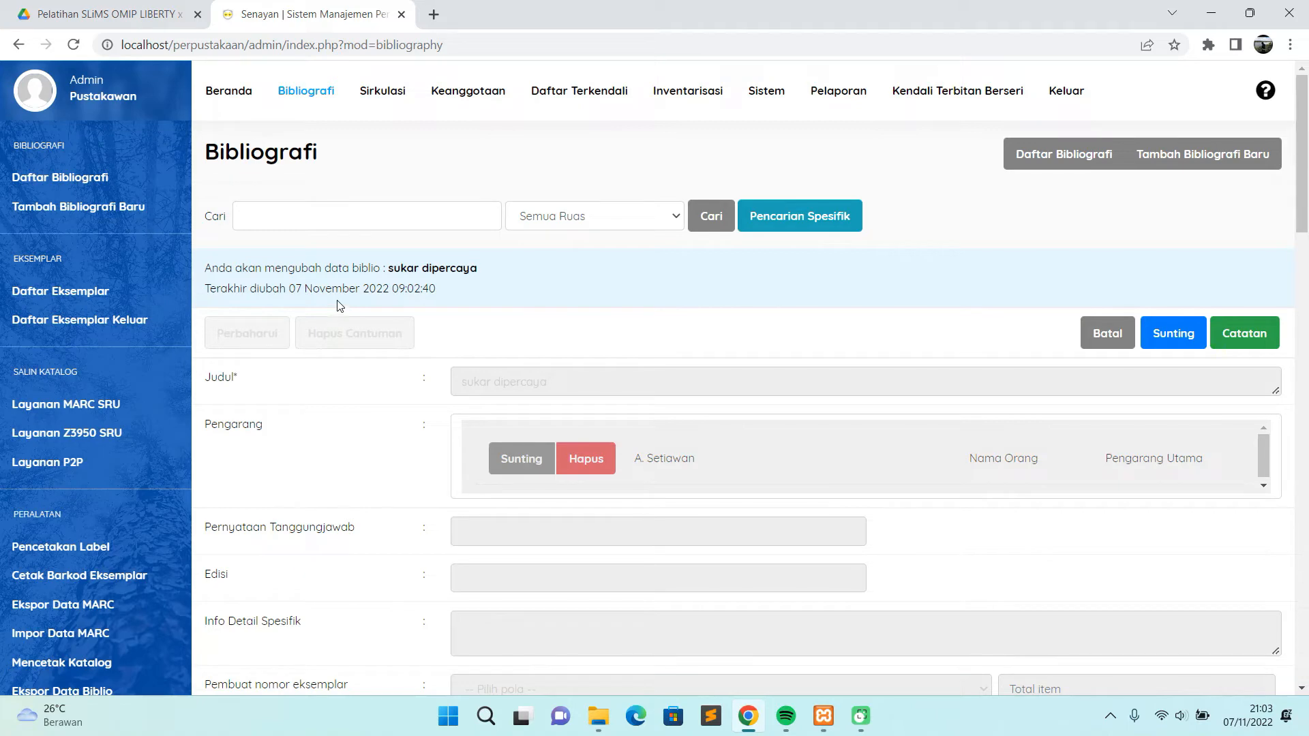
left_click(1179, 344)
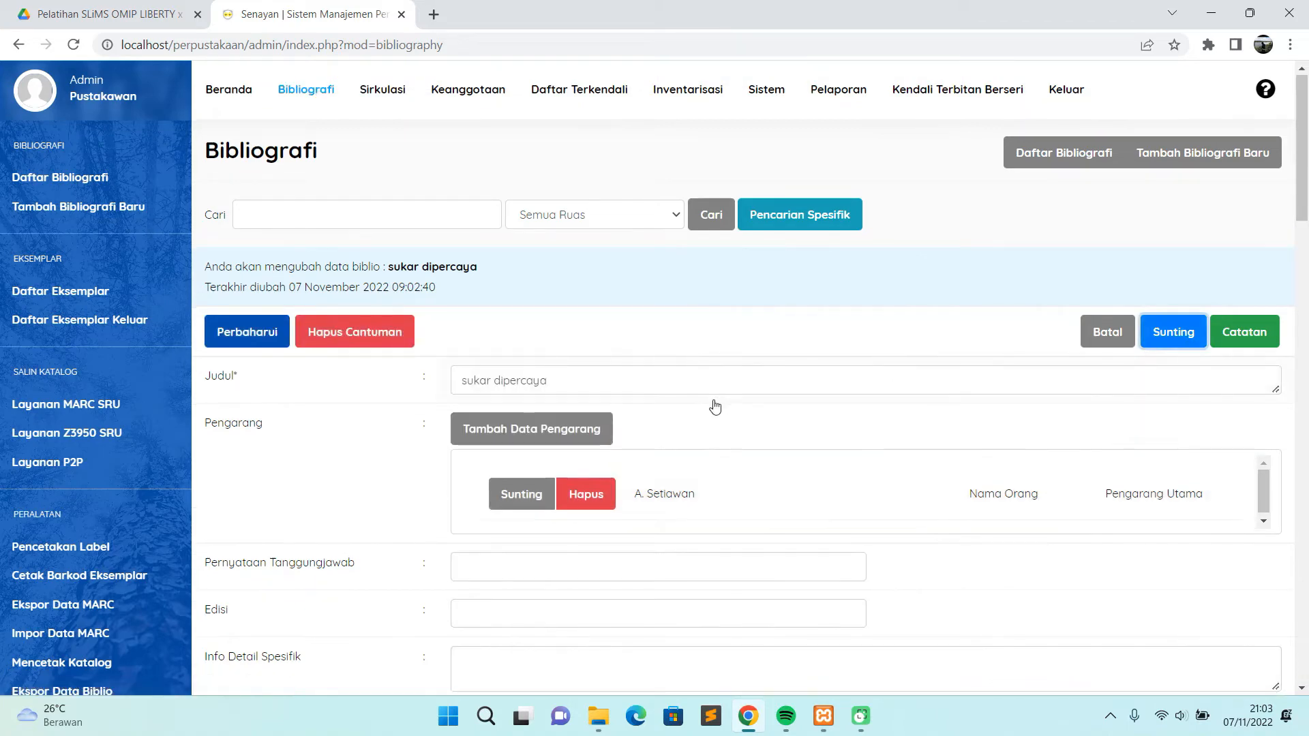
scroll(710, 407, "down", 5)
Open and close the new item-copy form twice, then close the Eksemplar/Kopi window
left_click(555, 359)
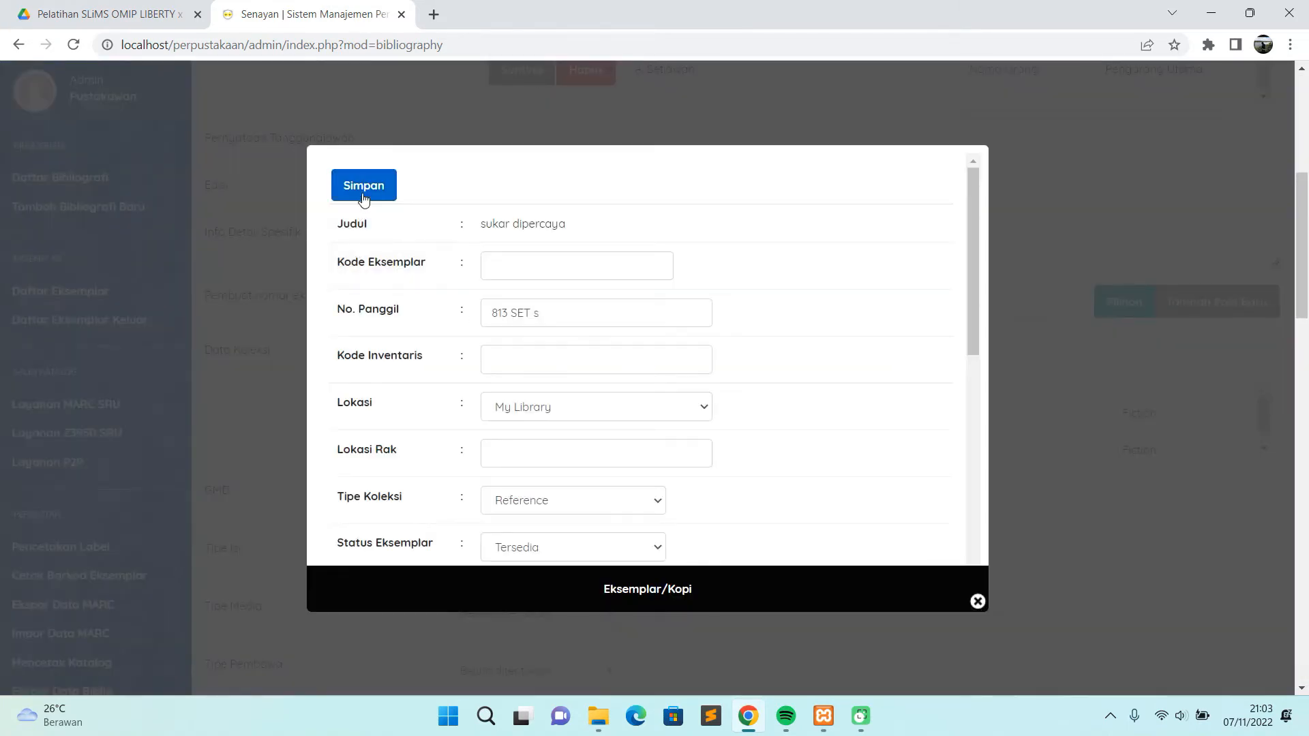
left_click(978, 602)
left_click(477, 361)
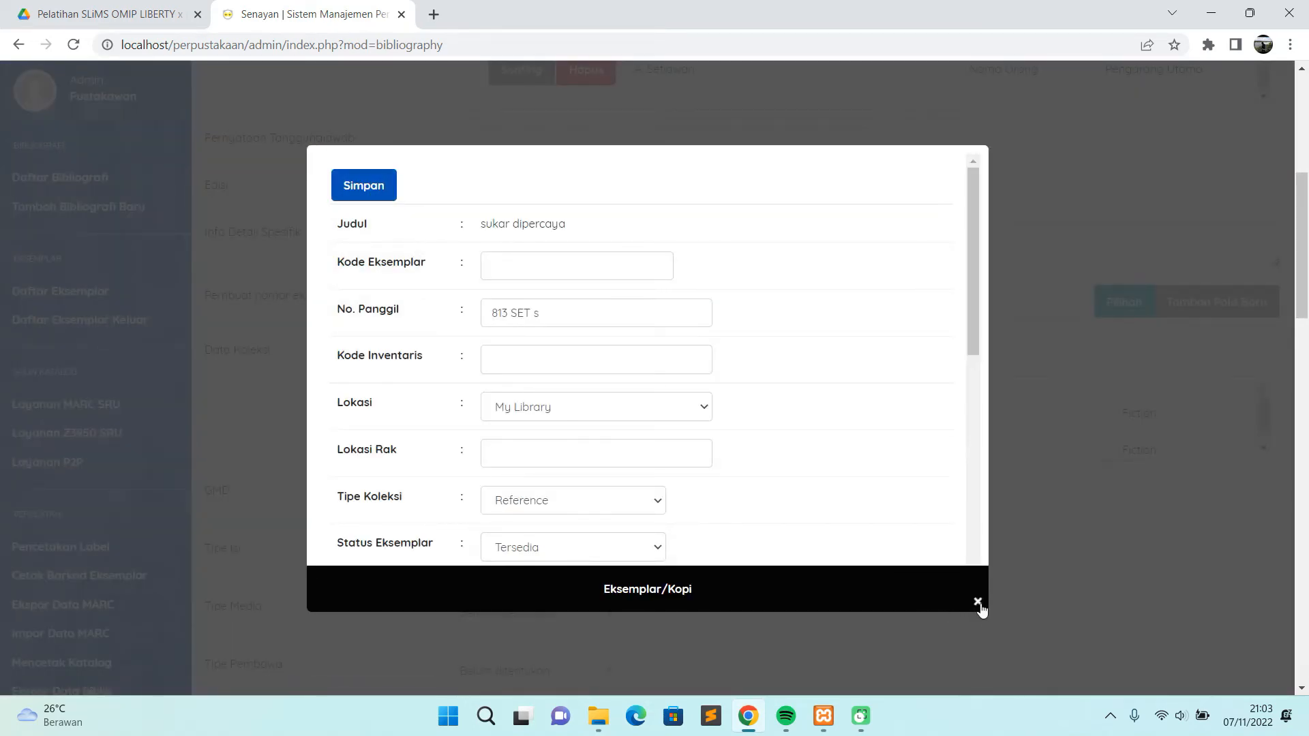
left_click(977, 603)
left_click(591, 716)
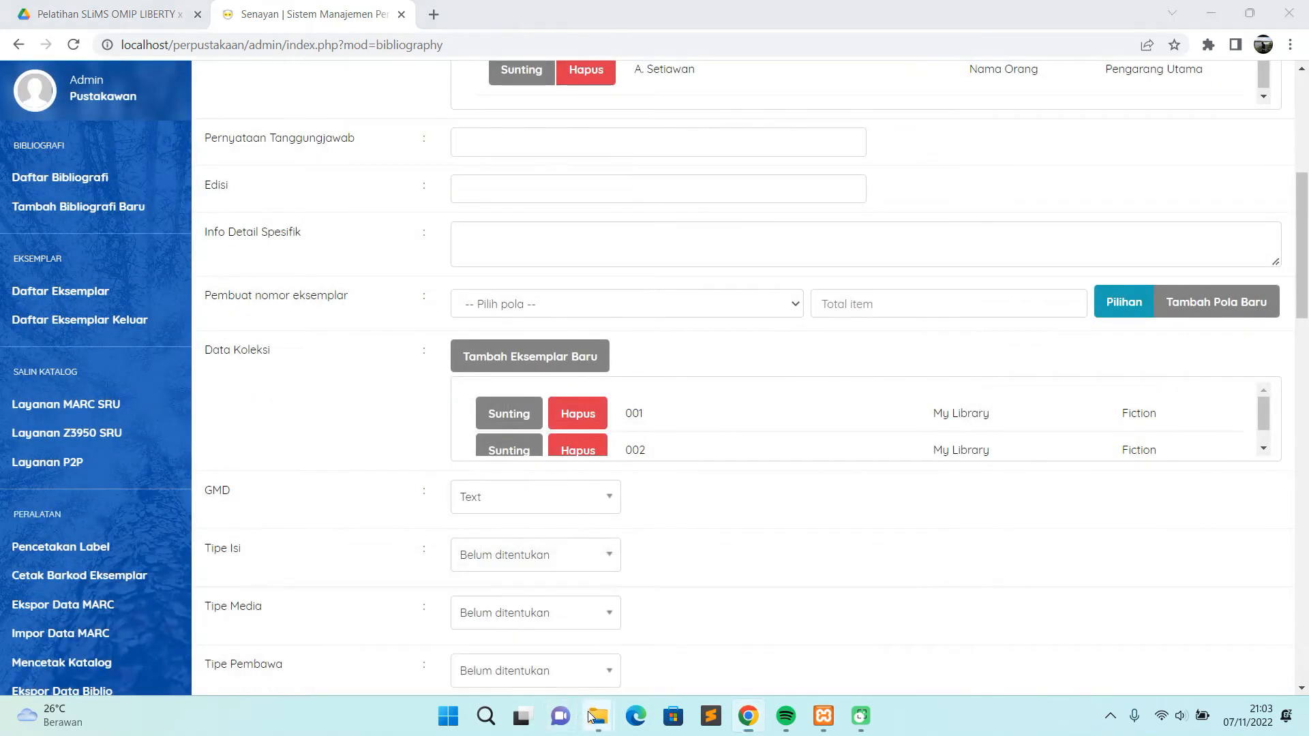
Copy item.php from the Add more item folder inside PELATIHAN
left_click(396, 644)
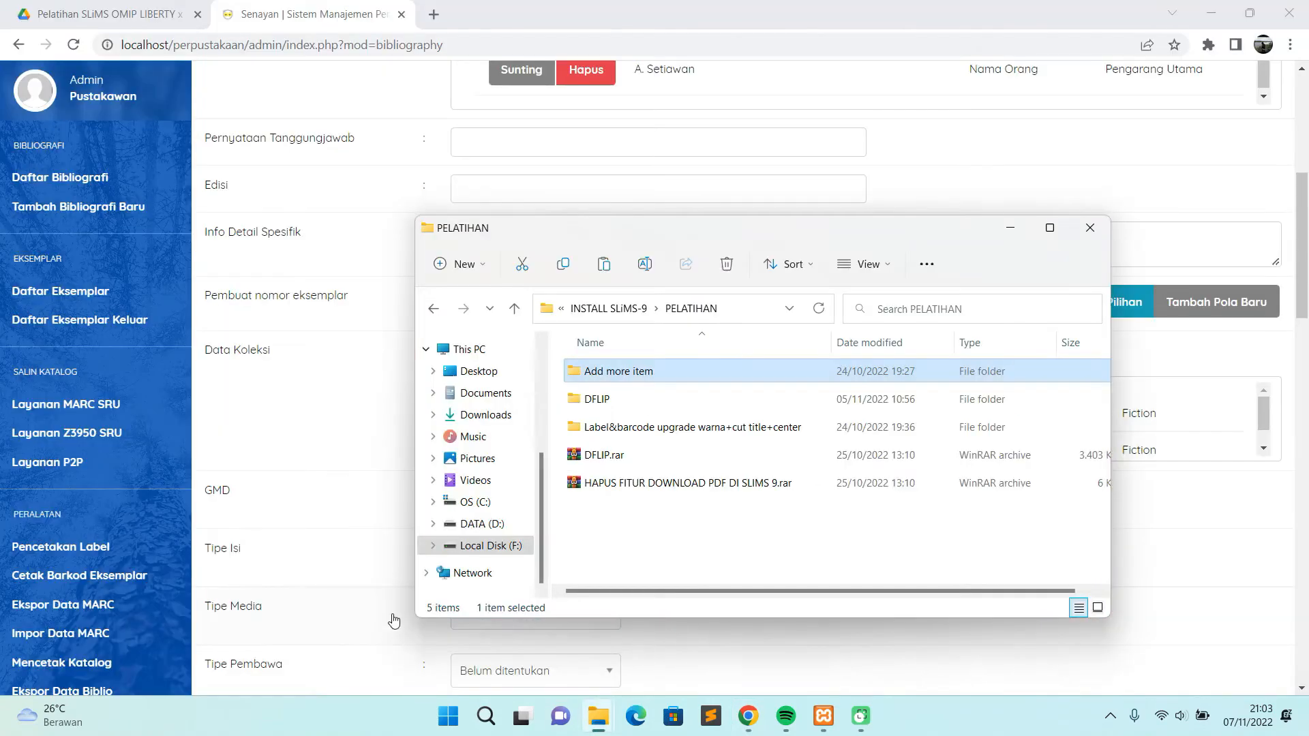
double_click(621, 374)
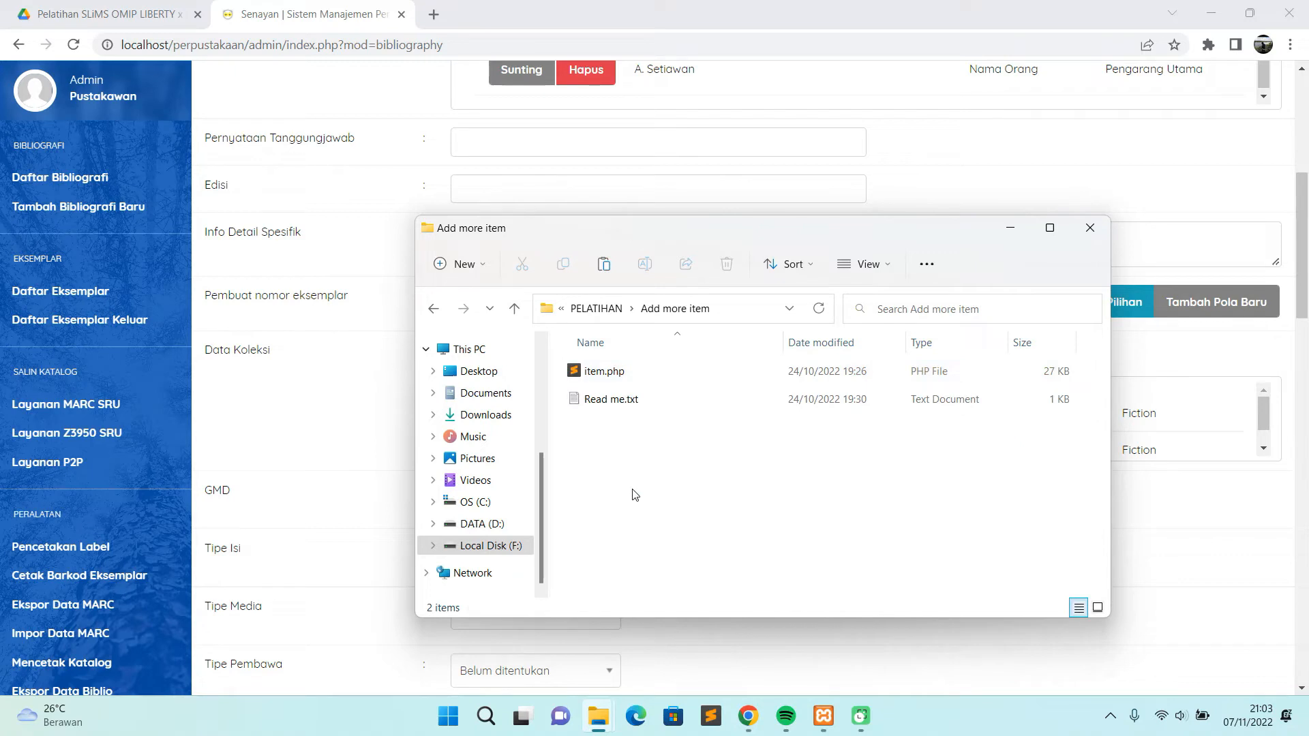
left_click(612, 379)
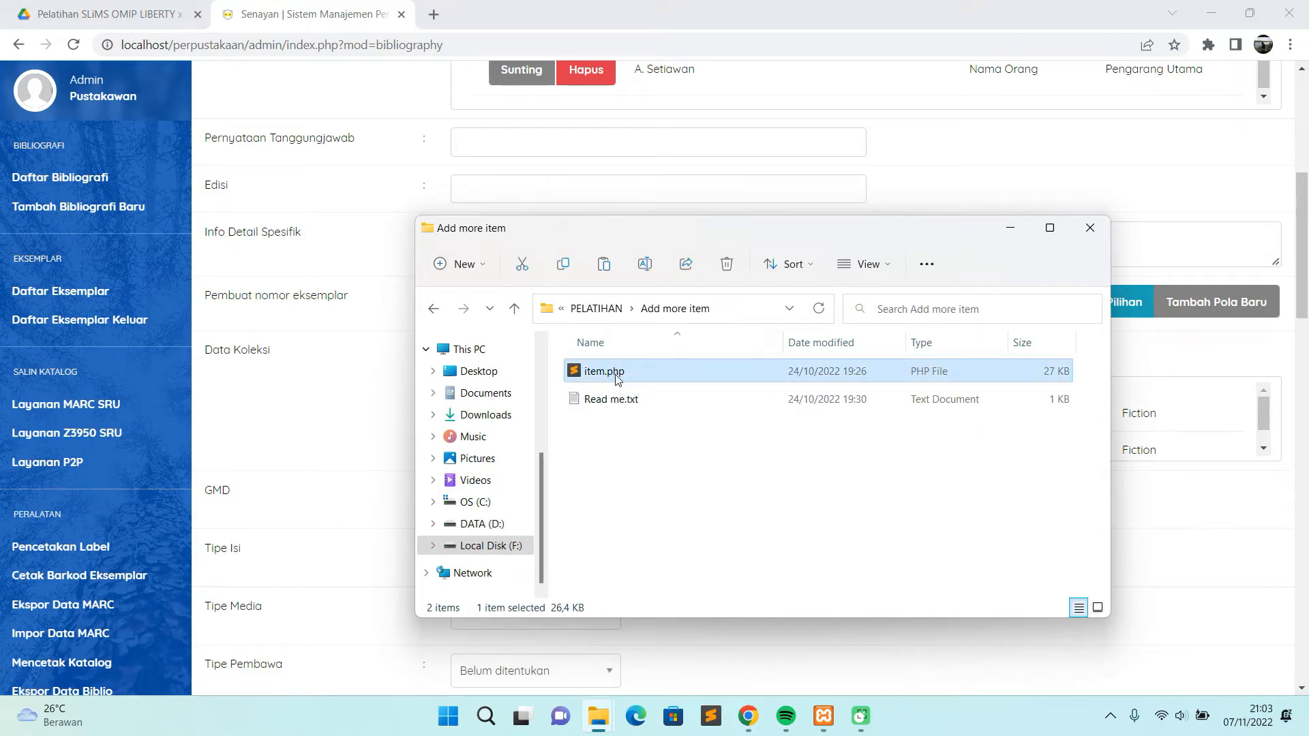
right_click(618, 379)
left_click(608, 418)
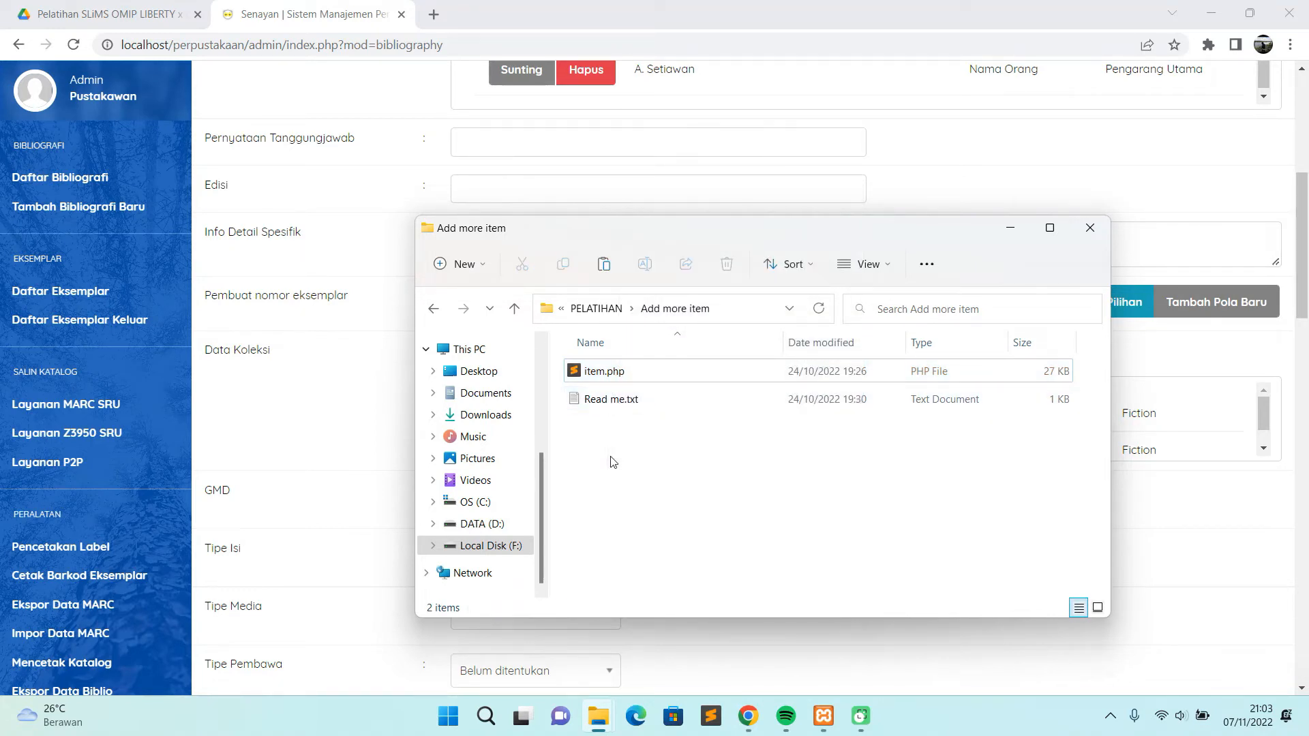
left_click(634, 372)
right_click(634, 372)
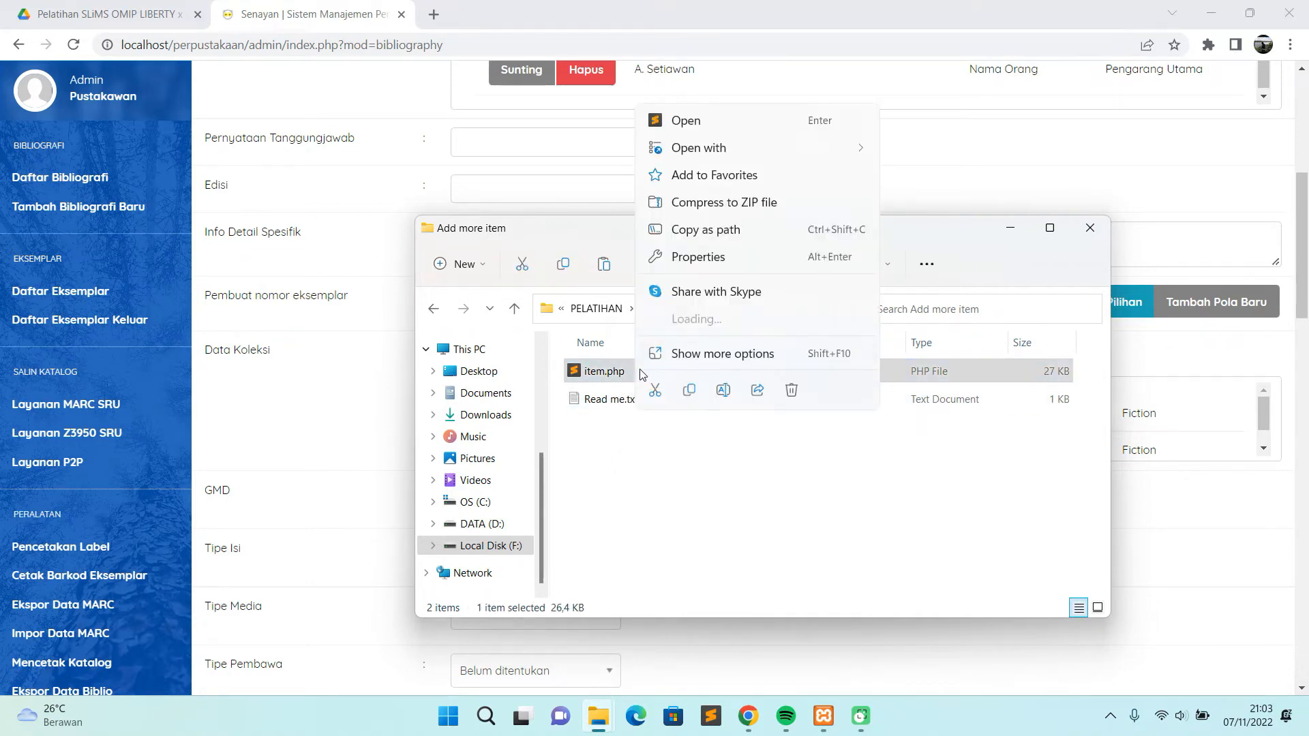
left_click(695, 398)
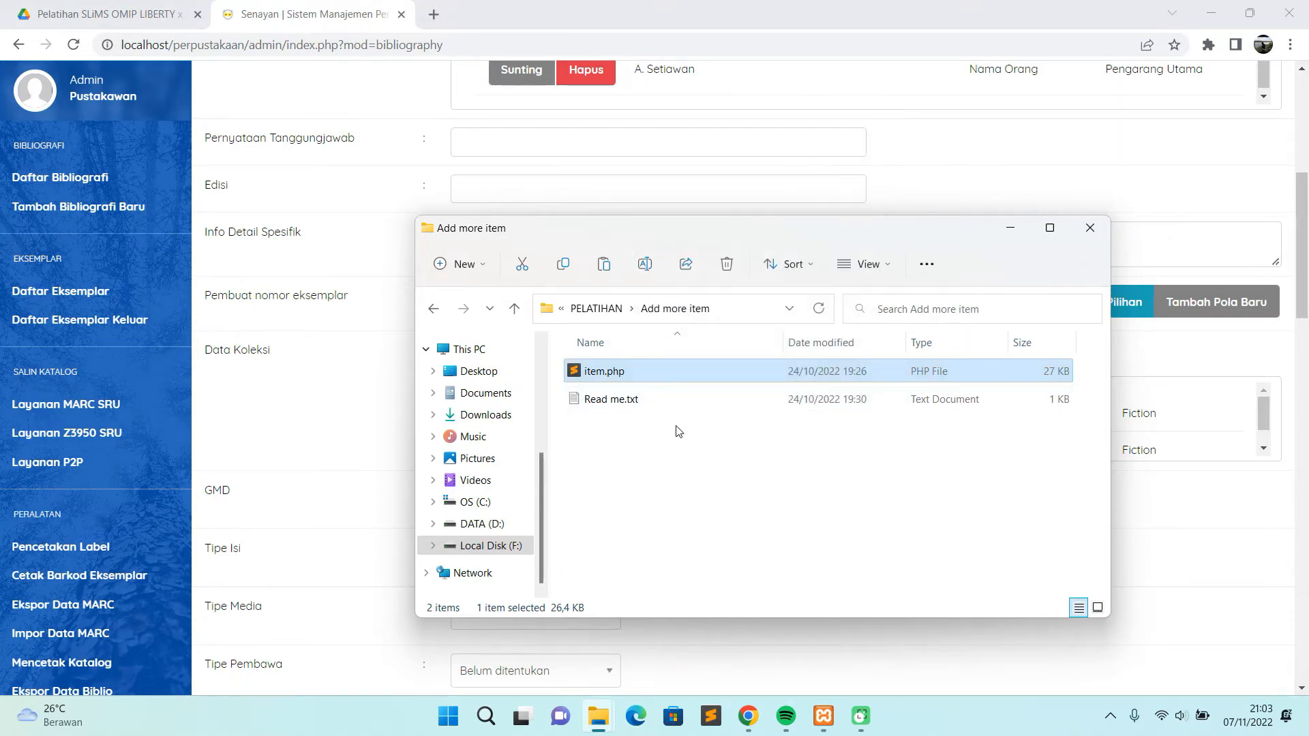
mouse_move(597, 717)
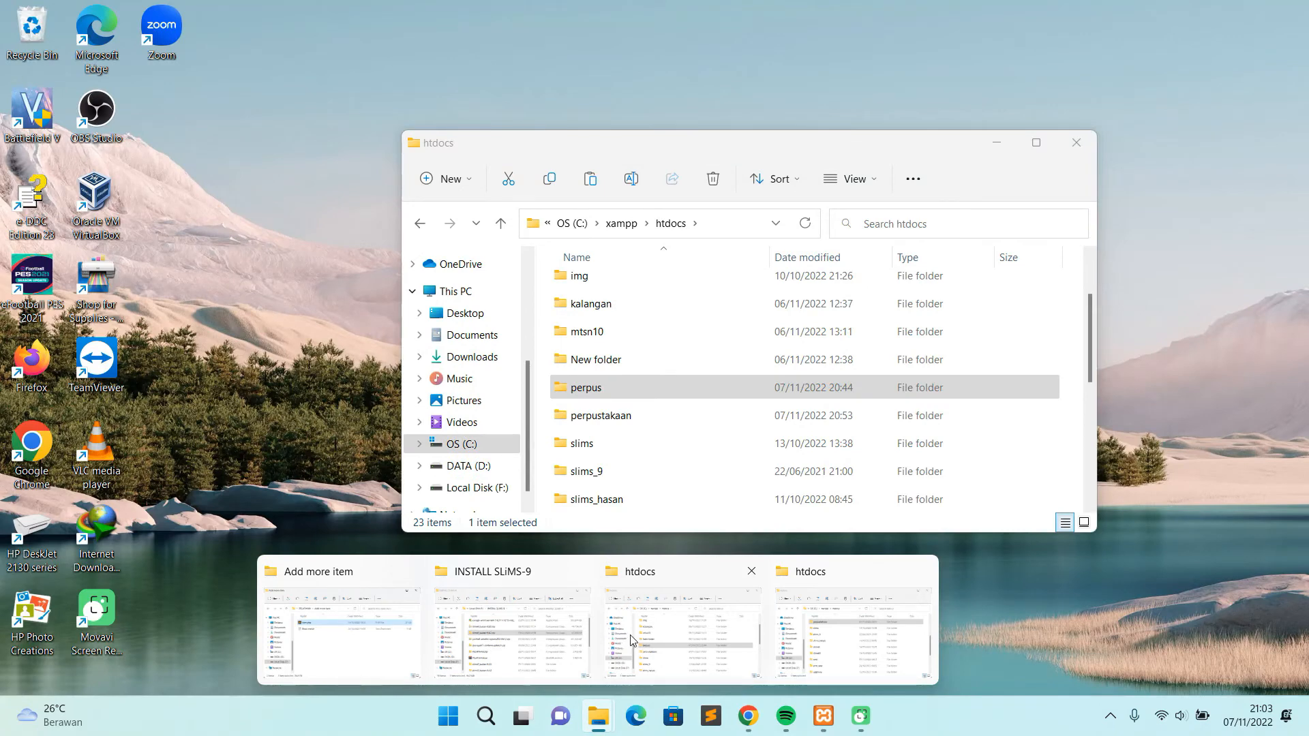
Close the extra htdocs window and copy item.php from Add more item again
left_click(628, 644)
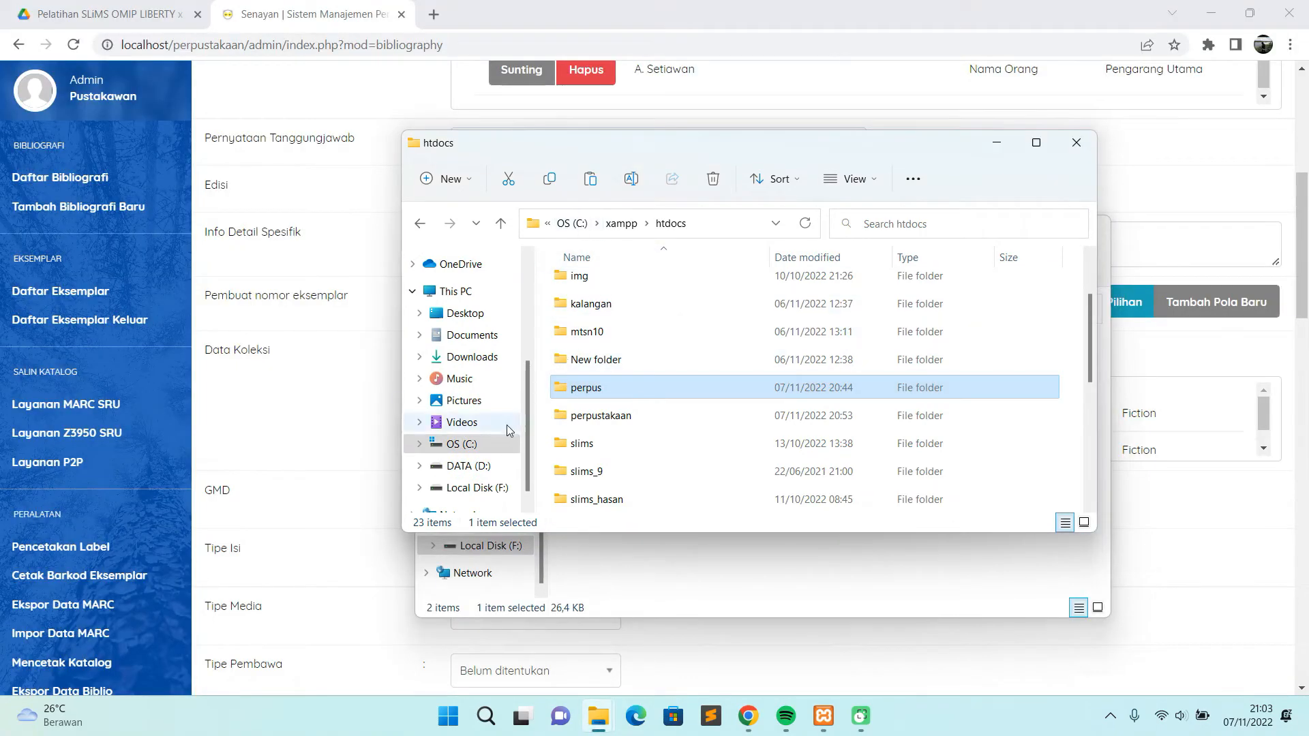
left_click(1076, 143)
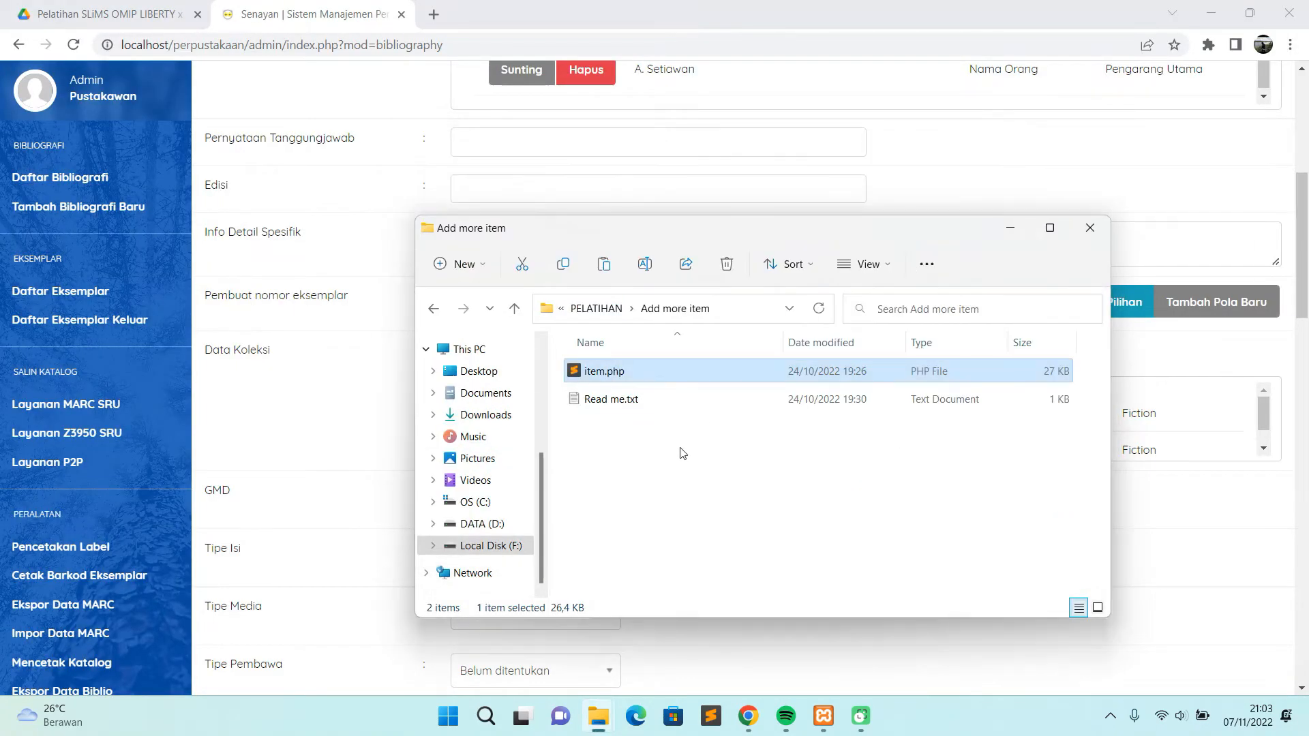
left_click(678, 453)
left_click(612, 371)
right_click(612, 371)
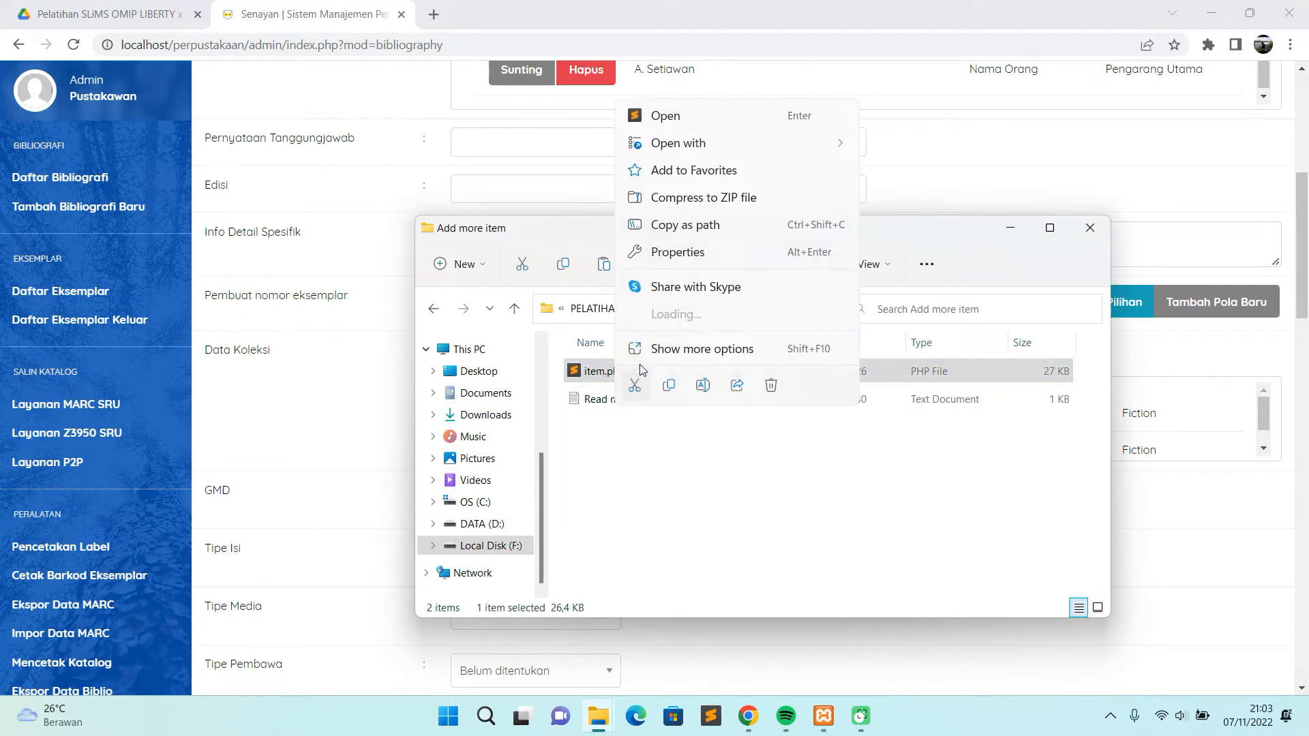
left_click(678, 389)
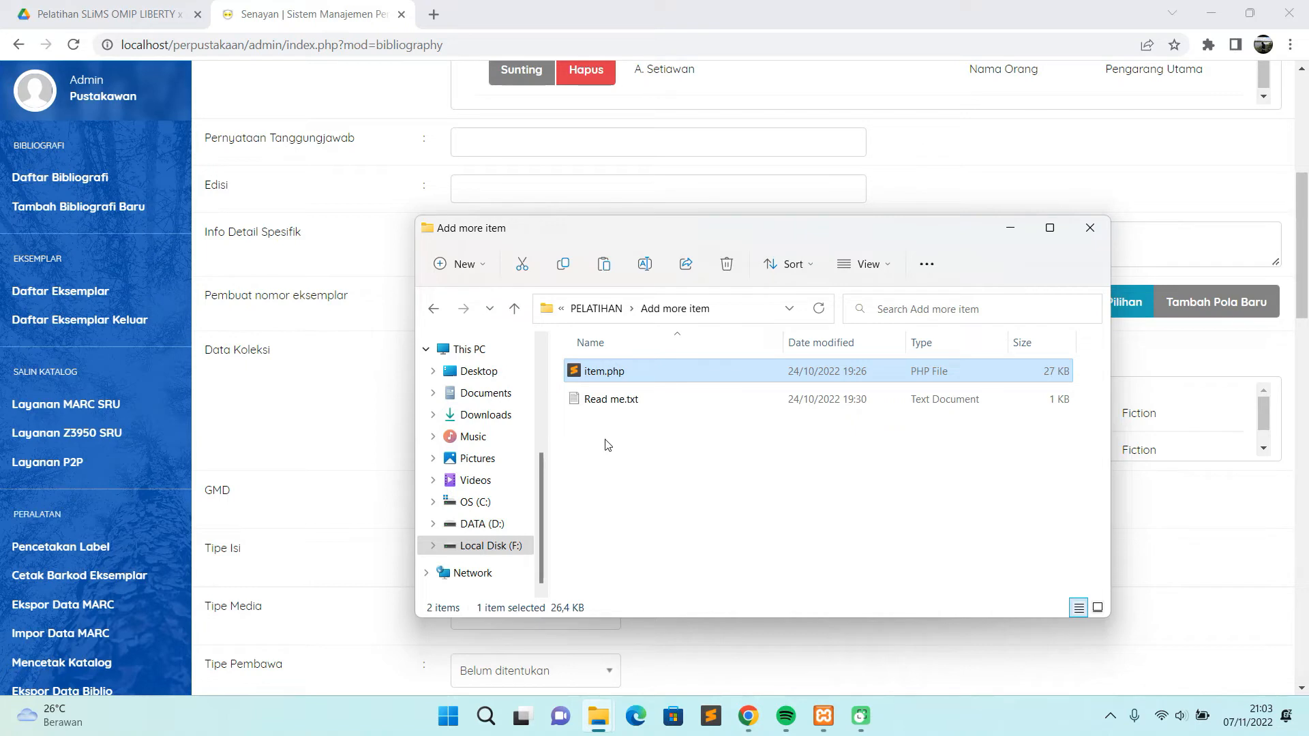
Browse from OS (C:) into xampp\htdocs
left_click(494, 509)
scroll(633, 573, "down", 3)
left_click(628, 559)
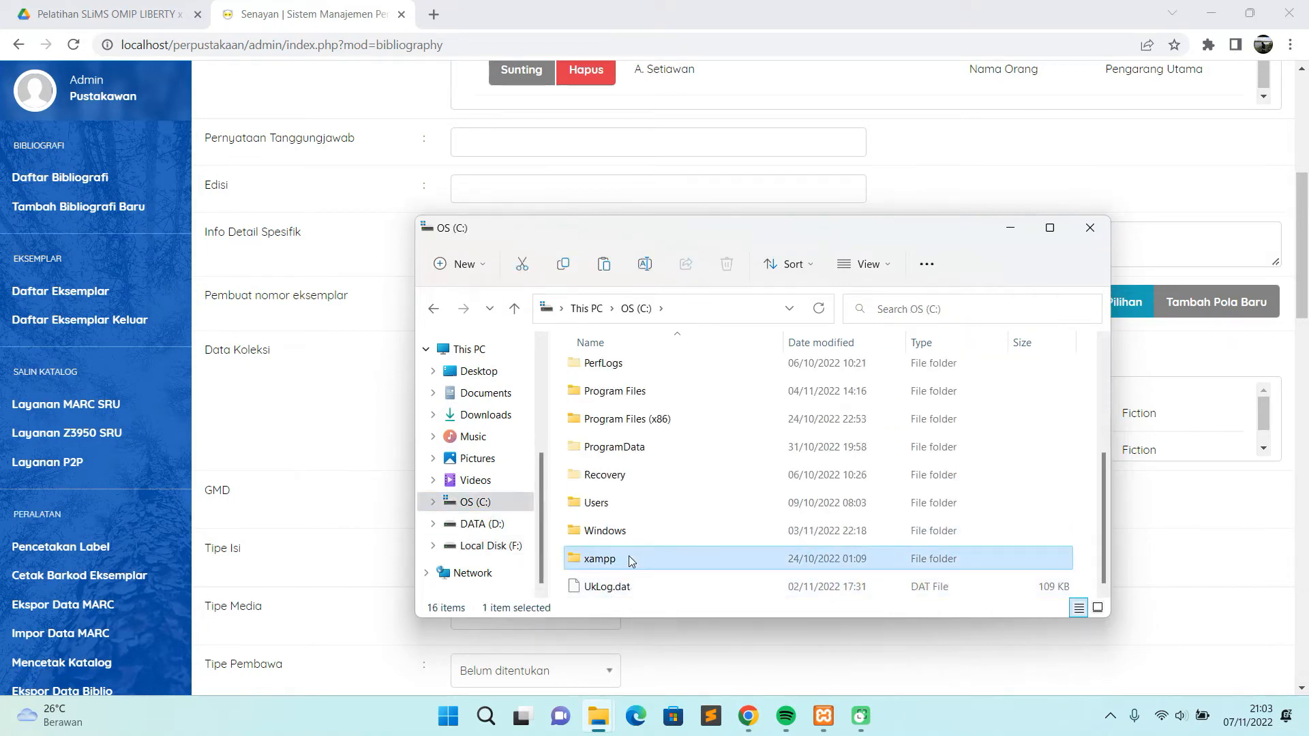
double_click(629, 558)
left_click(616, 512)
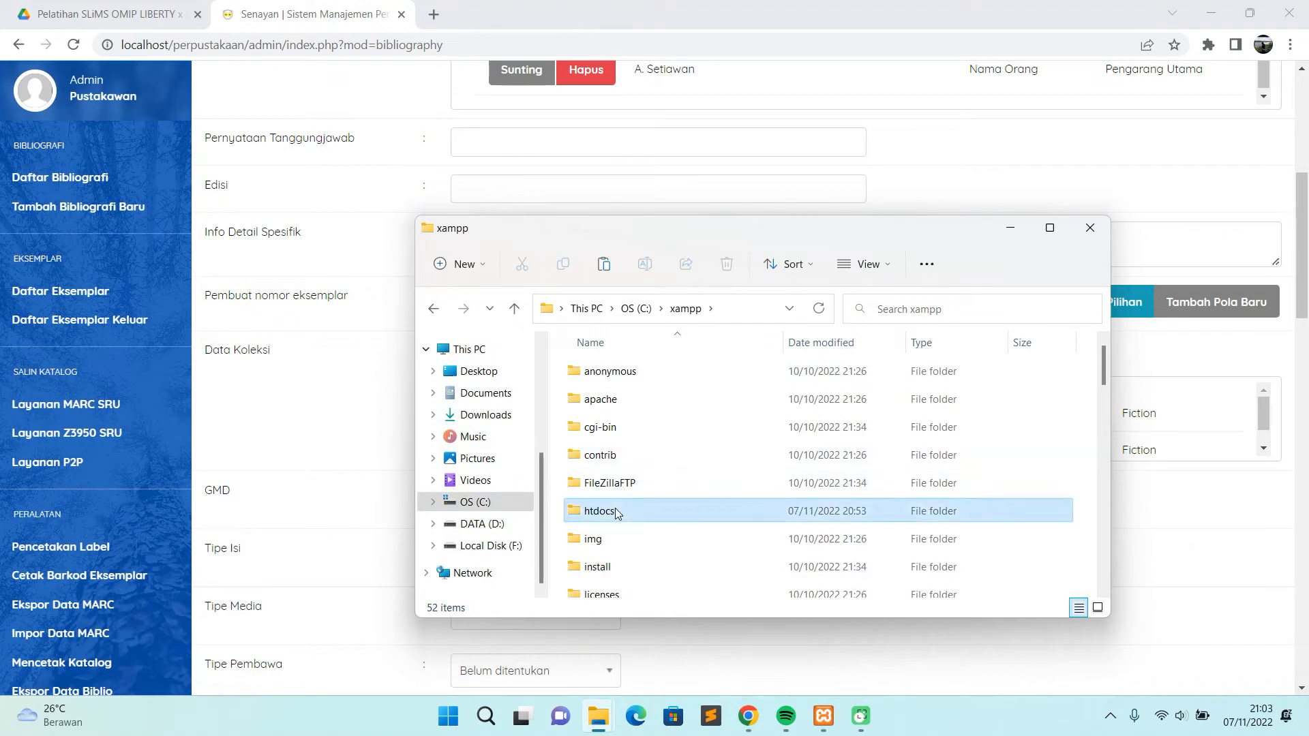
double_click(616, 512)
scroll(631, 507, "down", 1)
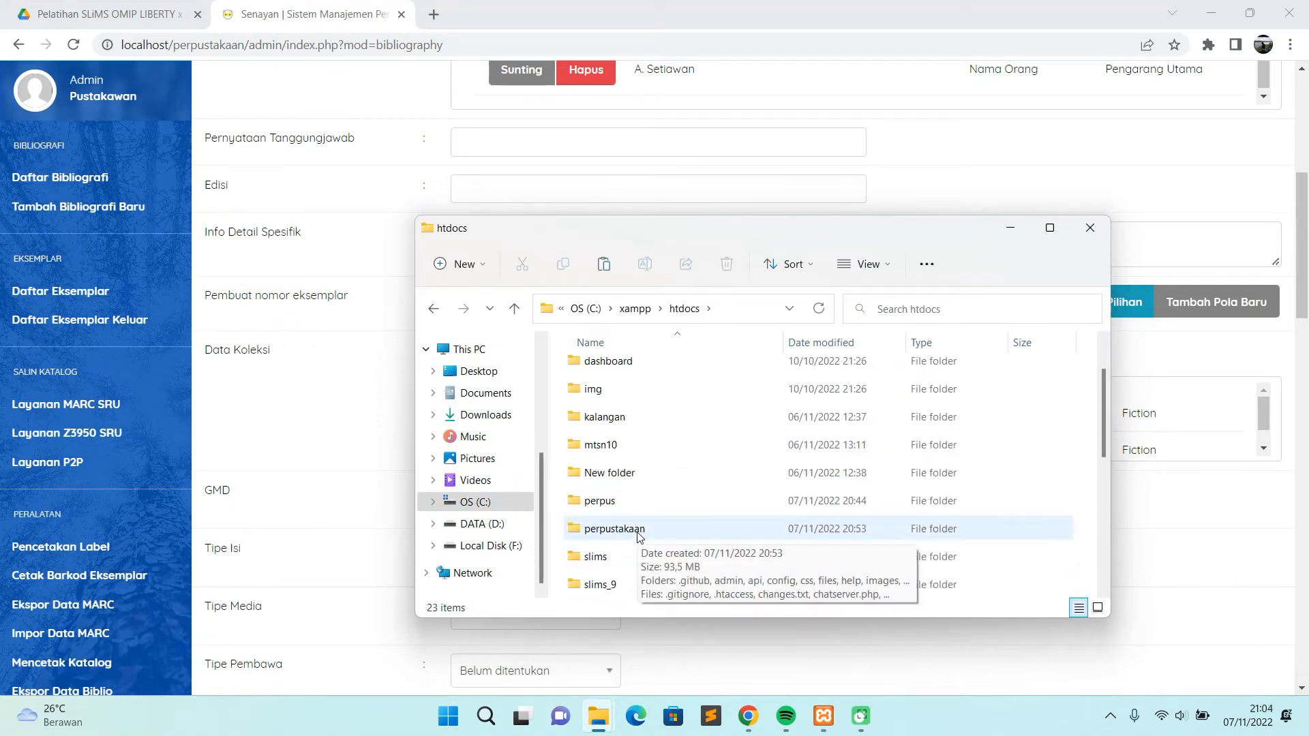
Open perpustakaan\admin\modules\bibliography, which holds the existing 25 KB item.php
double_click(613, 529)
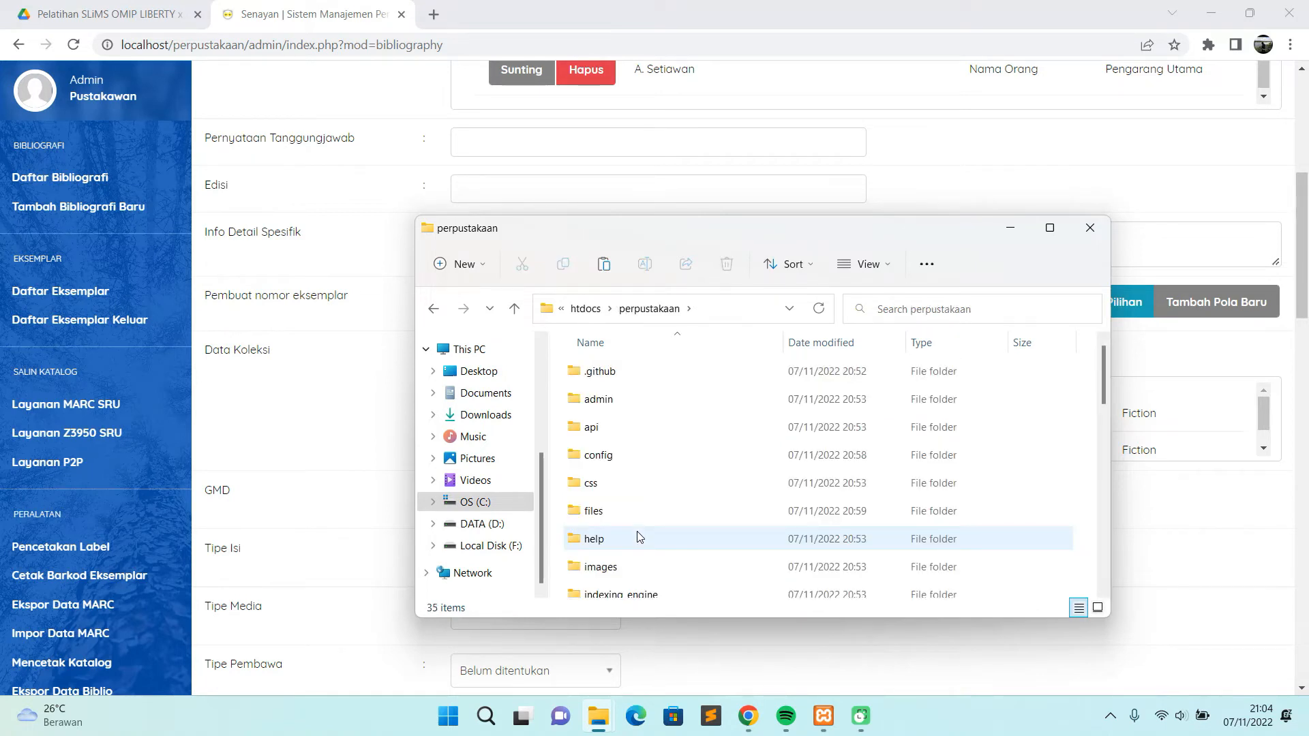
scroll(639, 536, "down", 1)
scroll(637, 525, "up", 1)
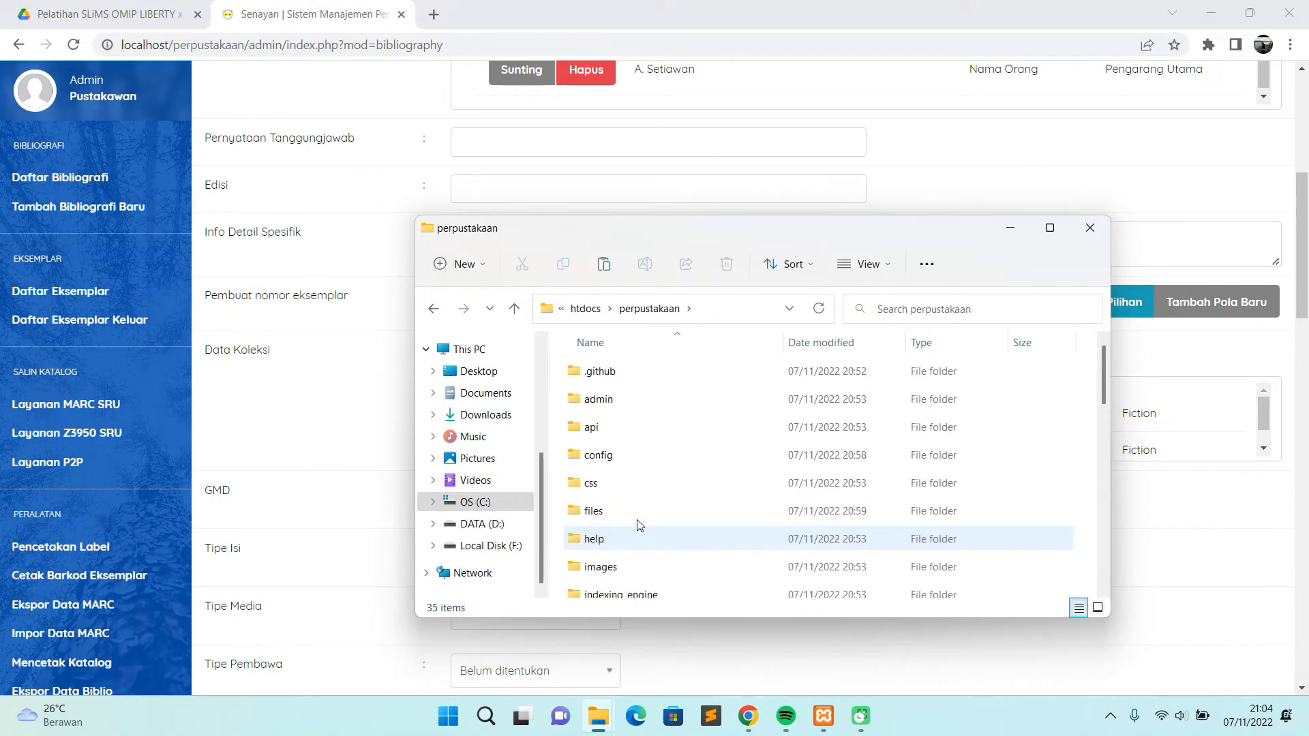
double_click(600, 402)
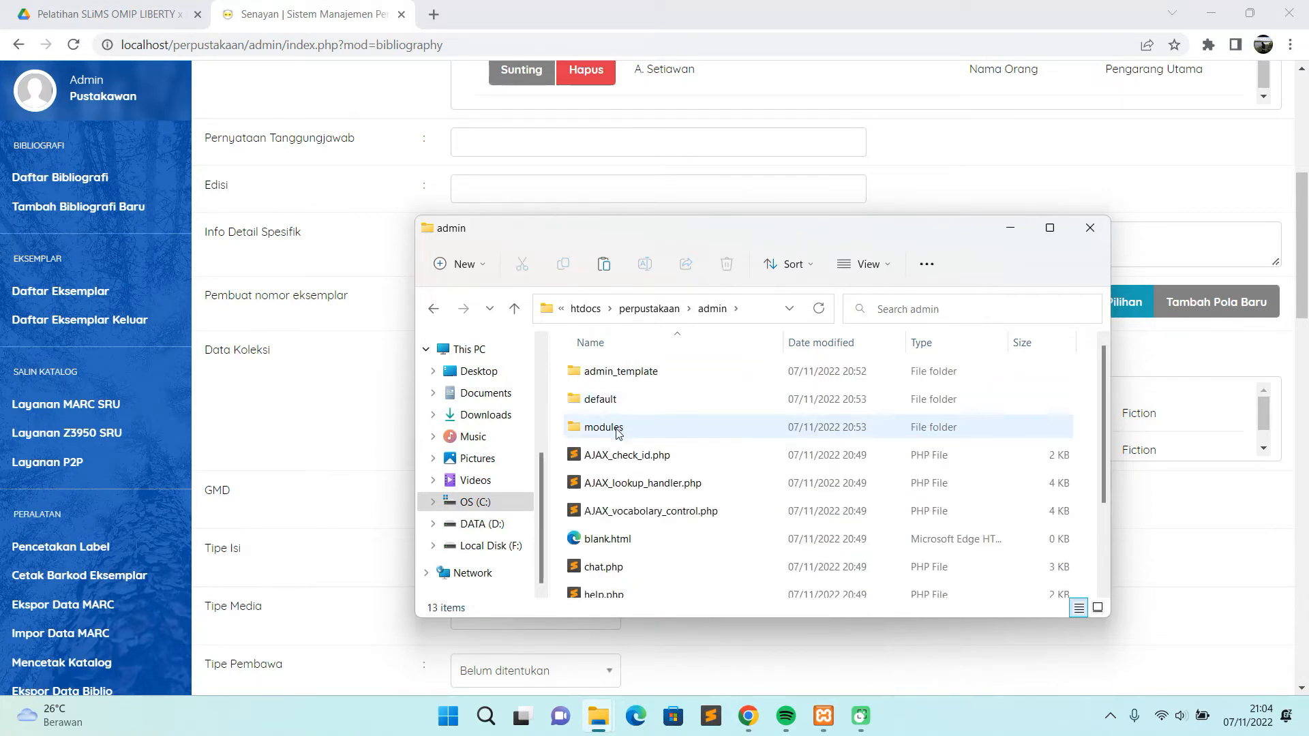
double_click(612, 428)
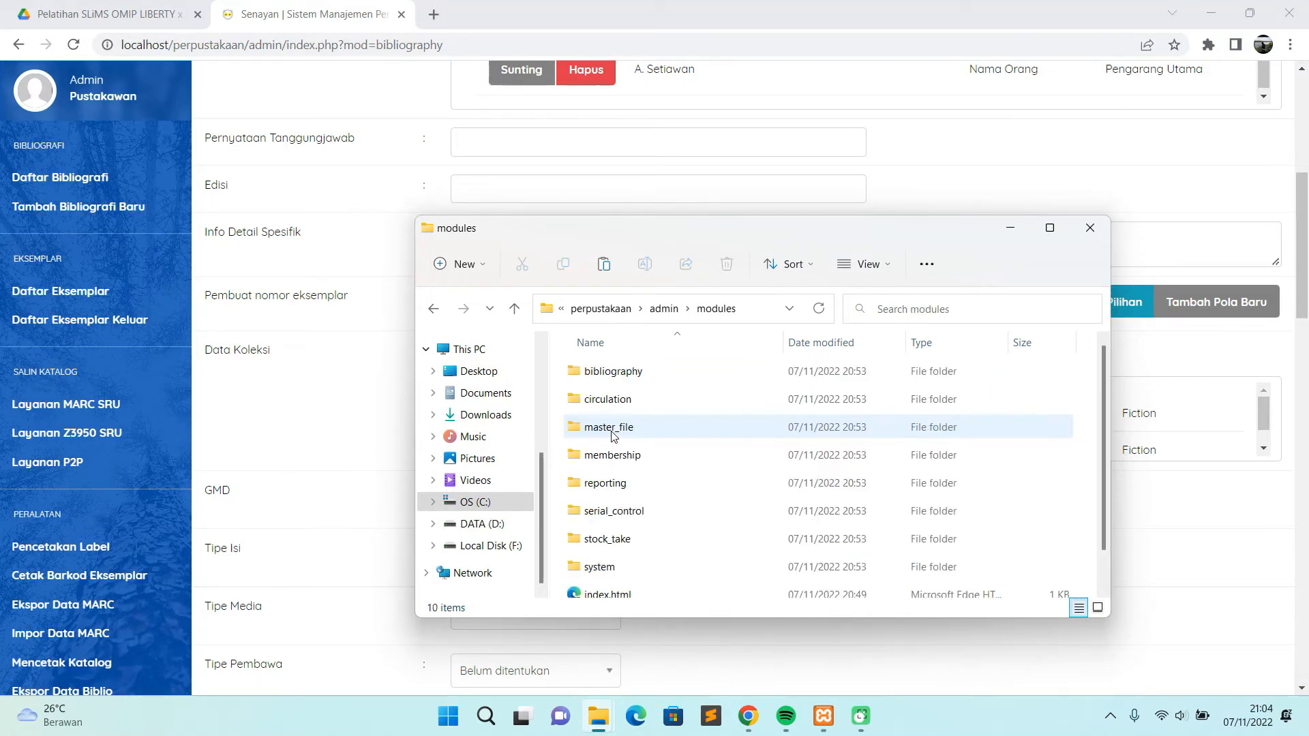
left_click(630, 379)
double_click(631, 383)
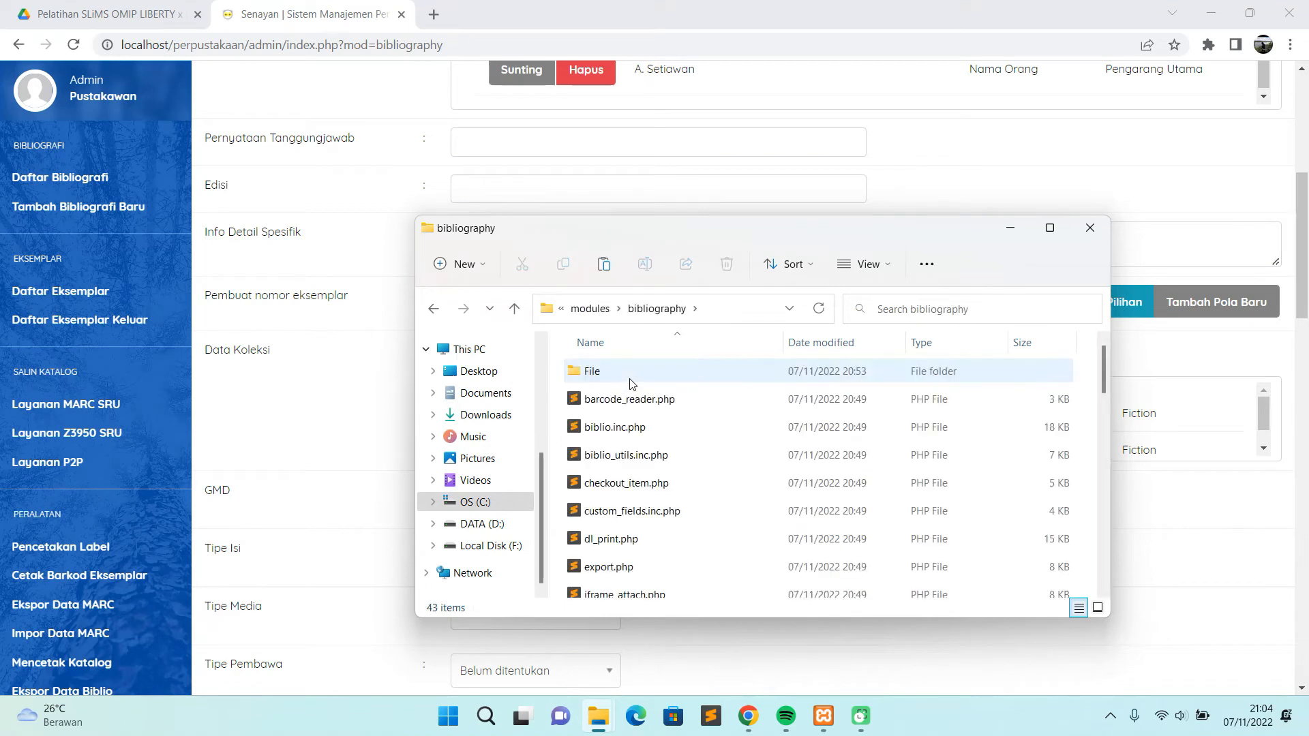
scroll(636, 409, "down", 4)
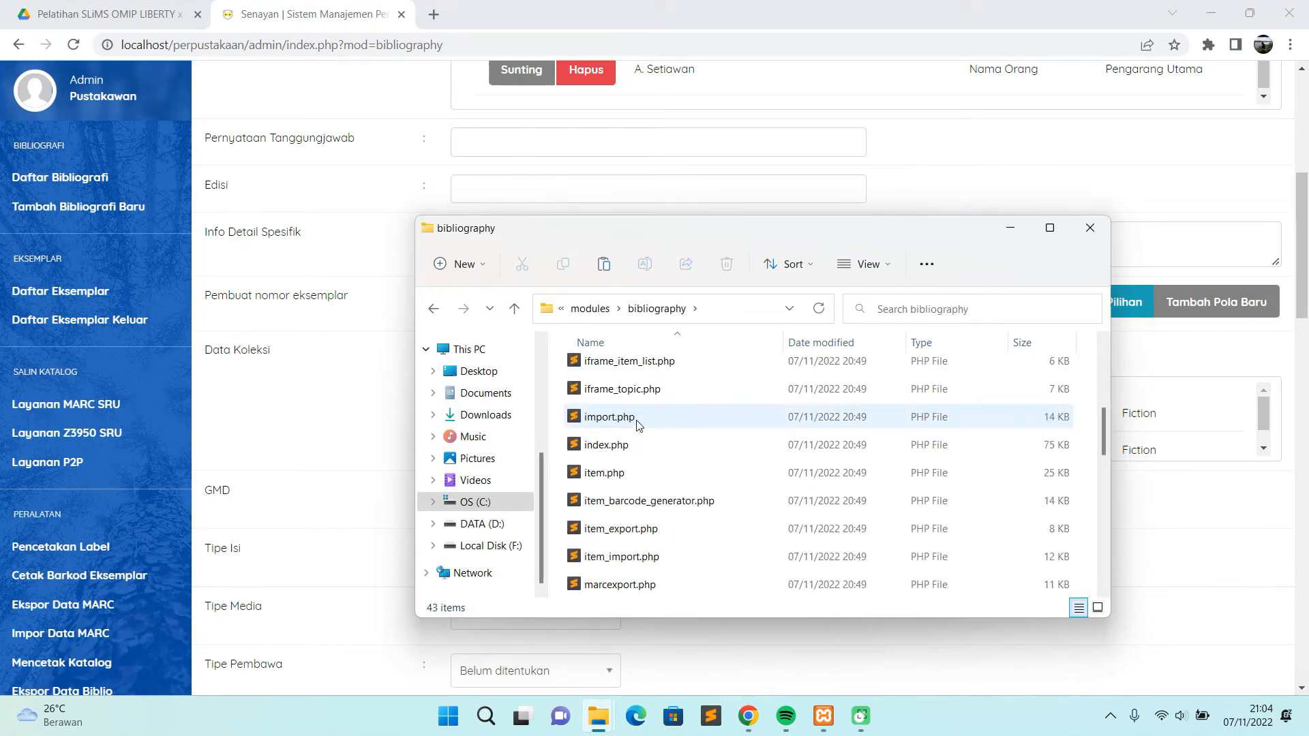
Paste item.php over the old one, keeping the patched 27 KB file, and minimize Explorer
left_click(597, 478)
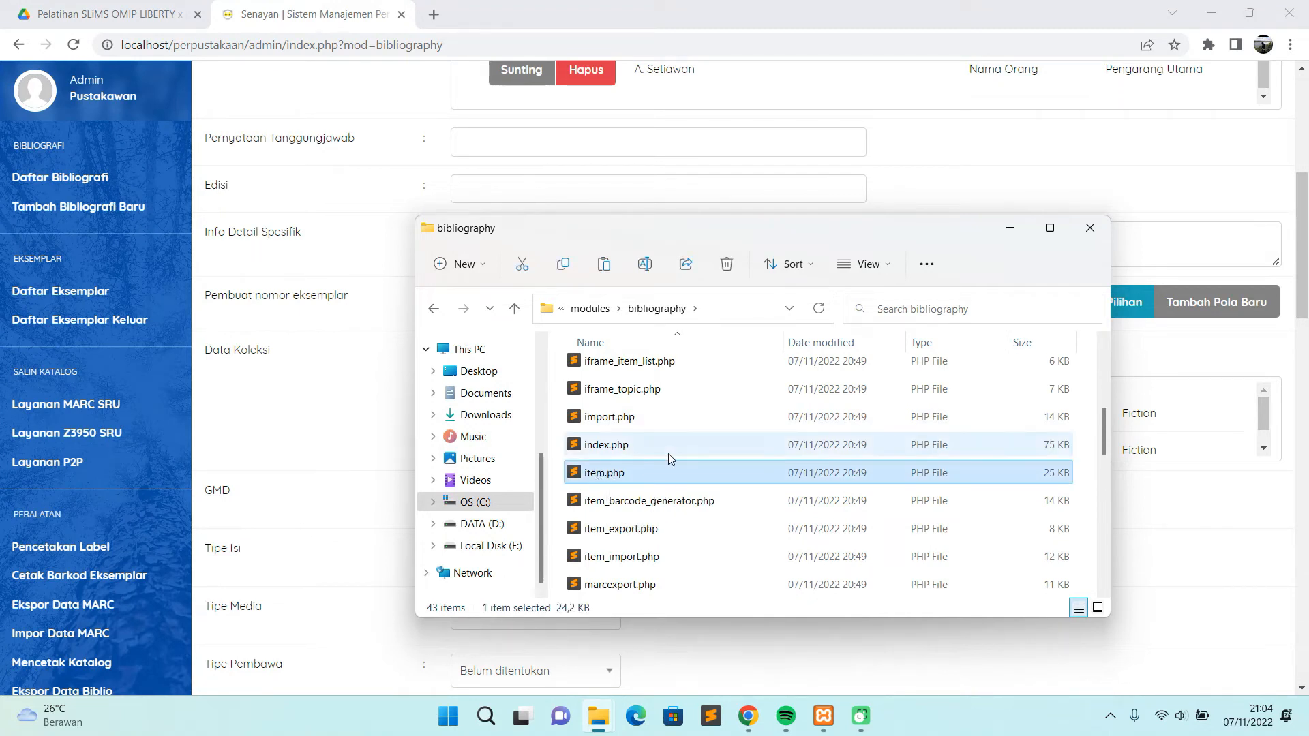
right_click(559, 434)
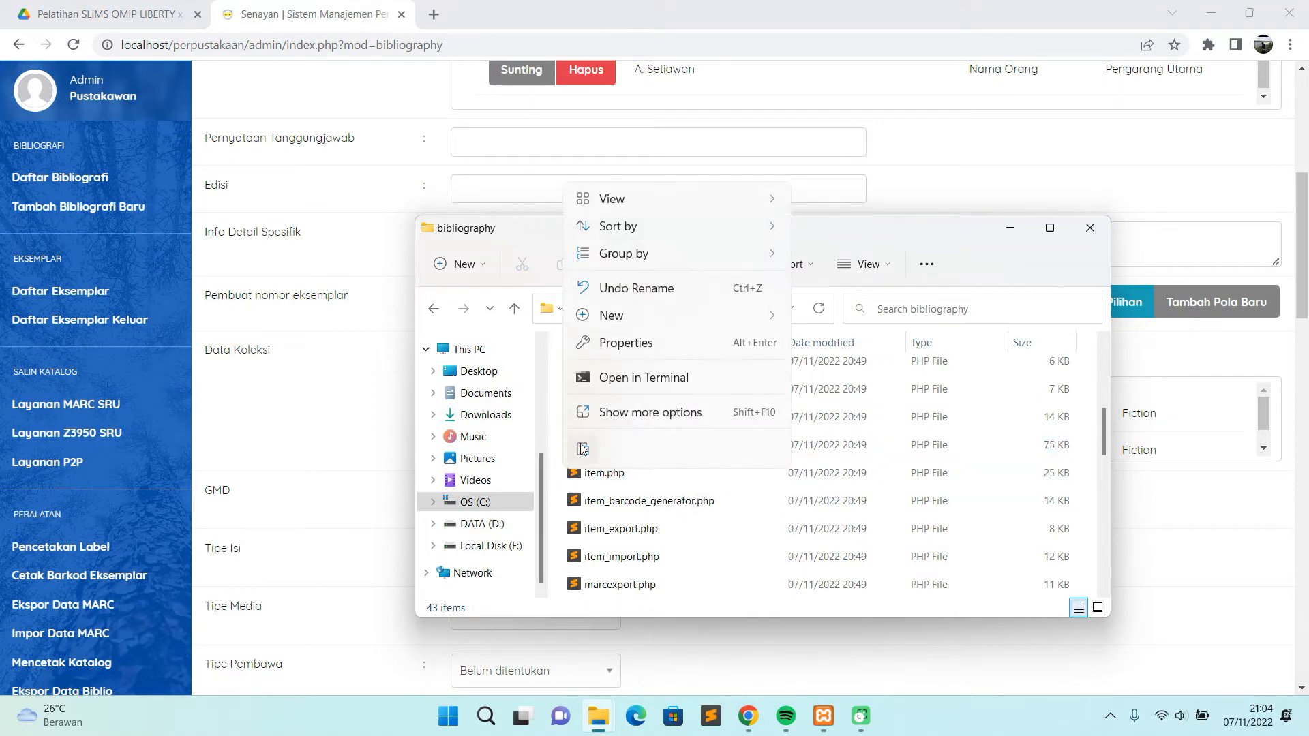
left_click(582, 449)
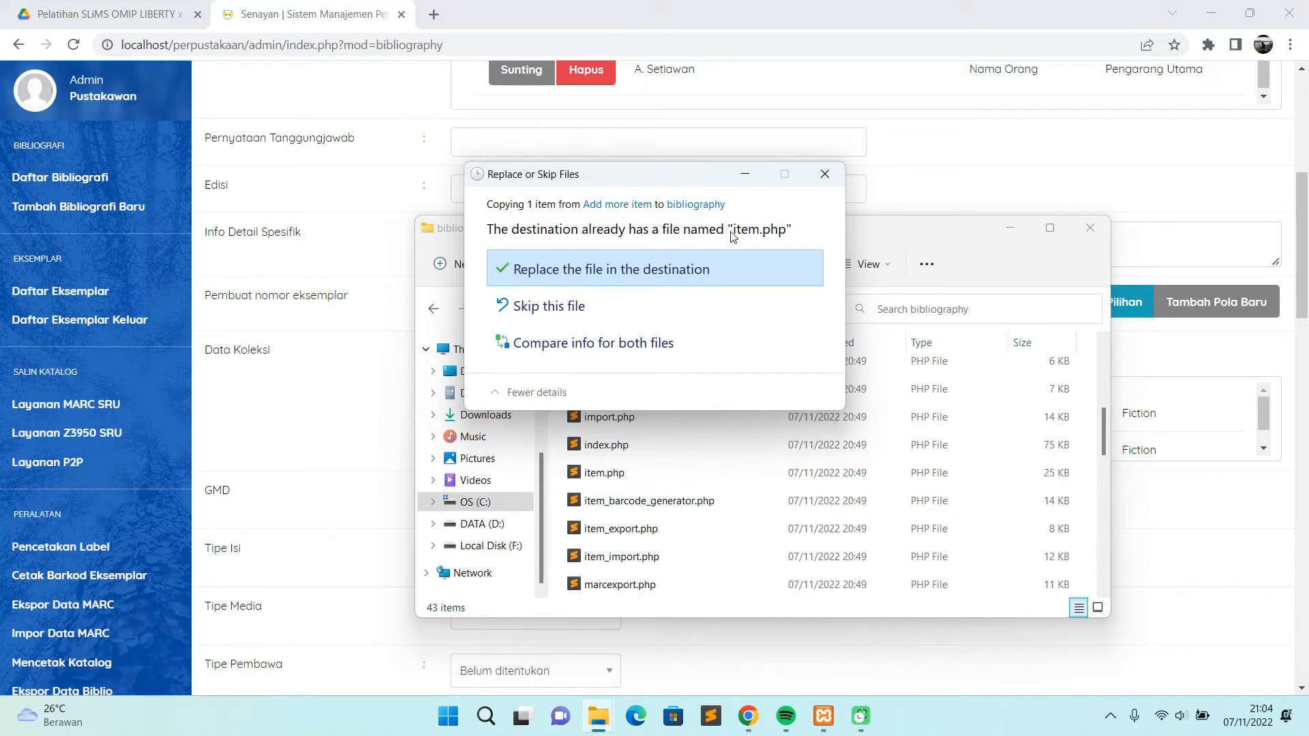
left_click(548, 269)
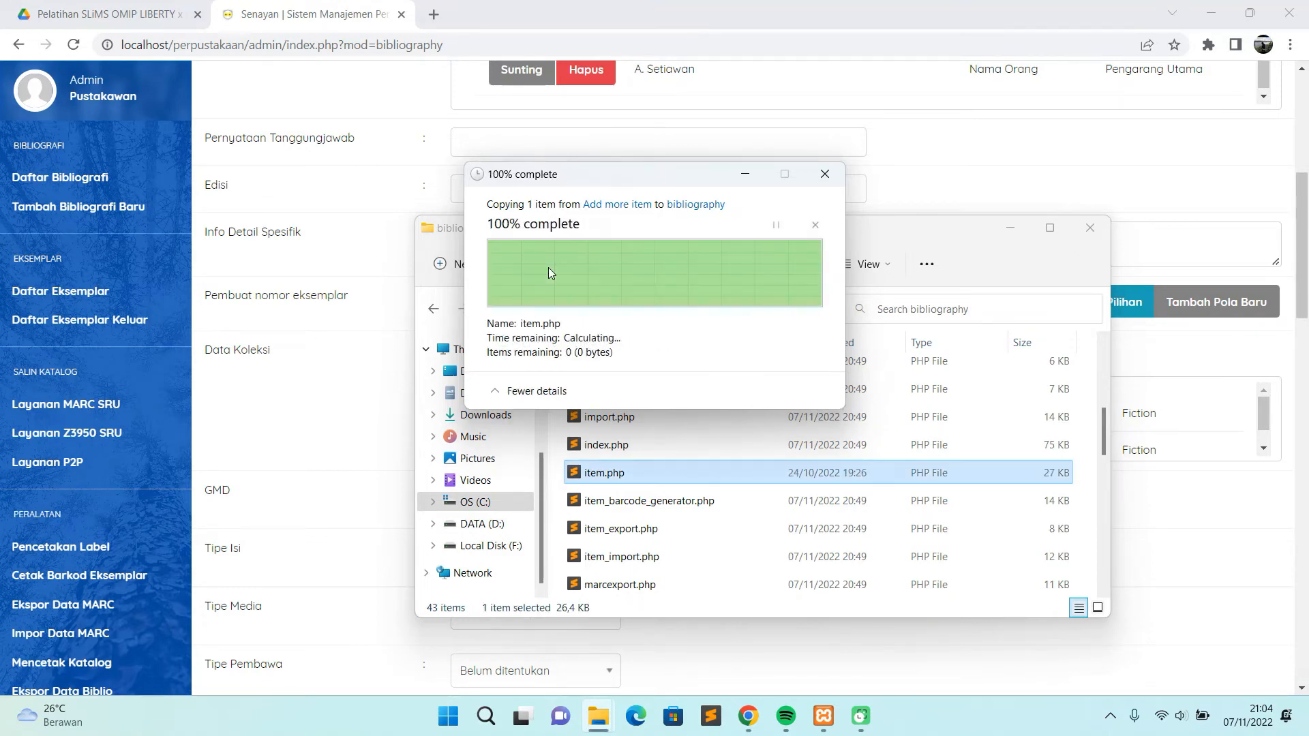
left_click(1012, 230)
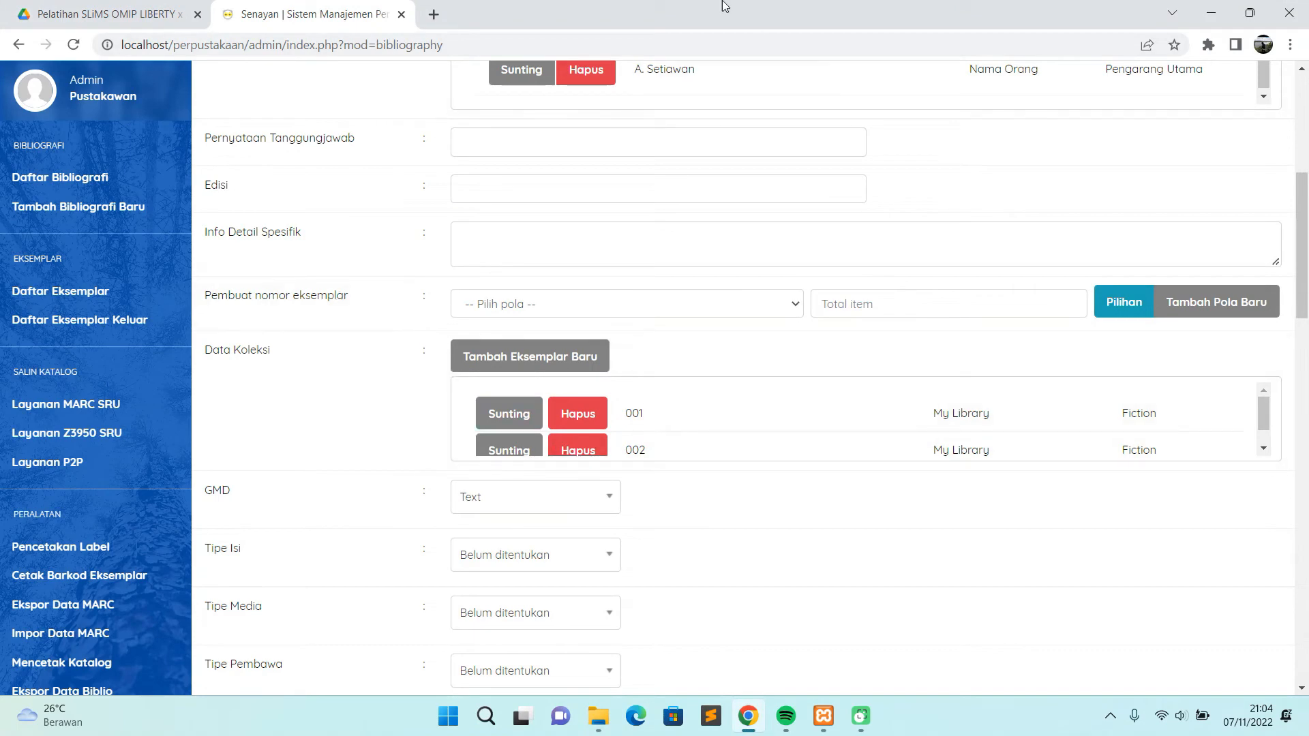
Reload SLiMS, open 'sukar dipercaya' from Daftar Bibliografi and press Sunting
left_click(75, 50)
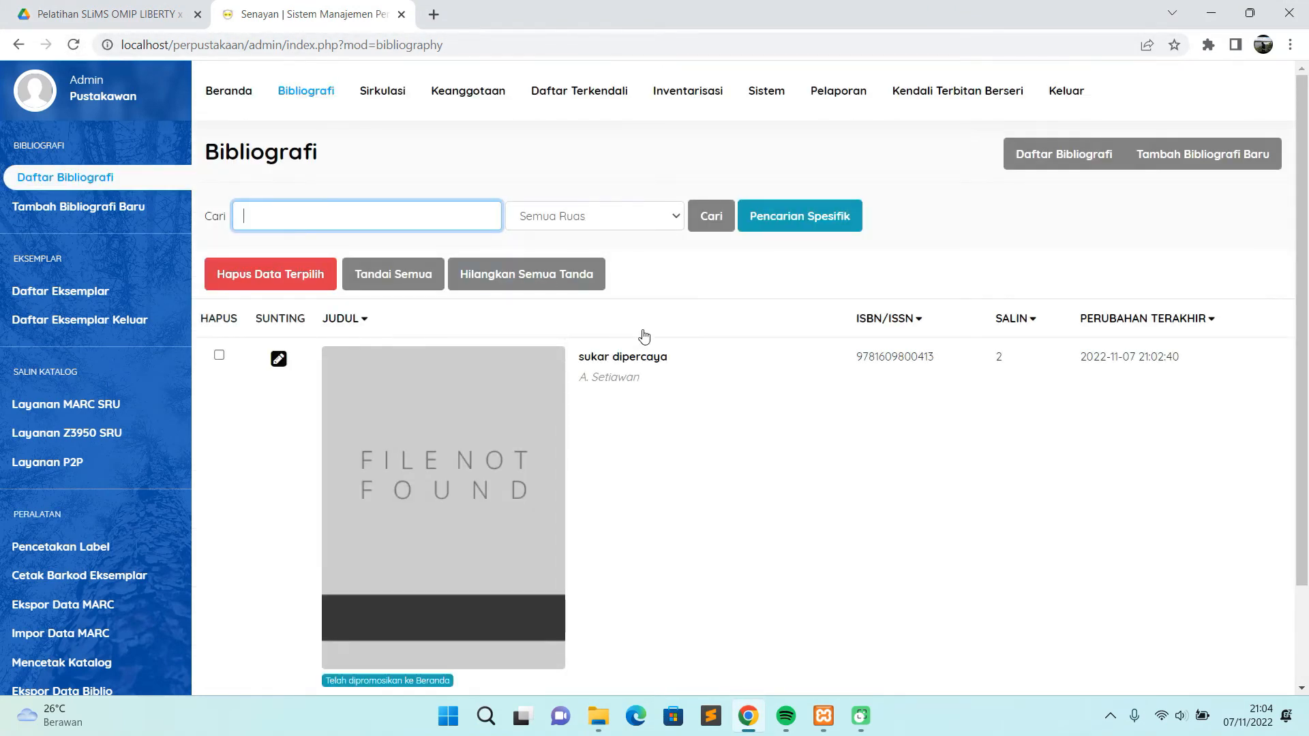
left_click(81, 180)
left_click(278, 360)
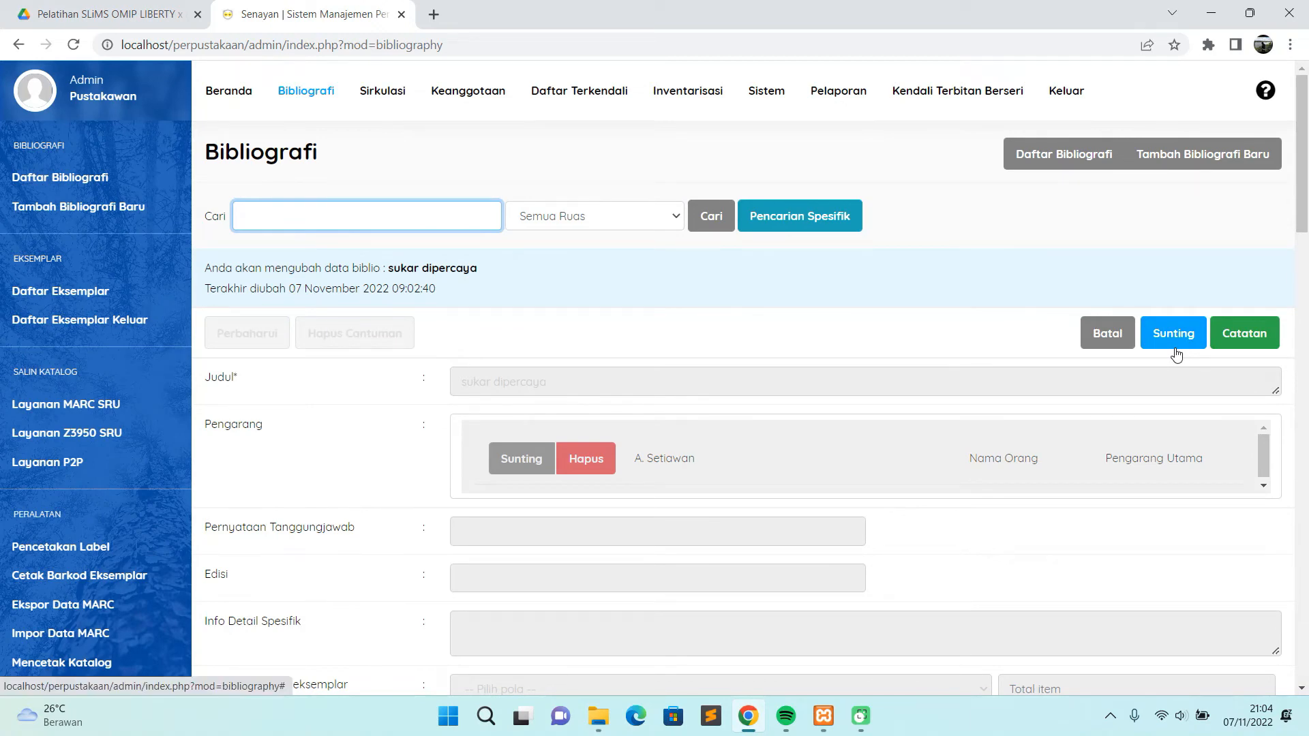
left_click(1173, 334)
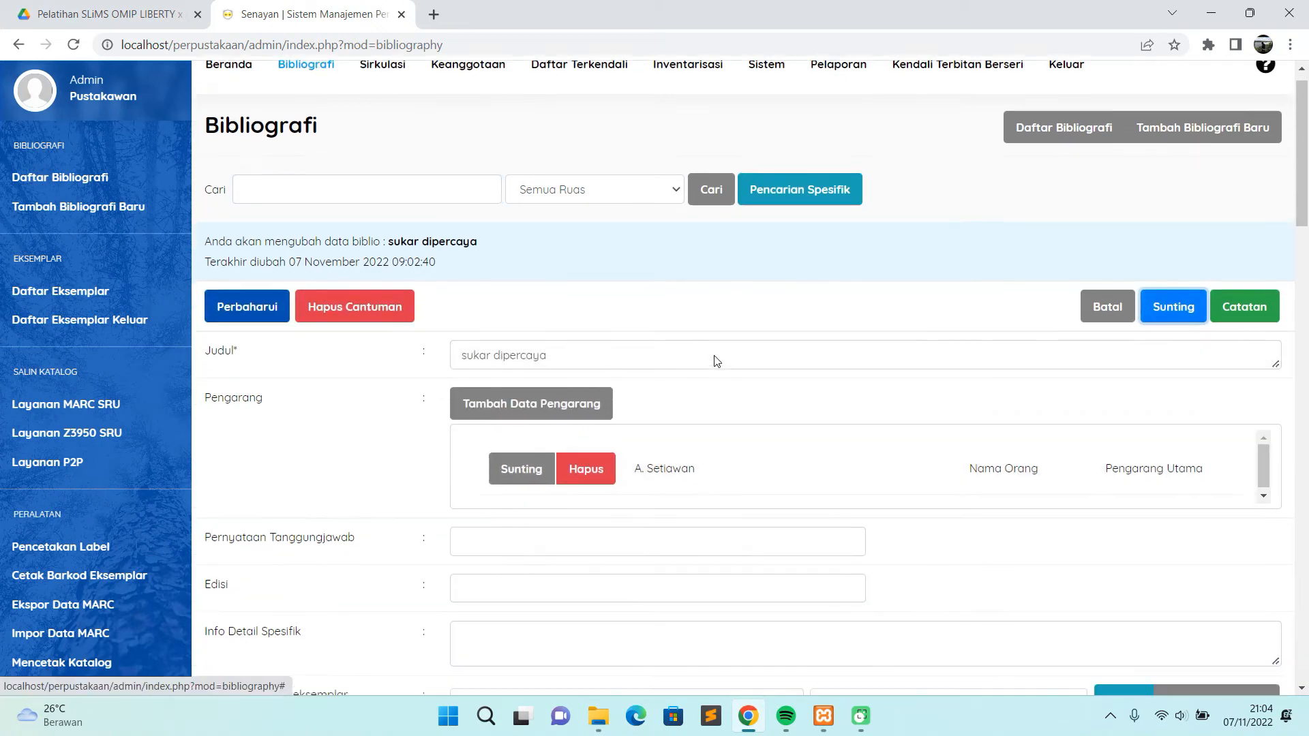
scroll(457, 505, "down", 4)
Add copy rows with item codes 003 and 004, giving the first inventory code 003/
left_click(481, 532)
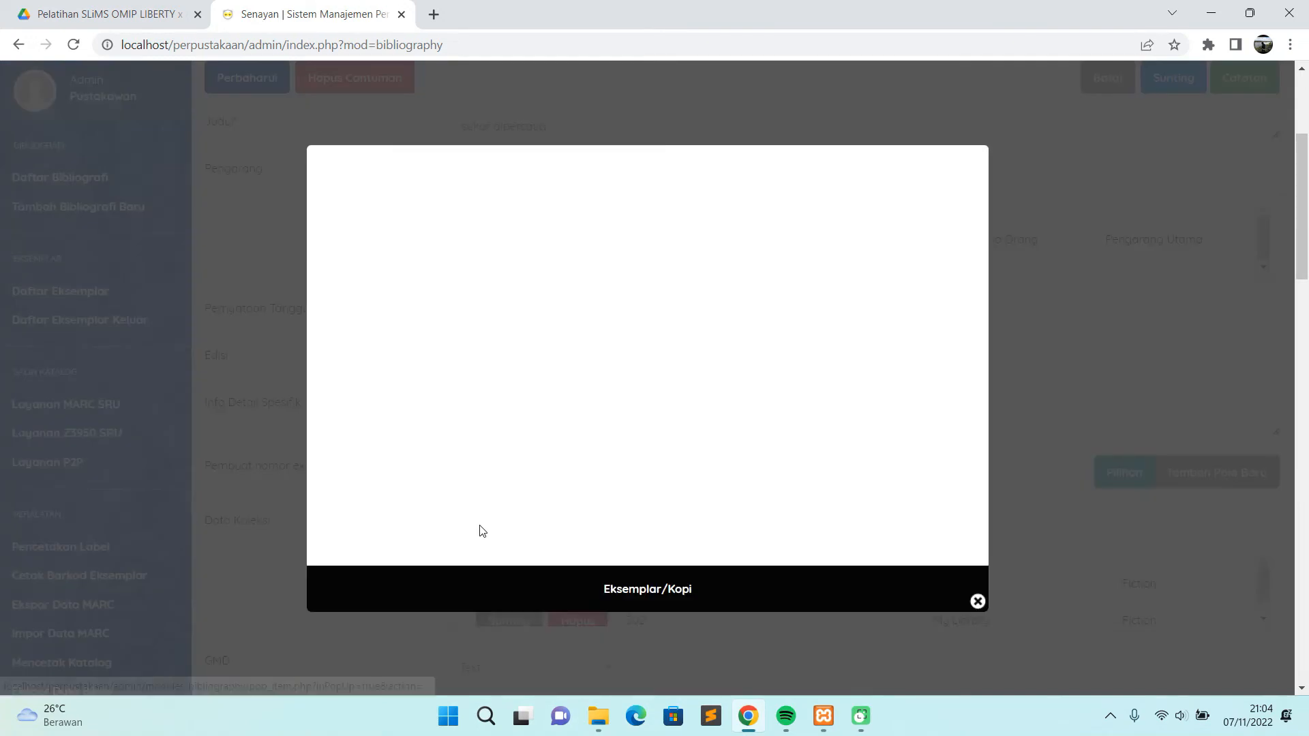
left_click(574, 380)
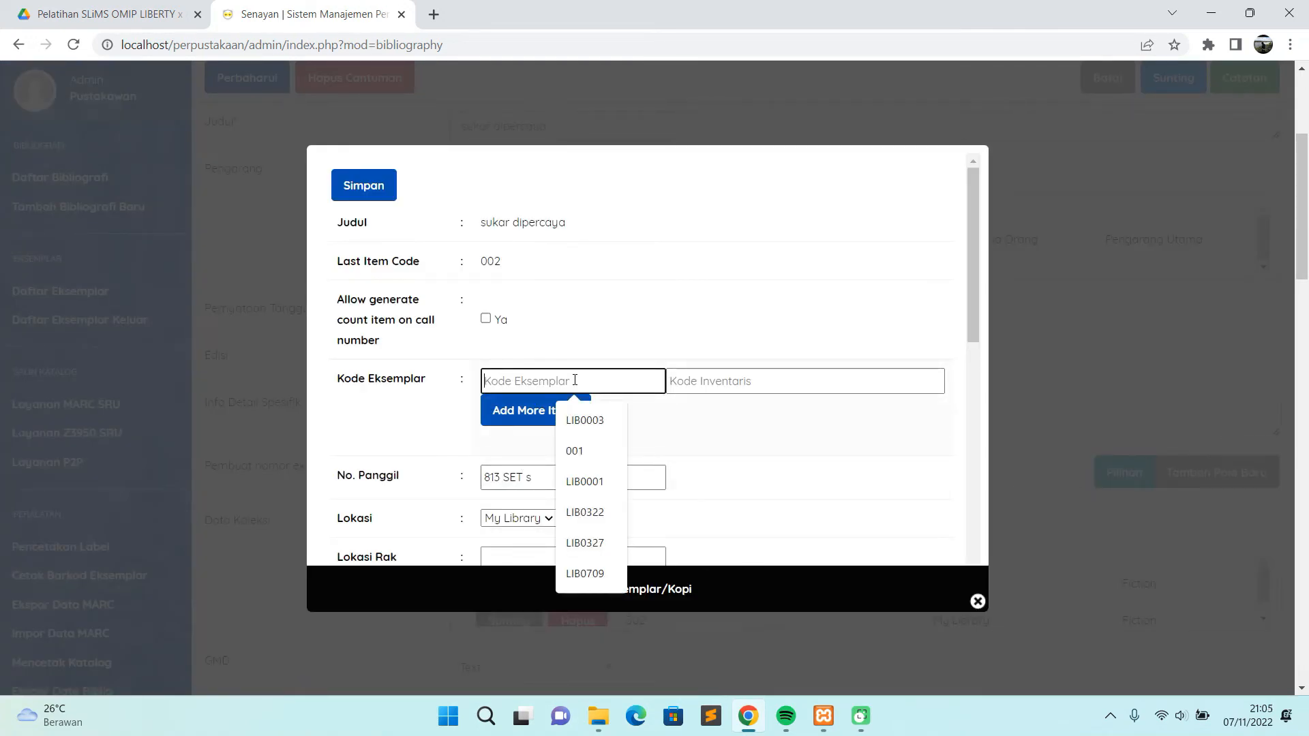
type("003")
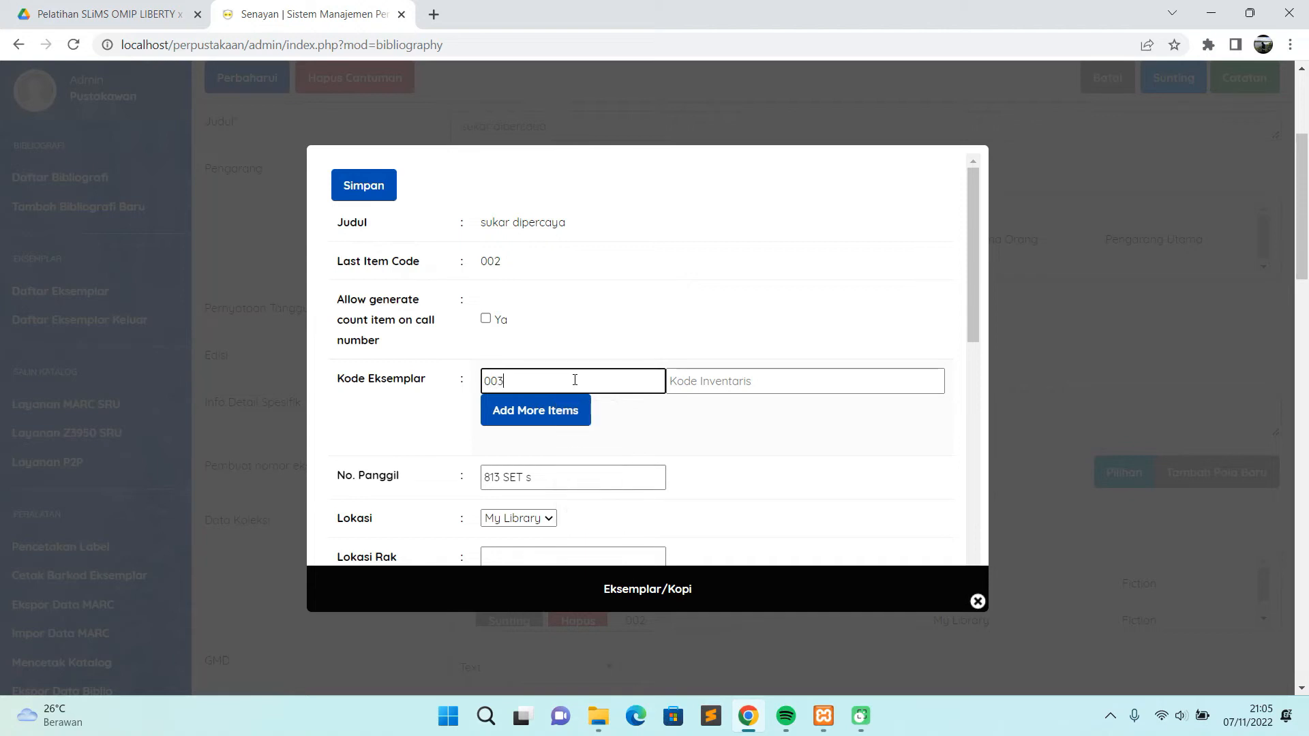
left_click(702, 378)
type("003")
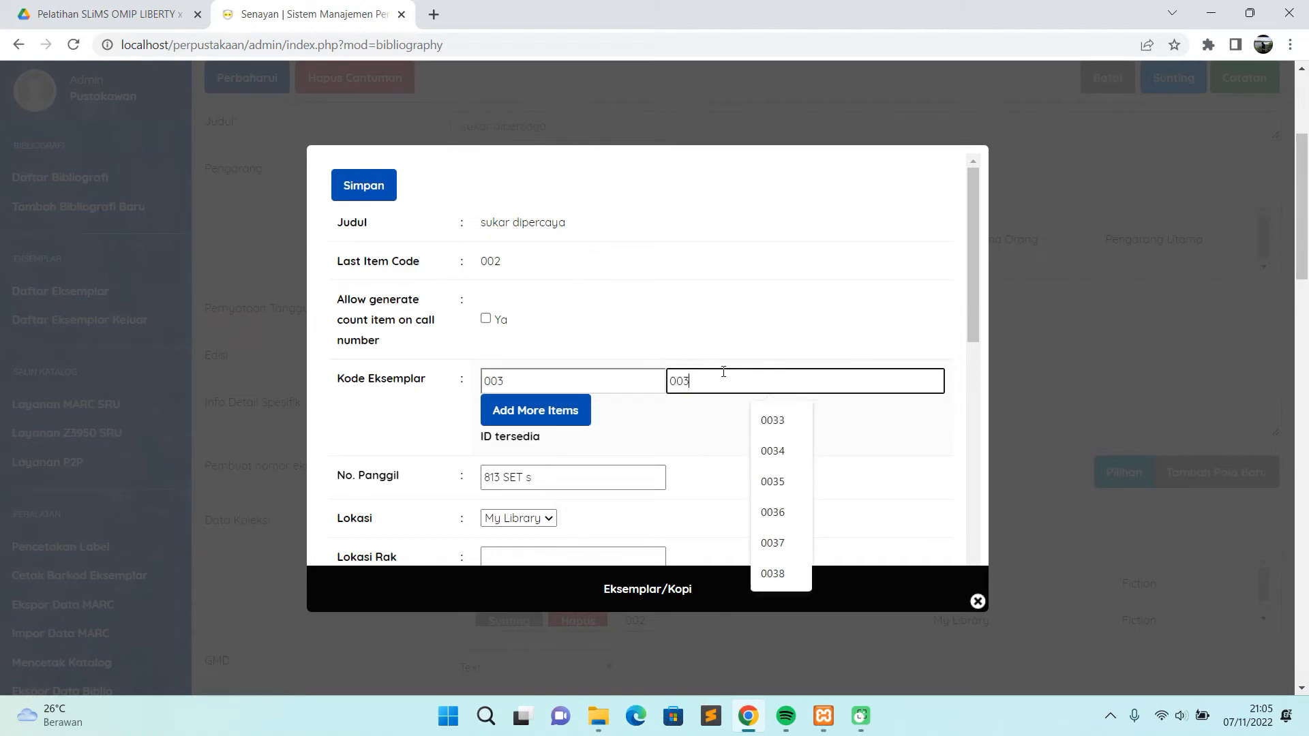
type("/2020/02")
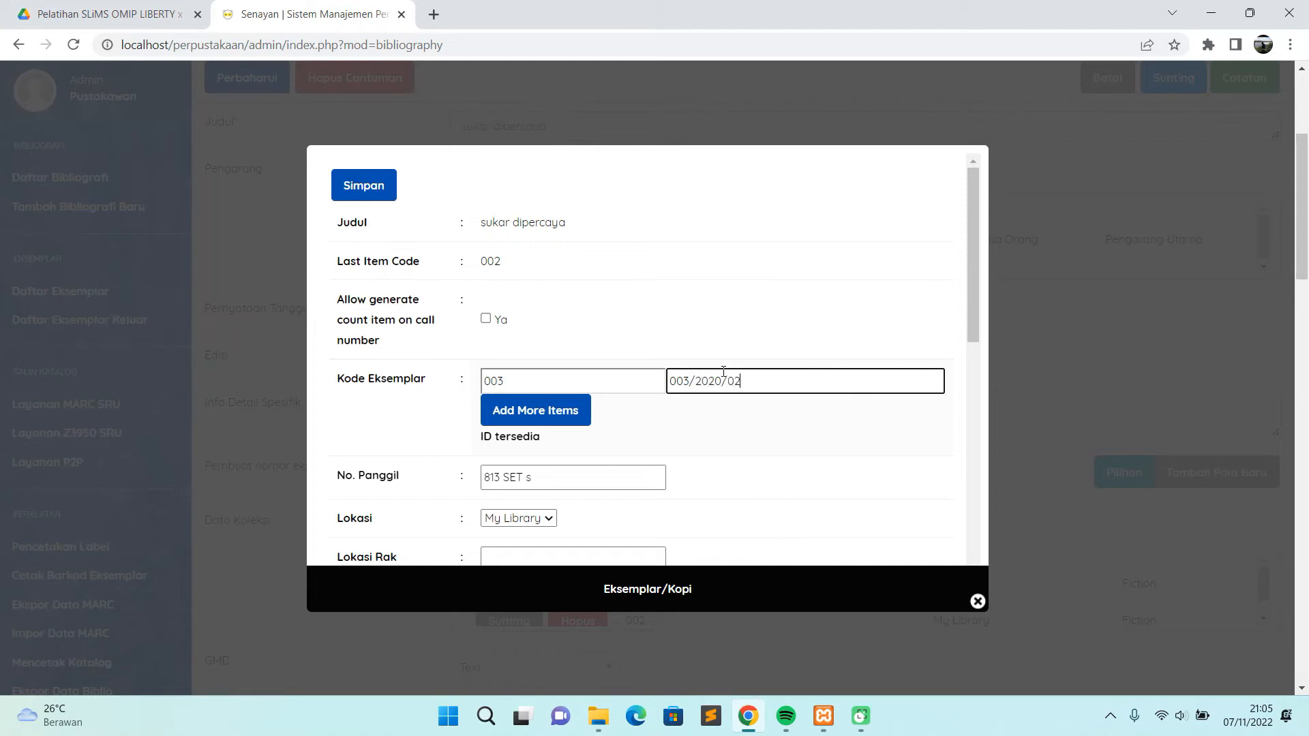
left_click(573, 416)
left_click(572, 411)
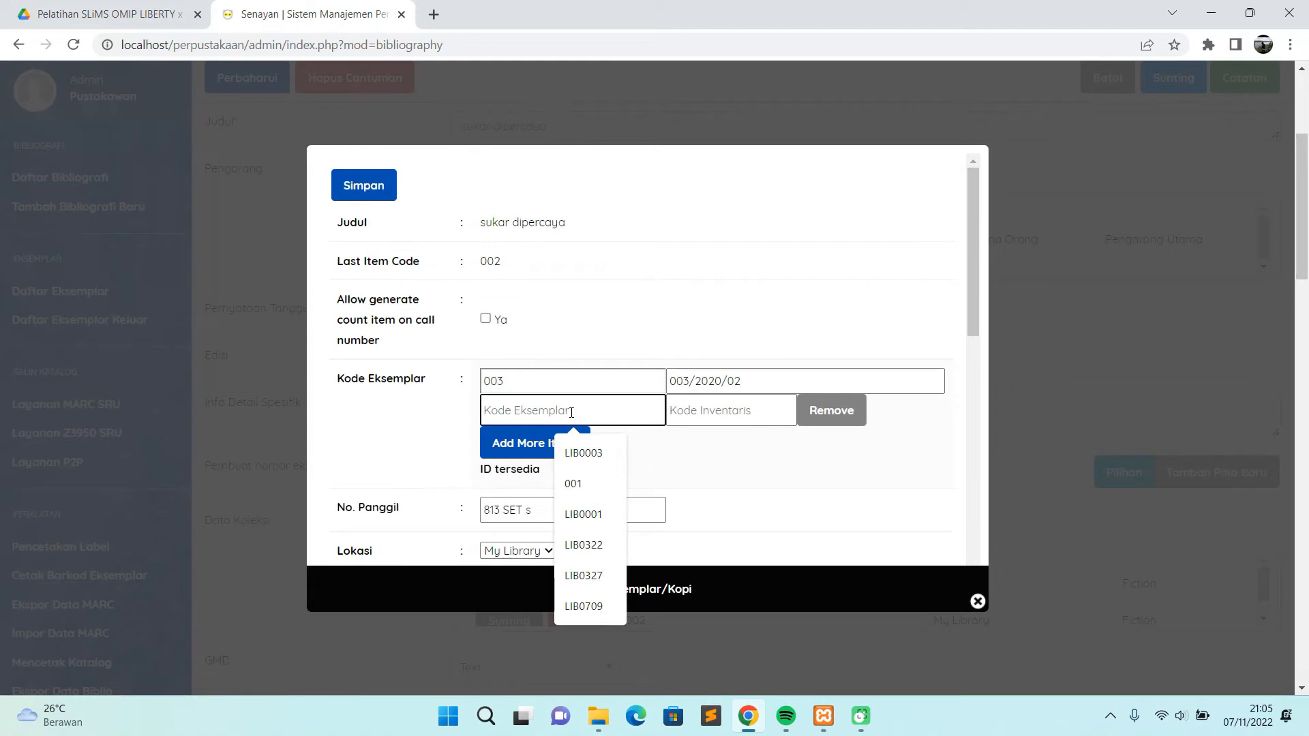
type("004")
left_click(757, 413)
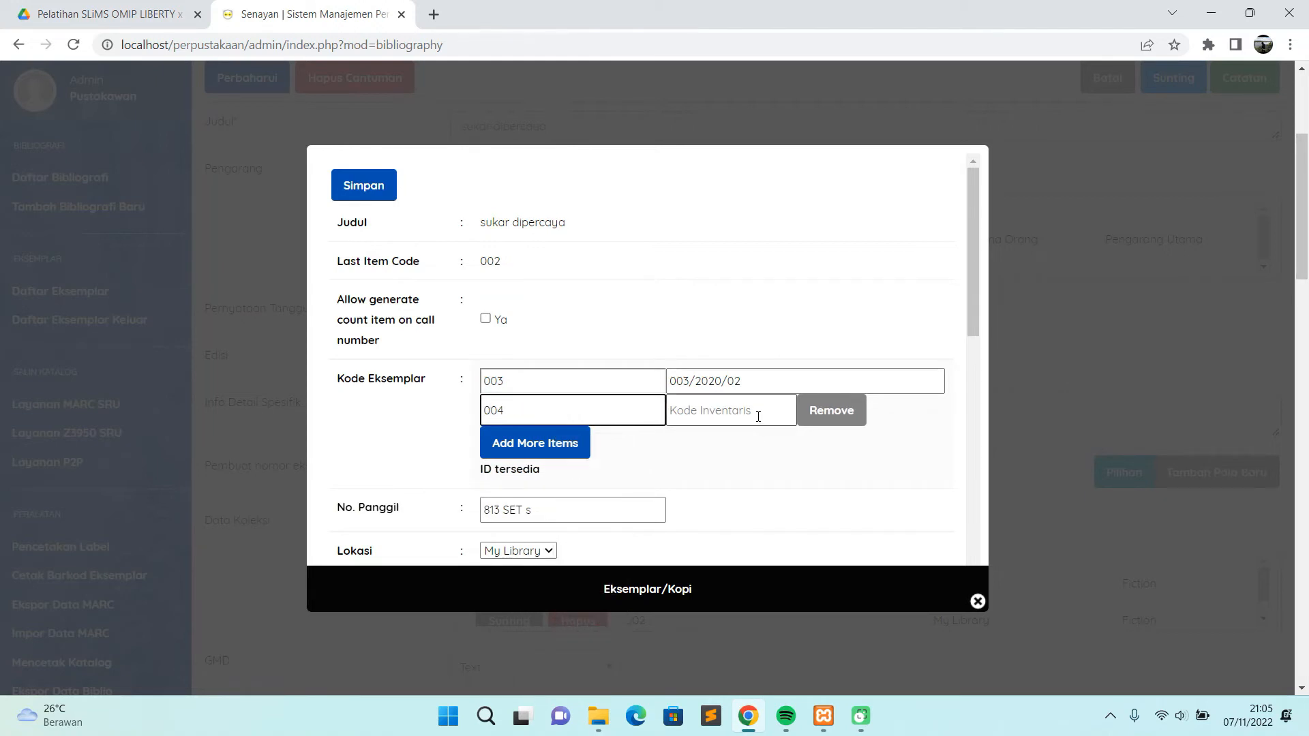
type("004")
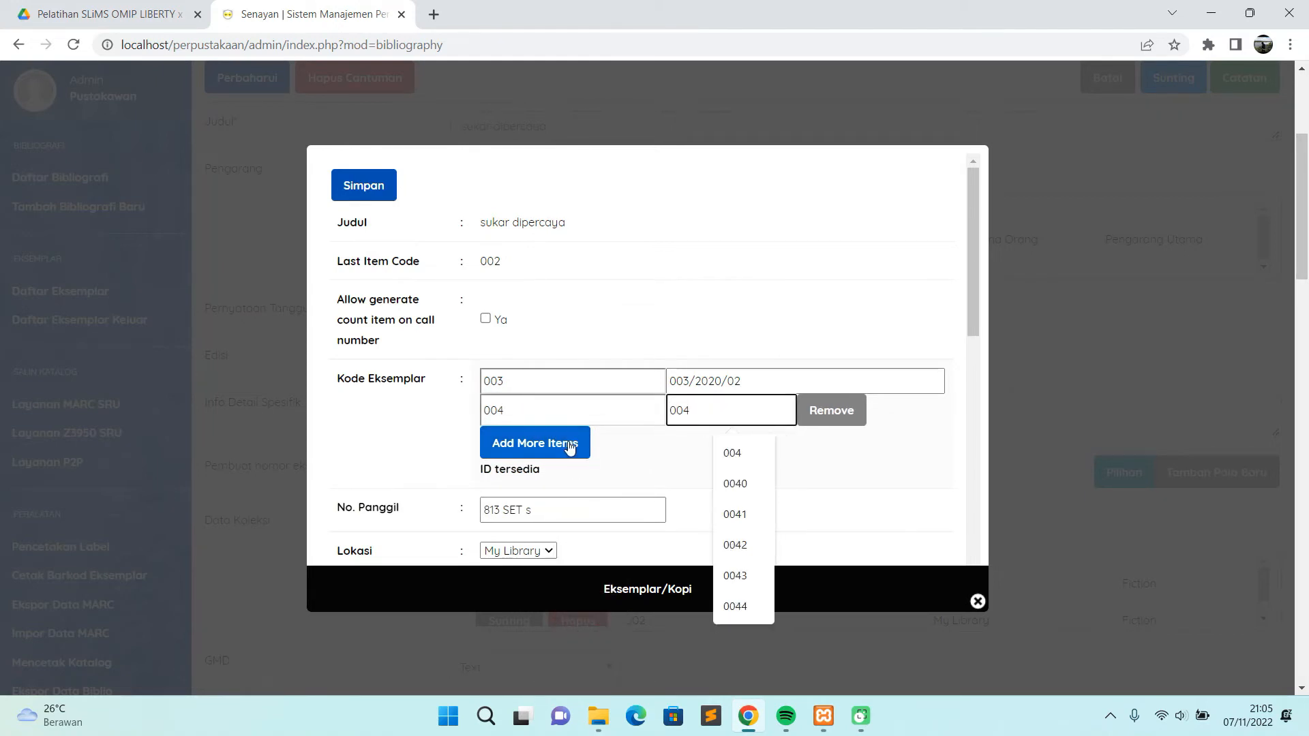
Add copy rows 005 and 006 with inventory codes 005 and 006
left_click(546, 443)
left_click(547, 434)
type("005")
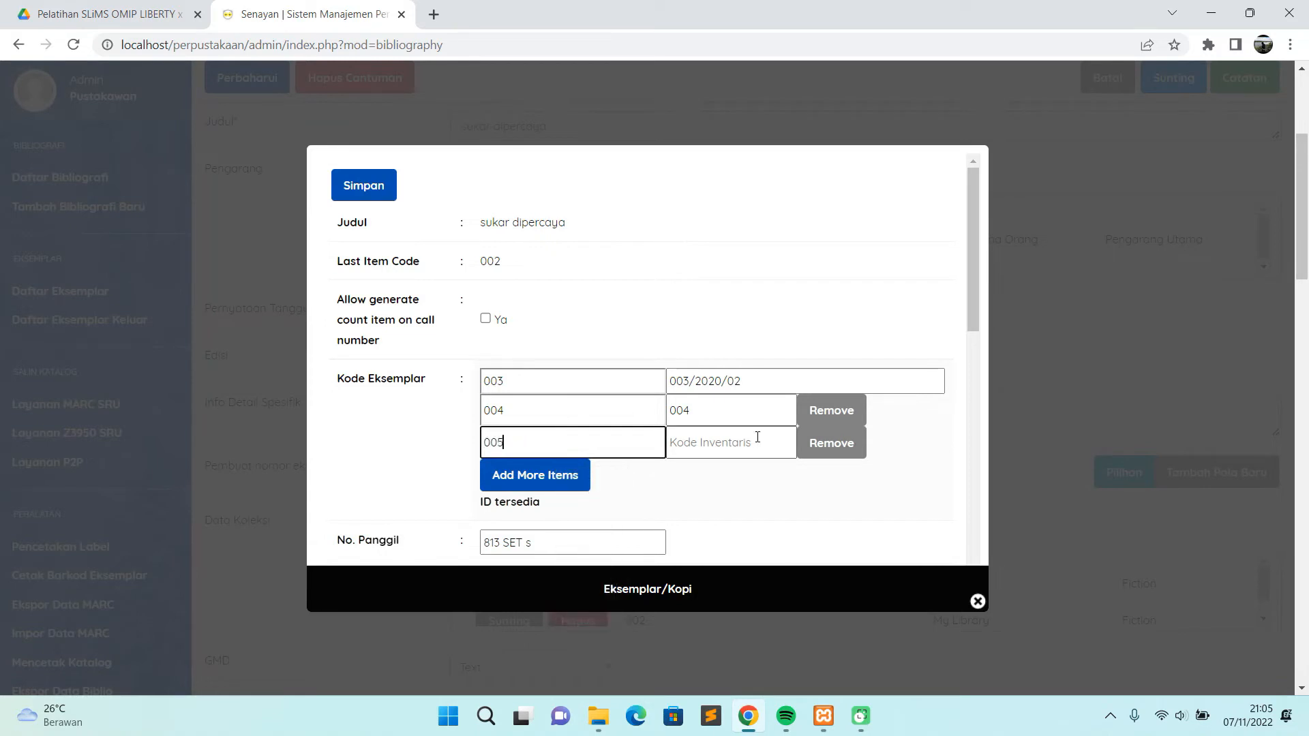
left_click(765, 437)
type("005")
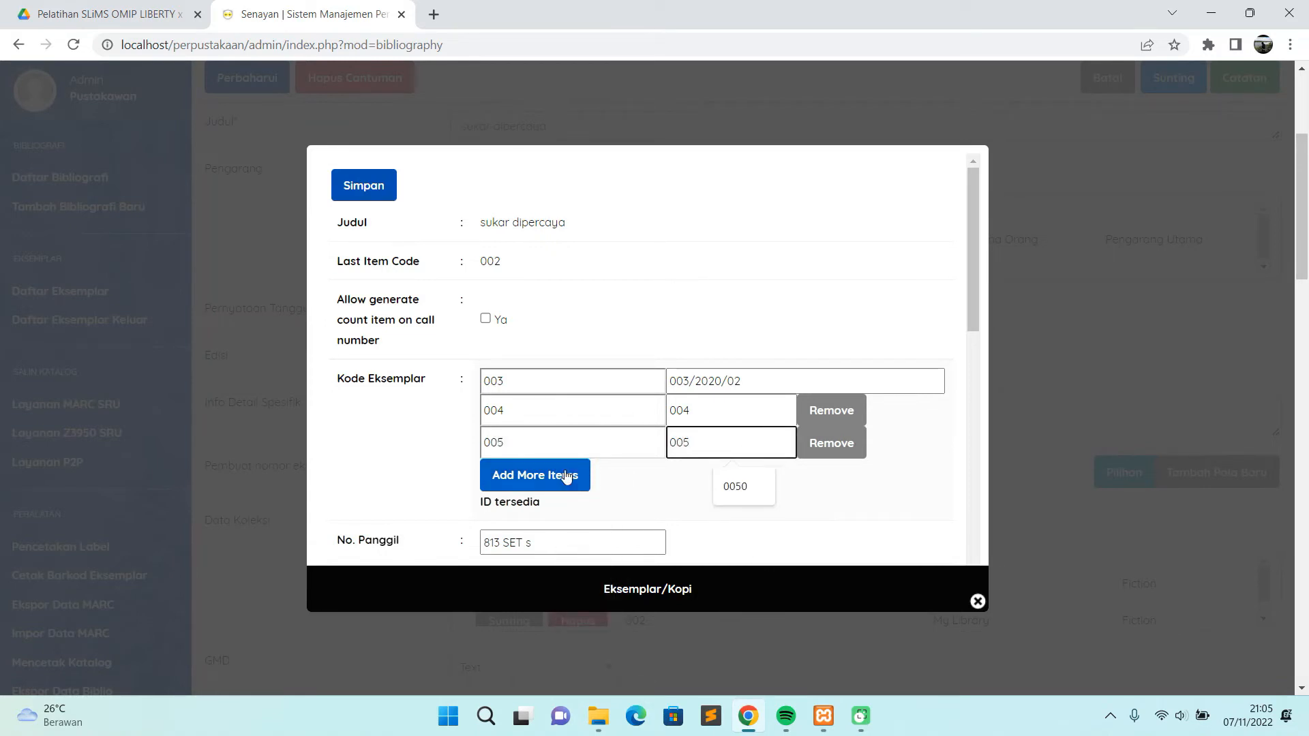
left_click(555, 470)
left_click(554, 474)
type("006")
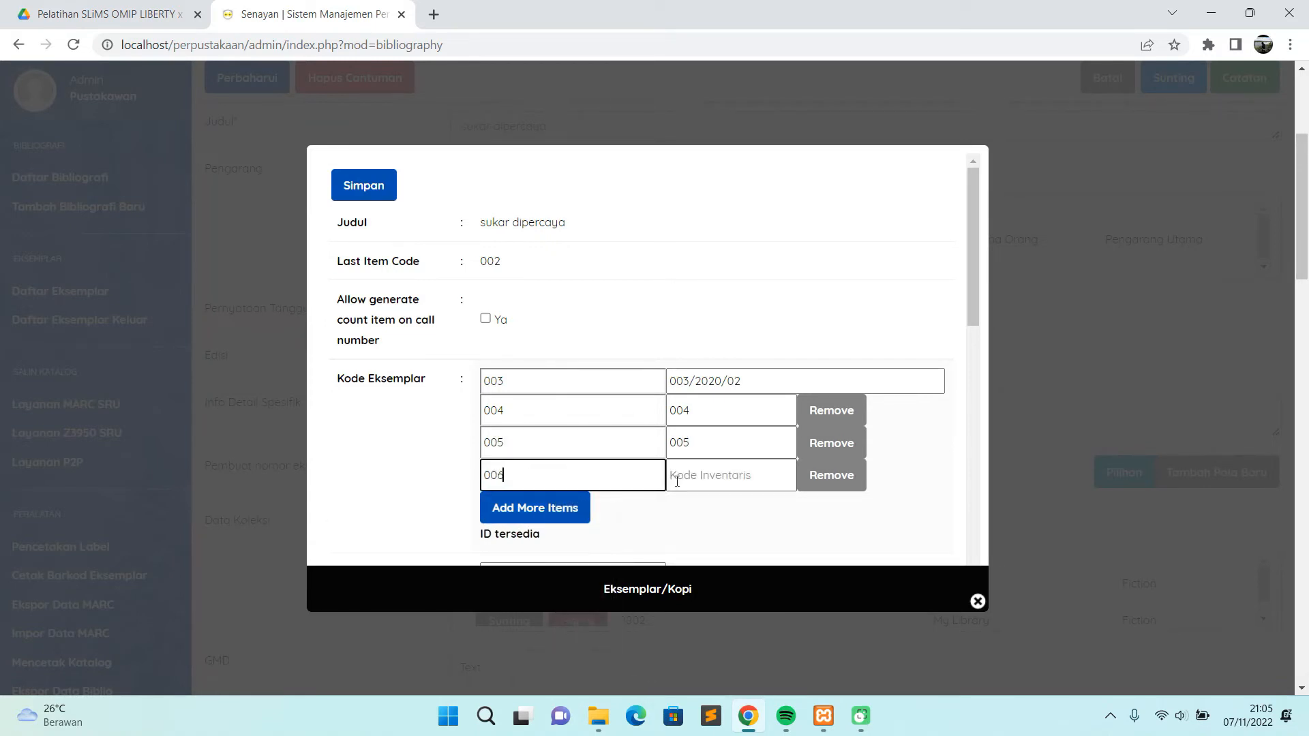
left_click(725, 477)
type("006")
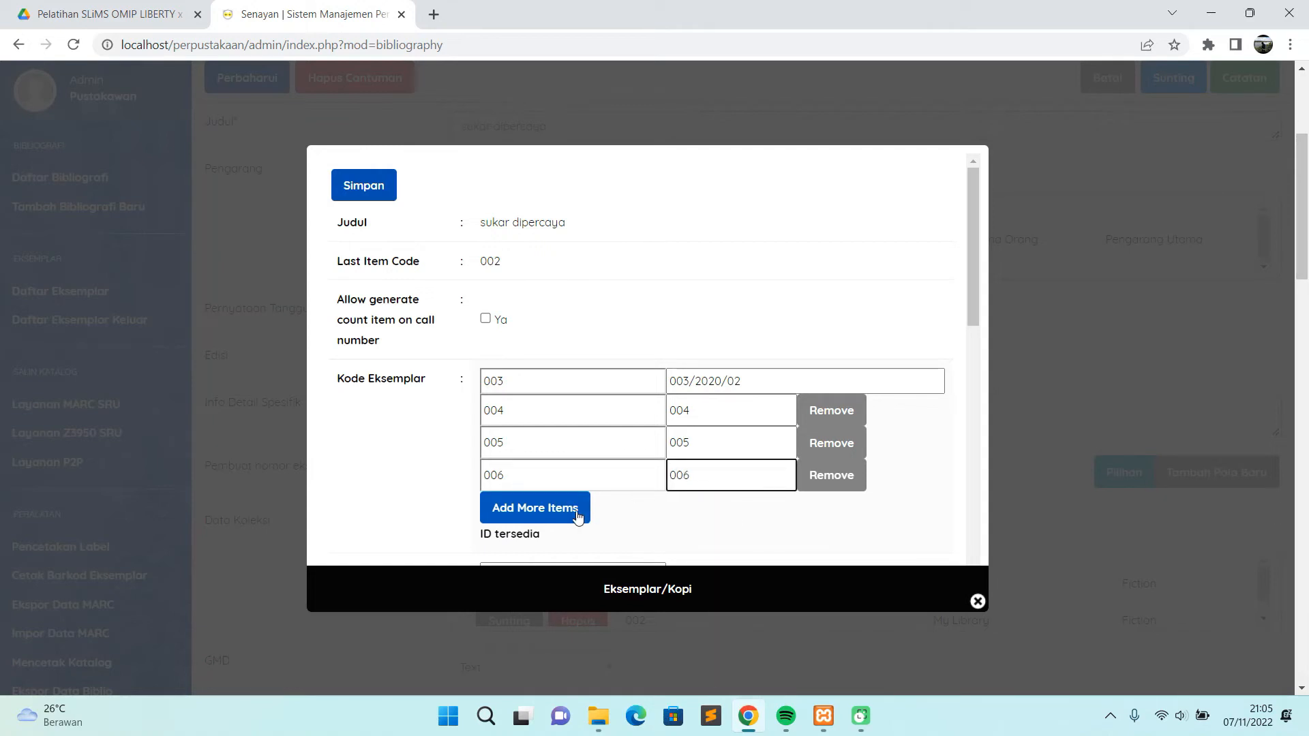
Add copy rows 007 and 008, correcting row 007's inventory code from 008 to 007
left_click(576, 516)
left_click(551, 508)
type("007")
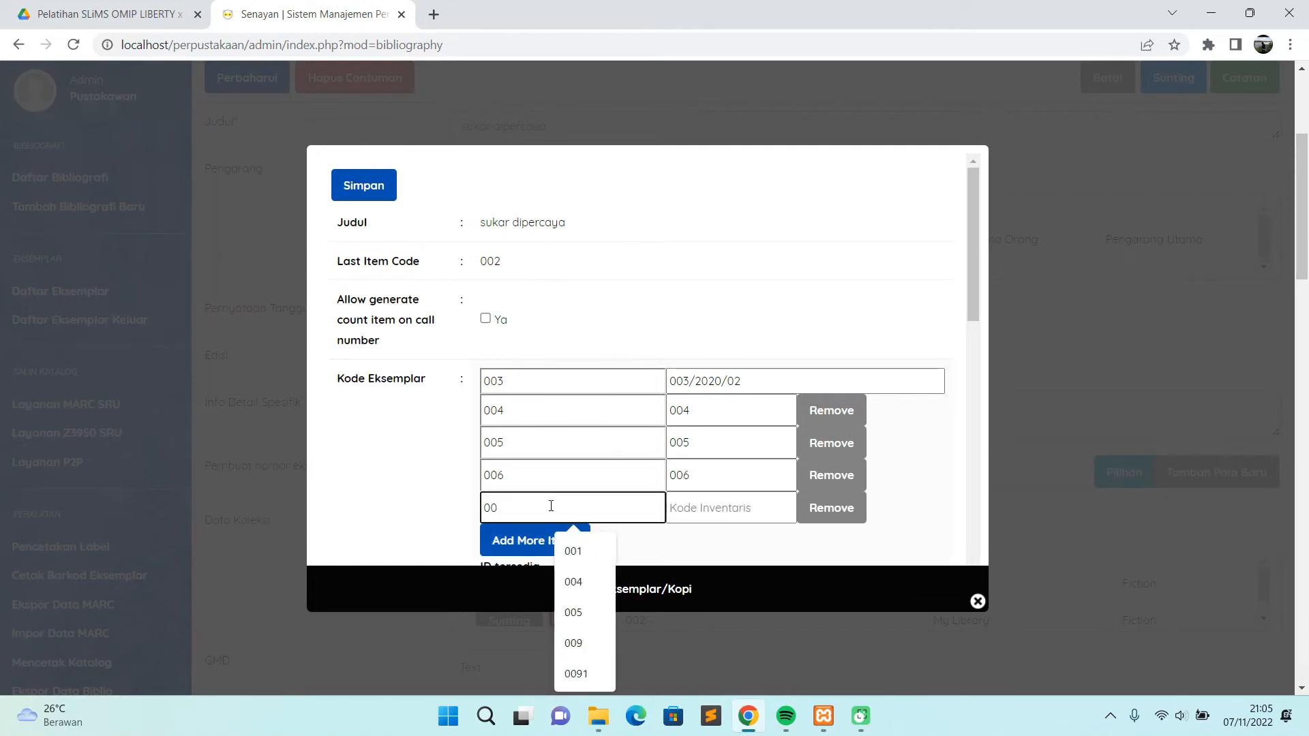
left_click(707, 506)
type("008")
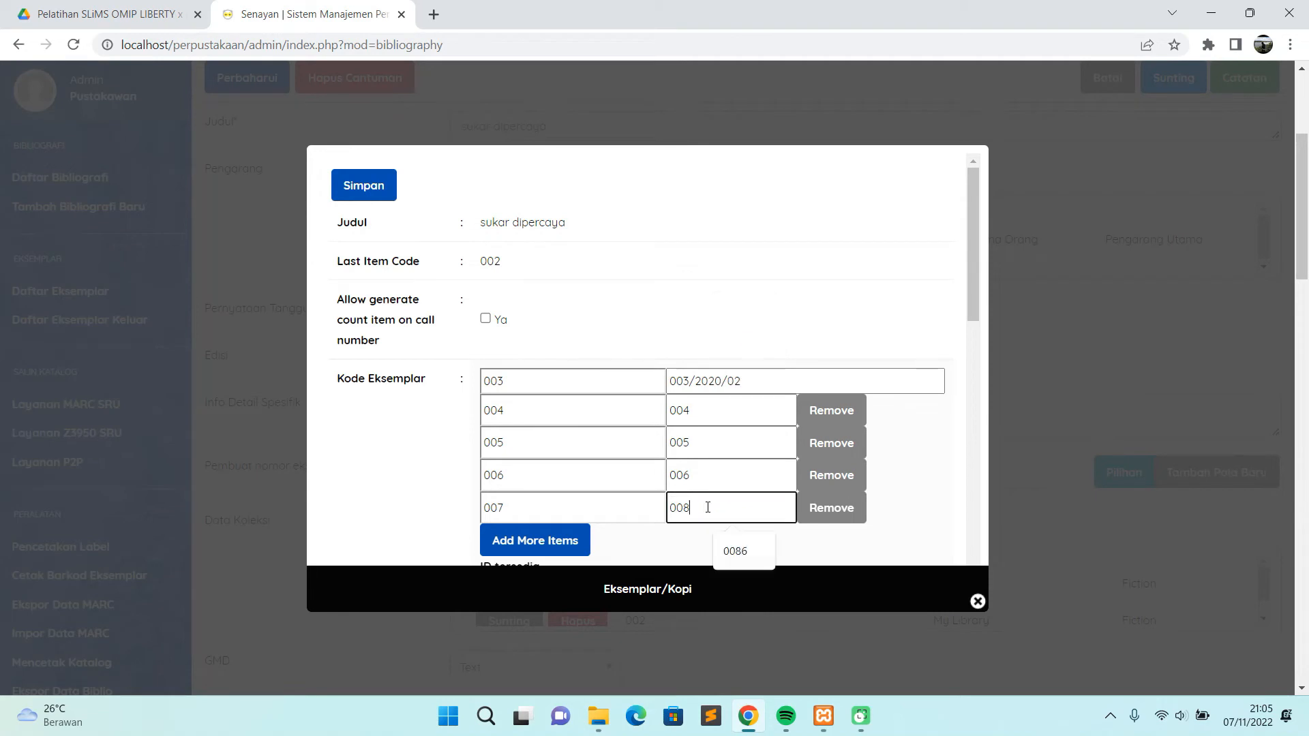
left_click(589, 542)
left_click(548, 539)
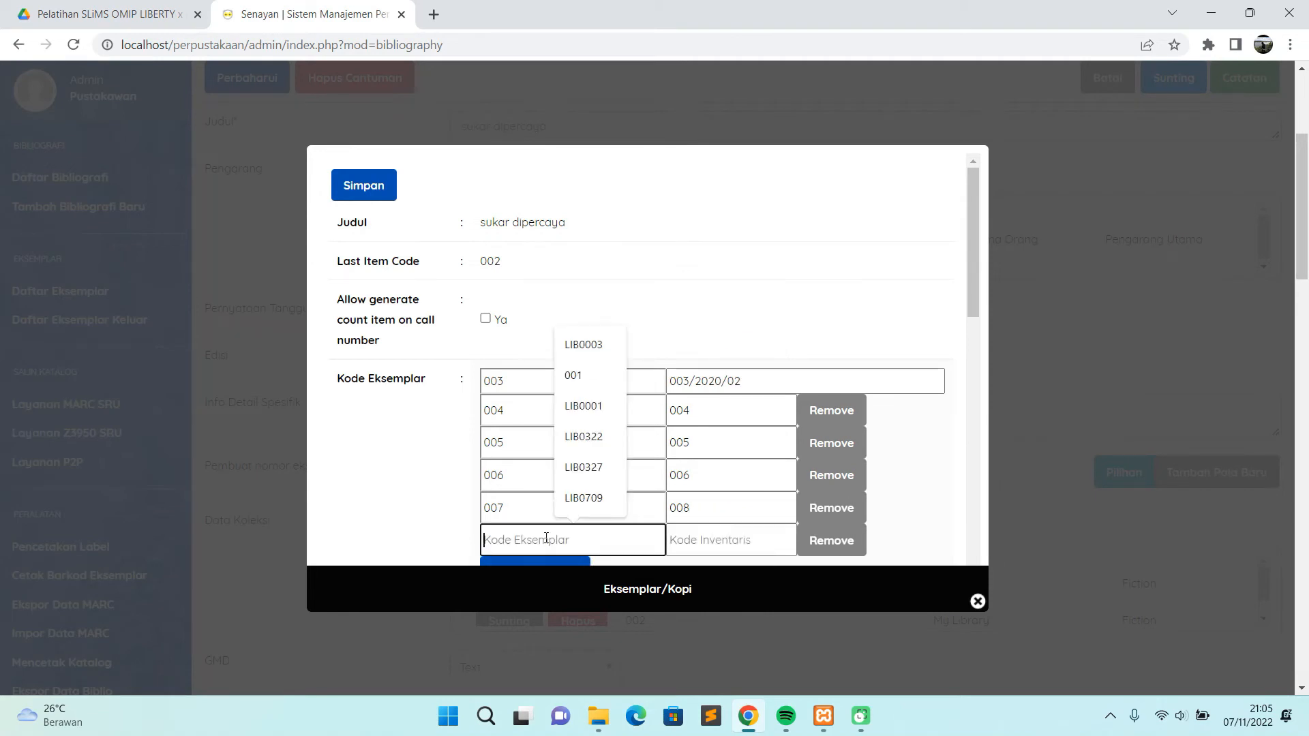
type("008")
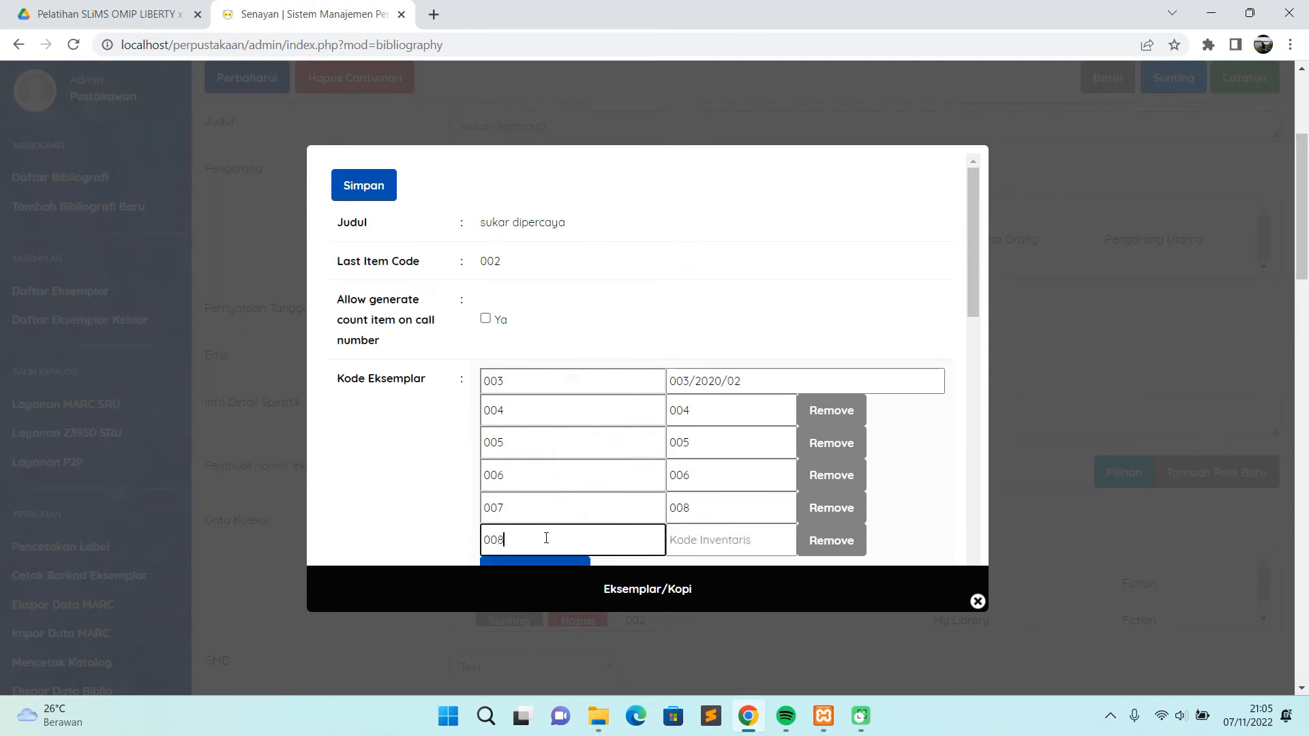
left_click(701, 506)
key("BackSpace")
type("7")
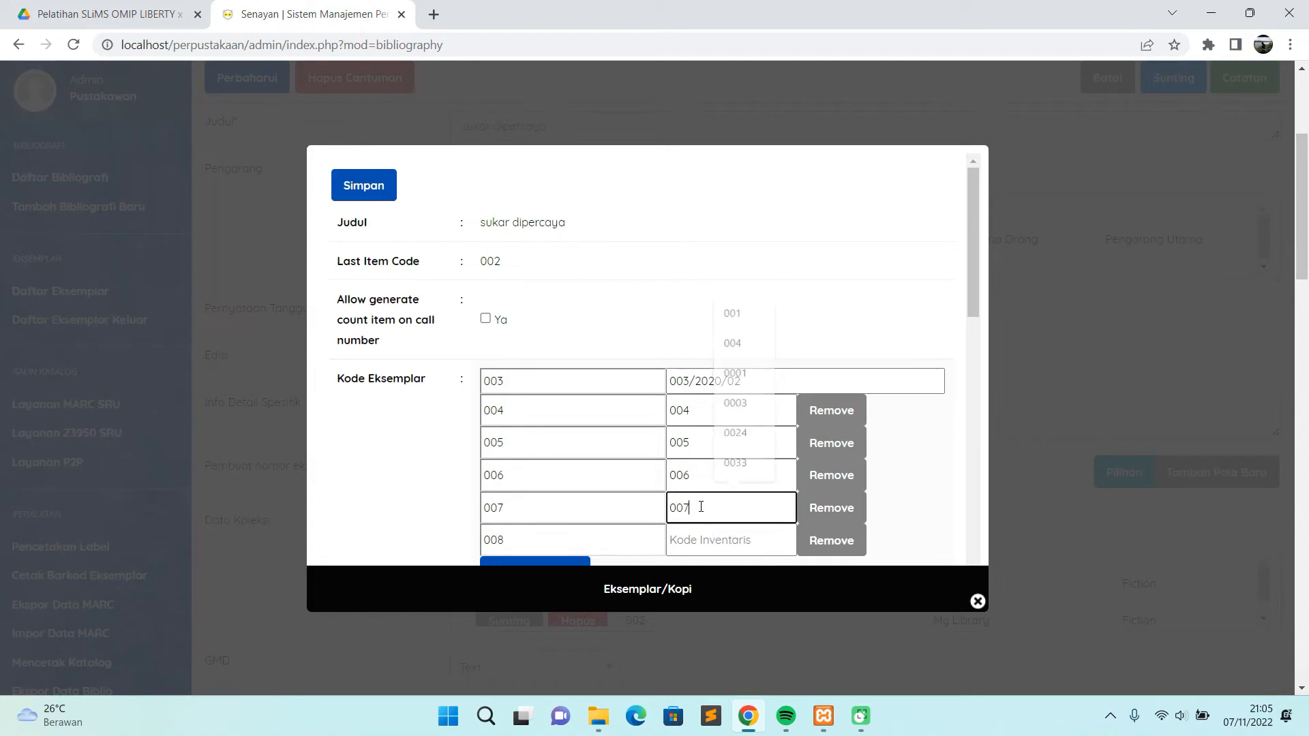
left_click(689, 535)
type("008")
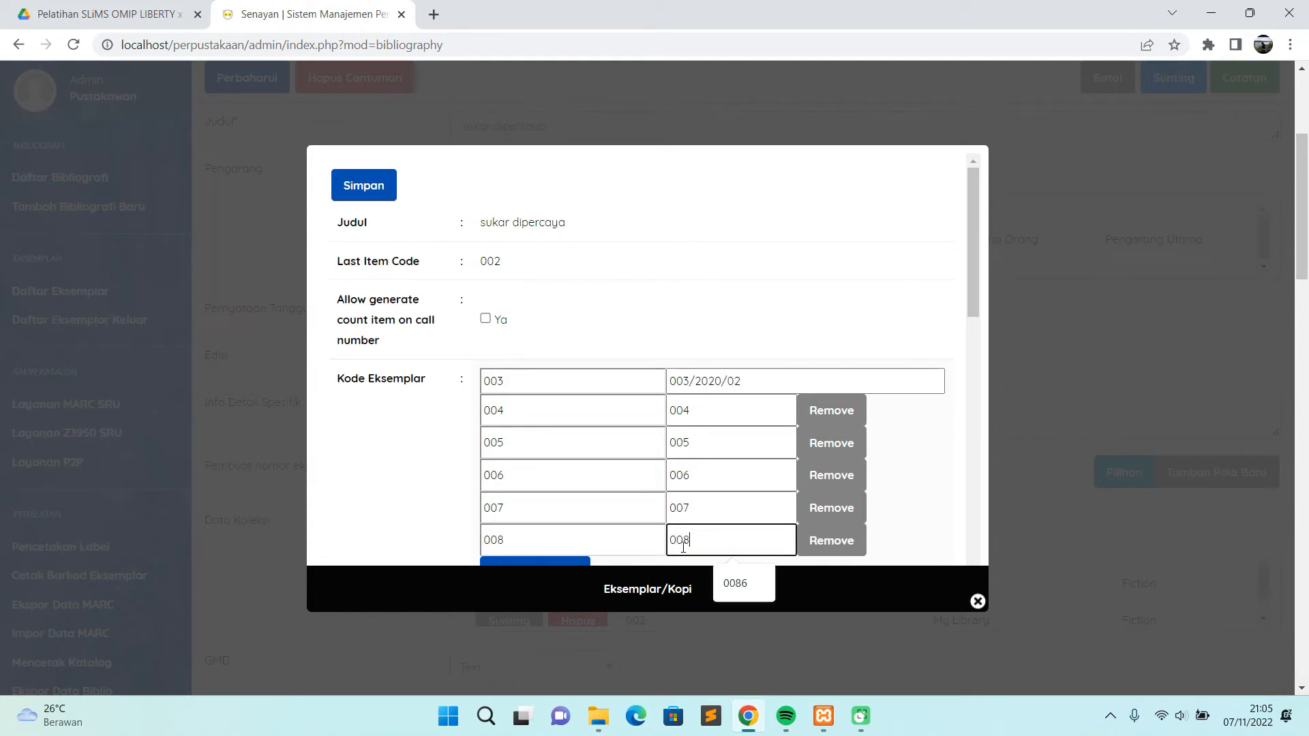
Add copy rows 009 and 010, with inventory code 009 for copy 009
left_click(585, 560)
scroll(600, 504, "down", 3)
left_click(556, 401)
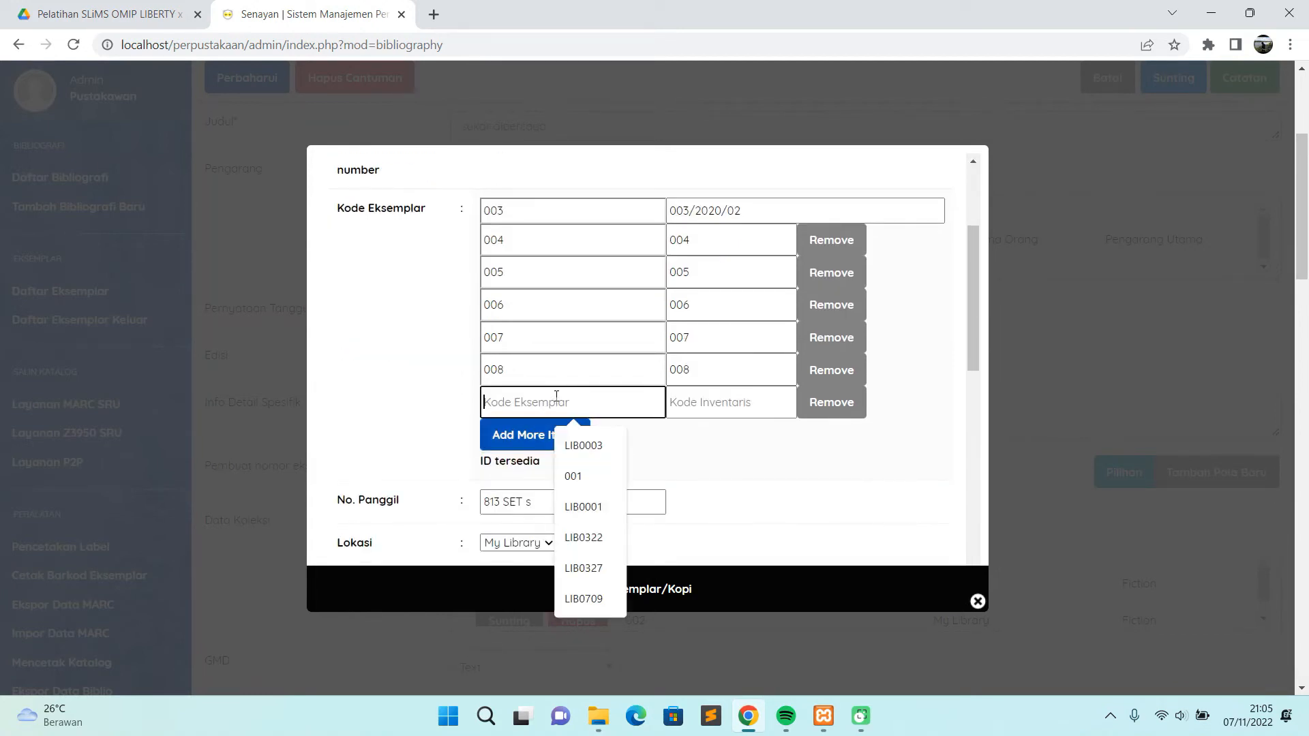
type("009")
left_click(718, 403)
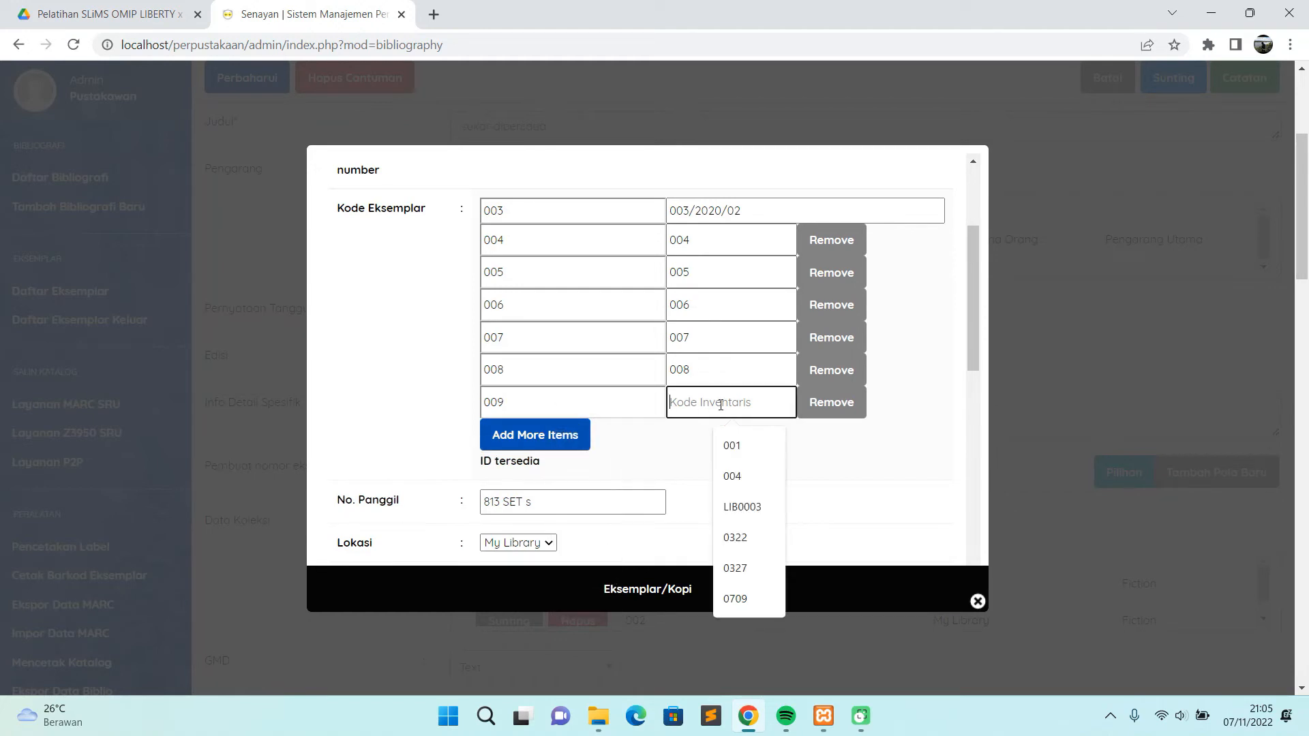
type("009")
left_click(574, 434)
left_click(564, 434)
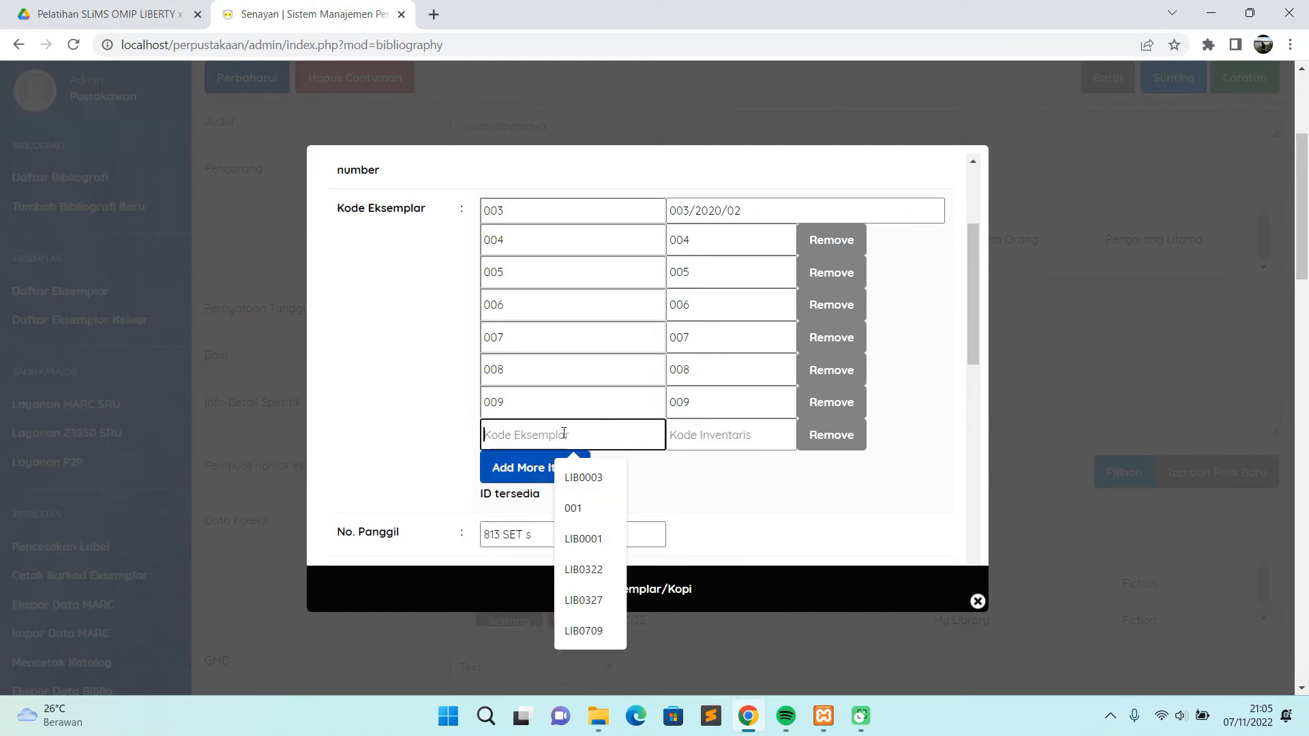
type("010")
left_click(709, 436)
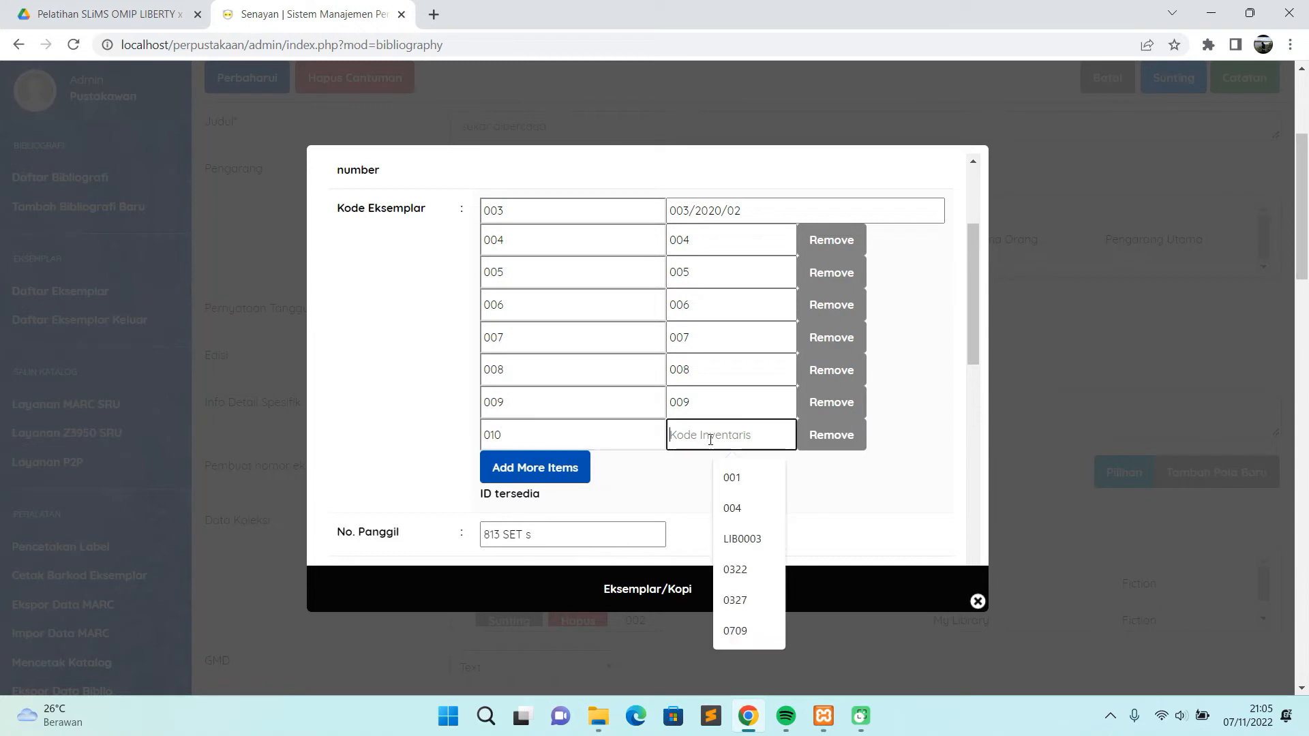
Enter inventory code 010 for the last row and set Tipe Koleksi to Fiction
type("010")
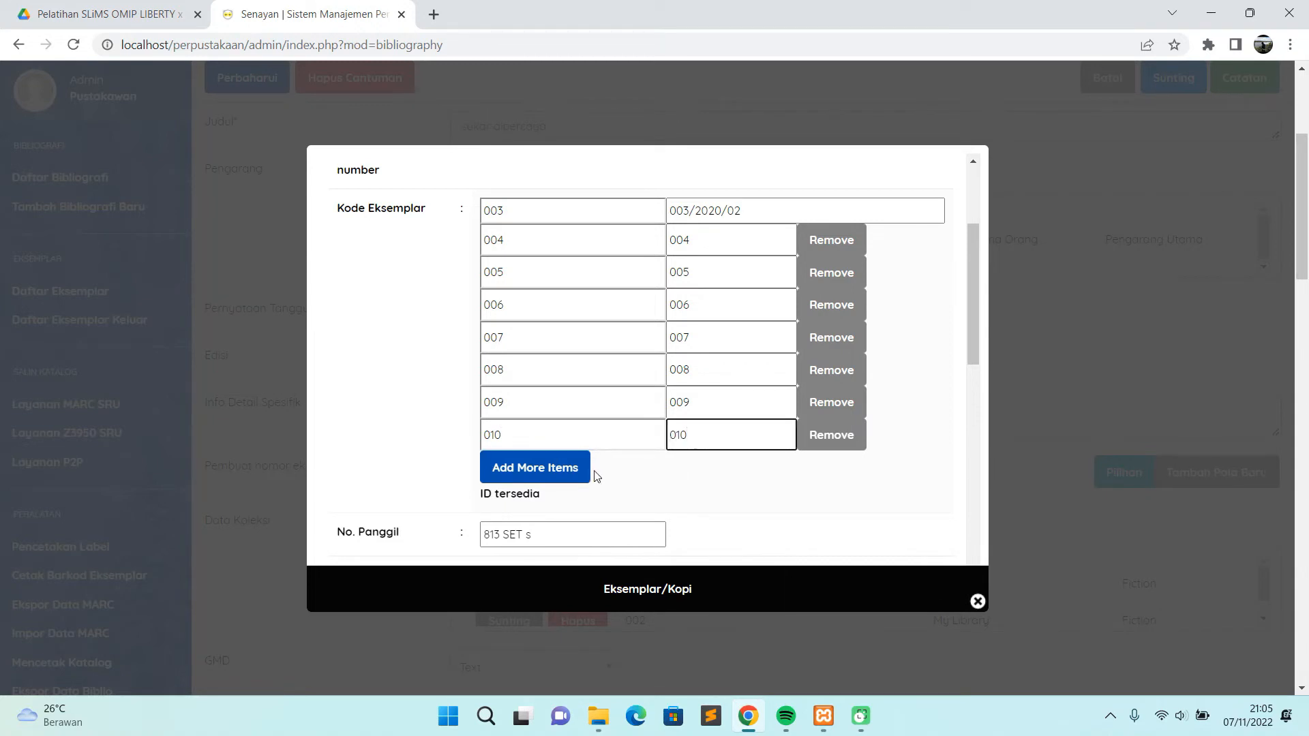
scroll(593, 476, "down", 1)
scroll(594, 474, "down", 1)
scroll(576, 480, "up", 4)
scroll(559, 484, "down", 6)
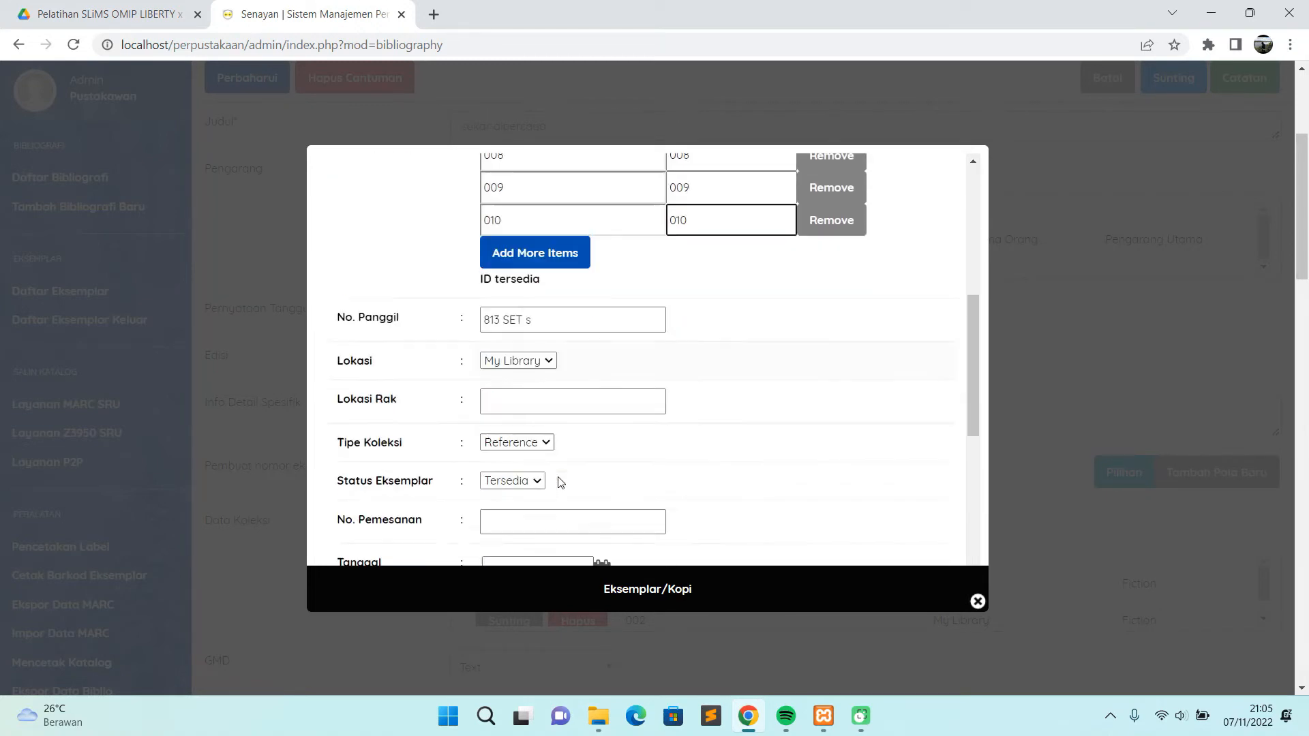
left_click(529, 402)
left_click(521, 449)
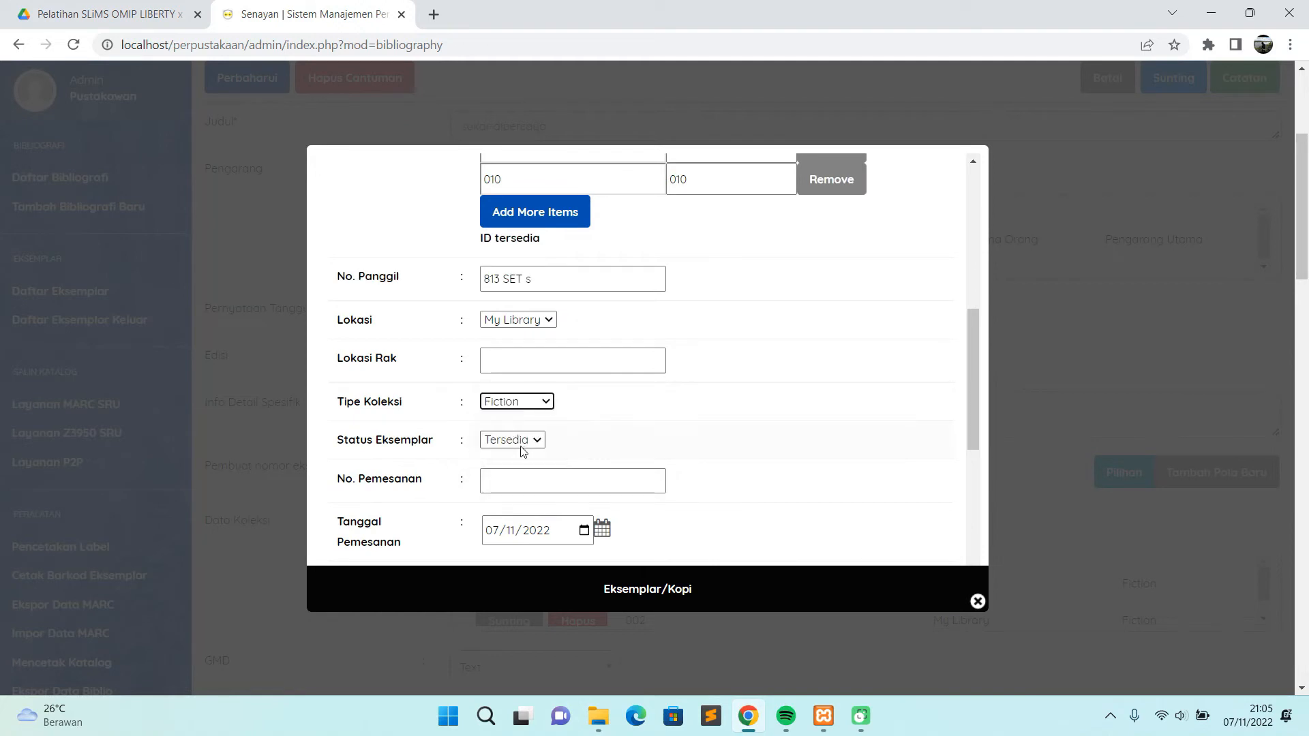
Save the new copies with Simpan and dismiss the localhost confirmation
scroll(412, 416, "up", 5)
left_click(371, 194)
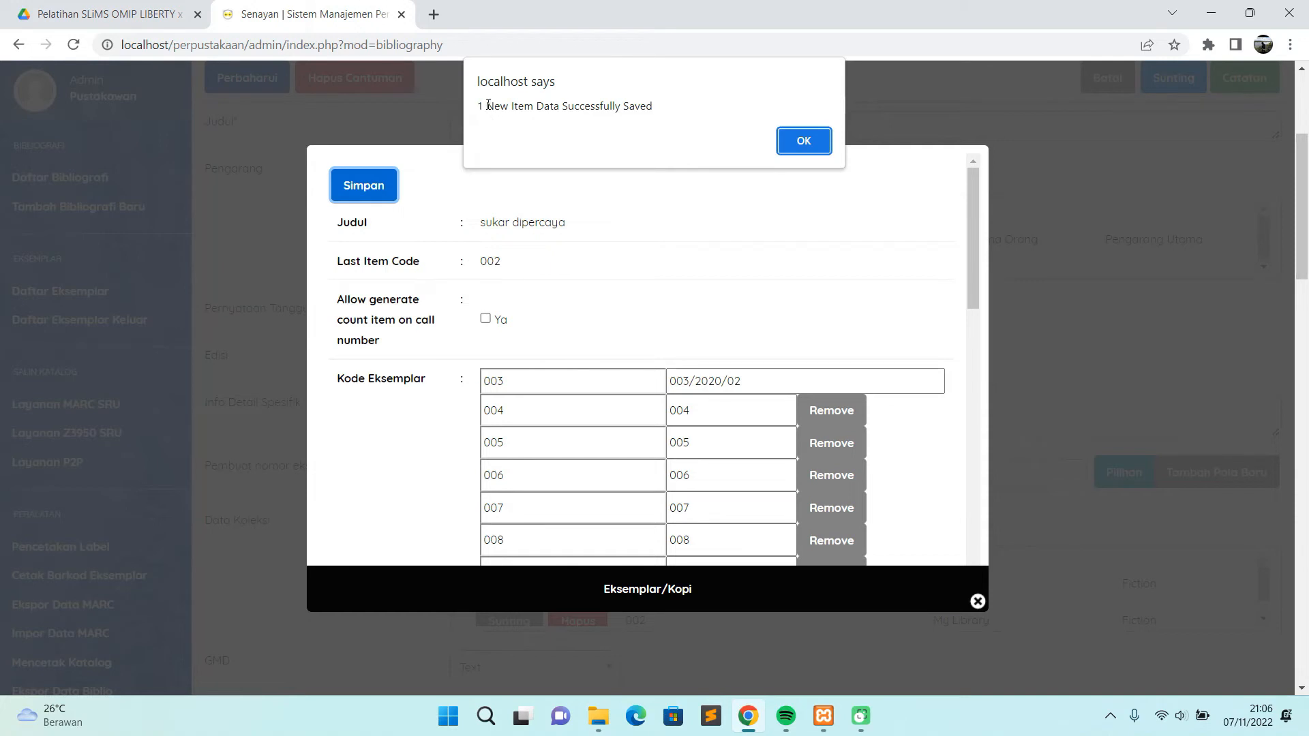
left_click_drag(488, 106, 479, 106)
left_click(804, 143)
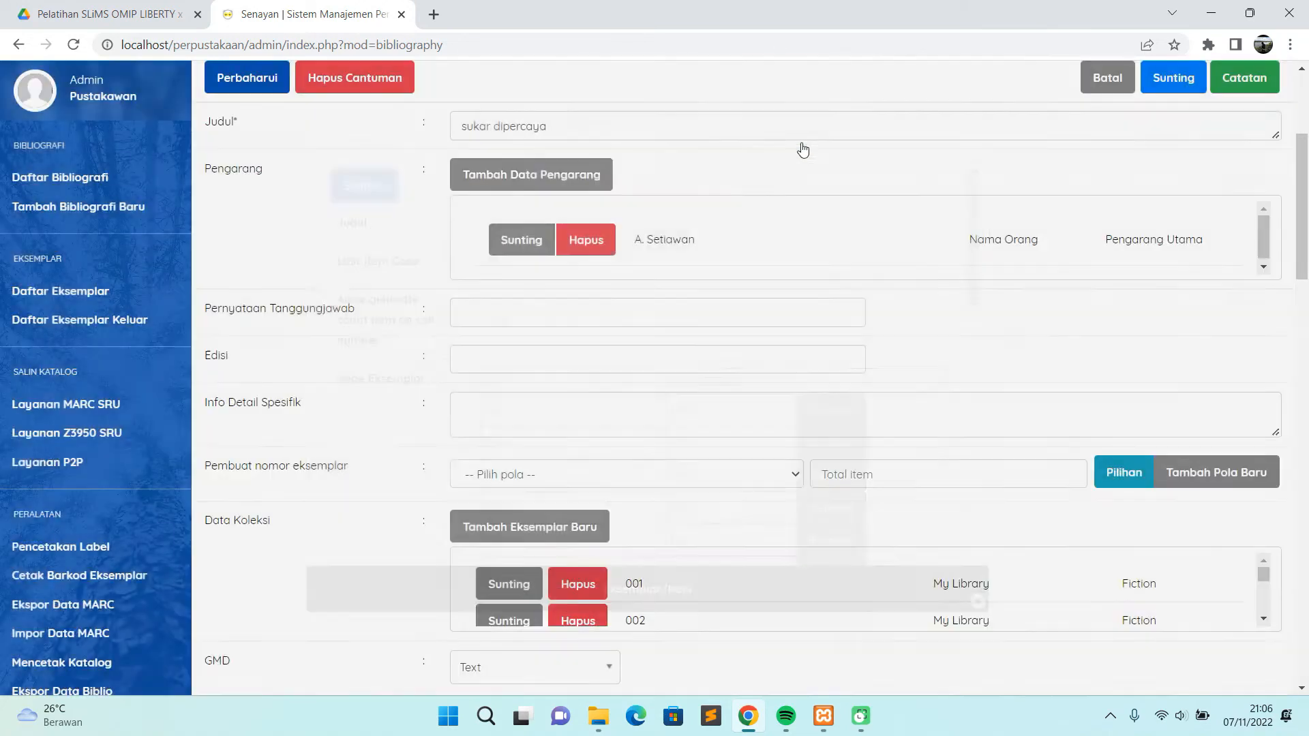
Update the 'sukar dipercaya' record and confirm the bibliography list shows 10 copies
scroll(600, 296, "up", 3)
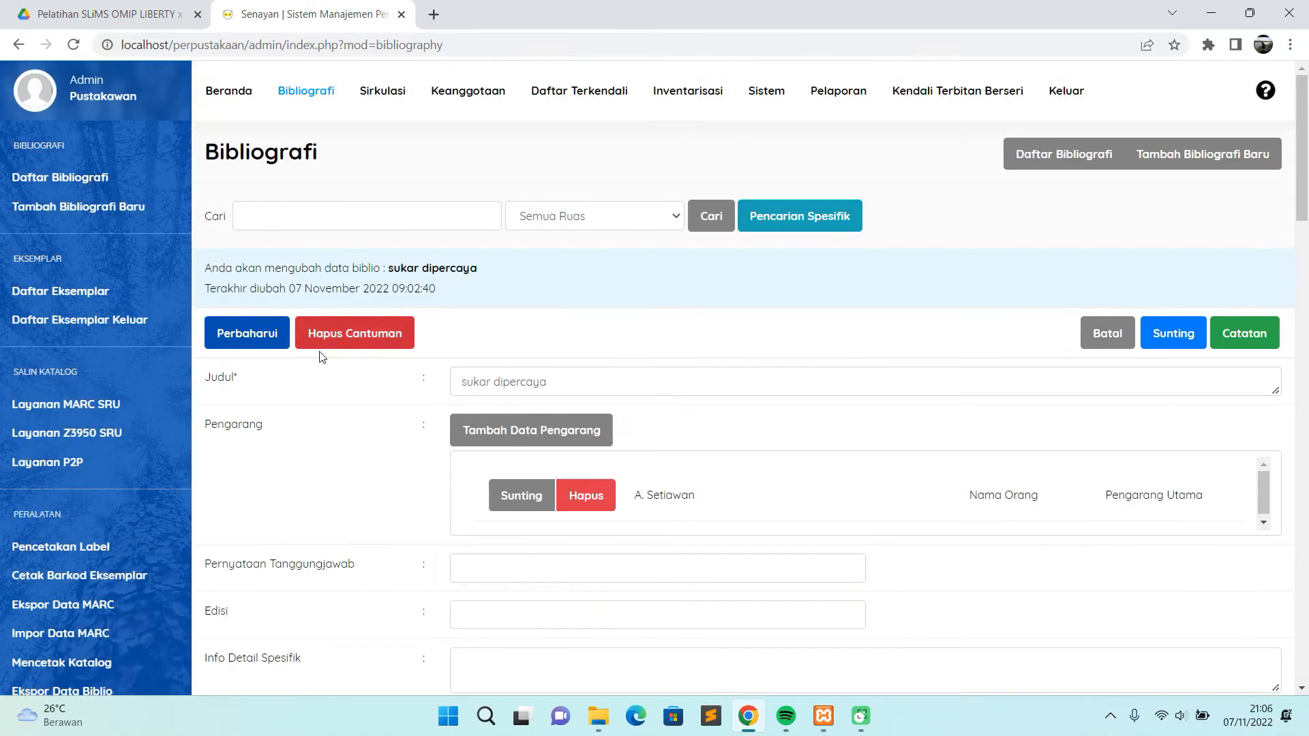
left_click(257, 338)
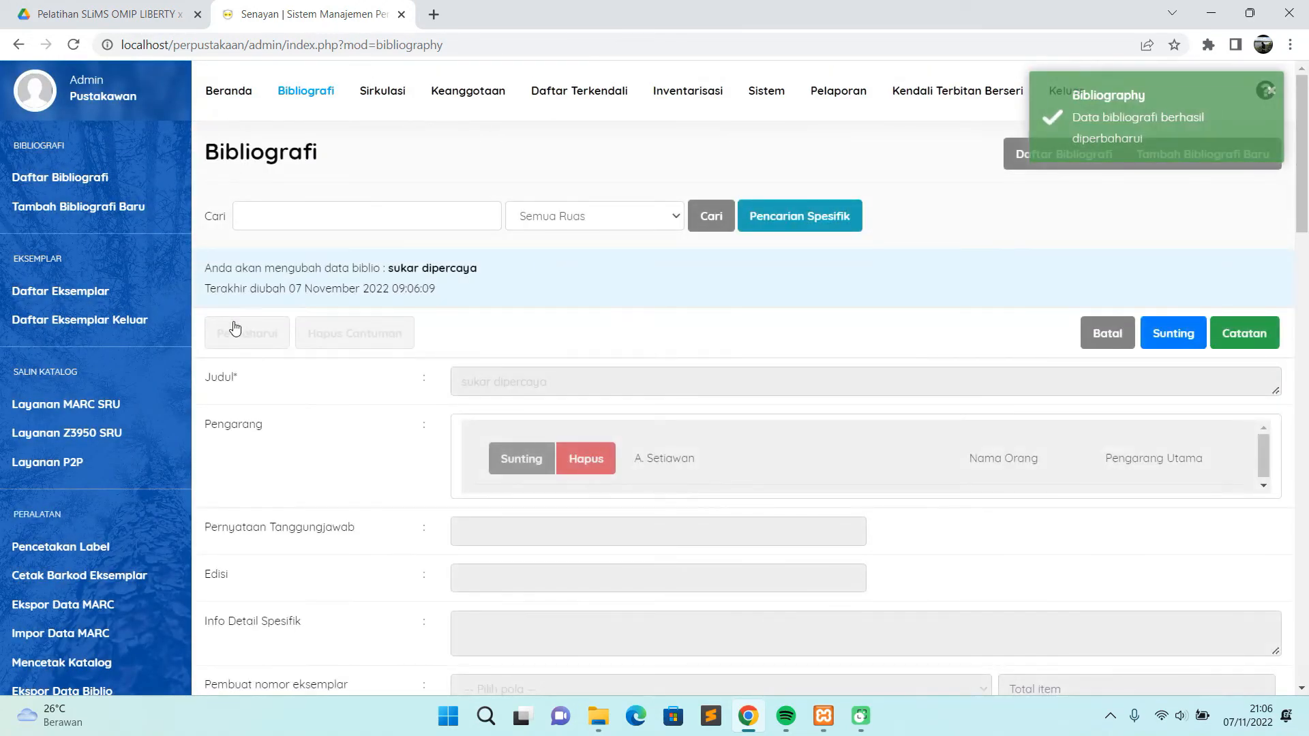
left_click(91, 186)
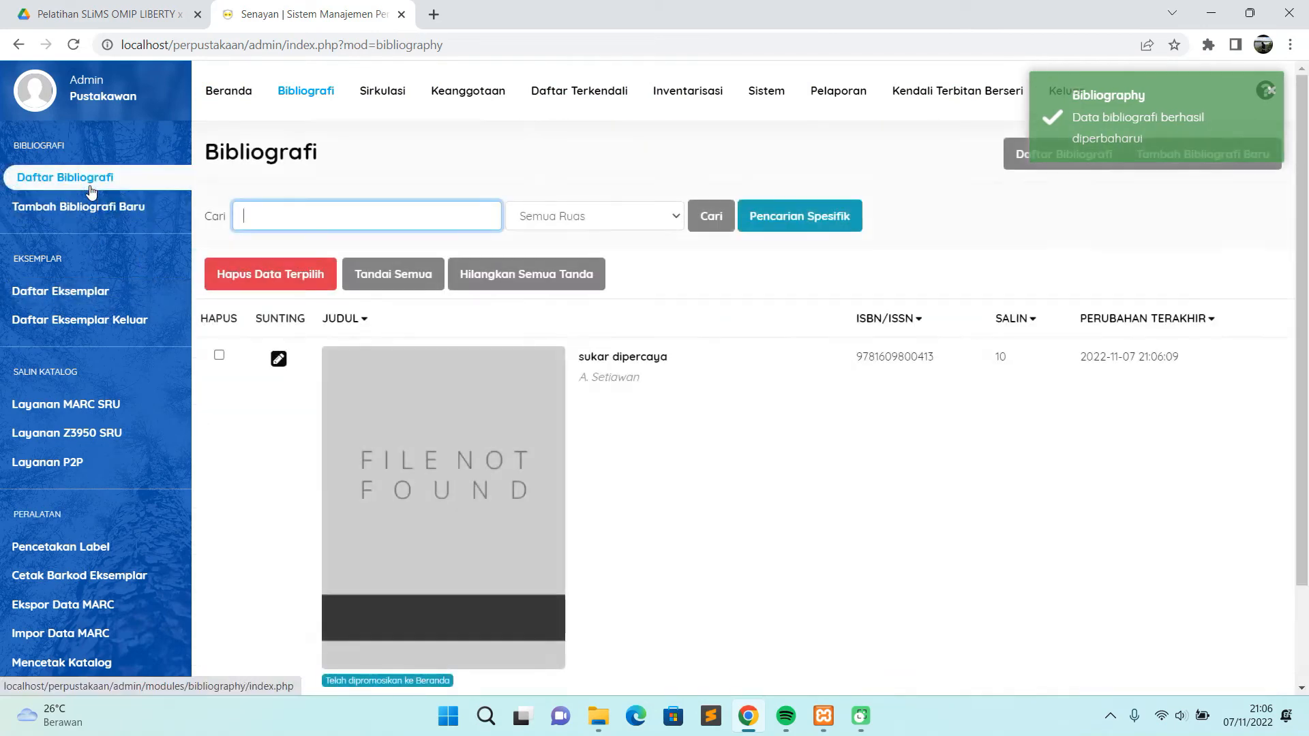
double_click(997, 366)
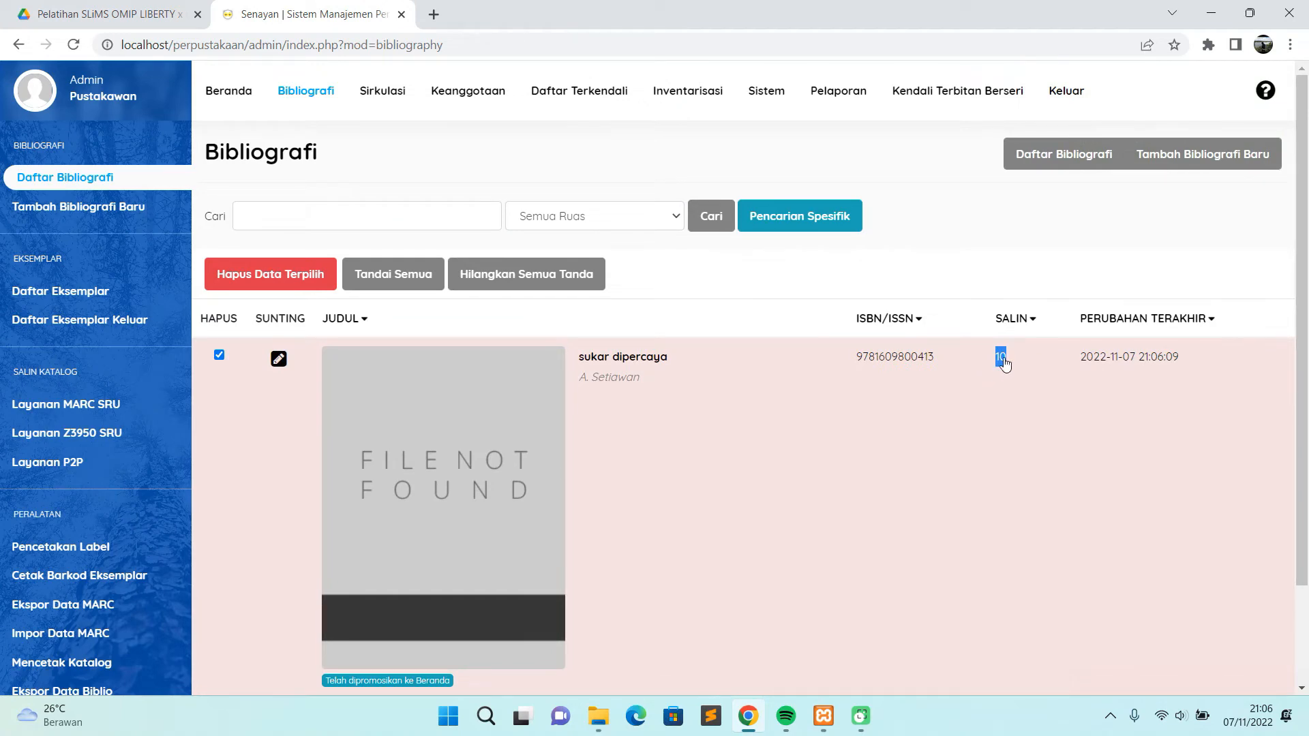
left_click(49, 291)
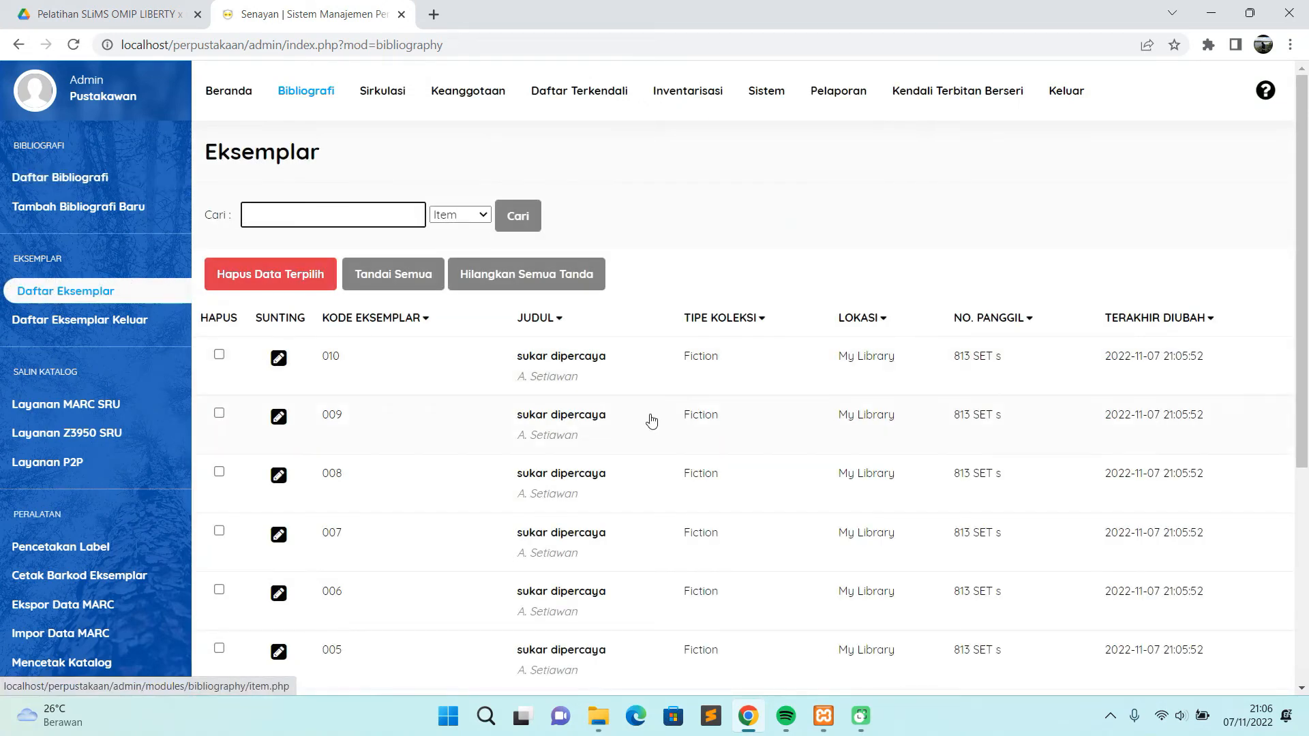
scroll(651, 421, "down", 1)
scroll(654, 424, "down", 4)
scroll(599, 526, "up", 4)
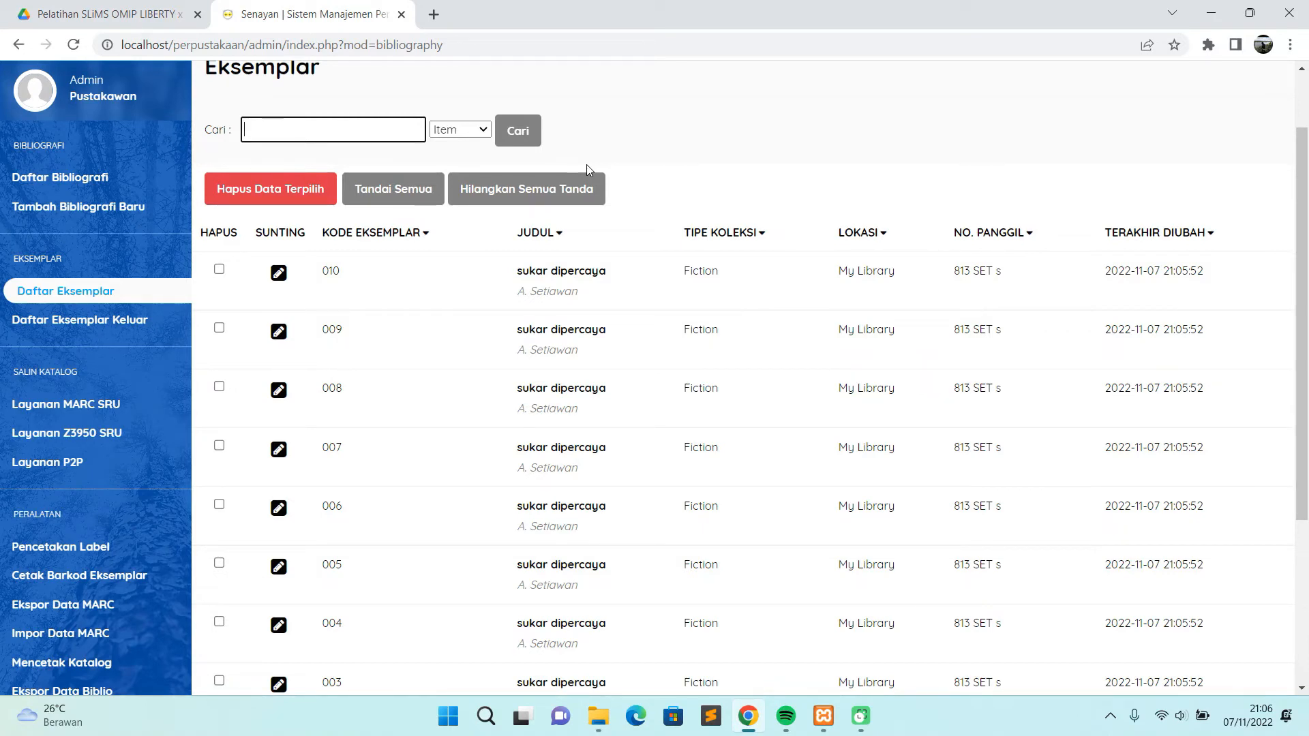
left_click(65, 178)
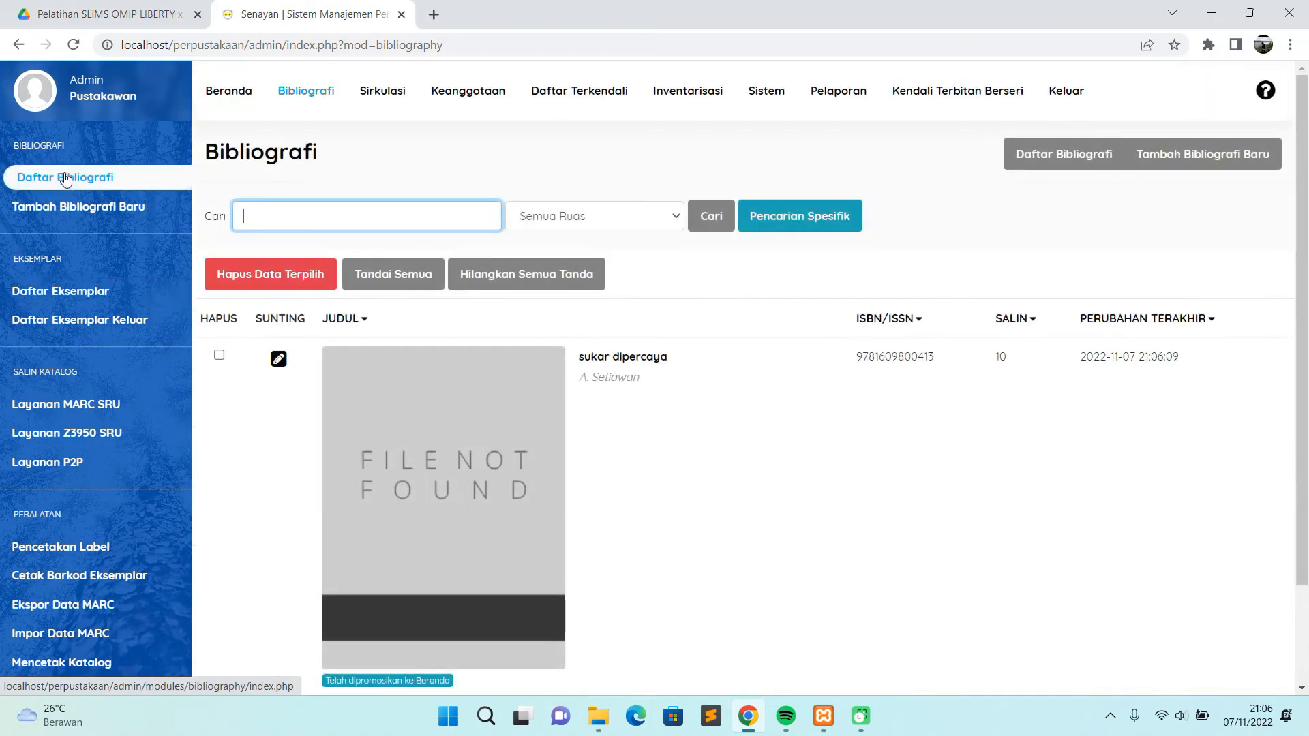
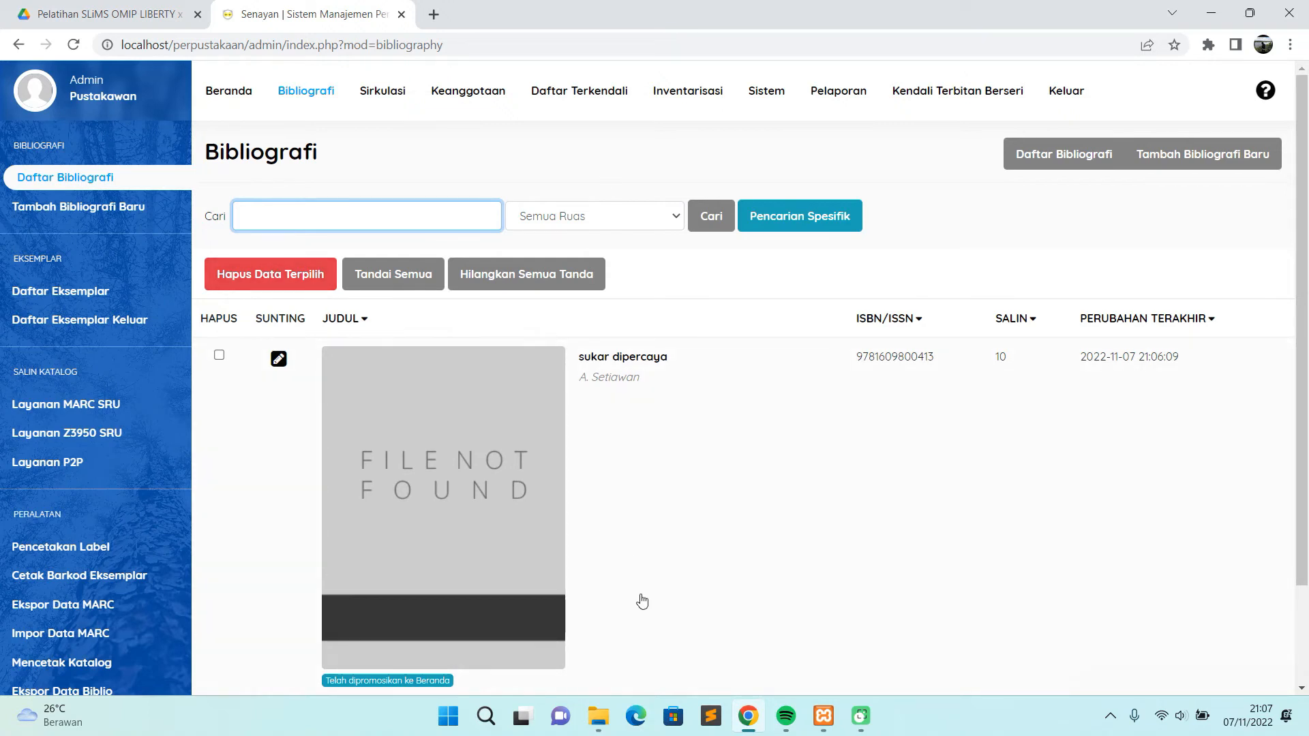
Bring File Explorer forward and open INSTALL SLiMS-9 on Local Disk (F:)
mouse_move(607, 727)
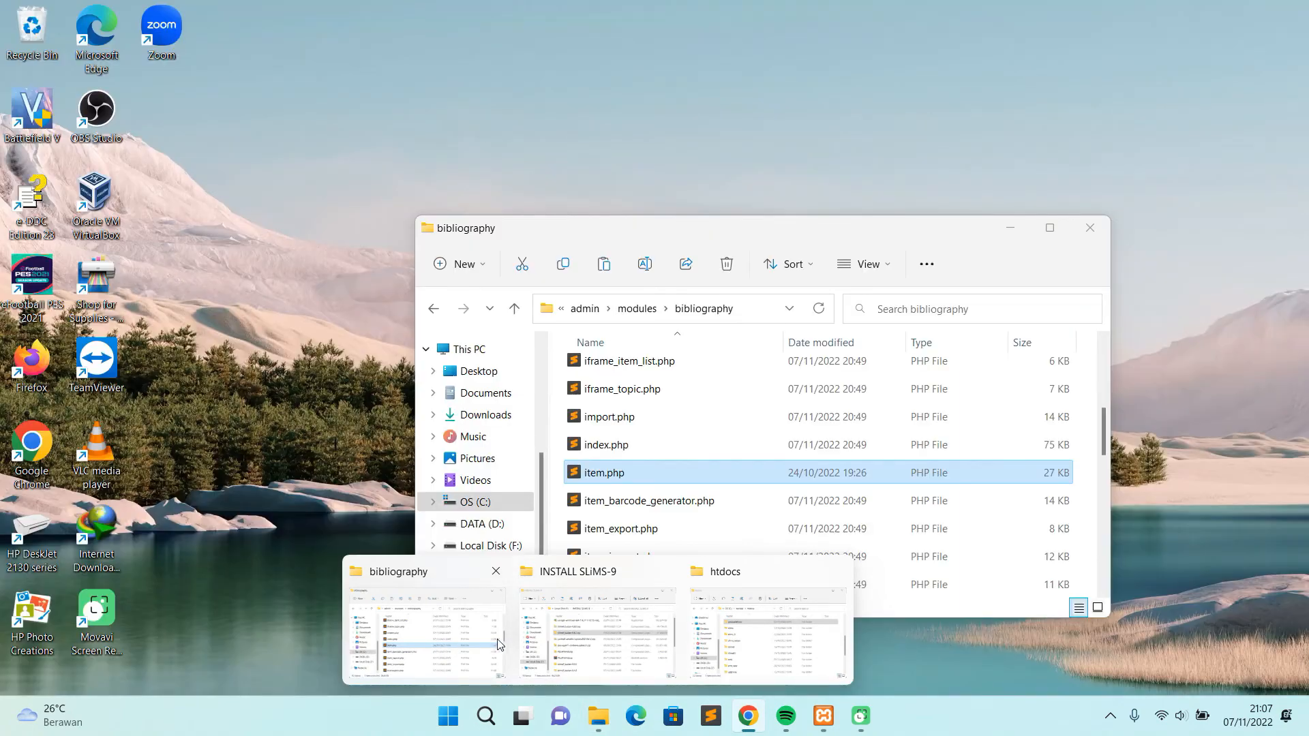
mouse_move(578, 635)
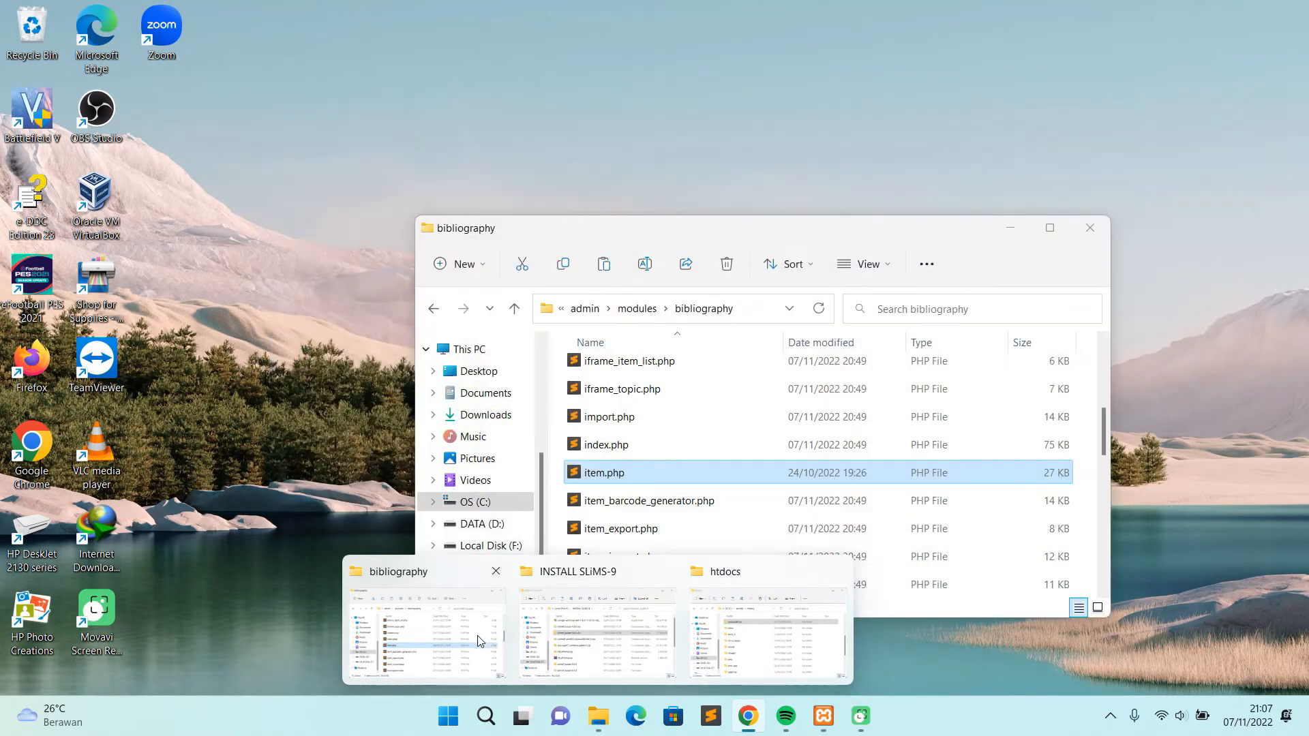
mouse_move(704, 627)
left_click(465, 634)
left_click(501, 545)
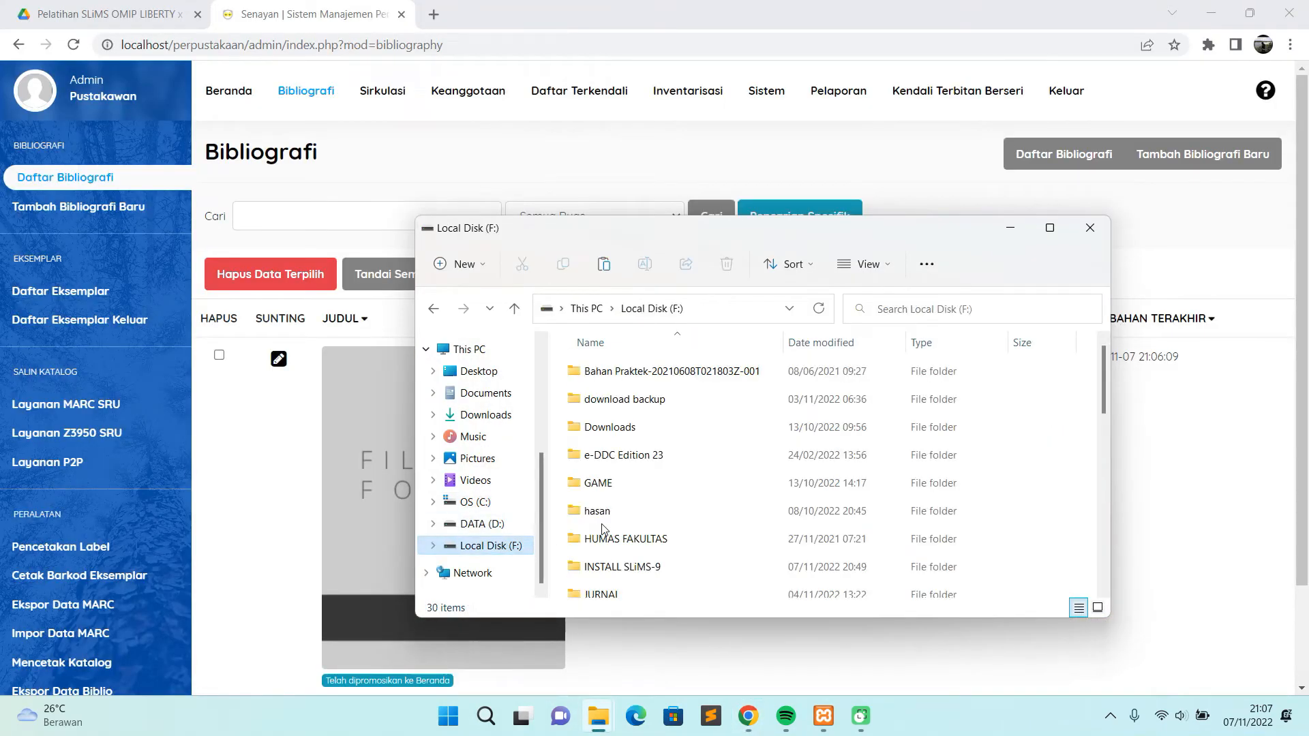
left_click(629, 572)
double_click(629, 577)
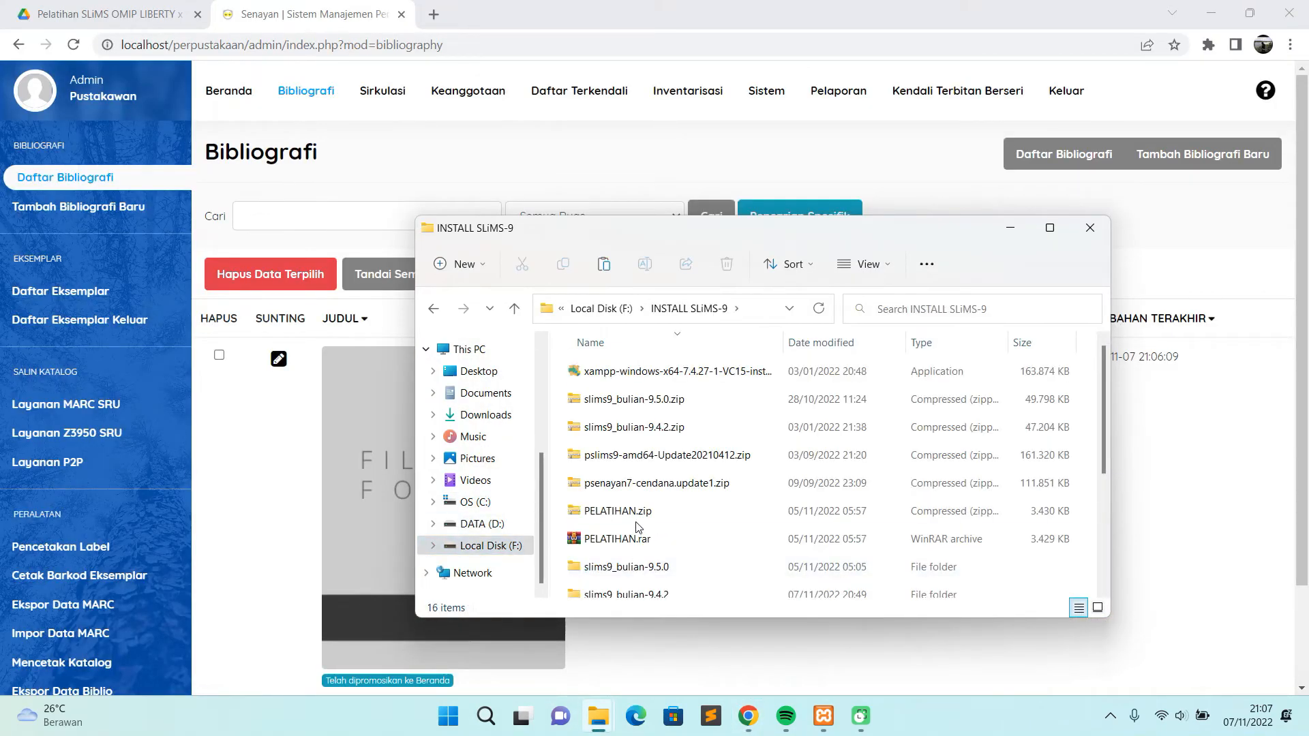
Open PELATIHAN > Label&barcode upgrade warna+cut title+center, then return to SLiMS
scroll(648, 538, "down", 1)
scroll(653, 542, "down", 1)
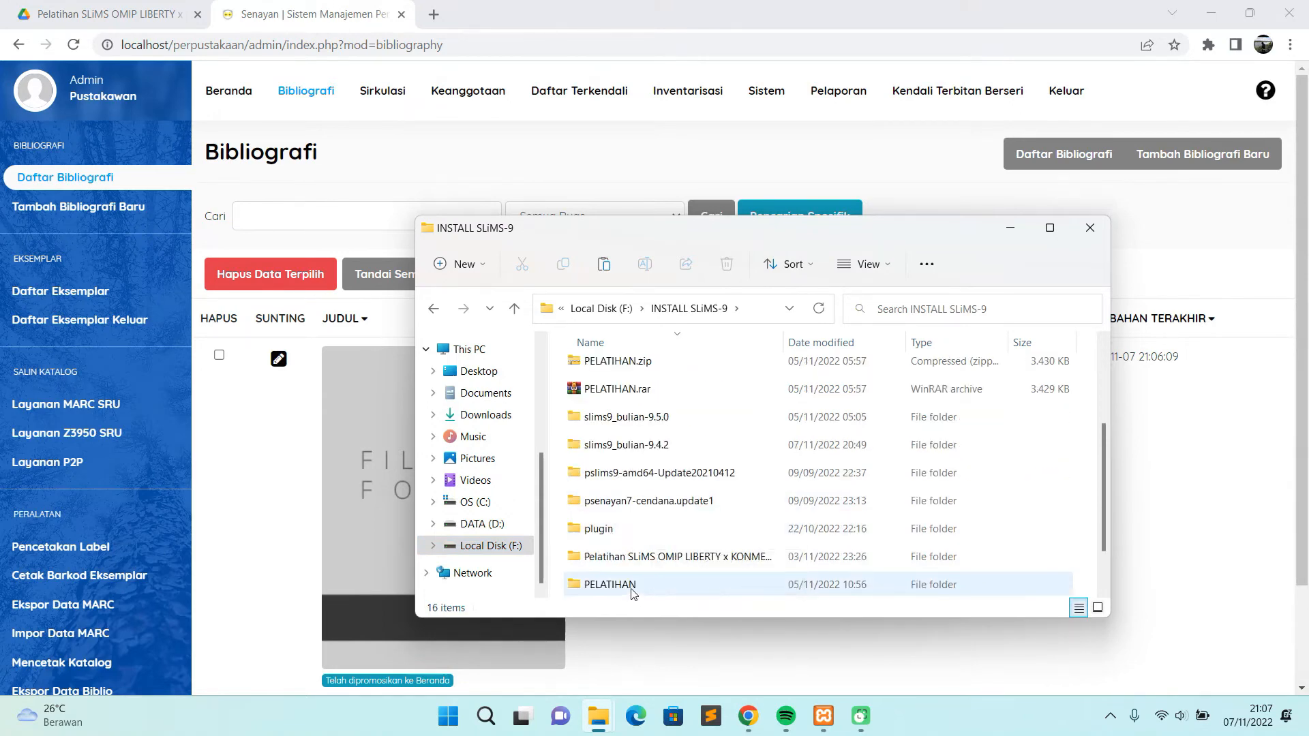
double_click(595, 587)
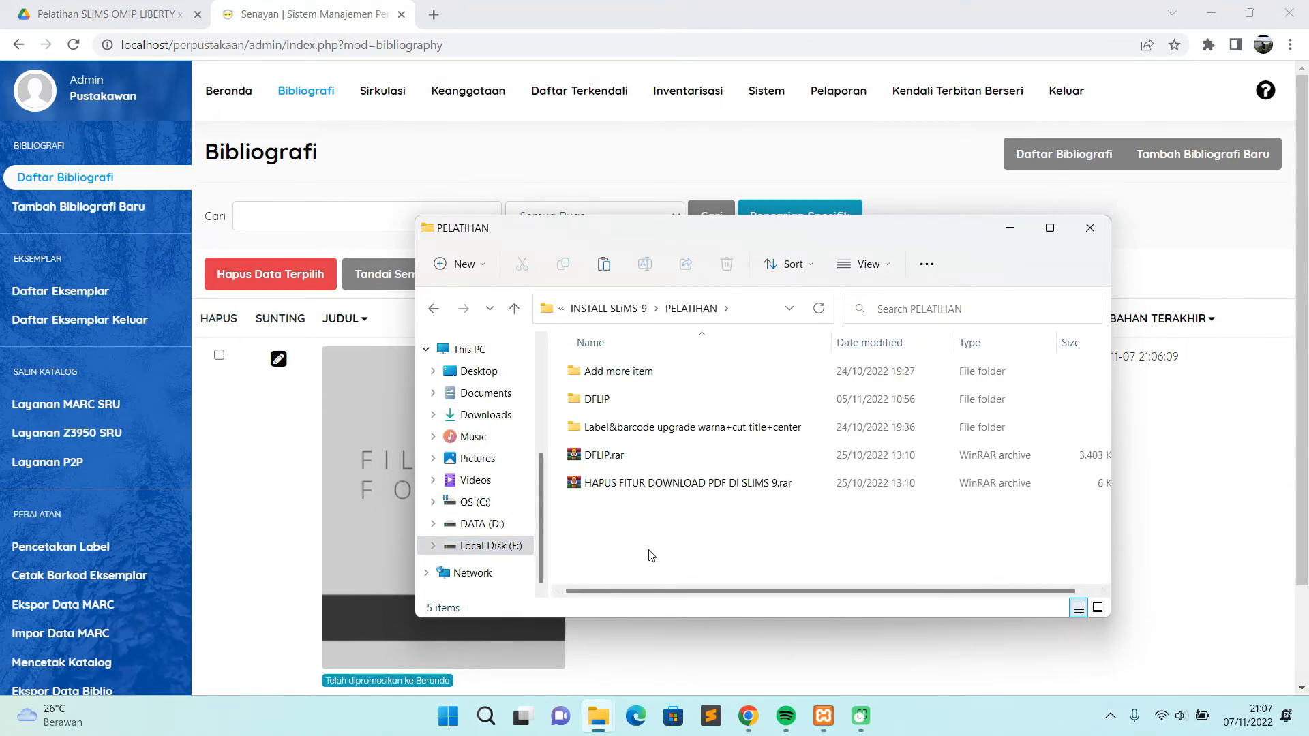
left_click(662, 443)
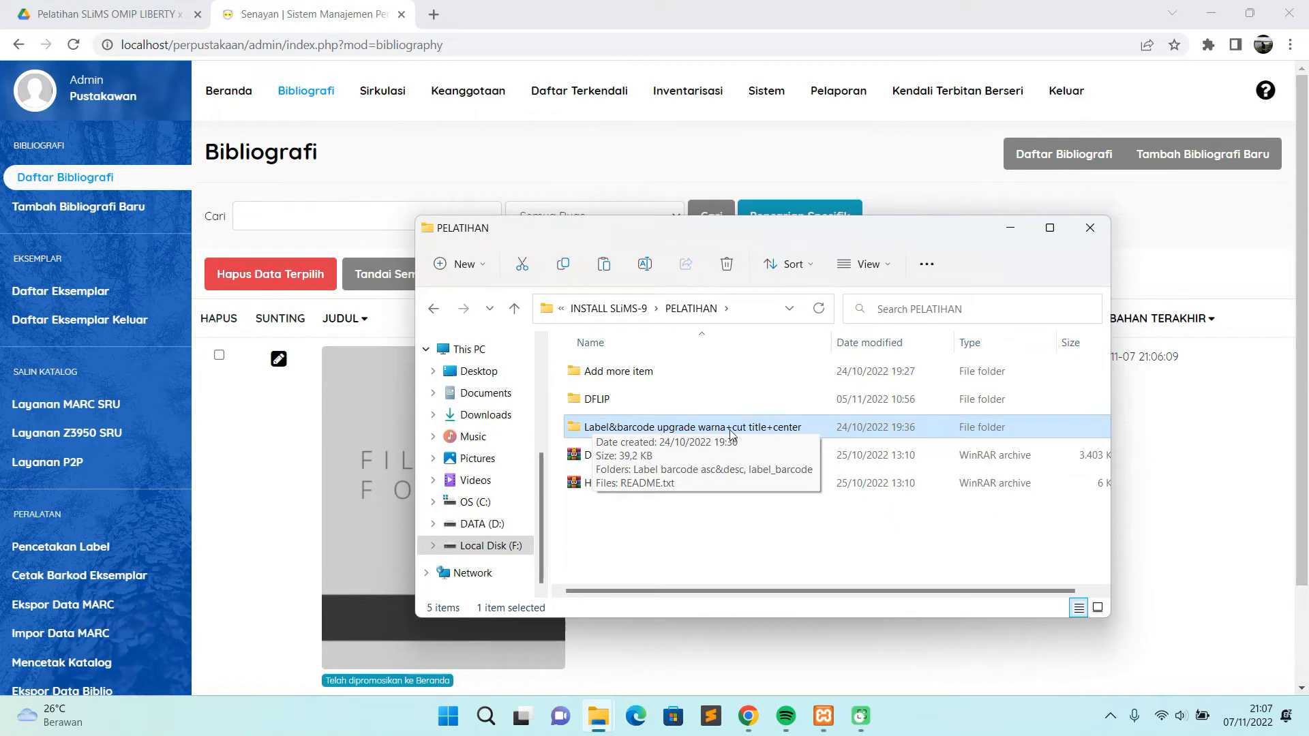
double_click(772, 434)
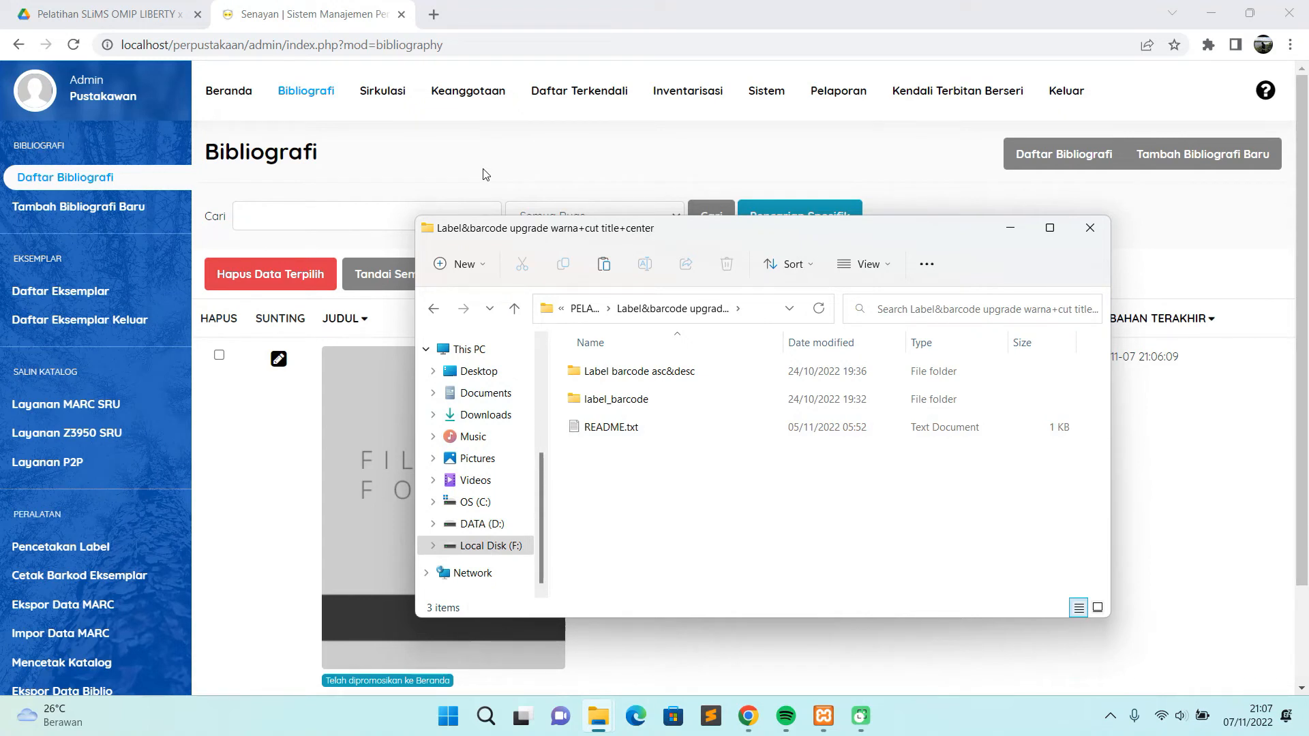
left_click(512, 139)
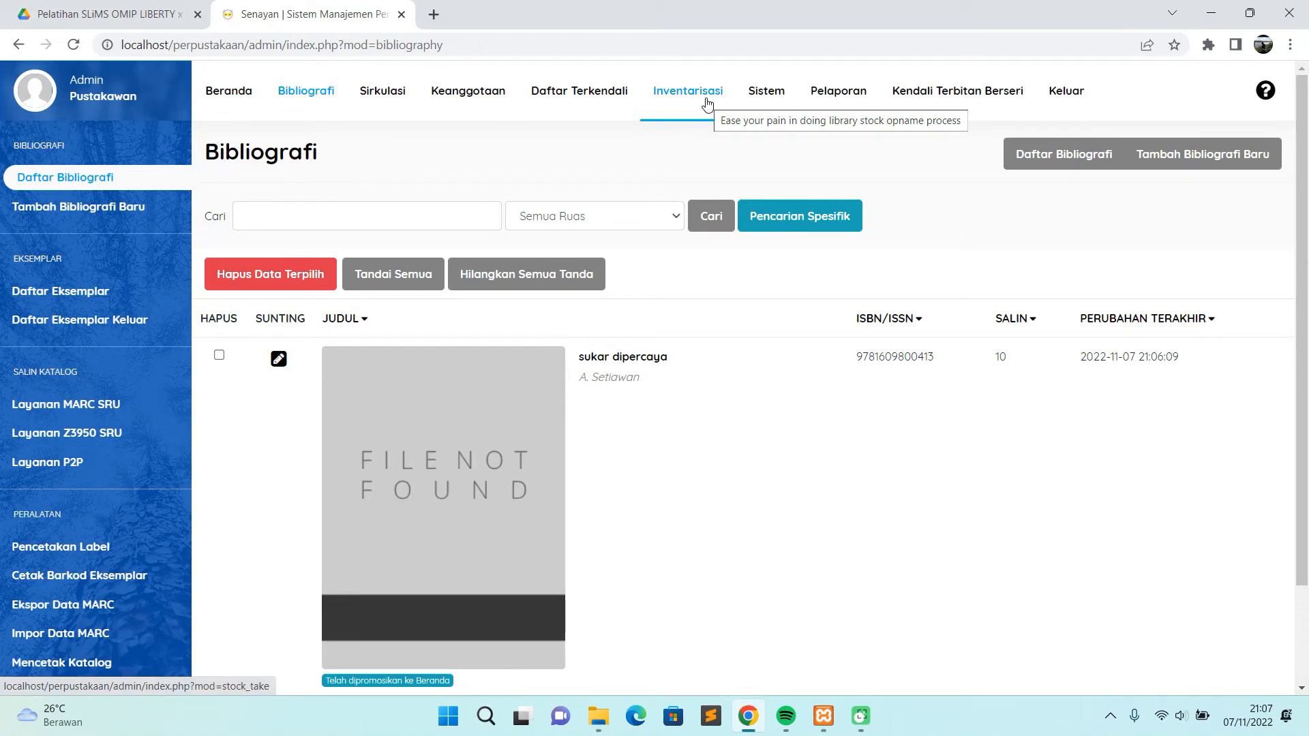
Set the Label & Barcode plugin to Aktif under Sistem > Plugin, then go back to Bibliografi
left_click(765, 103)
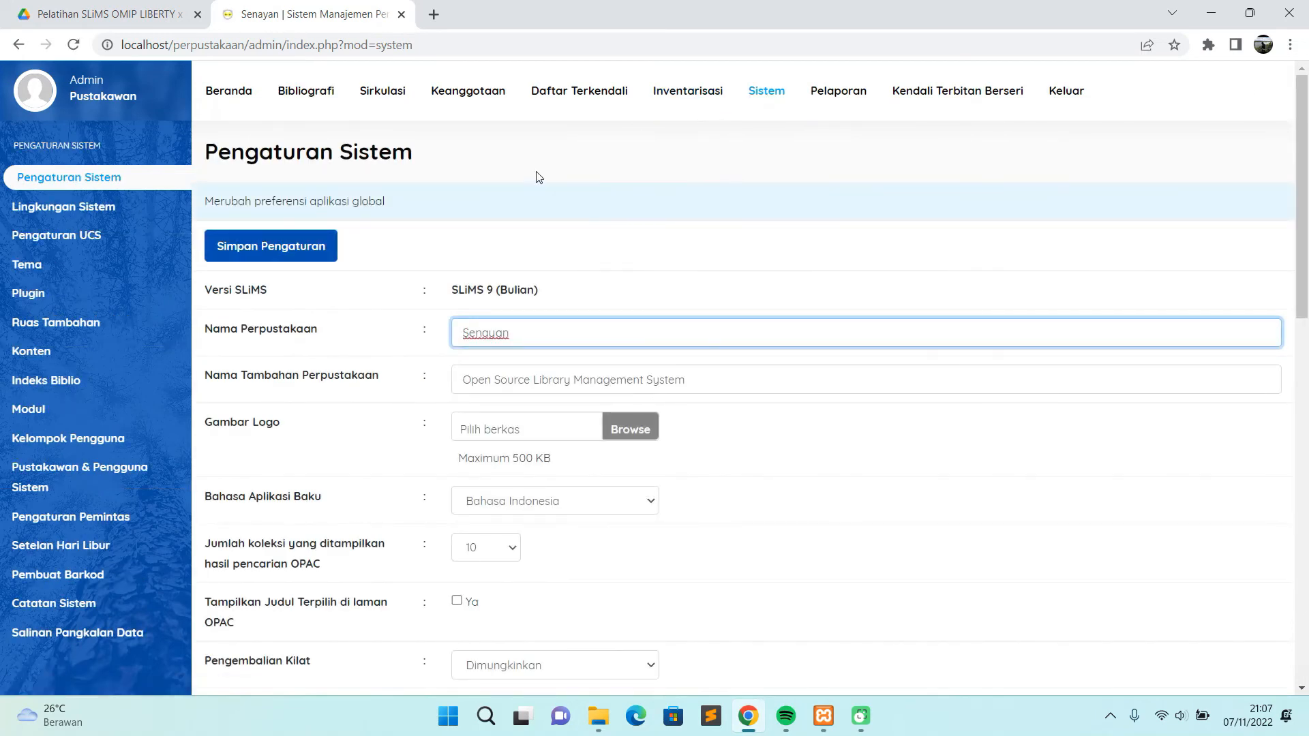
left_click(28, 299)
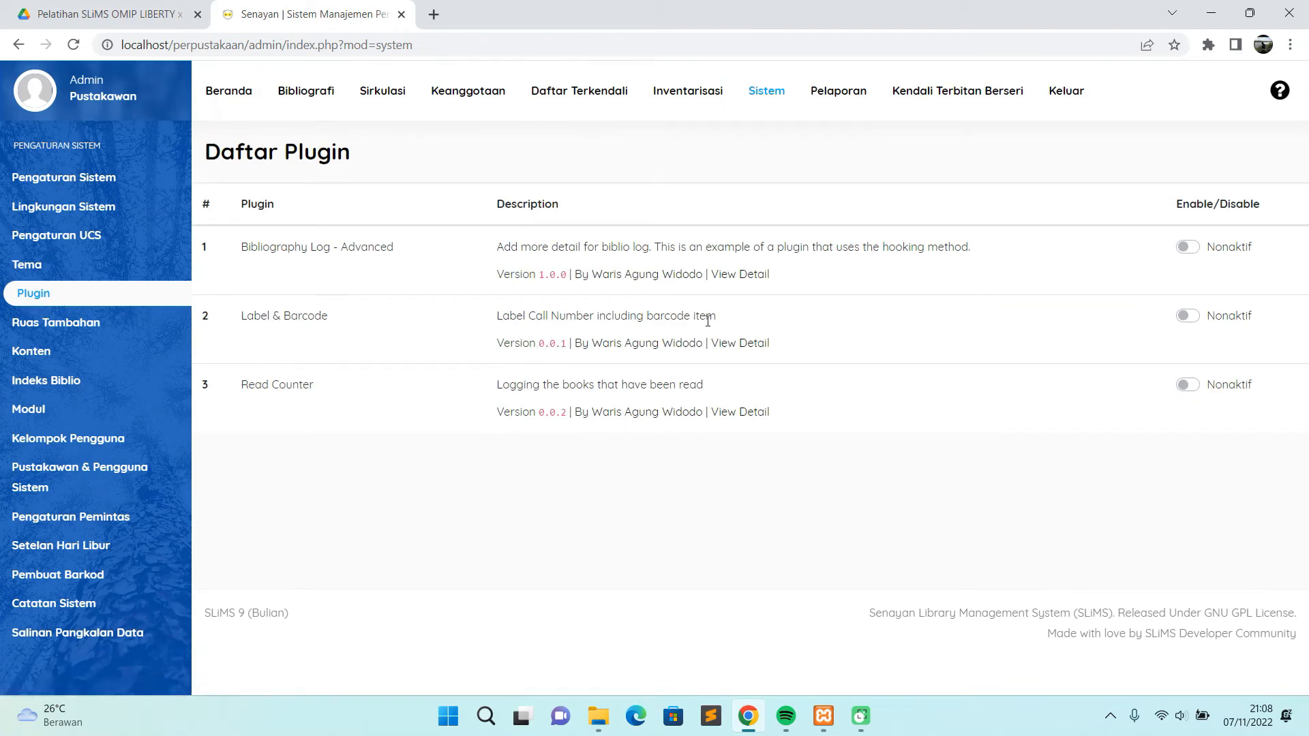
left_click(1189, 319)
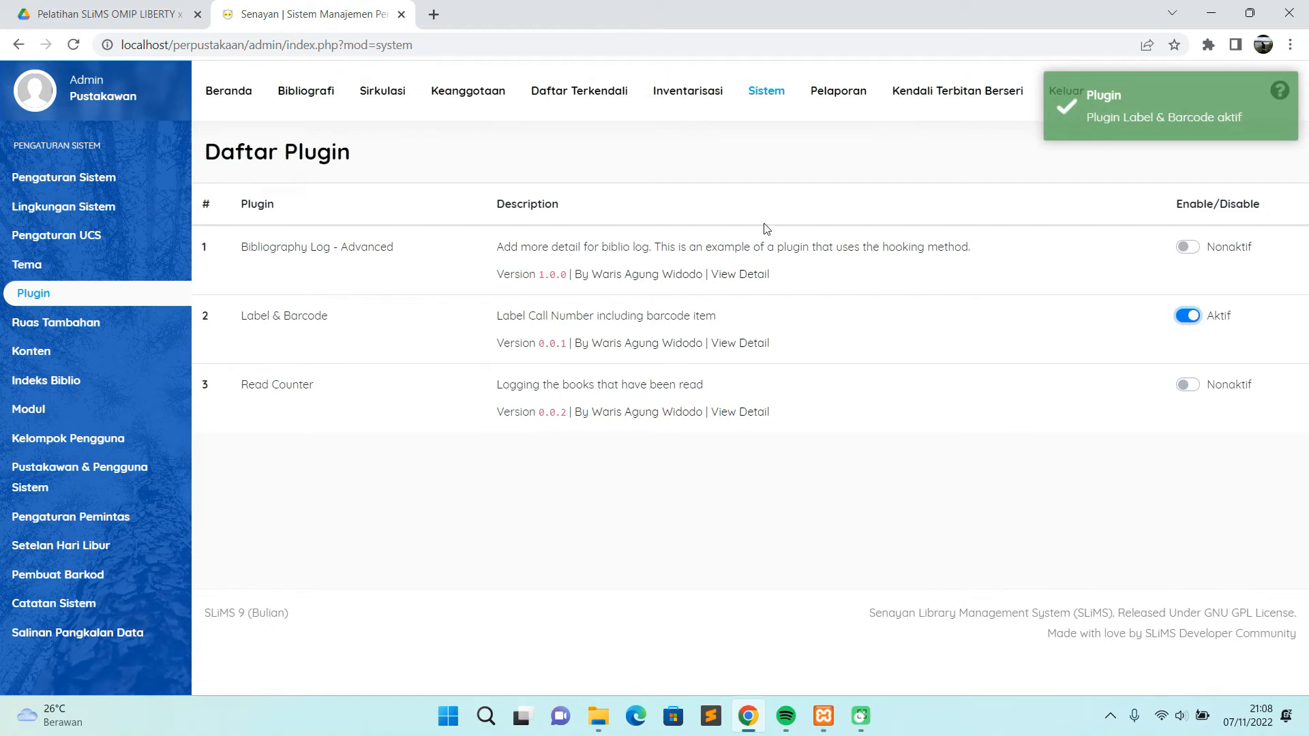
left_click(305, 101)
Open the Label & Barcode printing page from the Bibliografi sidebar
scroll(125, 338, "down", 2)
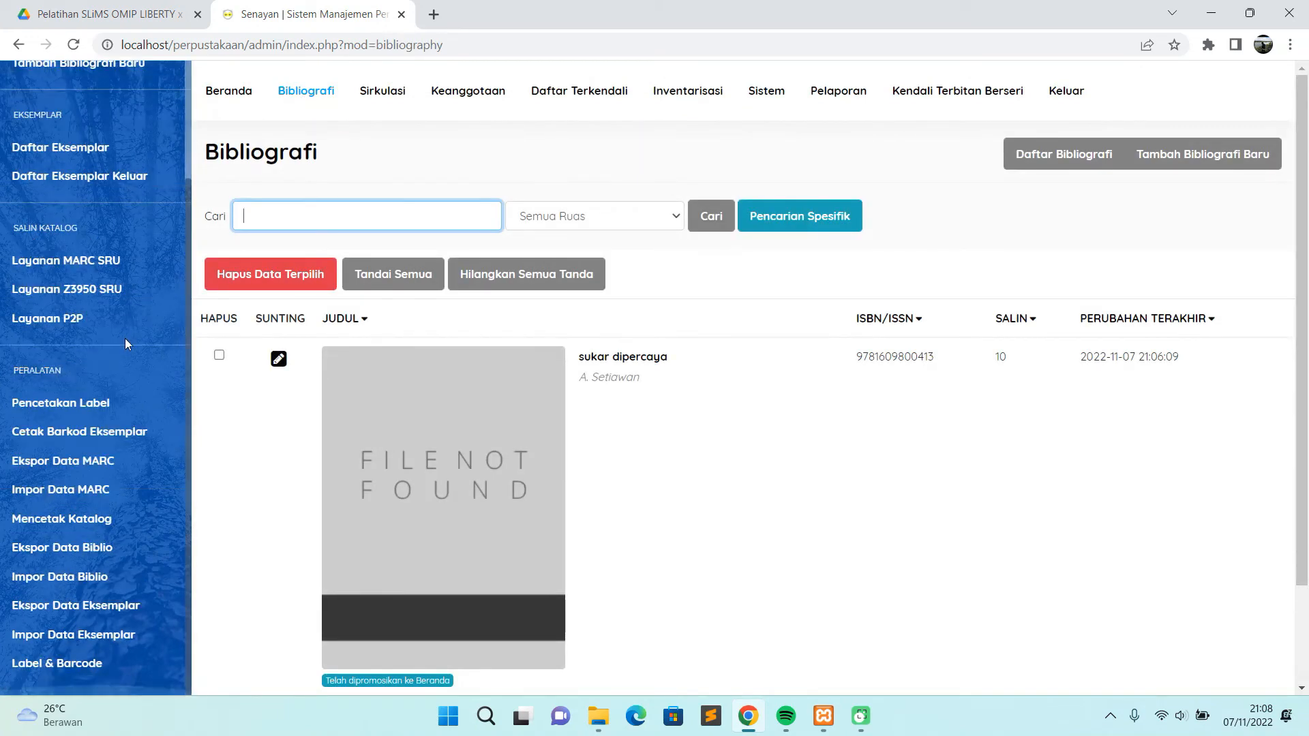
scroll(98, 501, "up", 2)
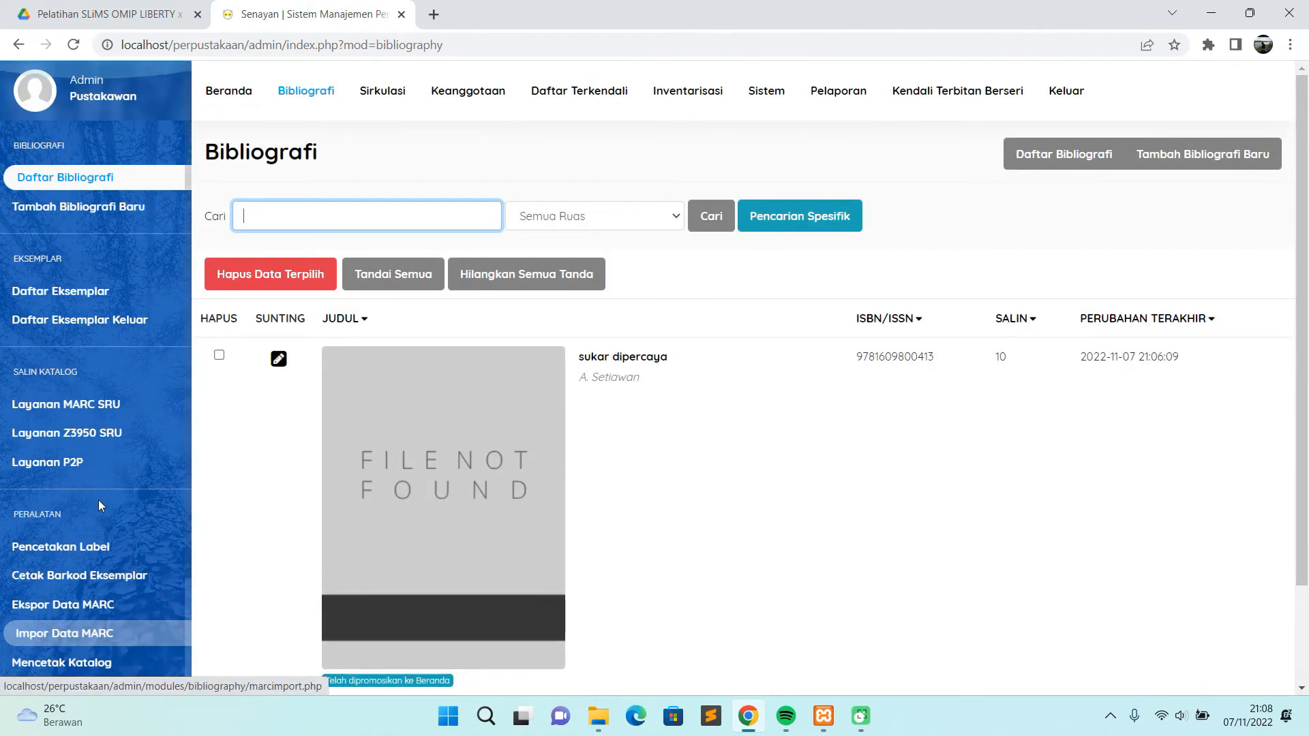
scroll(98, 500, "down", 2)
scroll(98, 500, "up", 2)
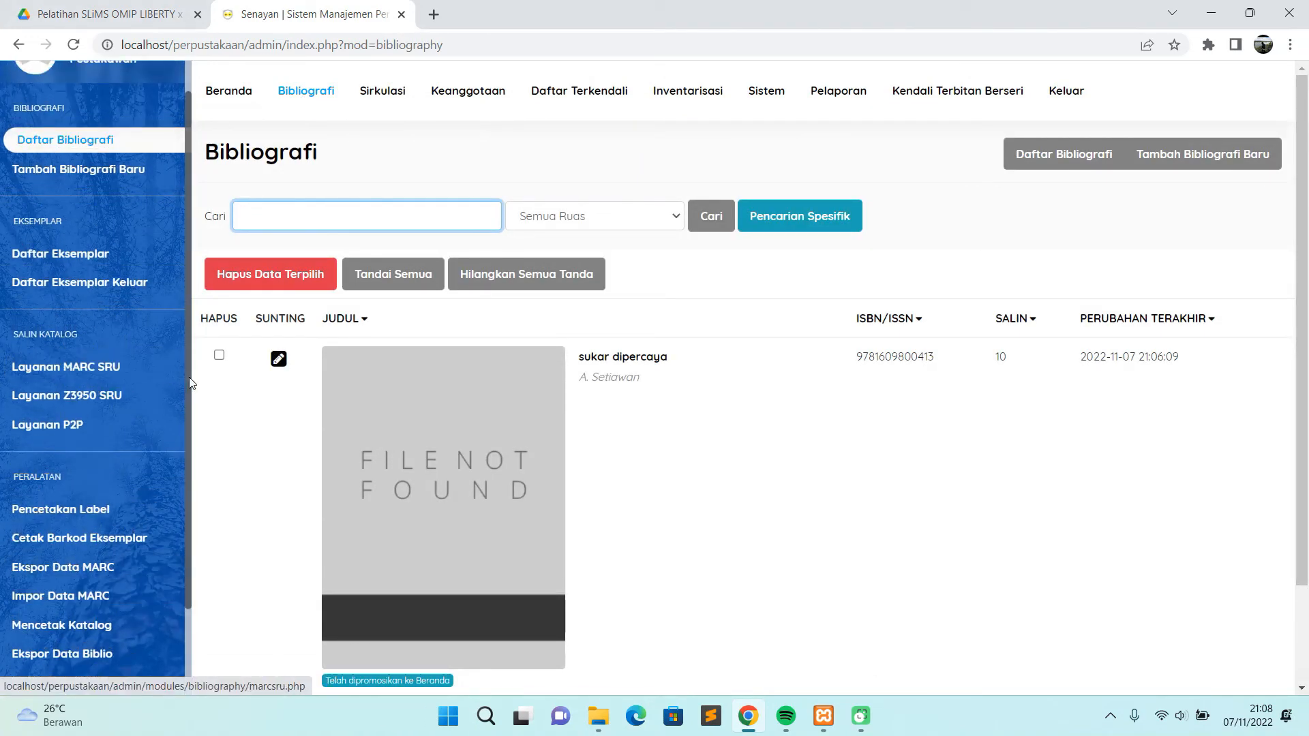
scroll(185, 584, "down", 1)
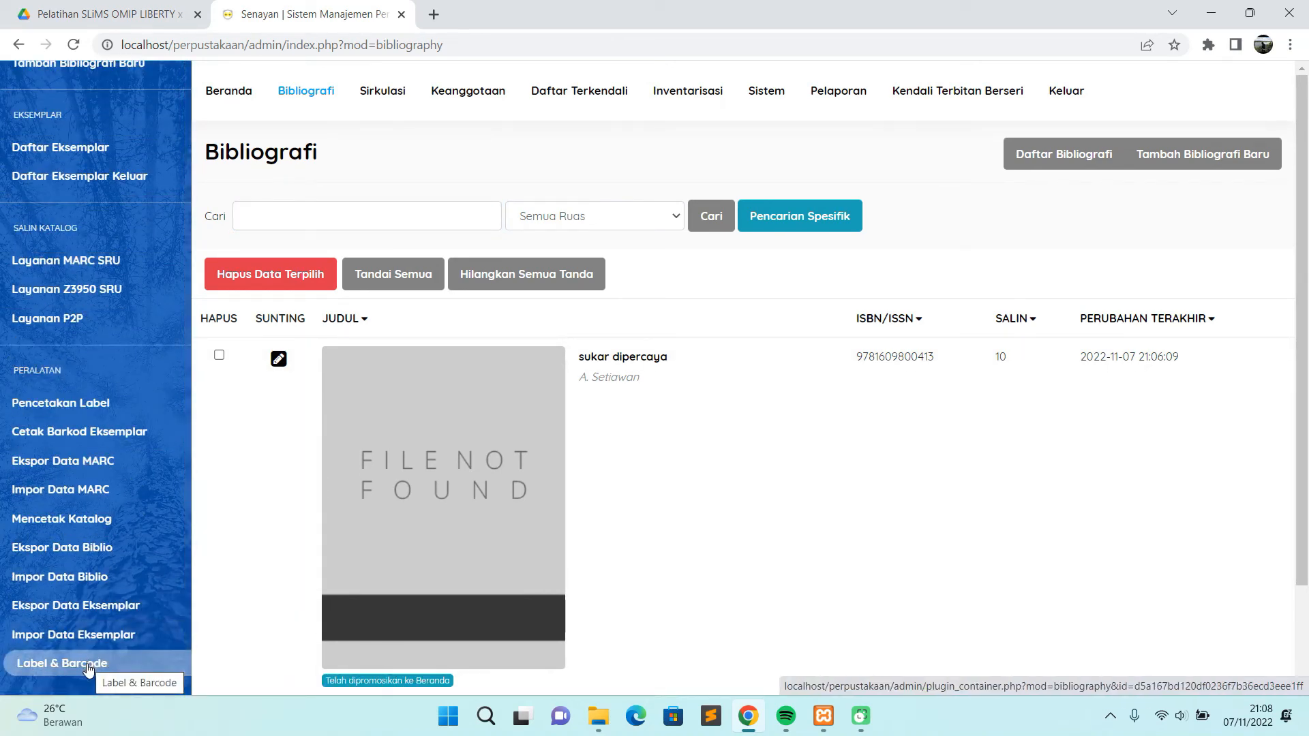
left_click(88, 665)
Mark all ten copies, add them to the print queue, and print labels from the selection
scroll(365, 423, "down", 2)
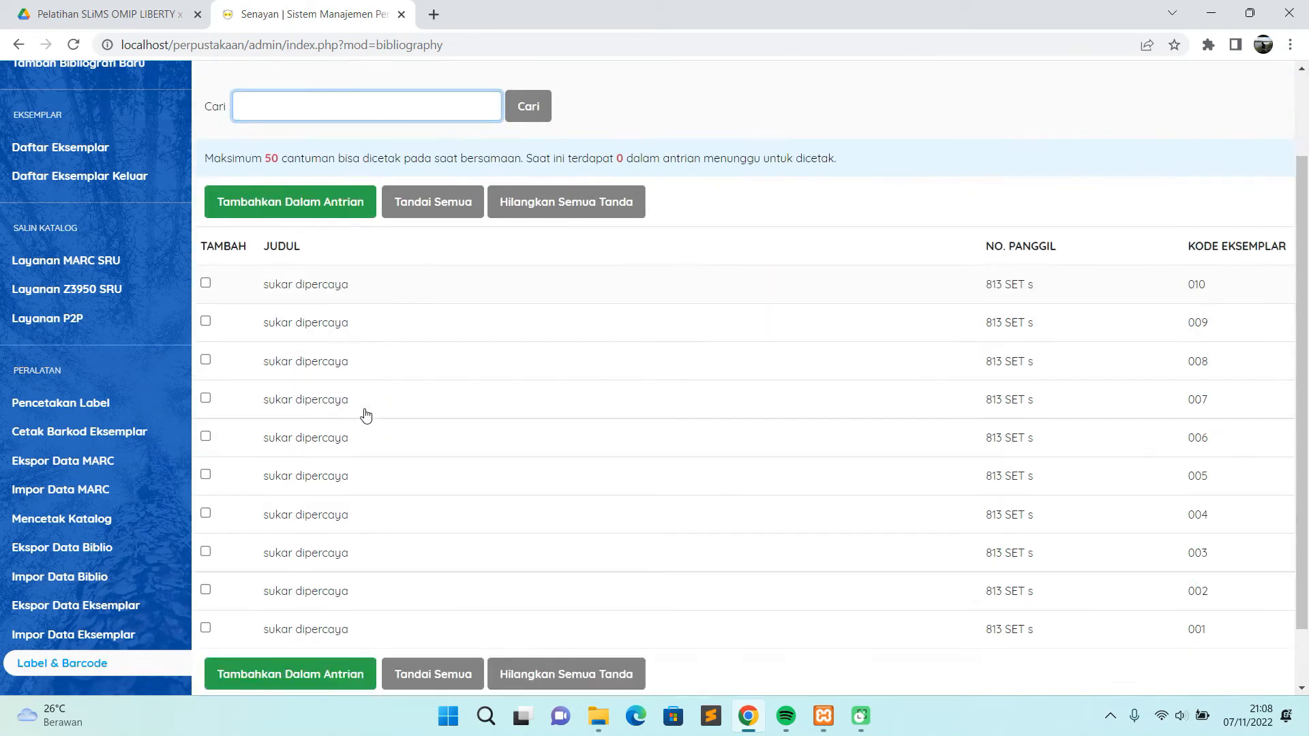
scroll(366, 409, "down", 1)
left_click(433, 141)
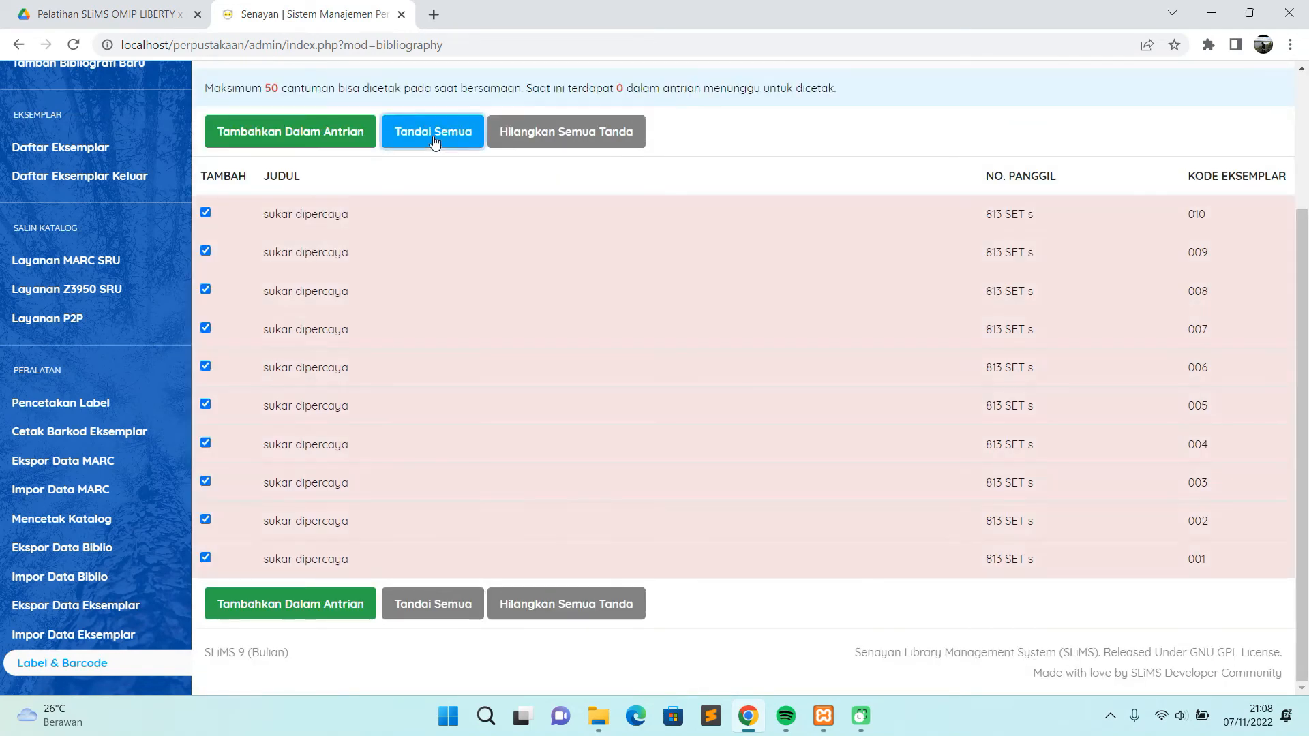
left_click(313, 143)
left_click(719, 141)
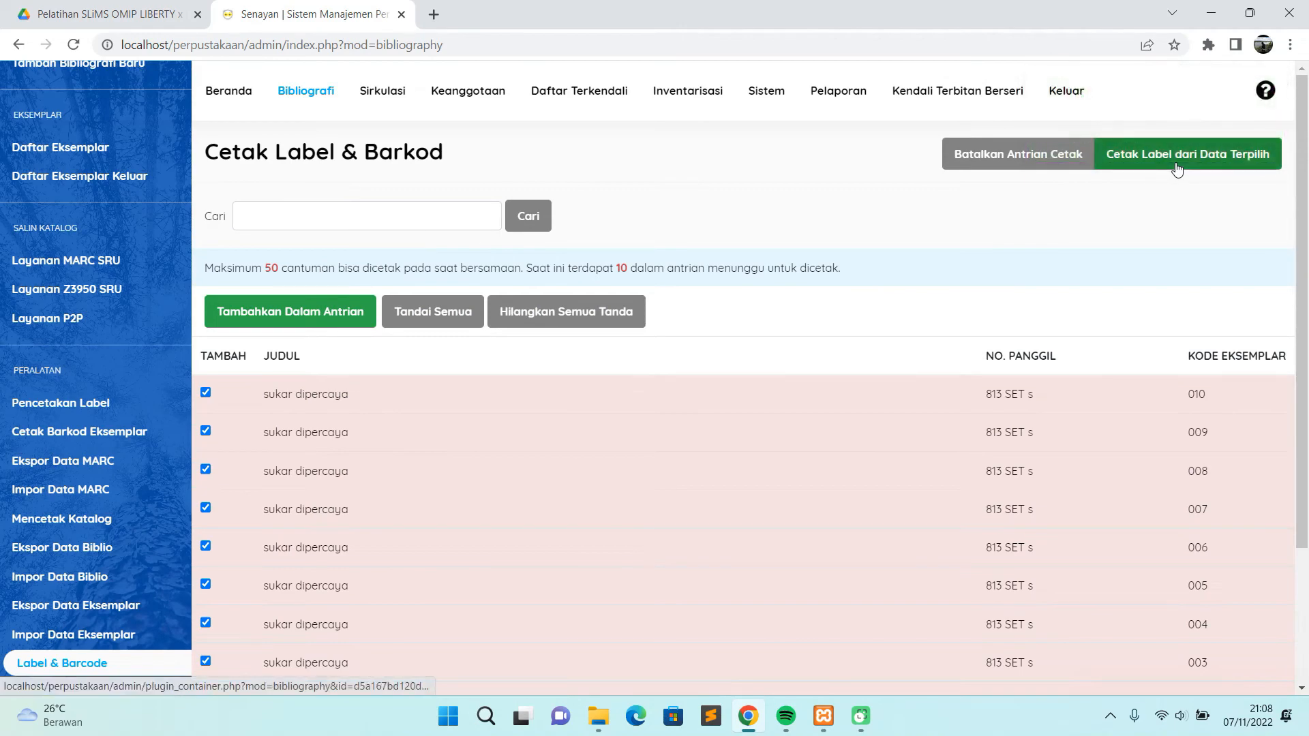
left_click(1176, 164)
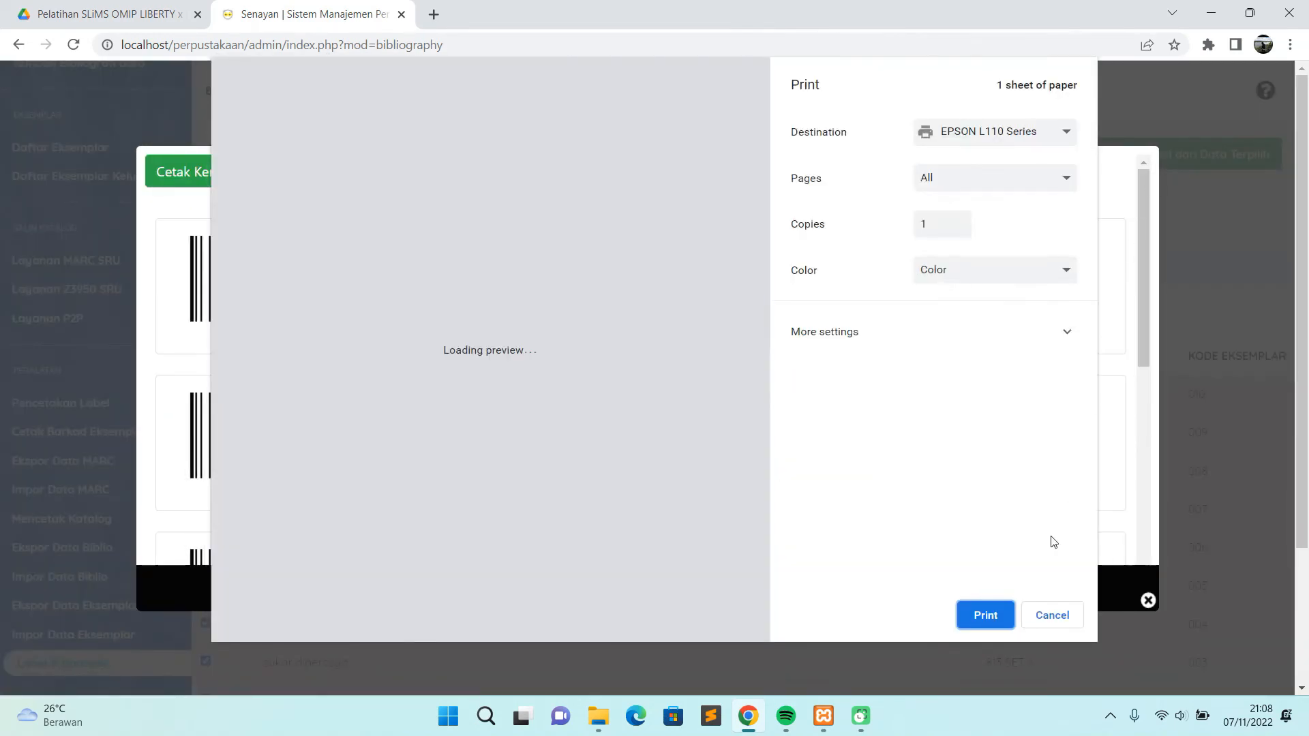
Cancel printing, inspect labels 001–010 with Senayan heading and 813 SET s, then close the preview
left_click(1052, 616)
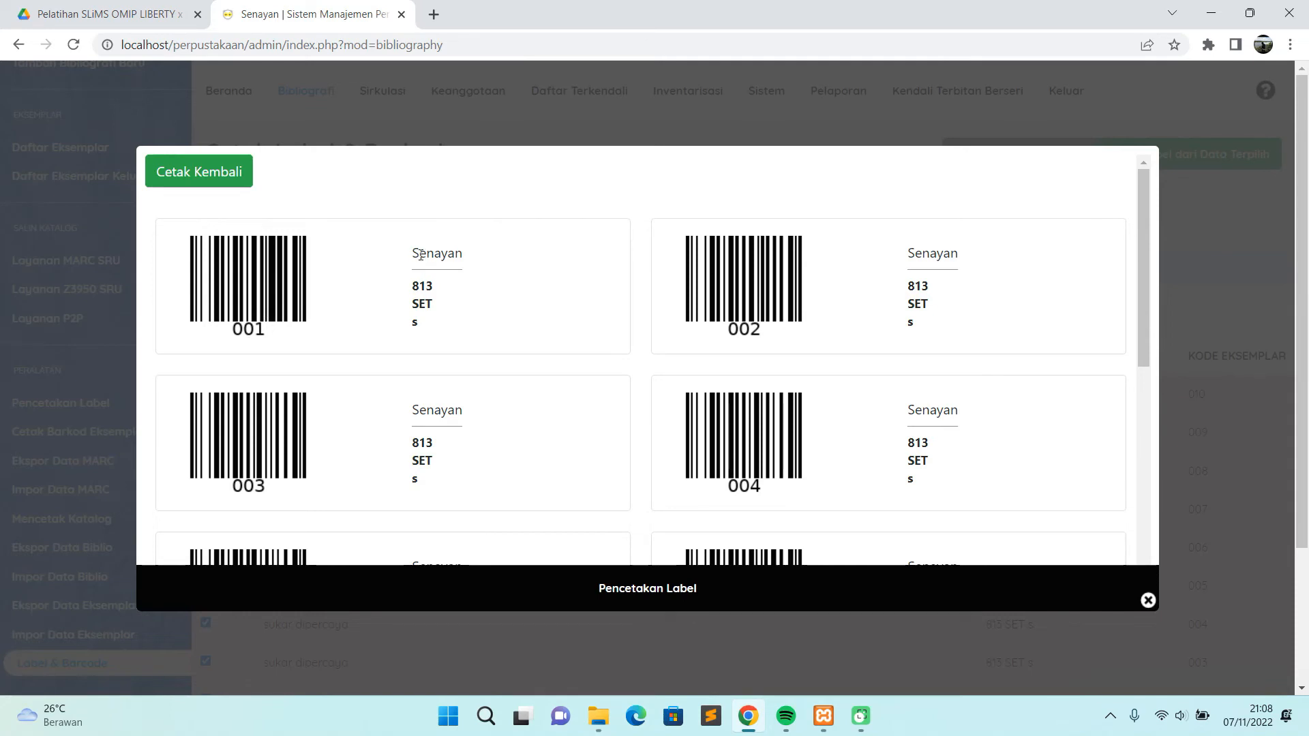
scroll(419, 272, "down", 6)
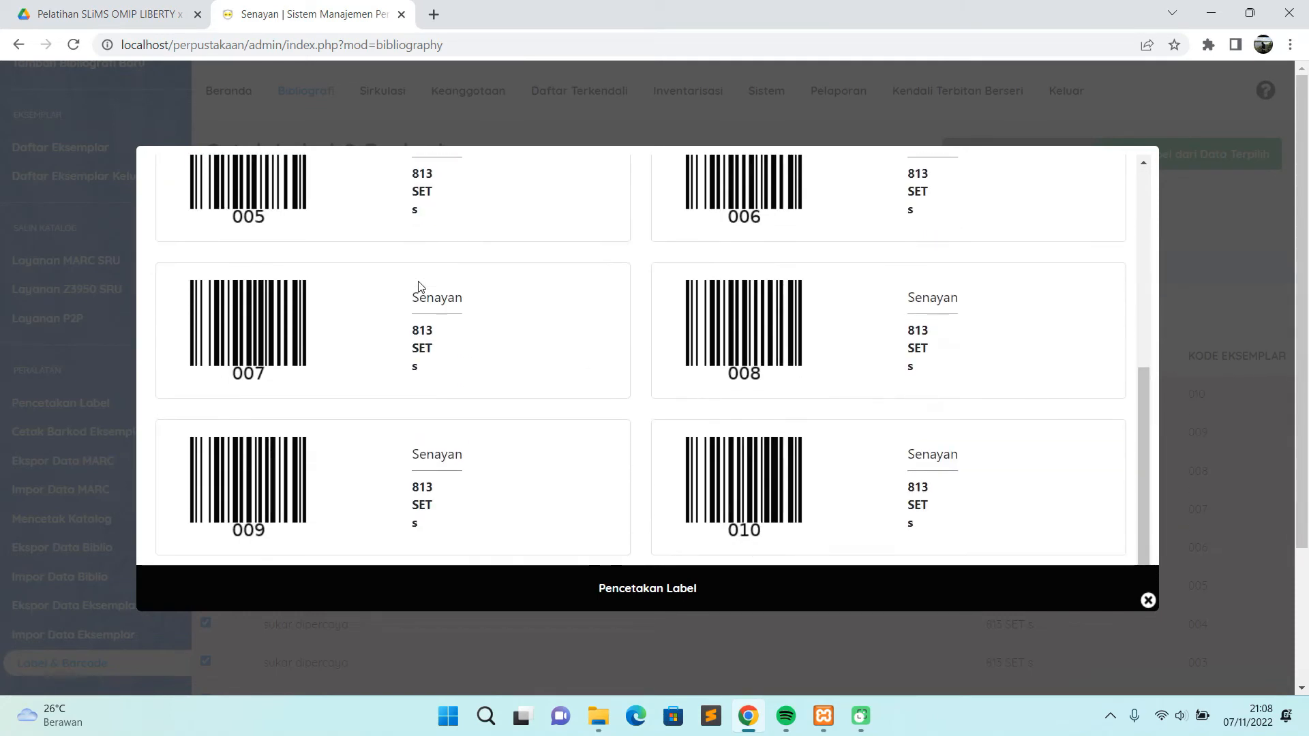
scroll(419, 282, "up", 6)
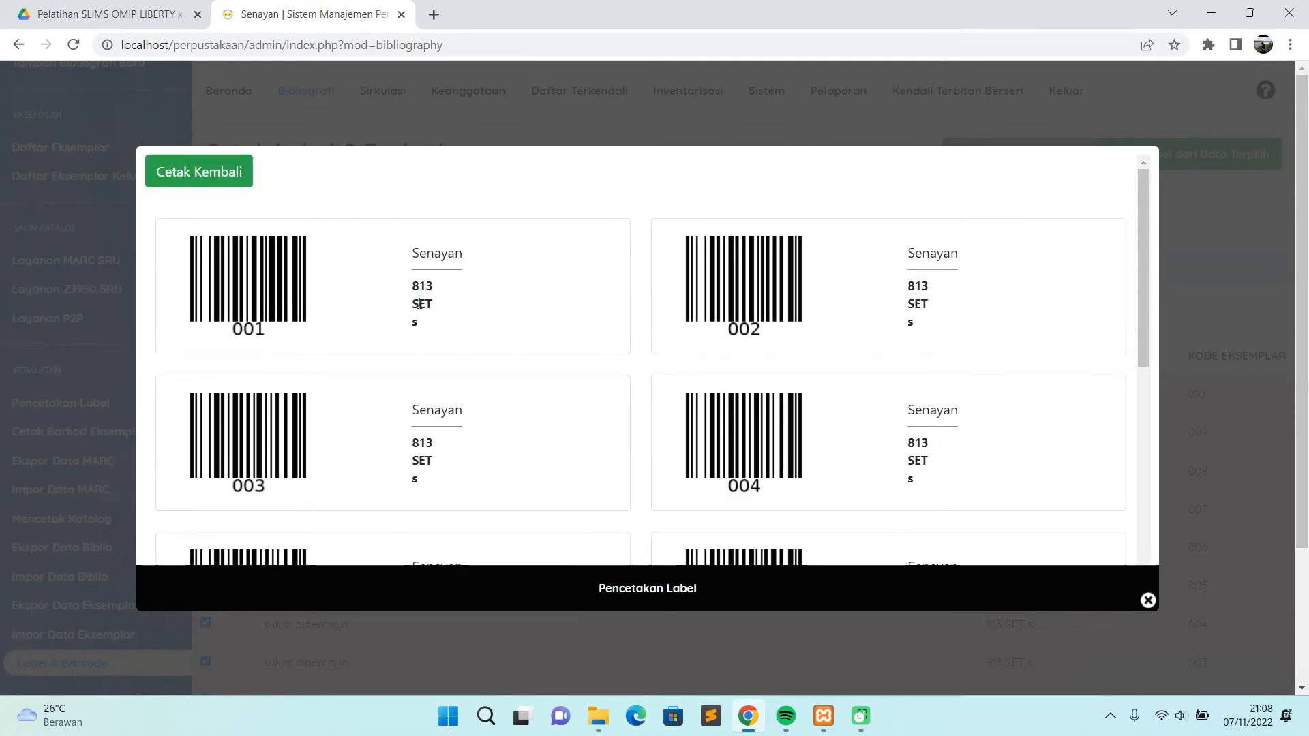
double_click(419, 303)
left_click(422, 328)
left_click_drag(416, 323, 410, 295)
left_click(414, 288)
left_click_drag(462, 254, 265, 216)
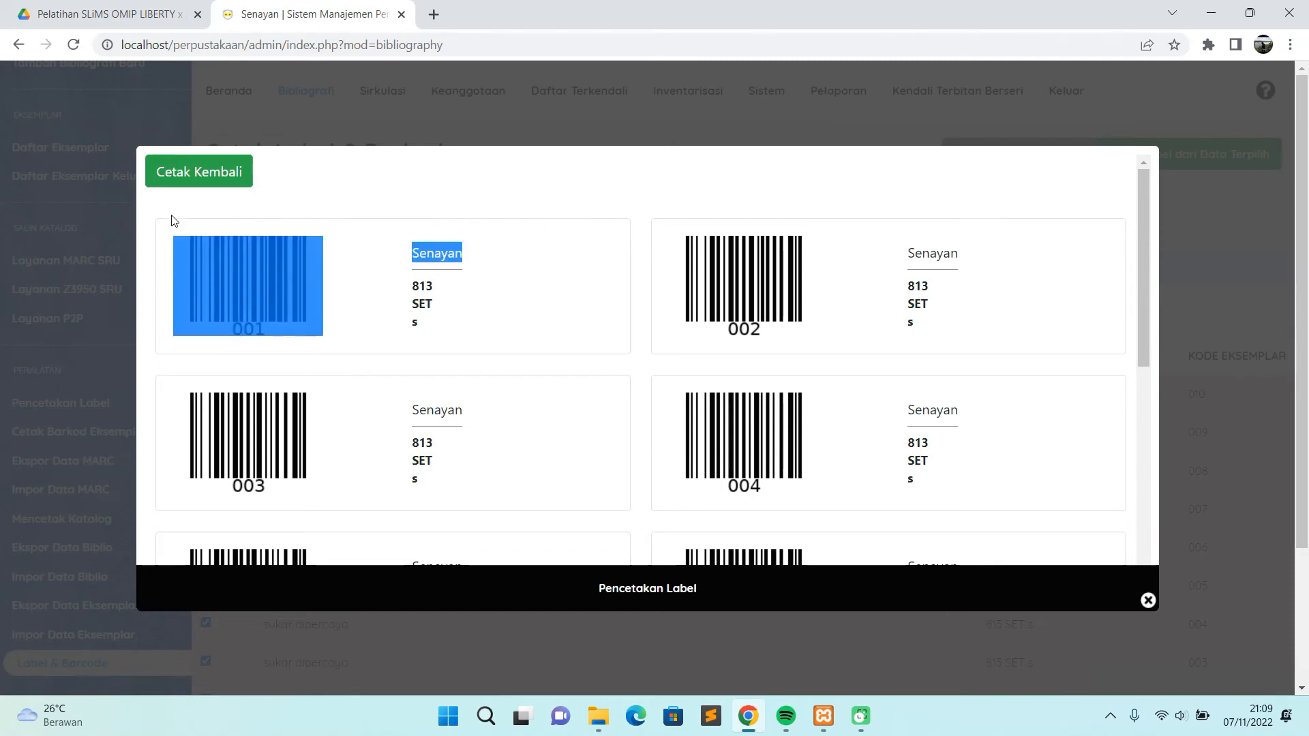
left_click(576, 312)
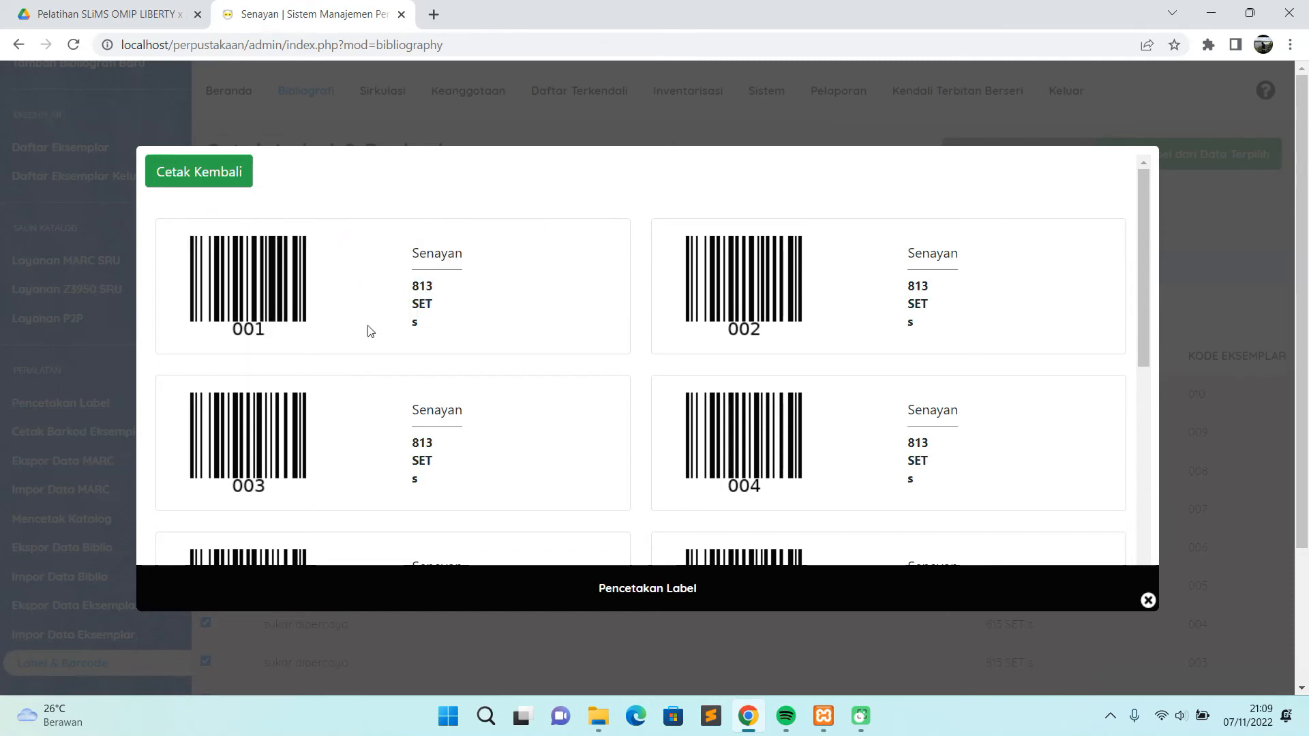
left_click_drag(235, 263, 276, 286)
left_click(1149, 601)
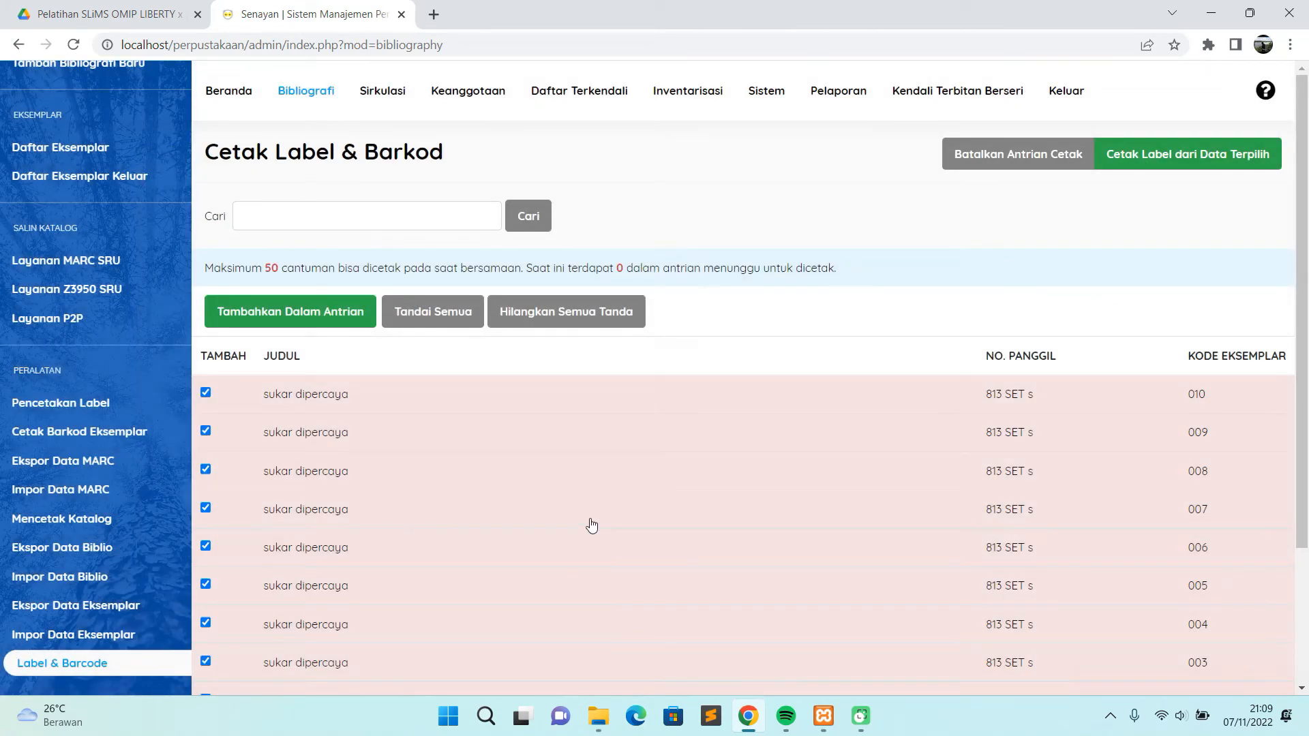
Unmark and remark copy 005, then clear all marks with Hilangkan Semua Tanda
scroll(1007, 409, "down", 3)
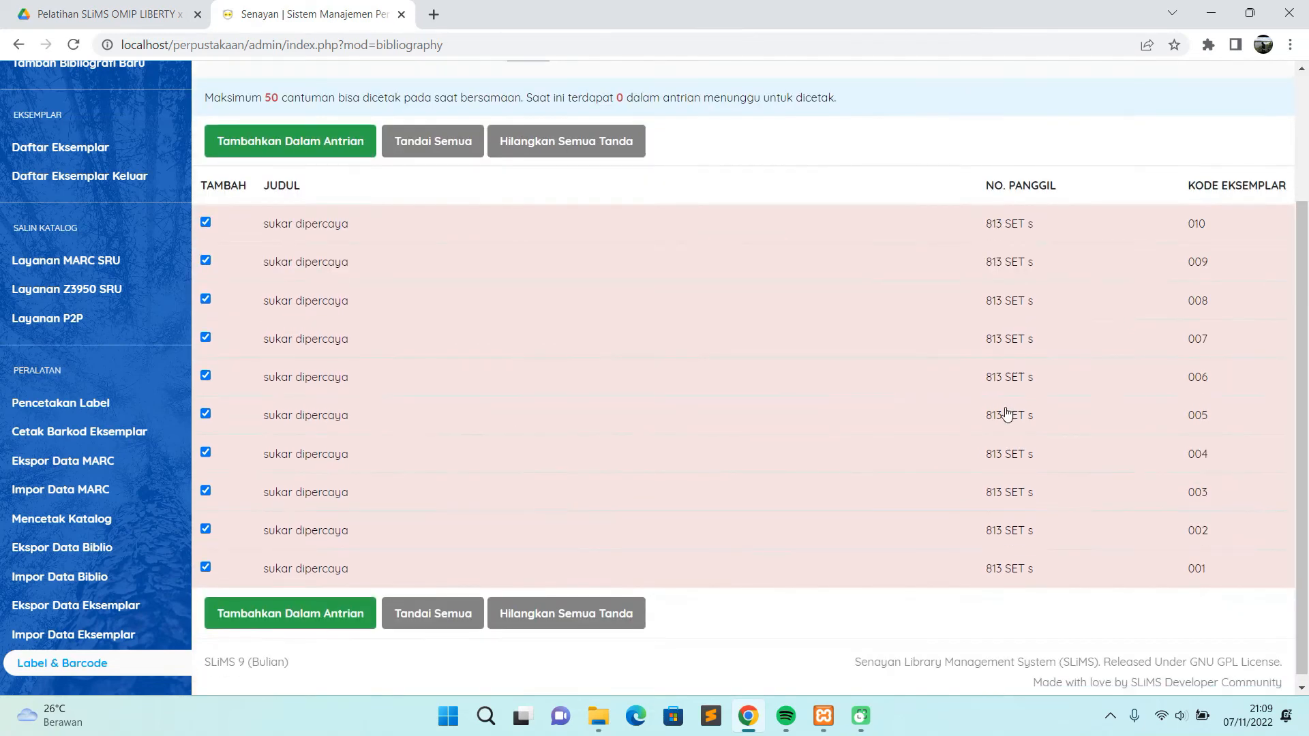
left_click(830, 431)
left_click(836, 429)
left_click(540, 612)
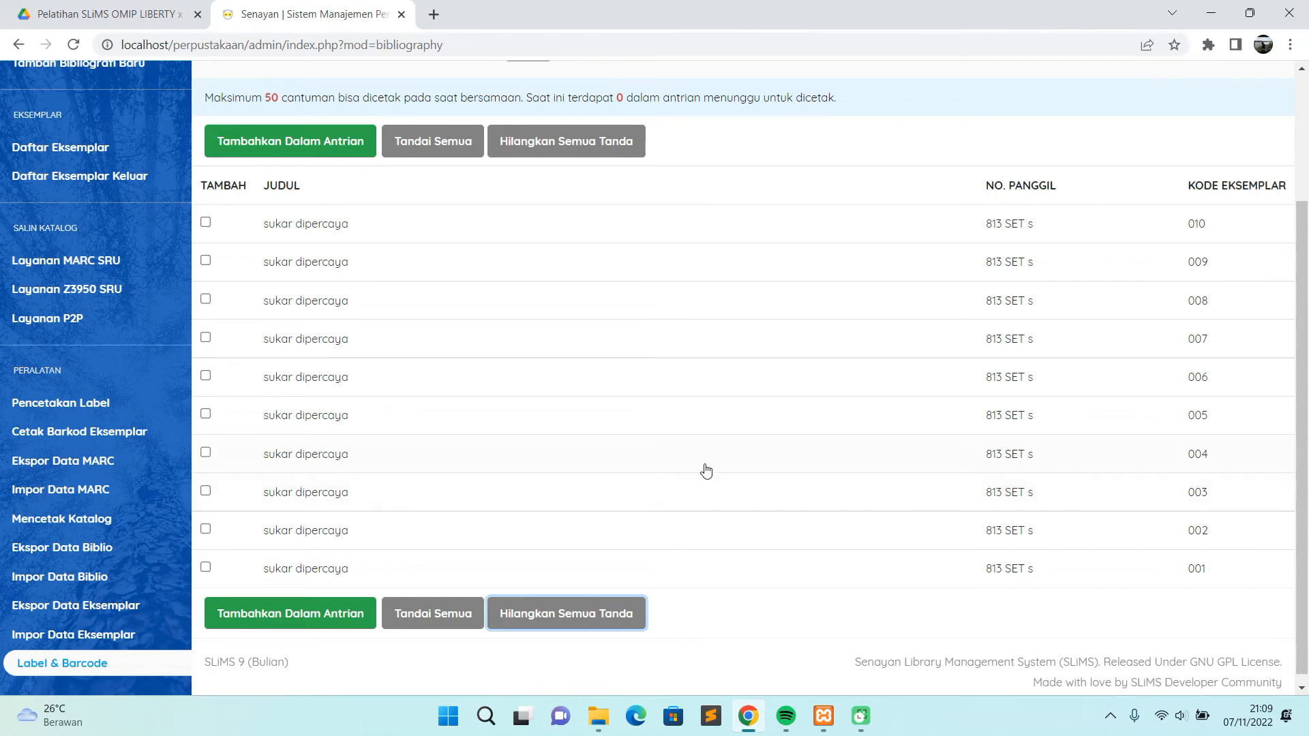
Point out the KODE EKSEMPLAR and NO. PANGGIL columns in the label list
scroll(706, 470, "up", 1)
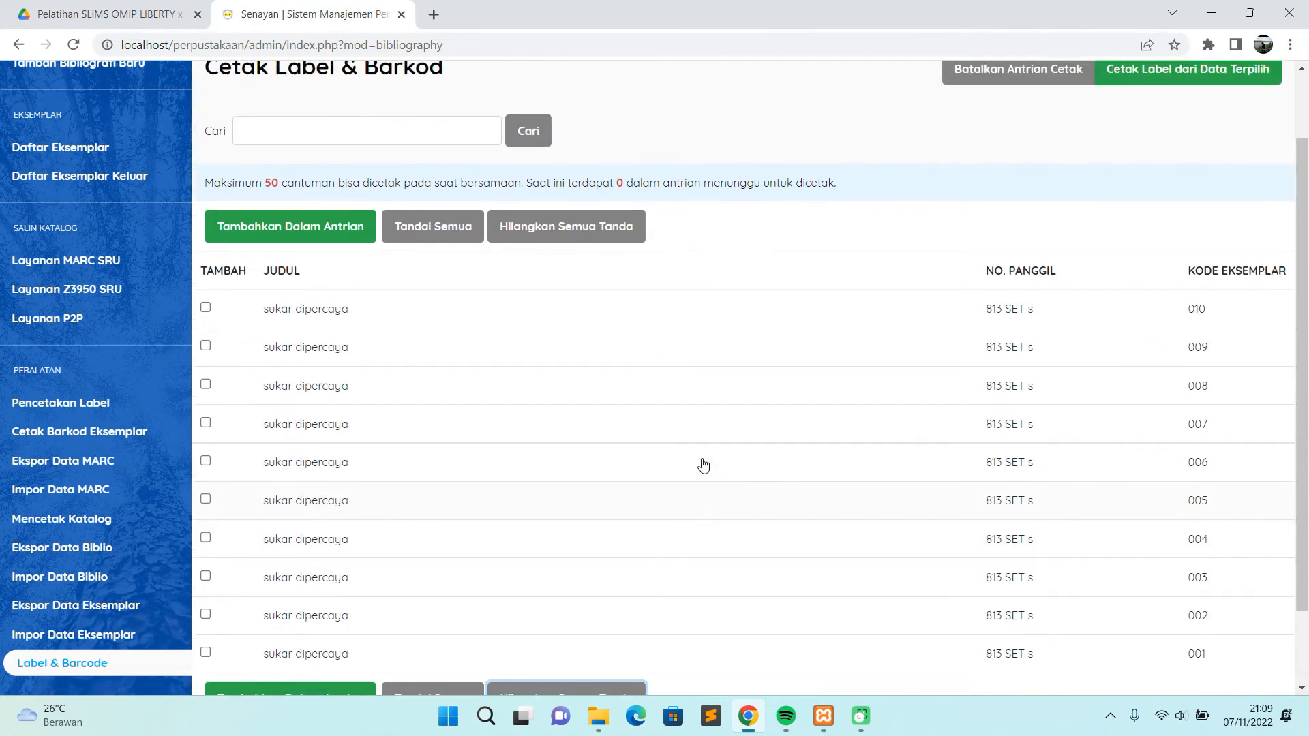
triple_click(1195, 278)
left_click(1040, 280)
double_click(1036, 273)
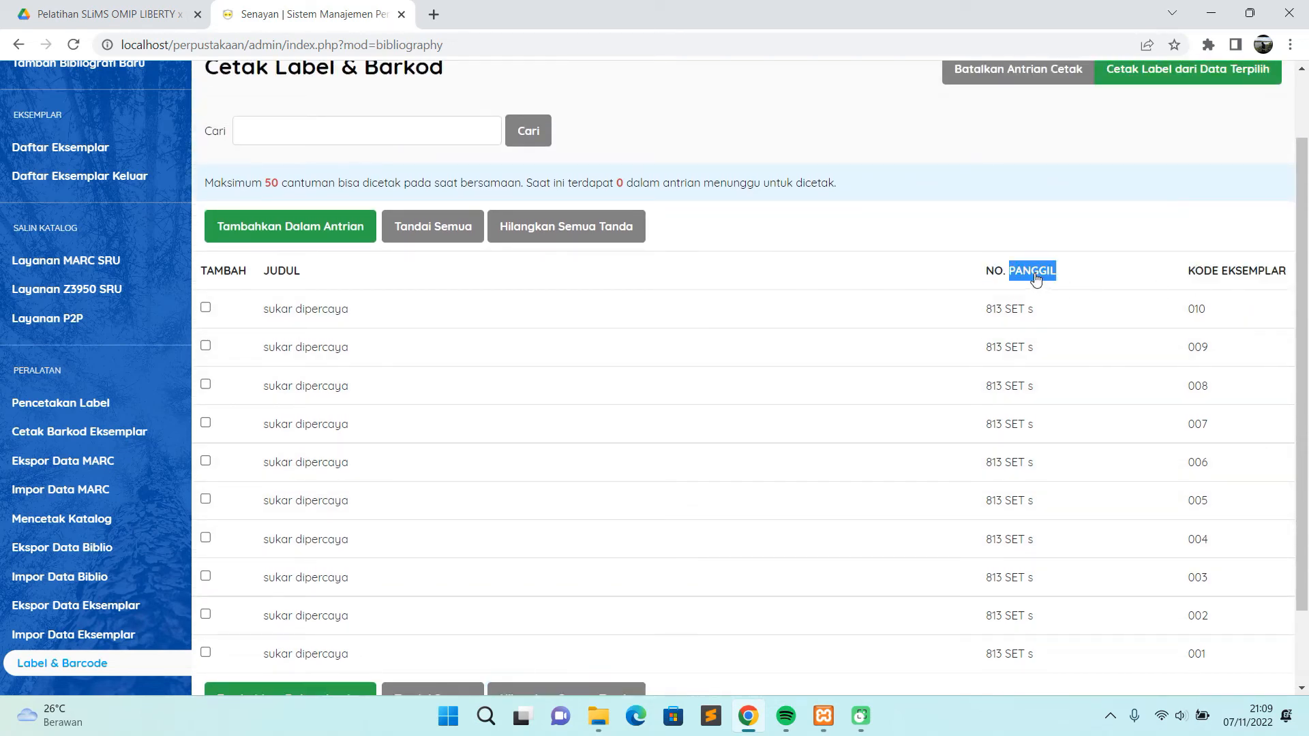
left_click(1234, 271)
scroll(828, 359, "down", 1)
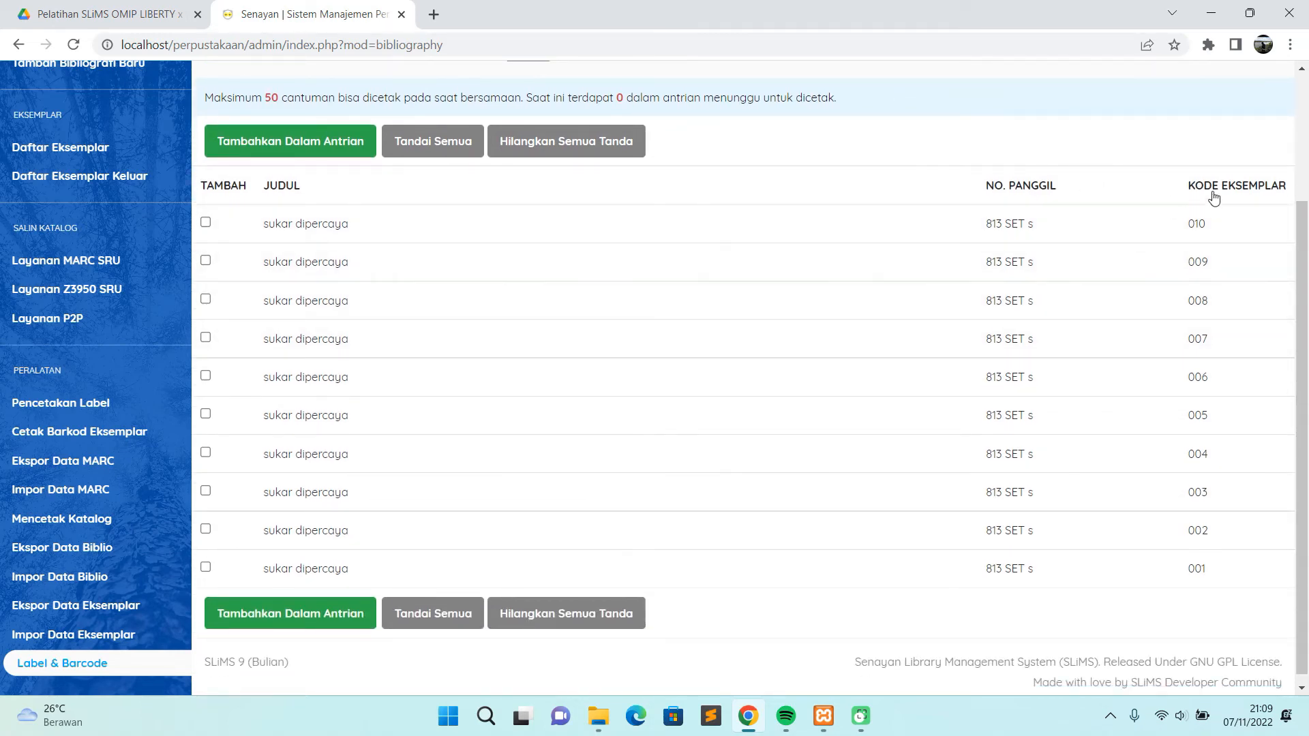
scroll(1210, 321, "up", 2)
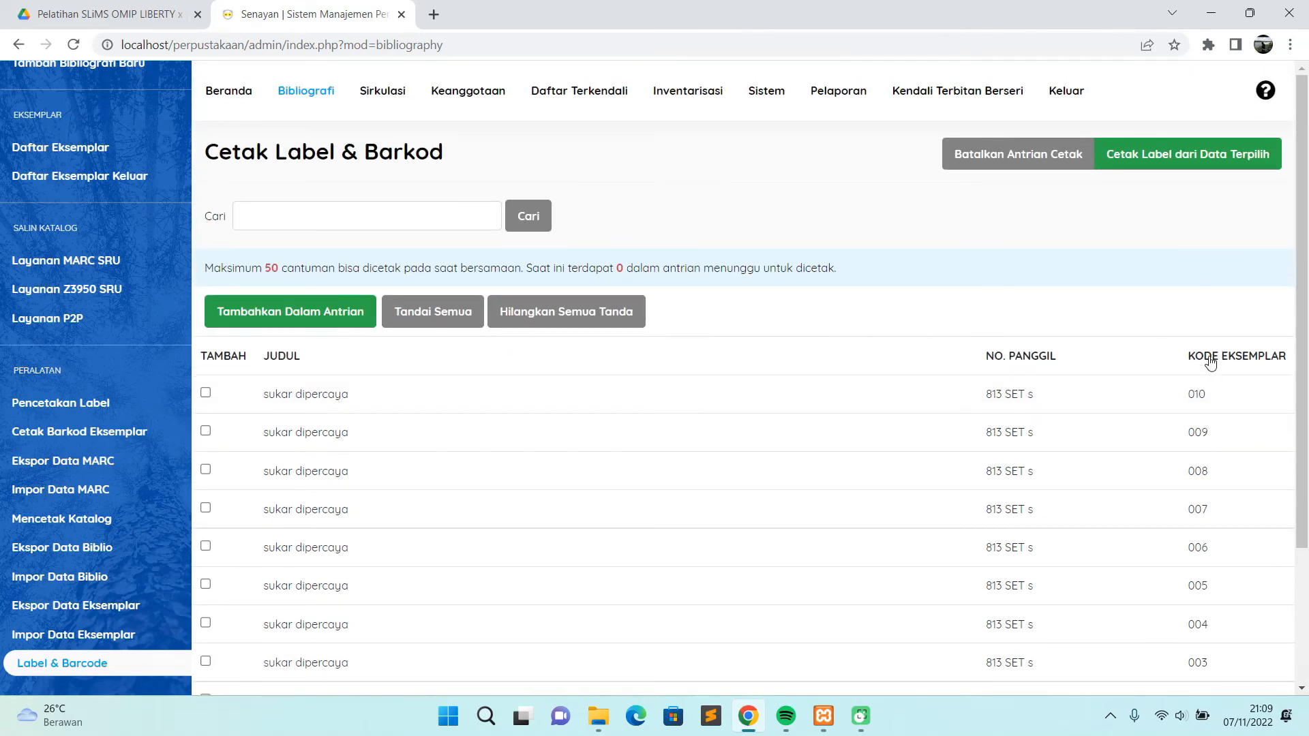
scroll(1205, 393, "down", 1)
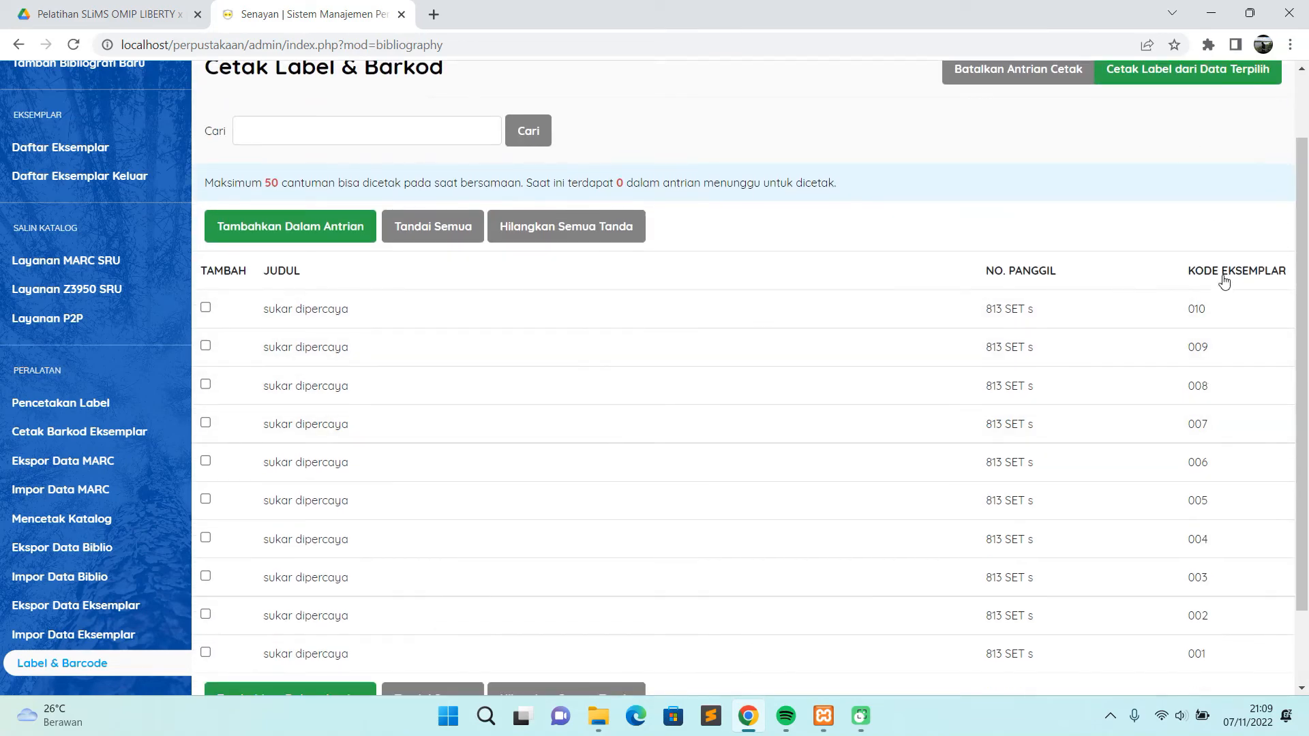
scroll(1227, 505, "down", 1)
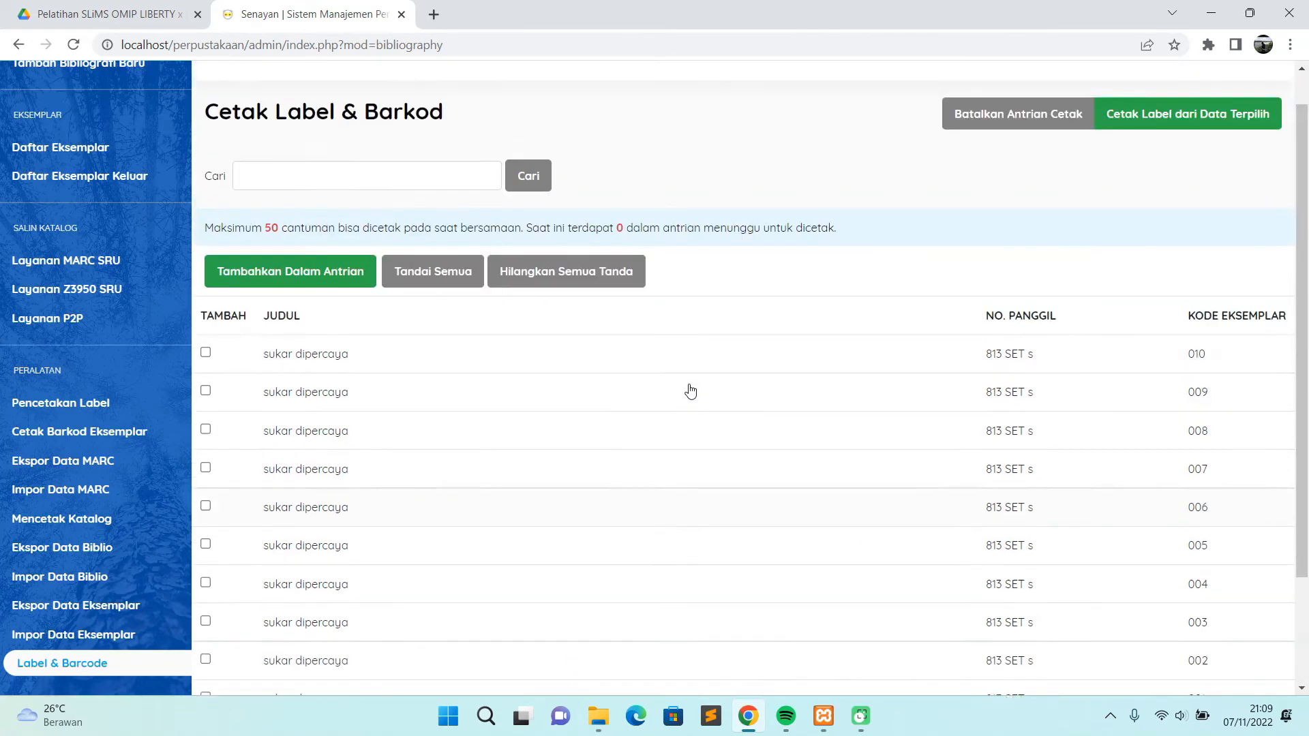
scroll(689, 388, "up", 2)
mouse_move(598, 714)
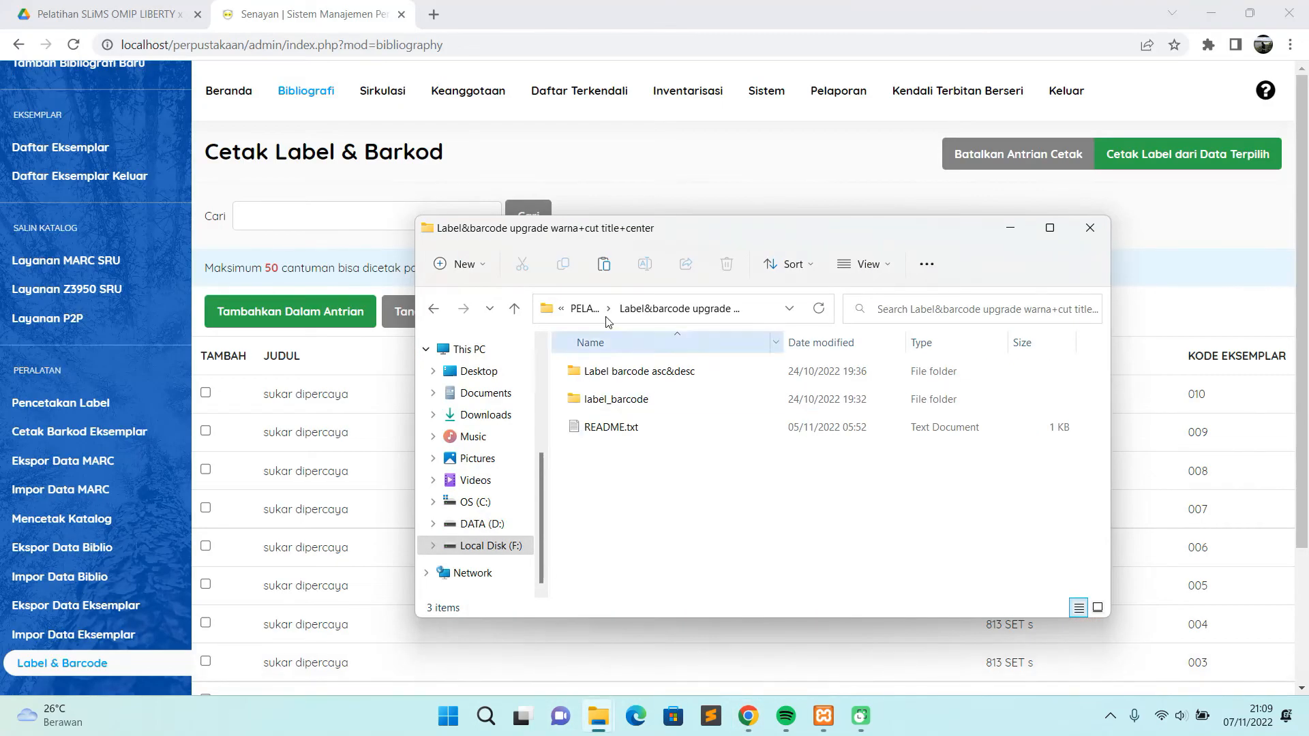
Reopen the Label&barcode upgrade warna+cut title+center folder and select README.txt
left_click(587, 310)
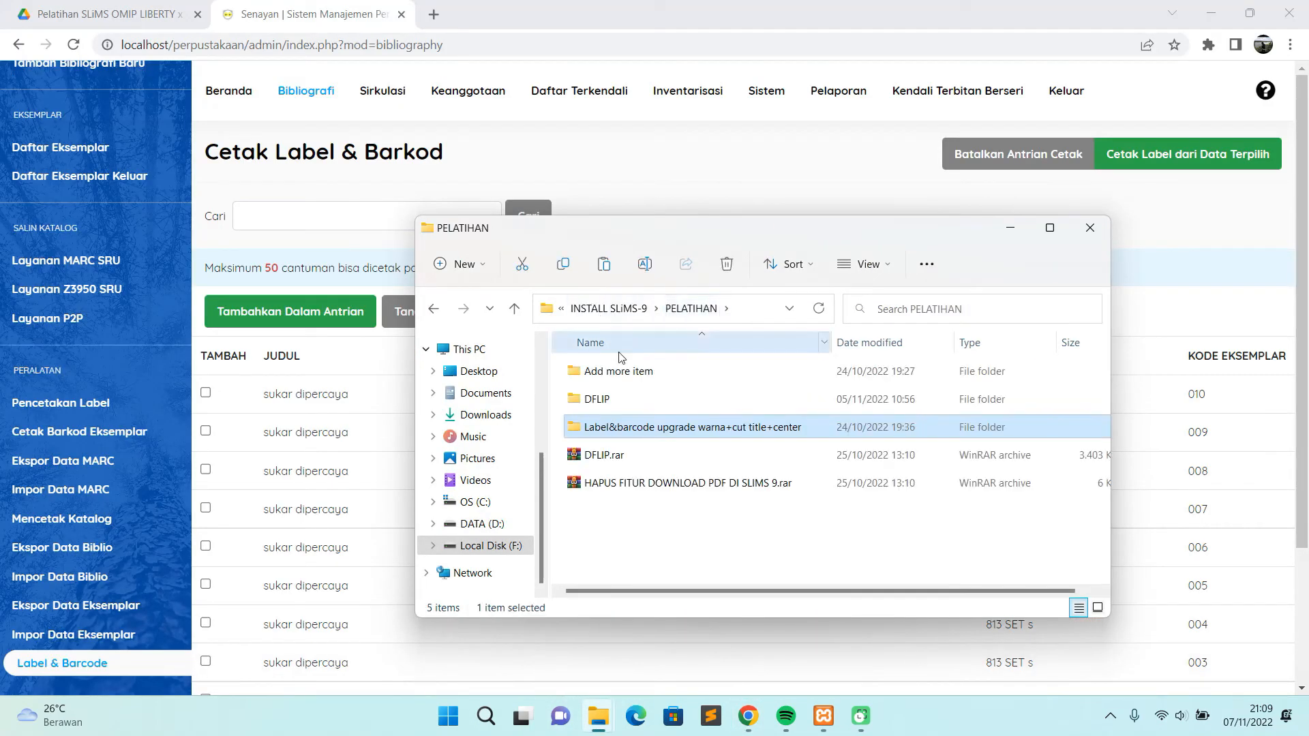
double_click(655, 430)
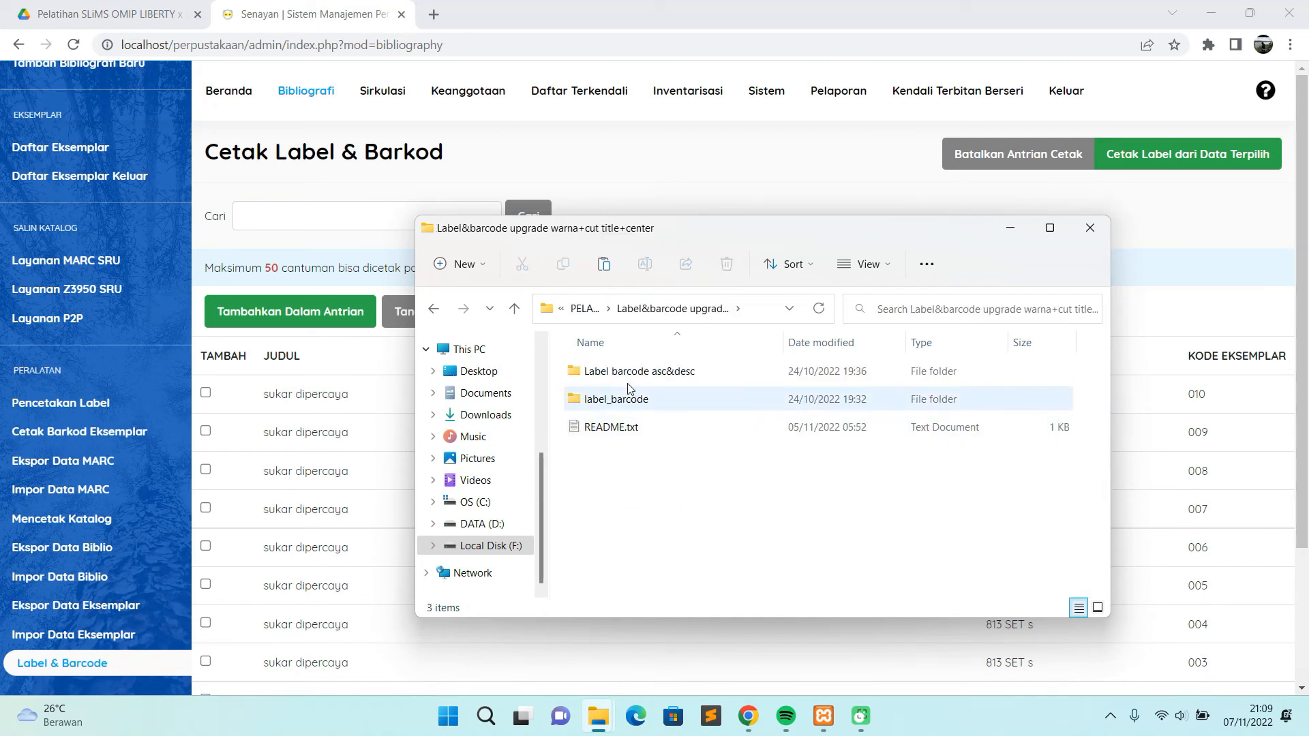
left_click(625, 435)
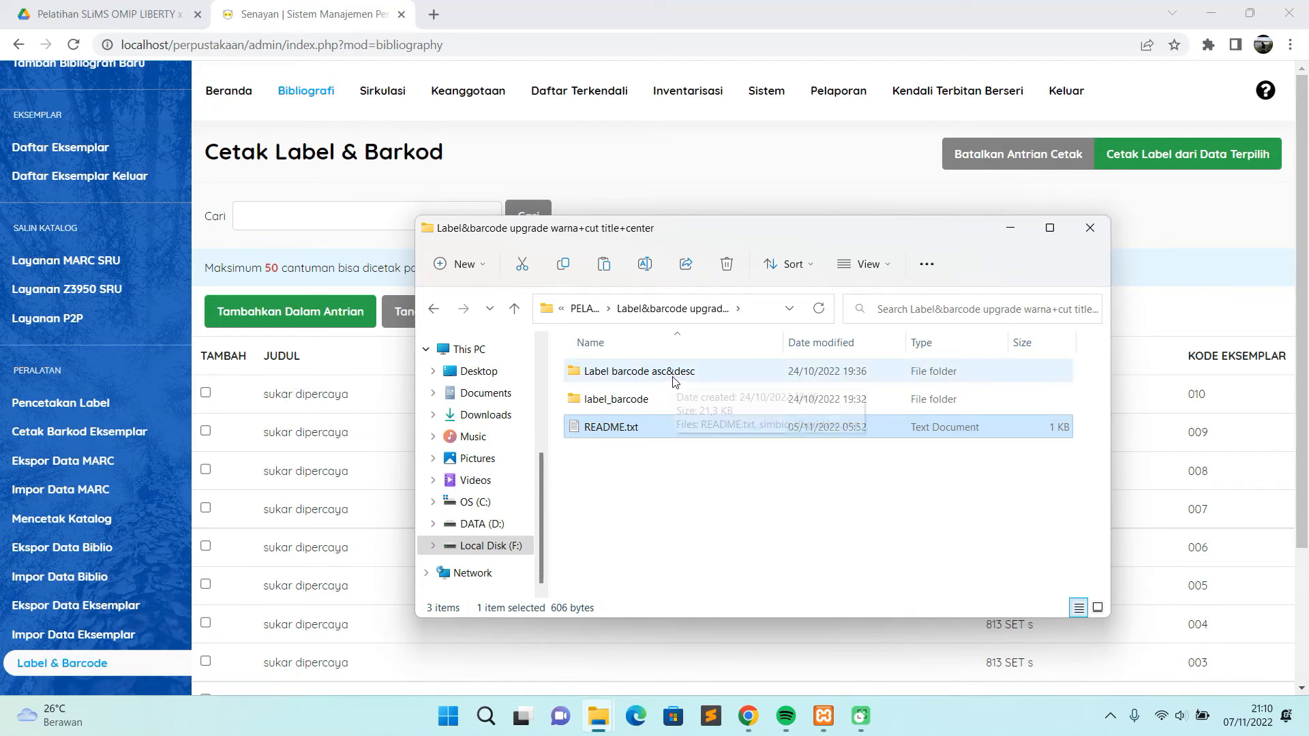
mouse_move(673, 381)
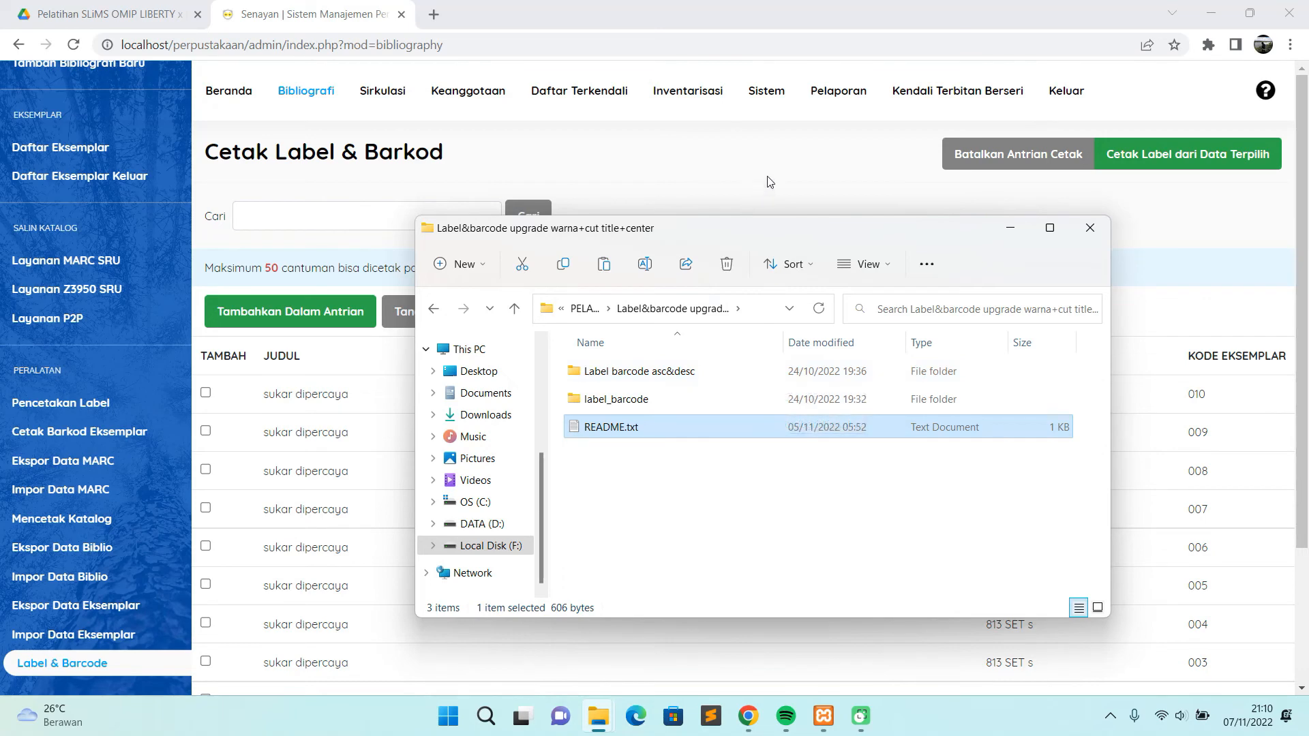
Return to the SLiMS label page and point out the KODE EKSEMPLAR column
left_click(769, 178)
scroll(1230, 382, "down", 3)
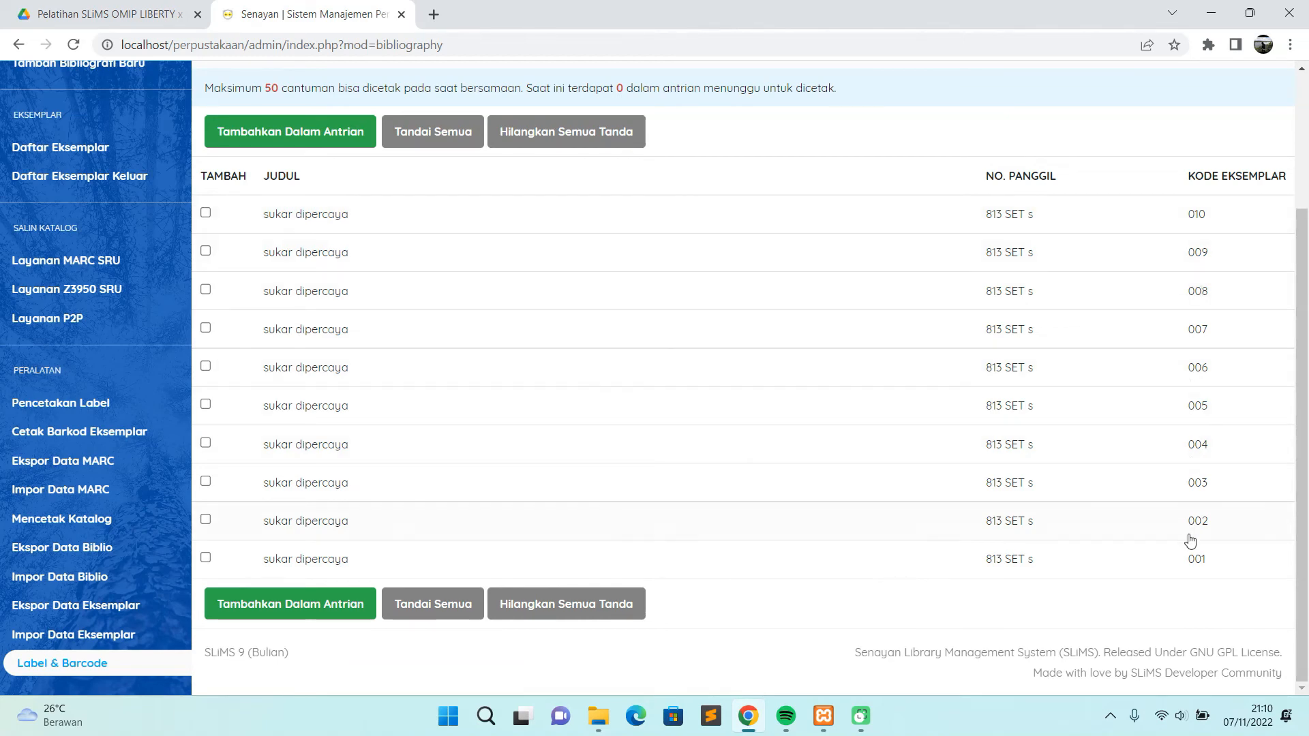
double_click(1205, 177)
left_click(1229, 179)
Copy simbio_dbgrid.inc.php from the Label barcode asc&desc folder
left_click(598, 715)
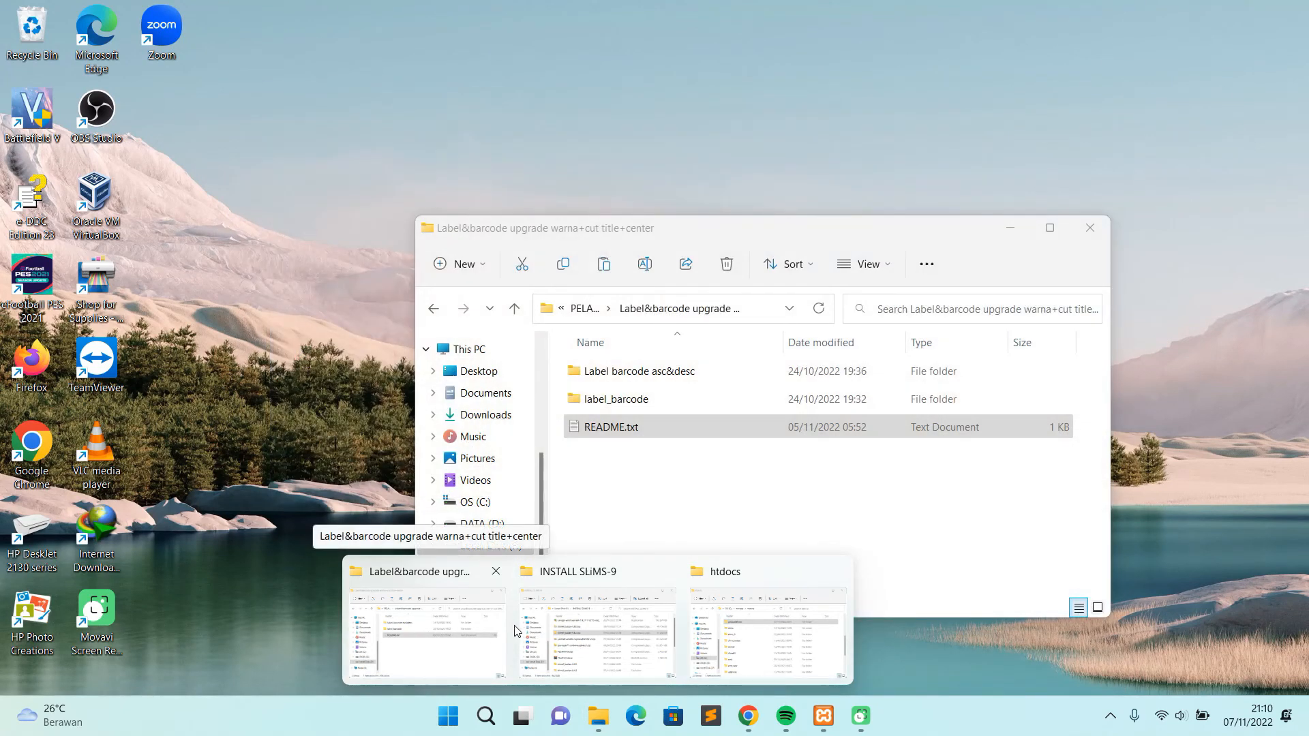
left_click(447, 636)
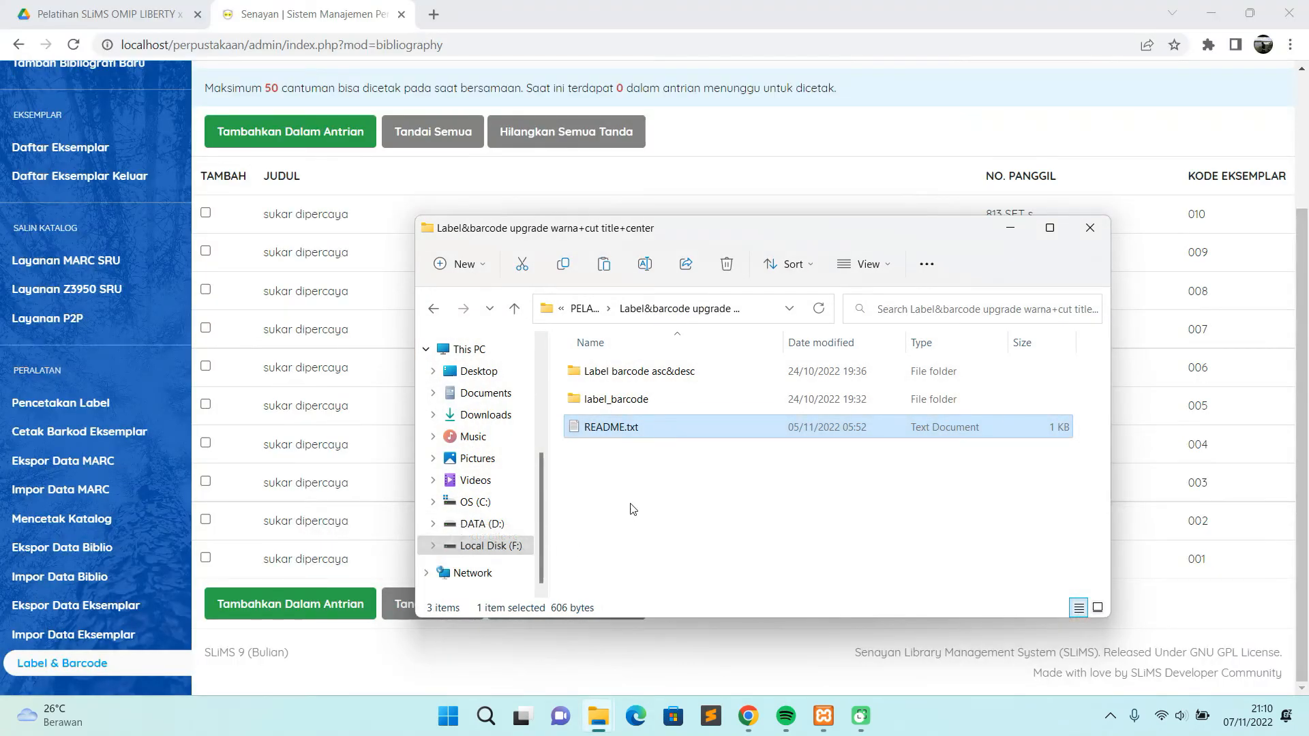
double_click(698, 373)
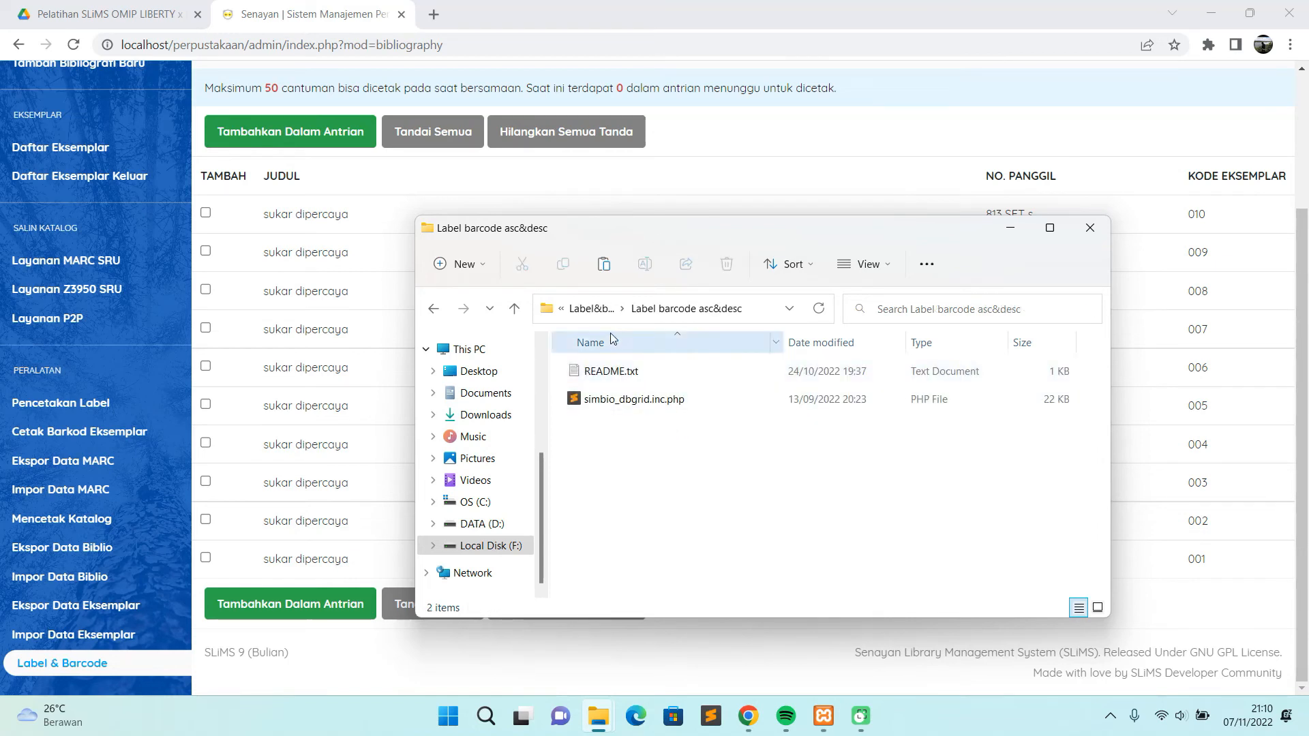
key("BackSpace")
double_click(634, 374)
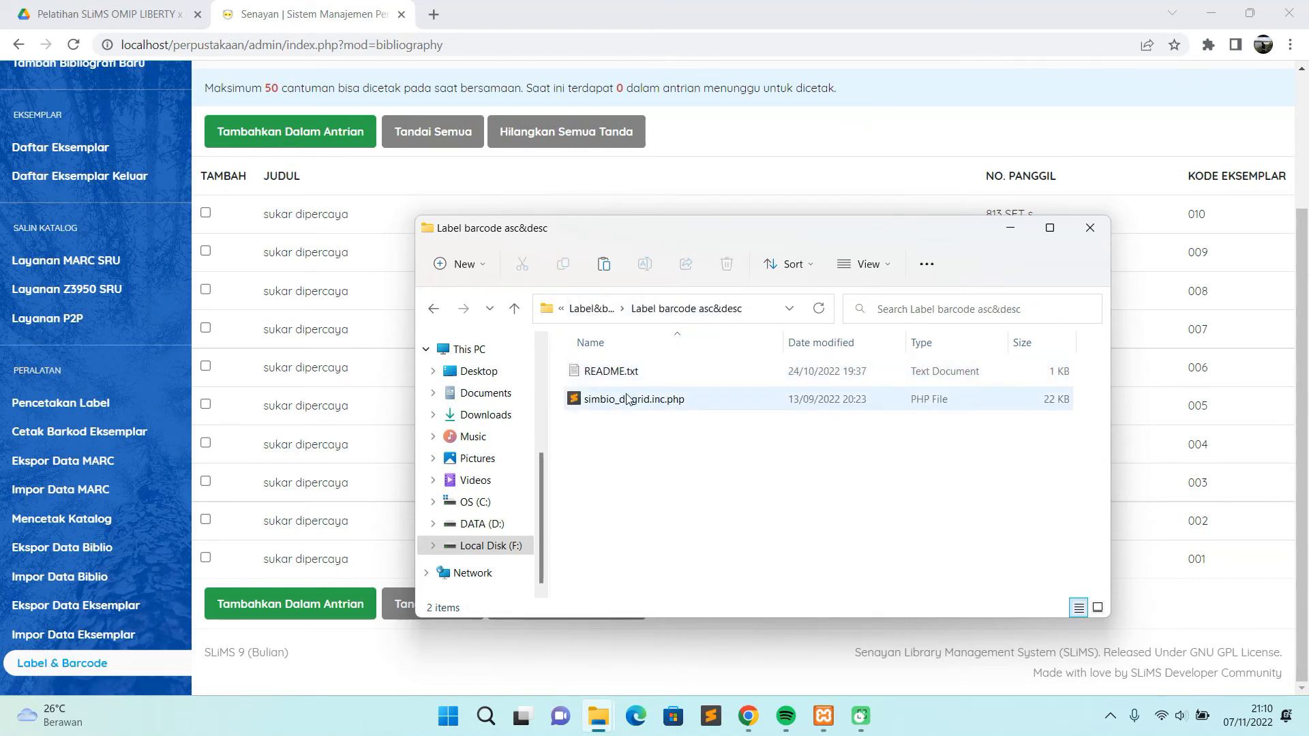
left_click(626, 405)
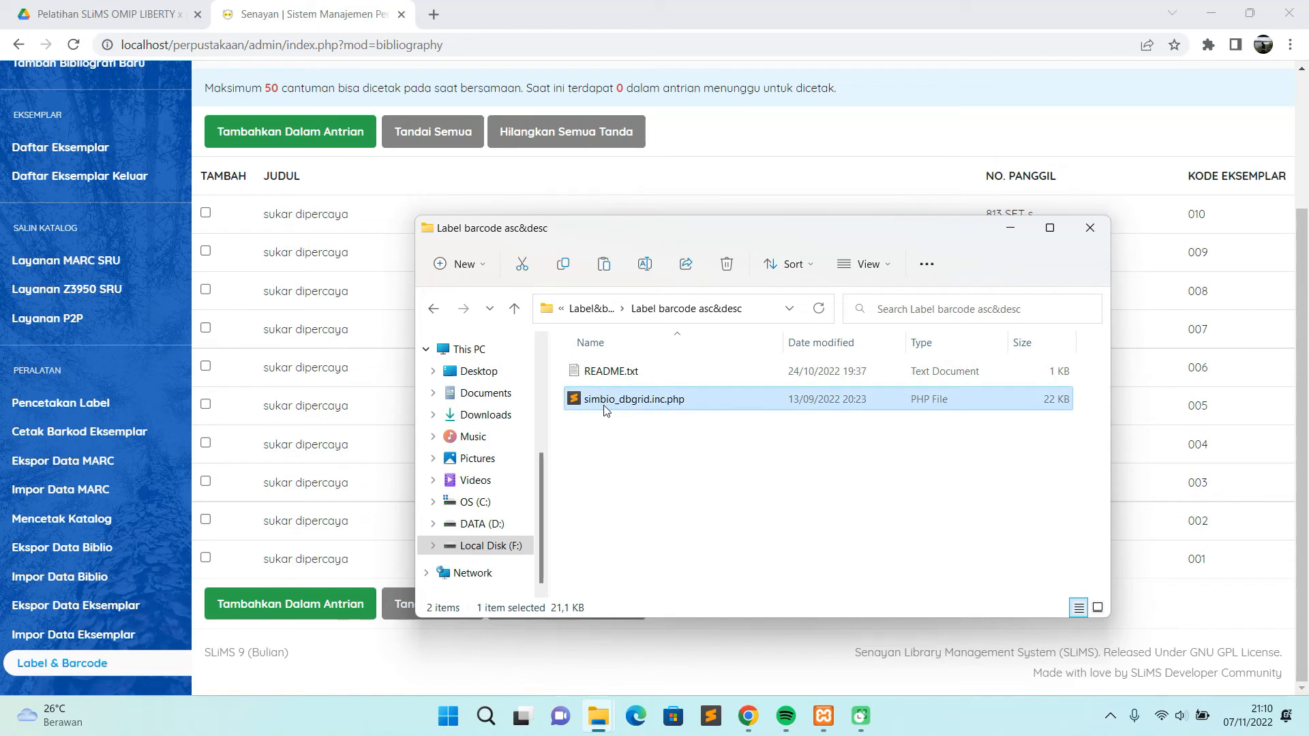
right_click(643, 402)
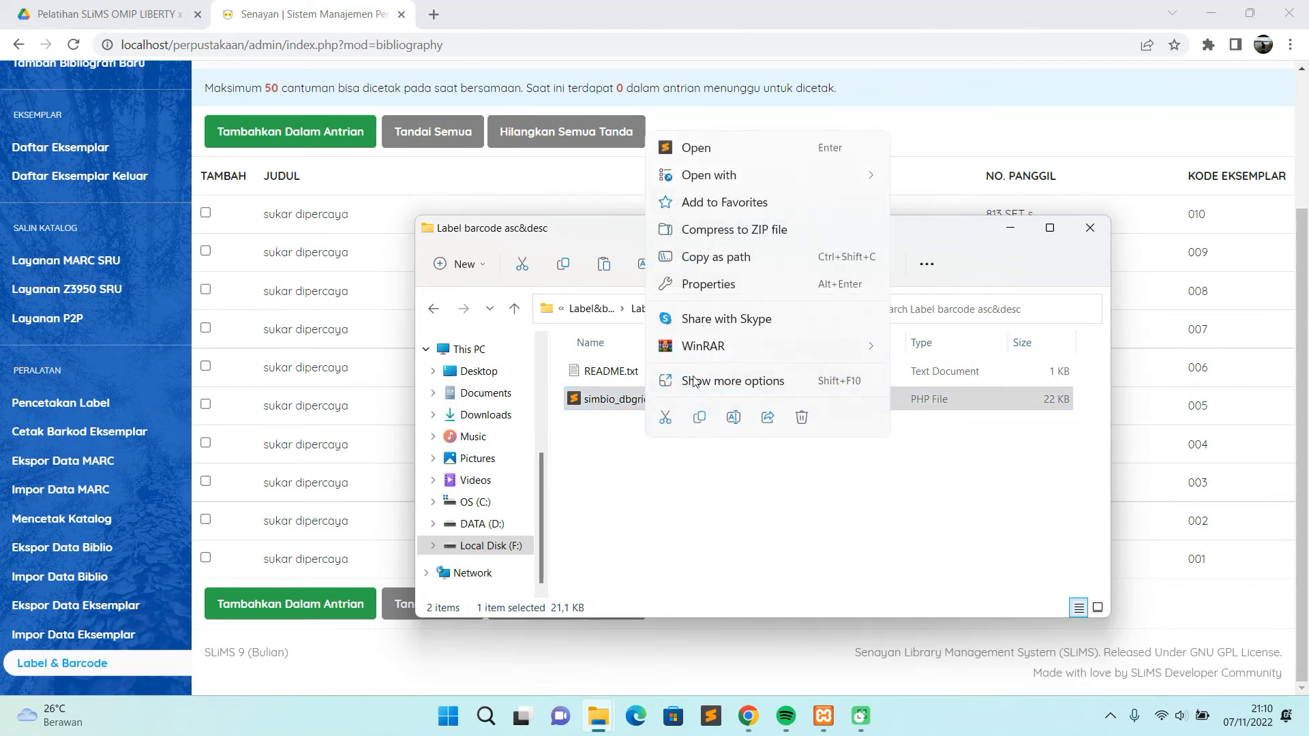
left_click(701, 418)
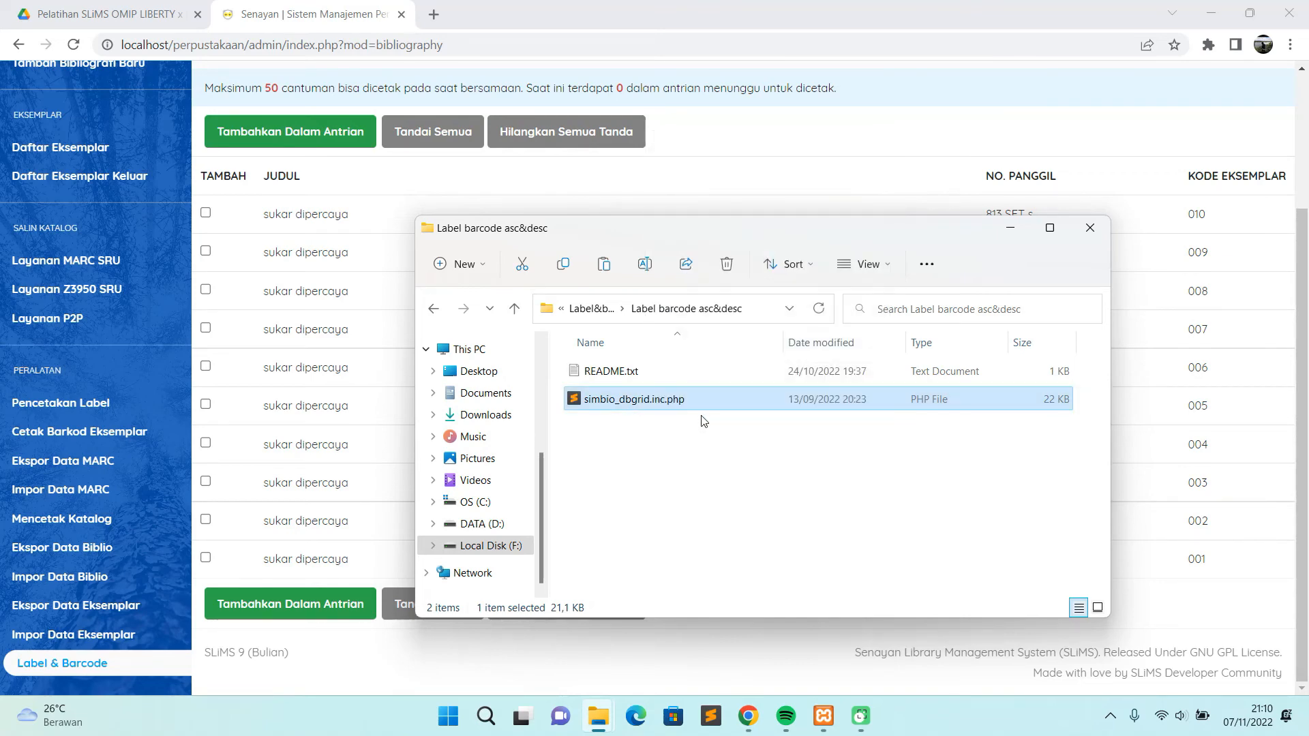
Navigate to C:\xampp\htdocs\perpustakaan\simbio2\simbio_DB\datagrid
left_click(498, 503)
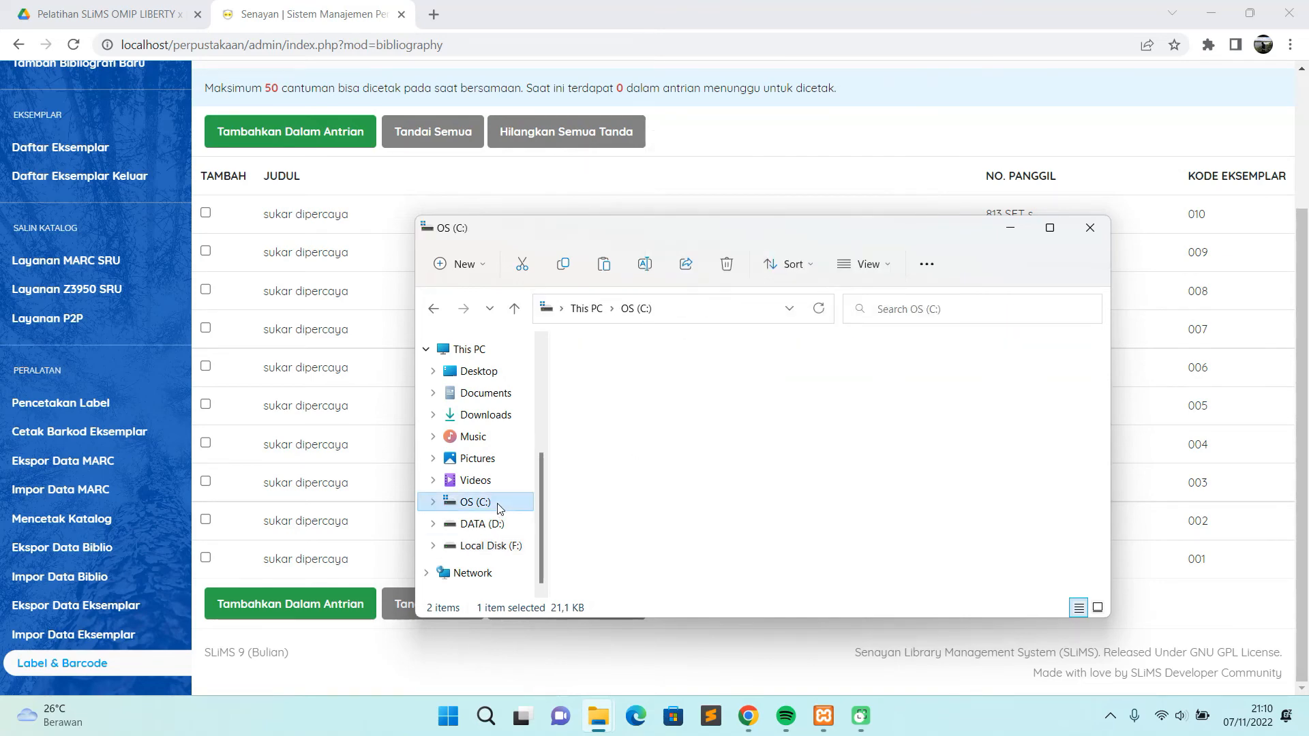
scroll(606, 546, "down", 3)
scroll(608, 565, "down", 1)
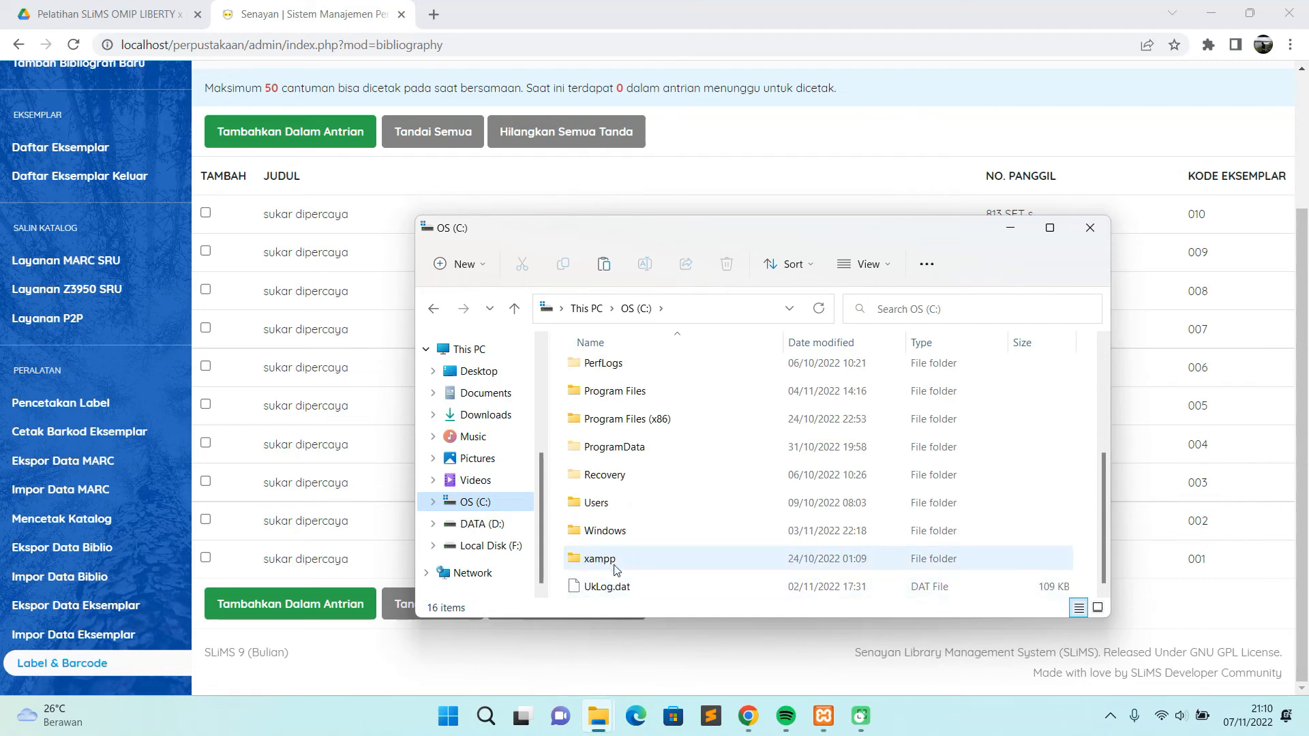
double_click(610, 557)
double_click(599, 511)
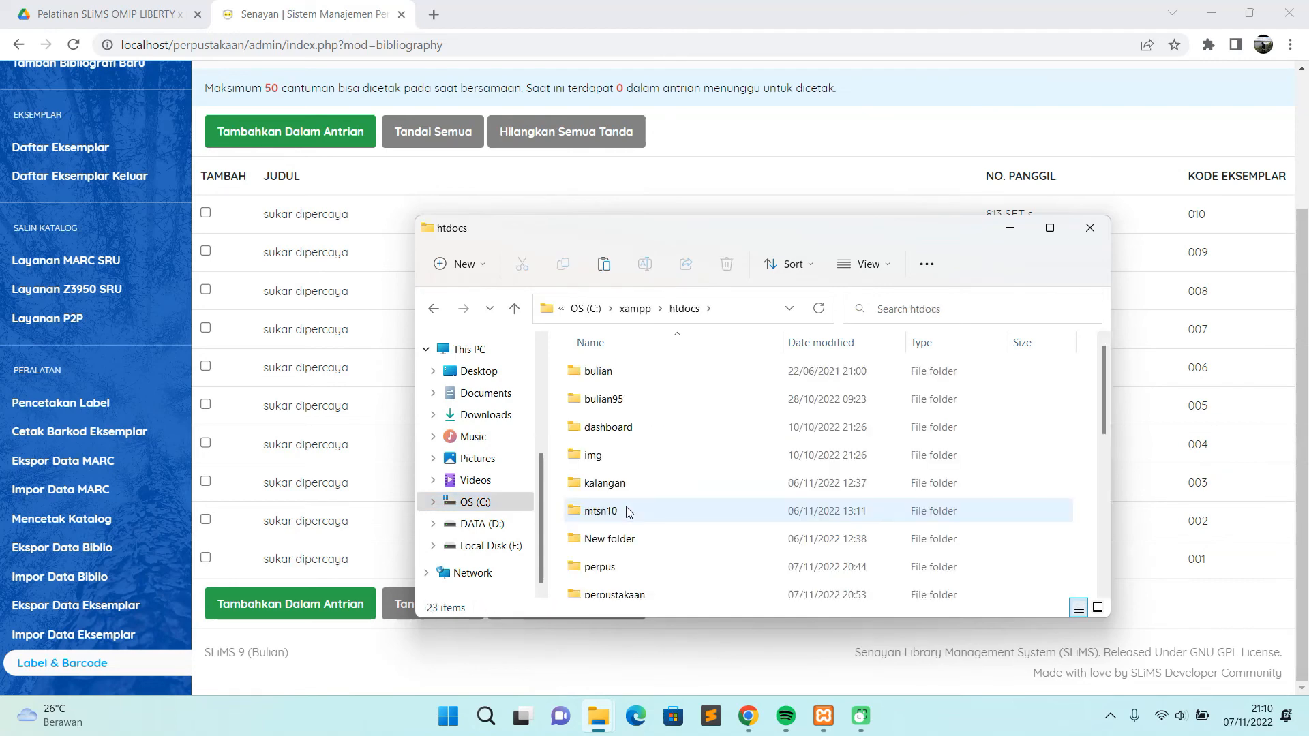
scroll(634, 521, "down", 1)
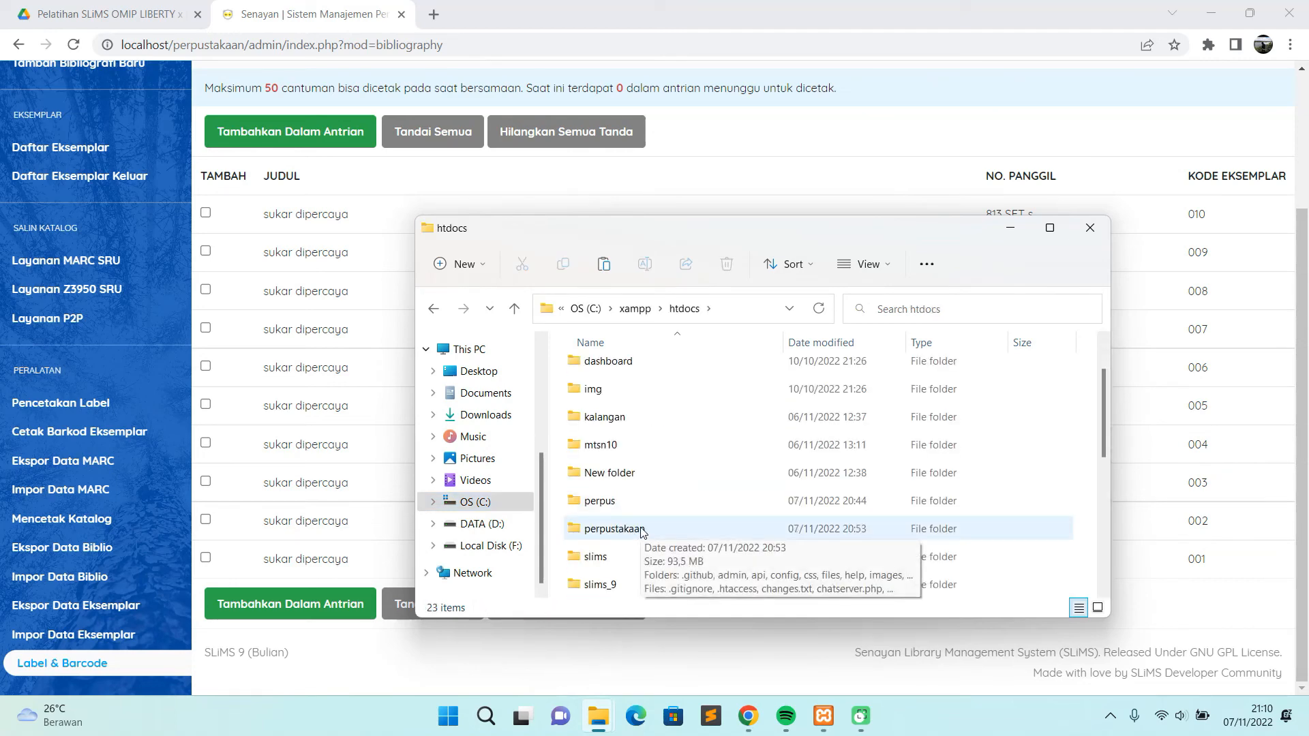
double_click(614, 529)
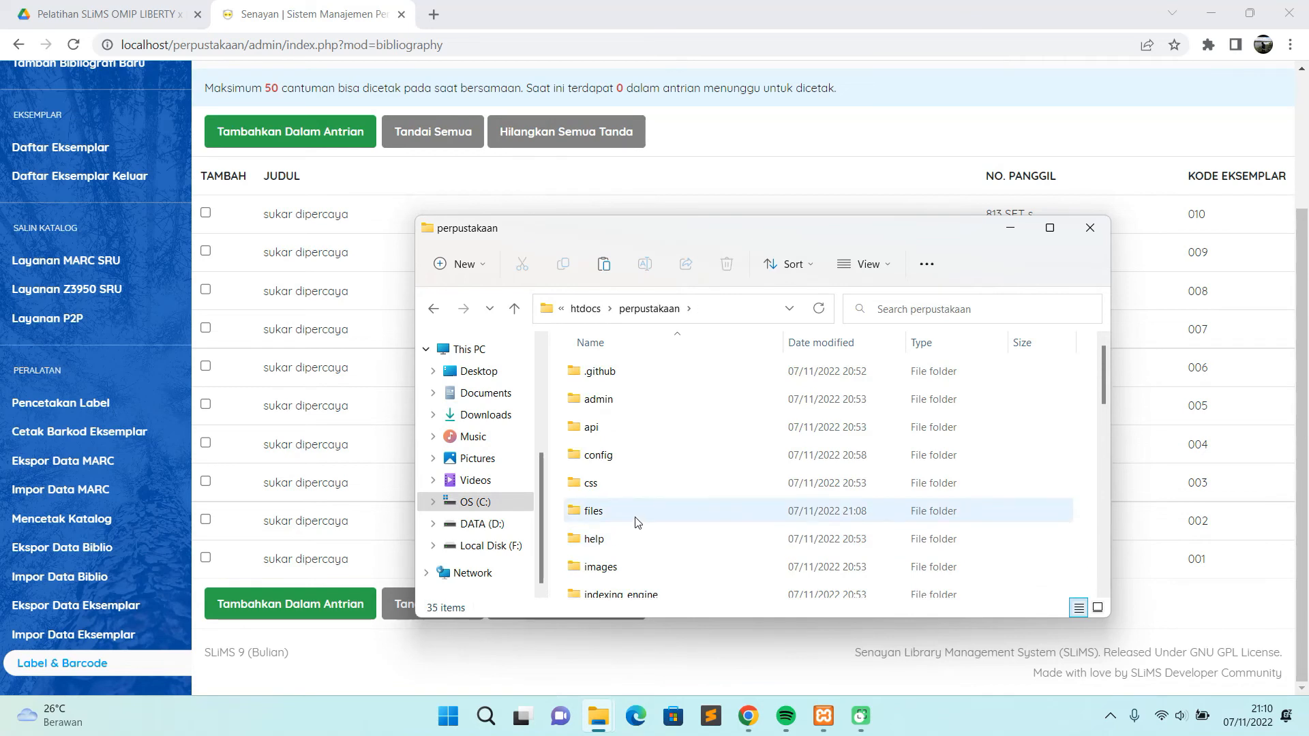
scroll(635, 522, "down", 5)
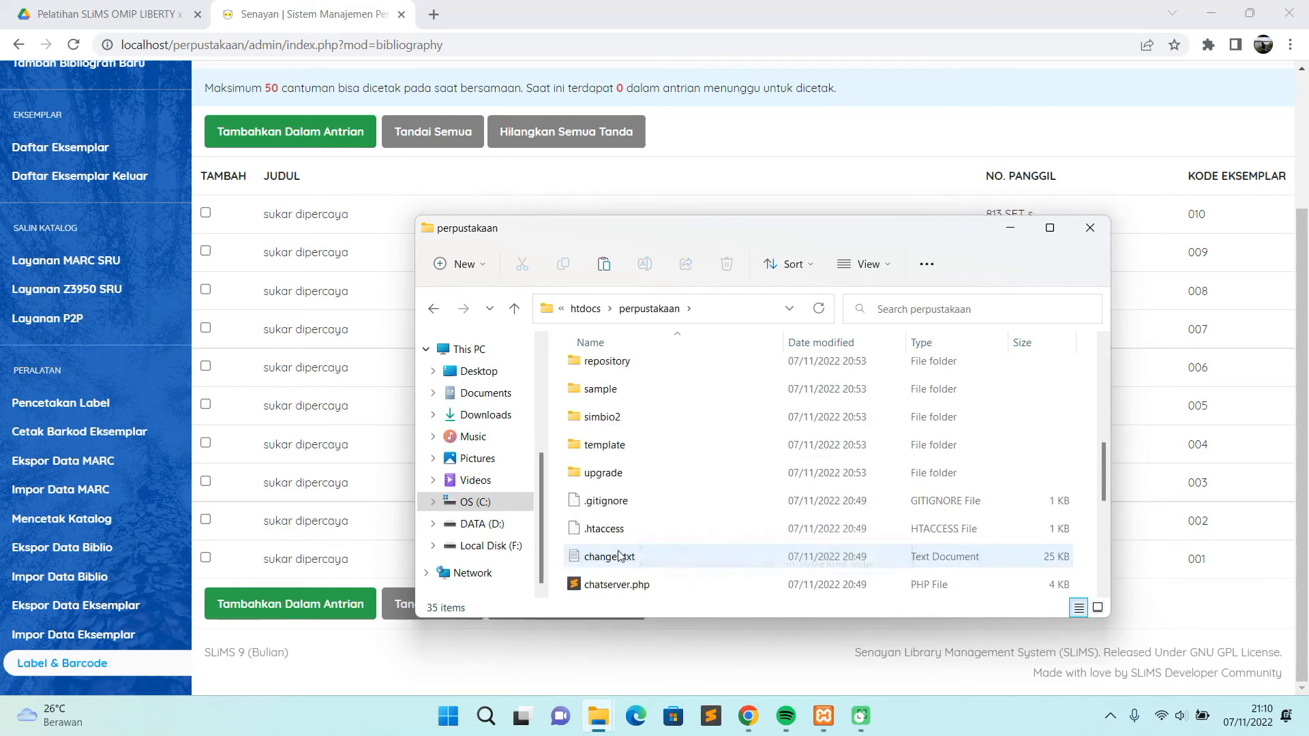
double_click(620, 427)
double_click(609, 371)
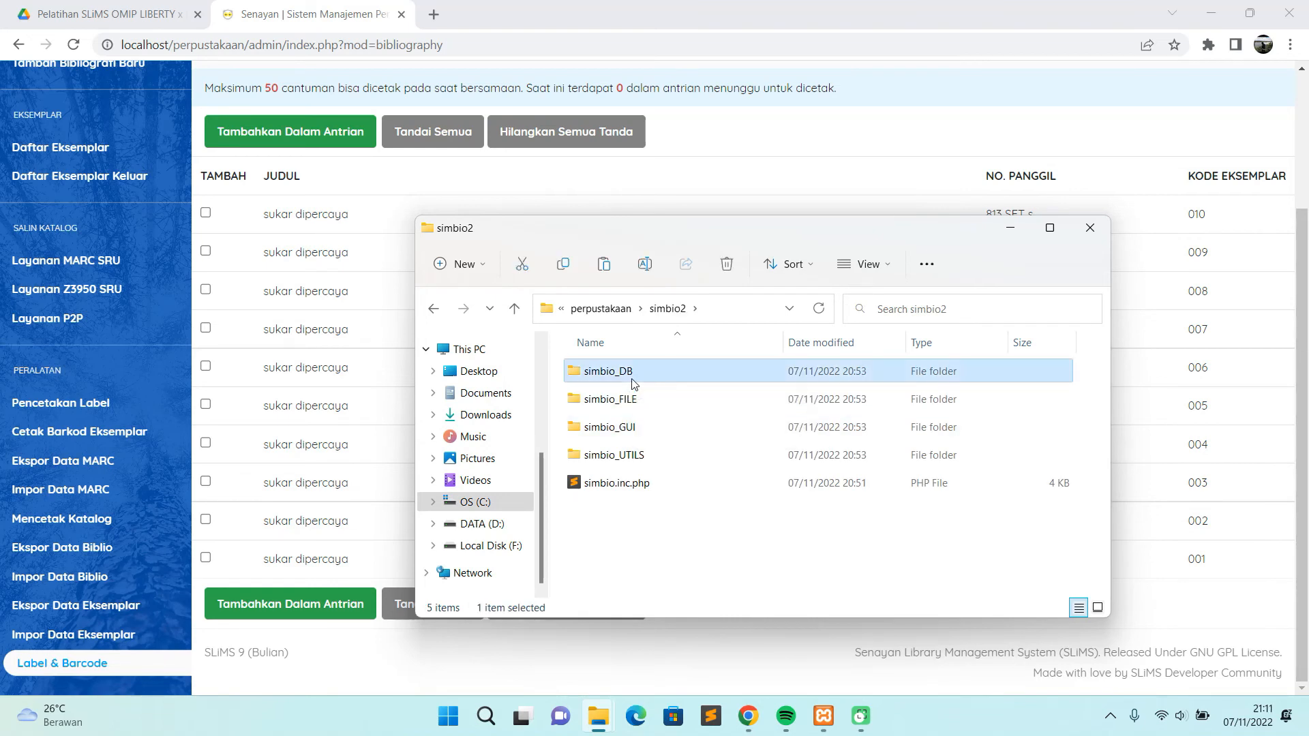
double_click(632, 378)
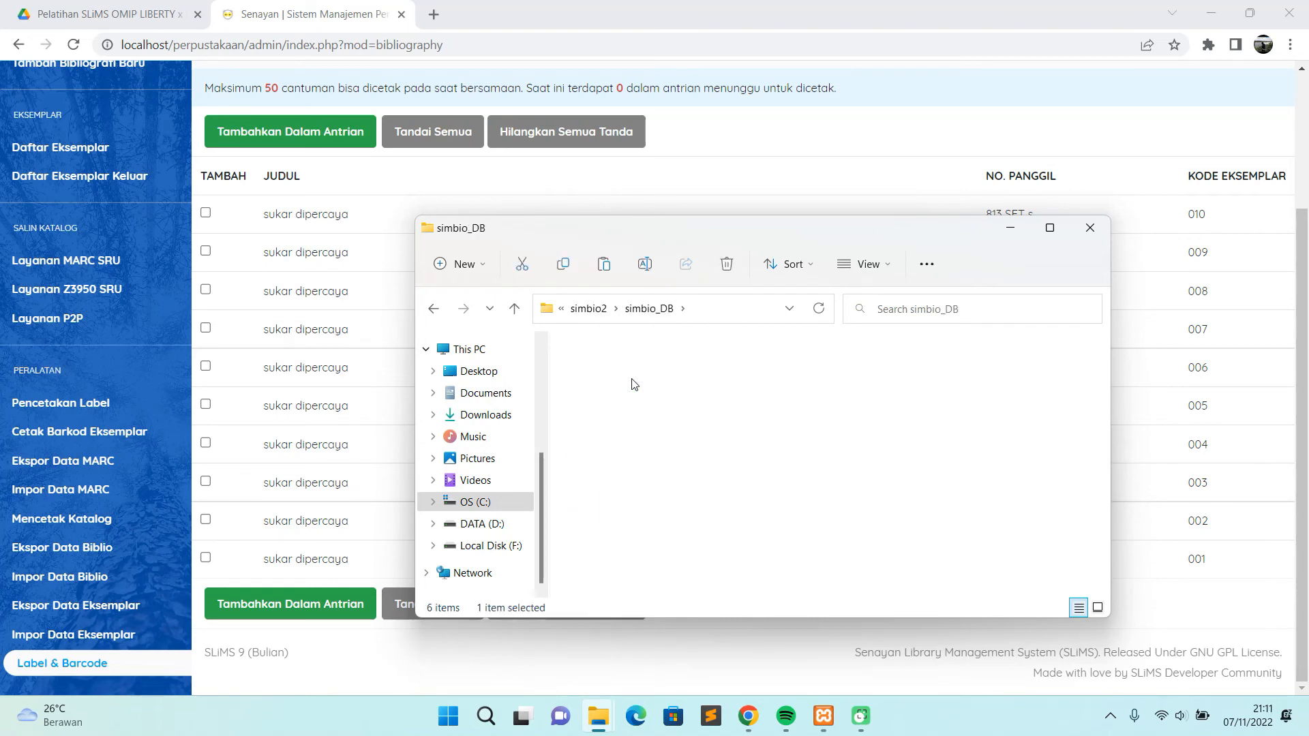
Paste simbio_dbgrid.inc.php into datagrid, replacing the existing file, and return to SLiMS
right_click(641, 417)
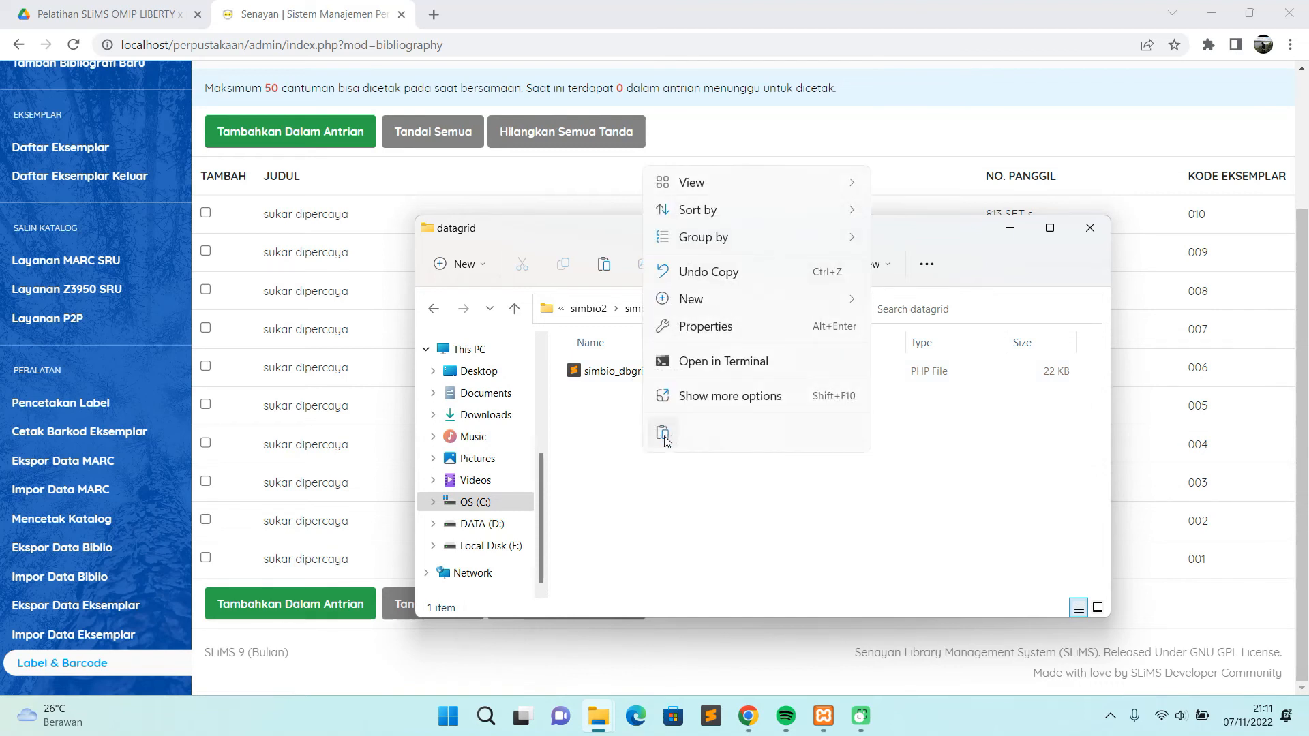
left_click(663, 434)
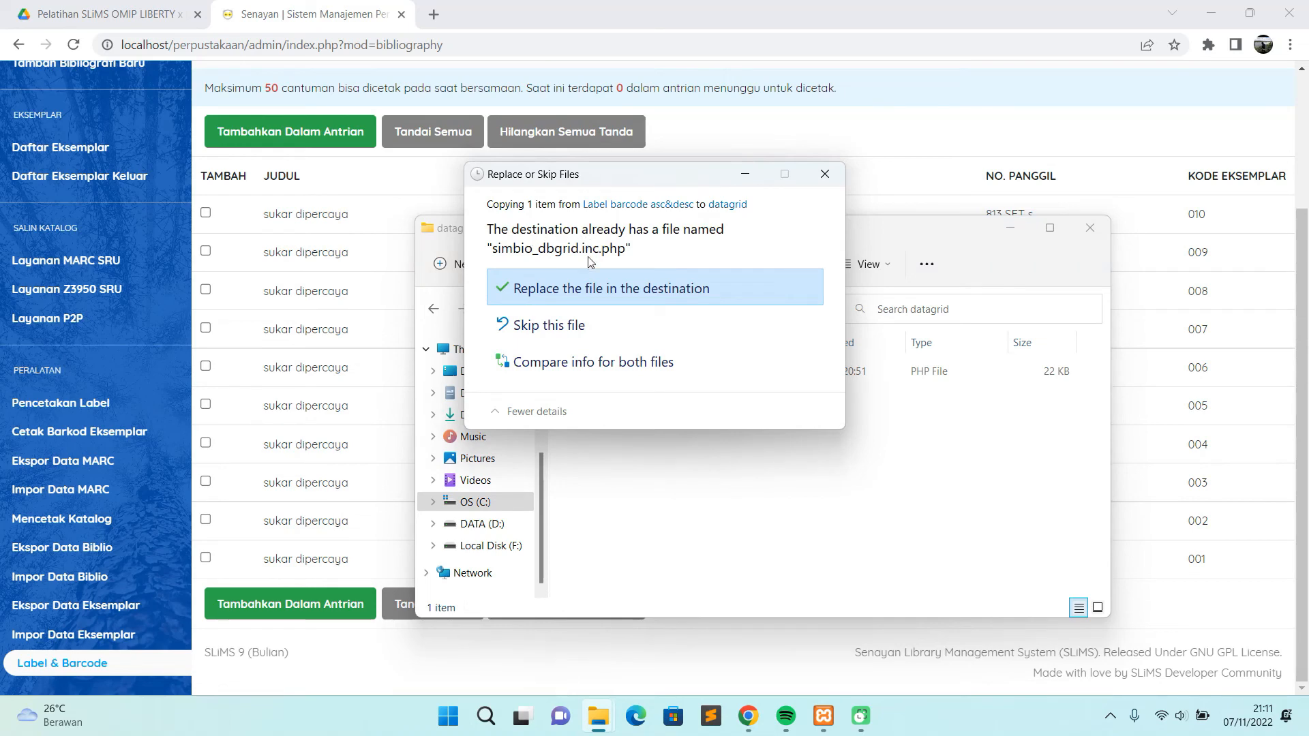
left_click(589, 289)
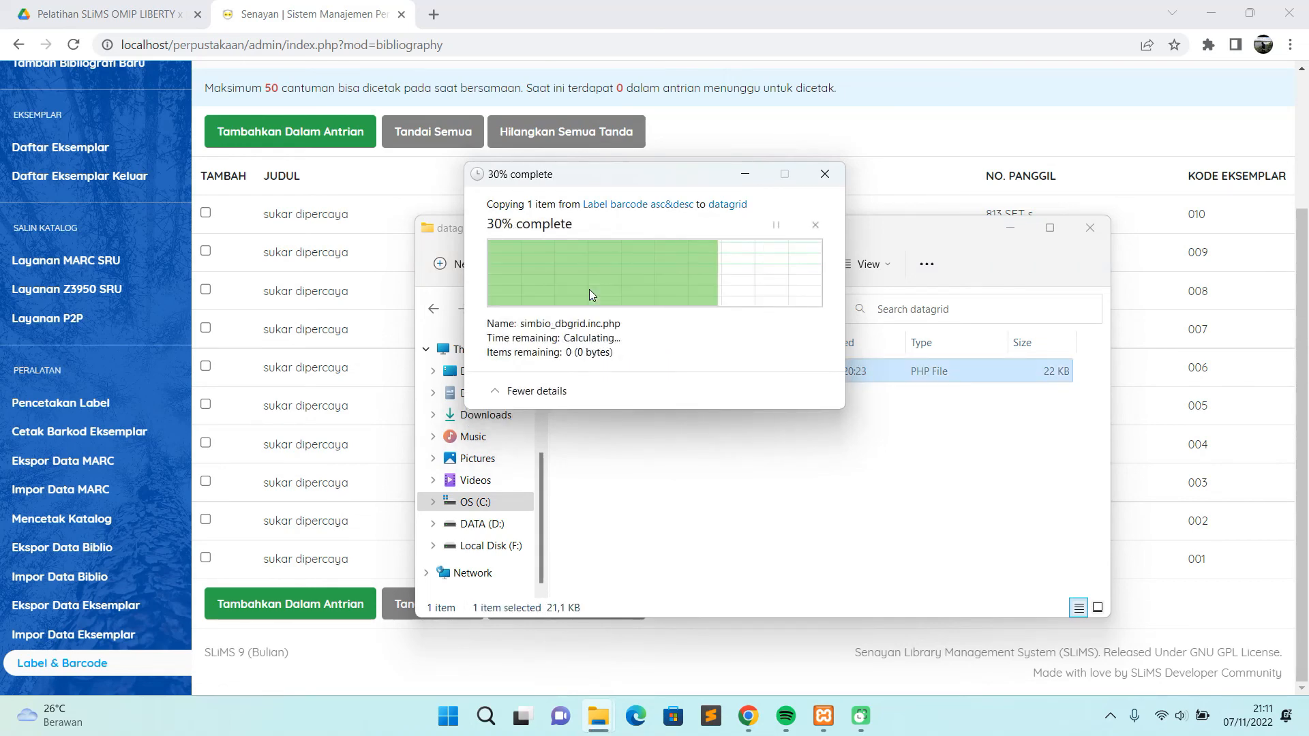
left_click(644, 182)
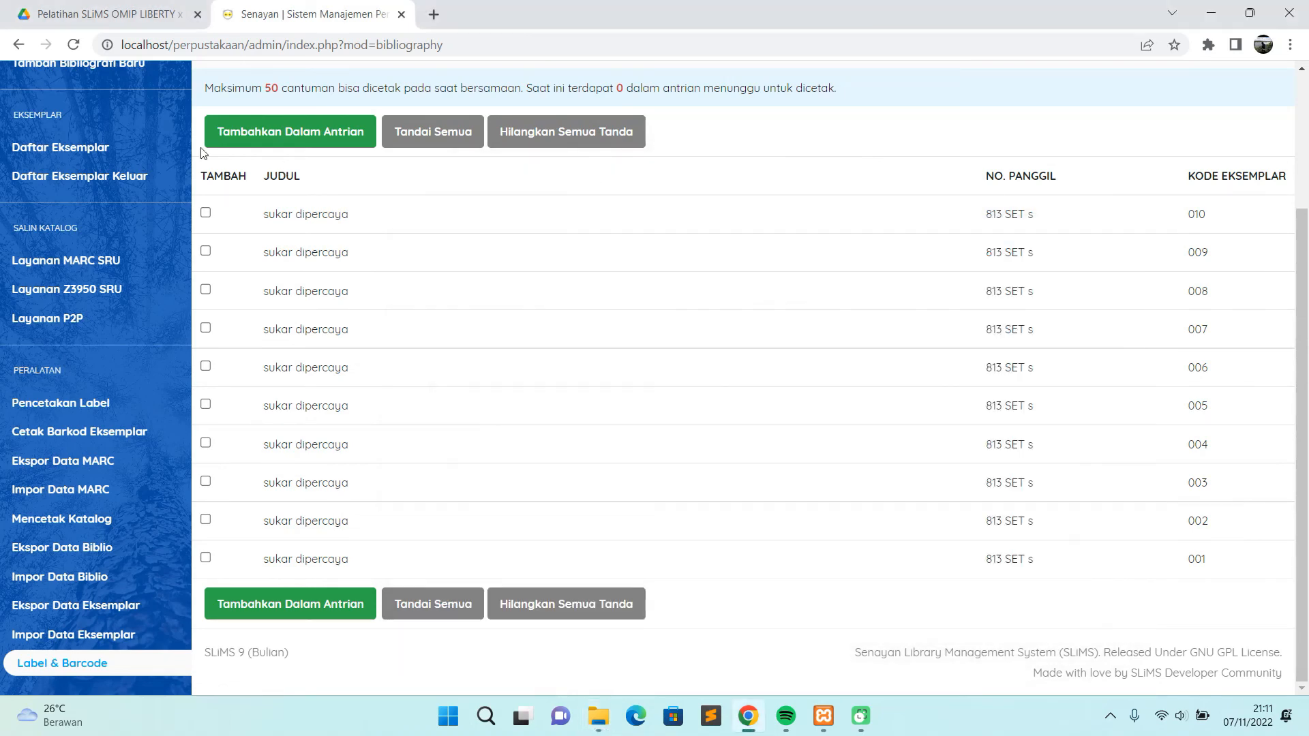
Reload SLiMS, open Label & Barcode, and toggle KODE EKSEMPLAR sorting between 001-first and 010-first
left_click(80, 47)
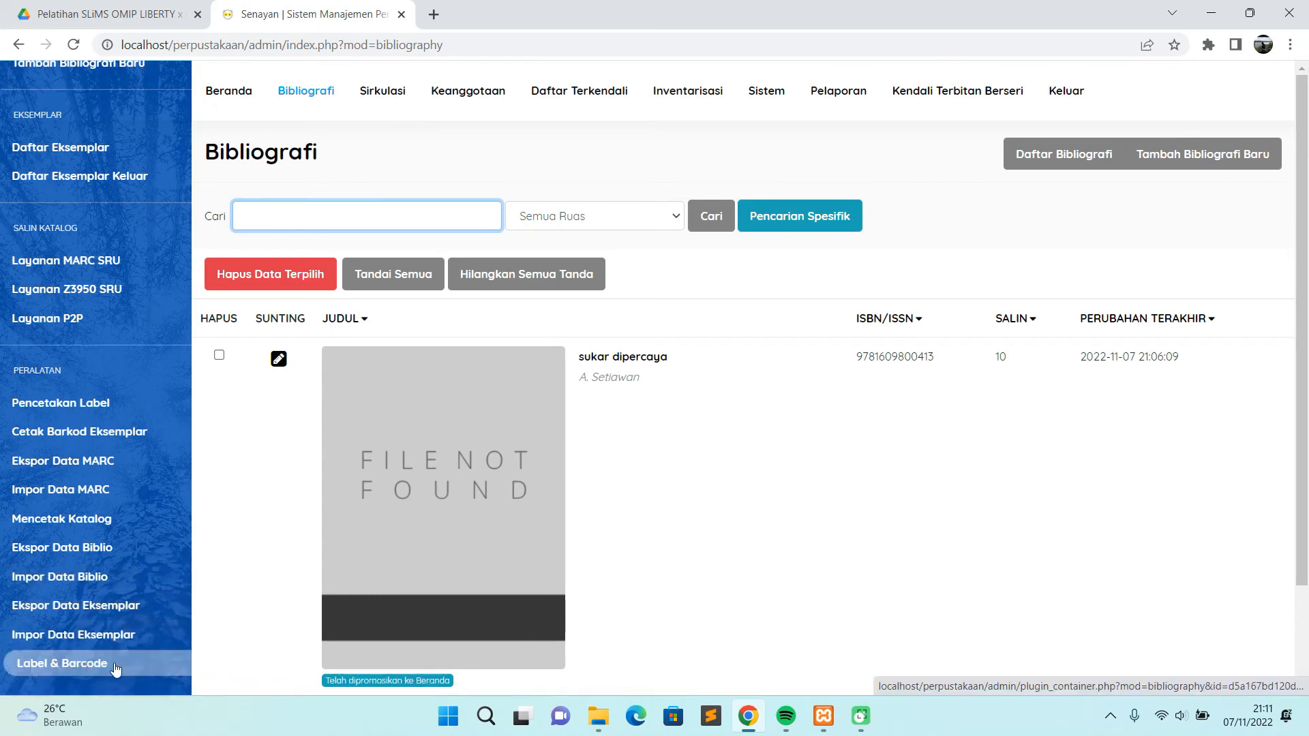
left_click(79, 665)
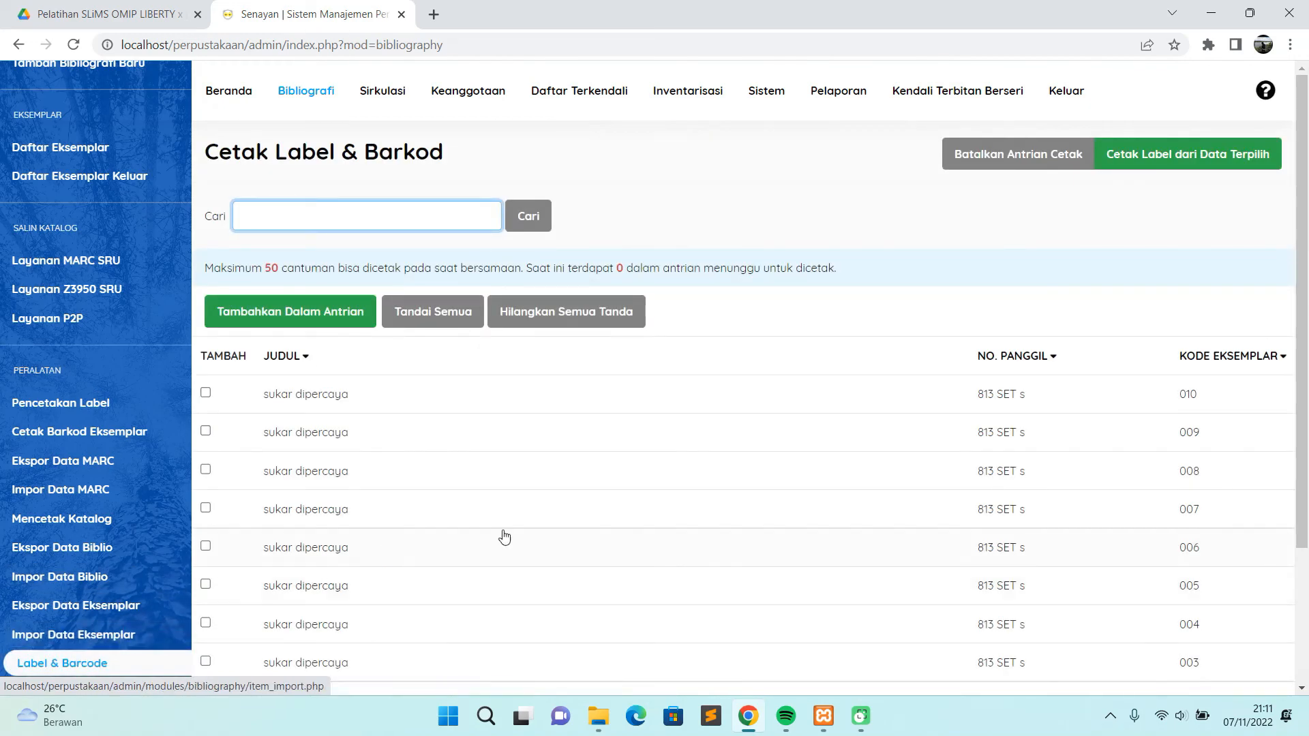
left_click(1221, 360)
left_click(1222, 361)
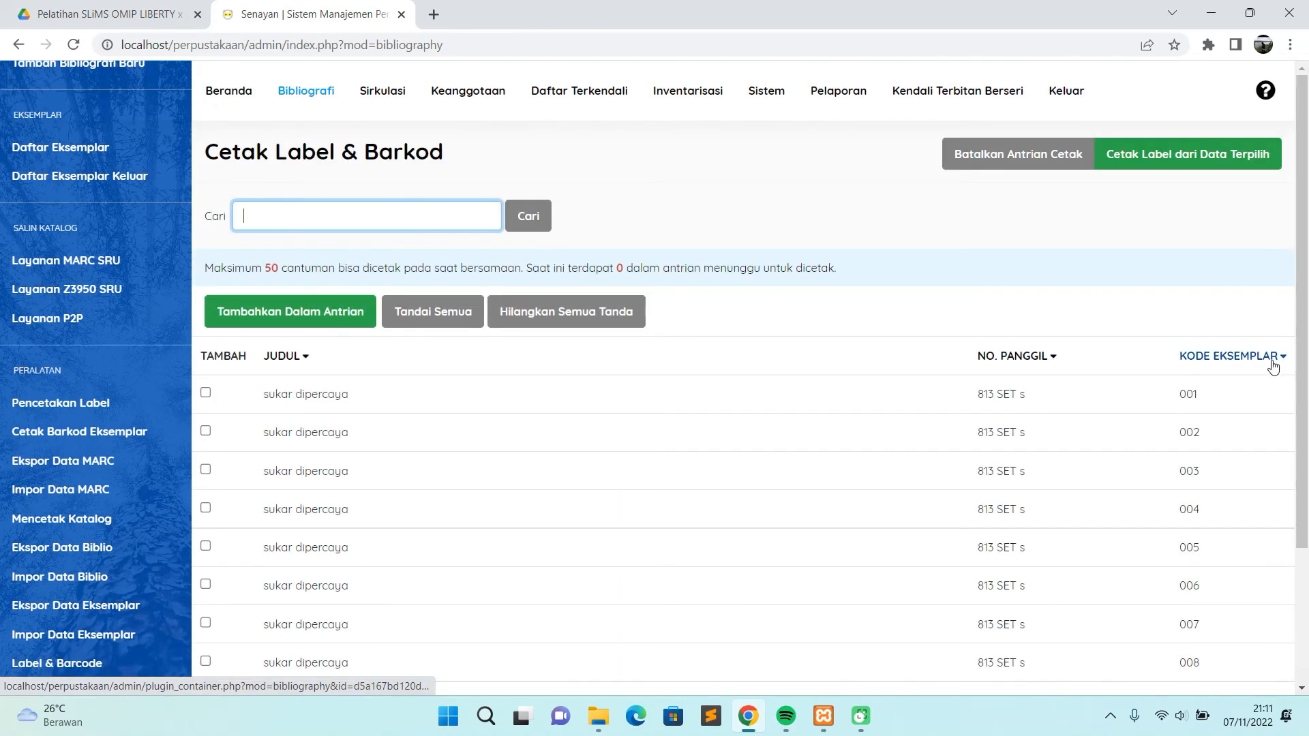
mouse_move(1198, 395)
left_mouse_down()
mouse_move(1168, 404)
mouse_move(1182, 403)
left_mouse_up()
left_click(1231, 362)
left_click(1183, 404)
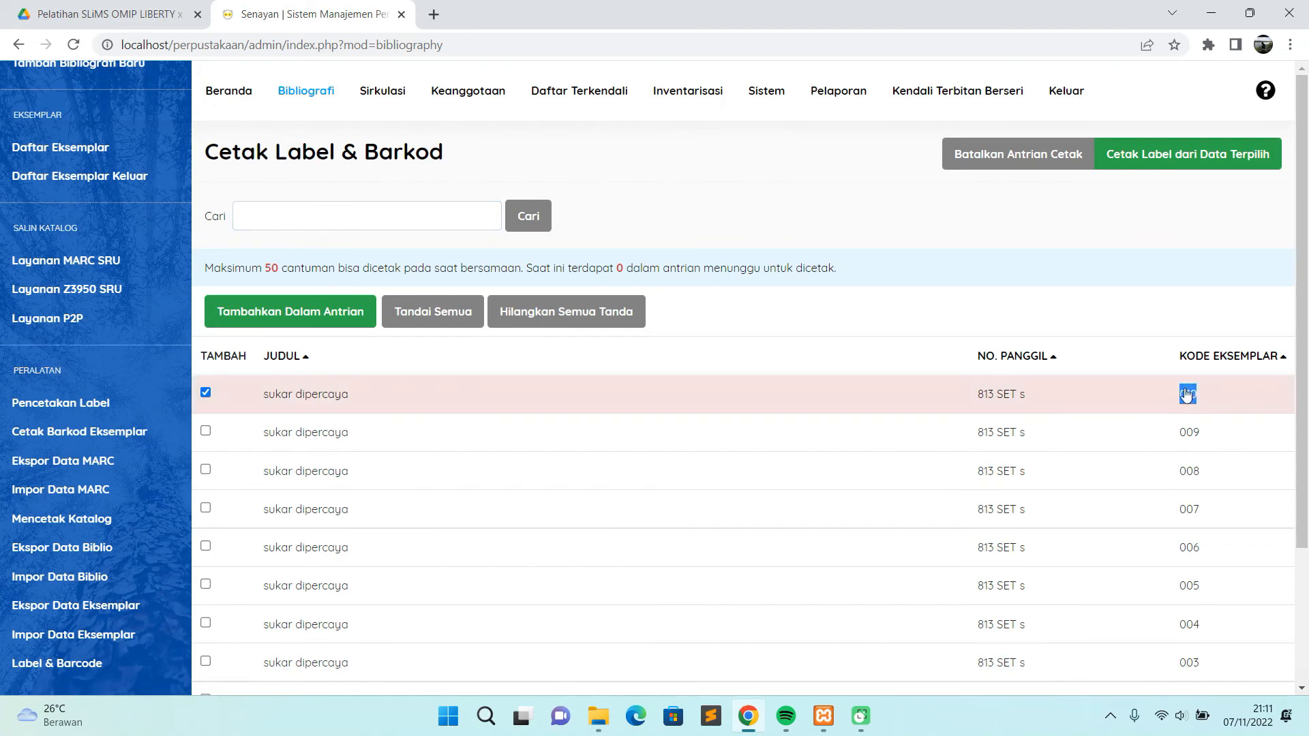
left_click(1202, 367)
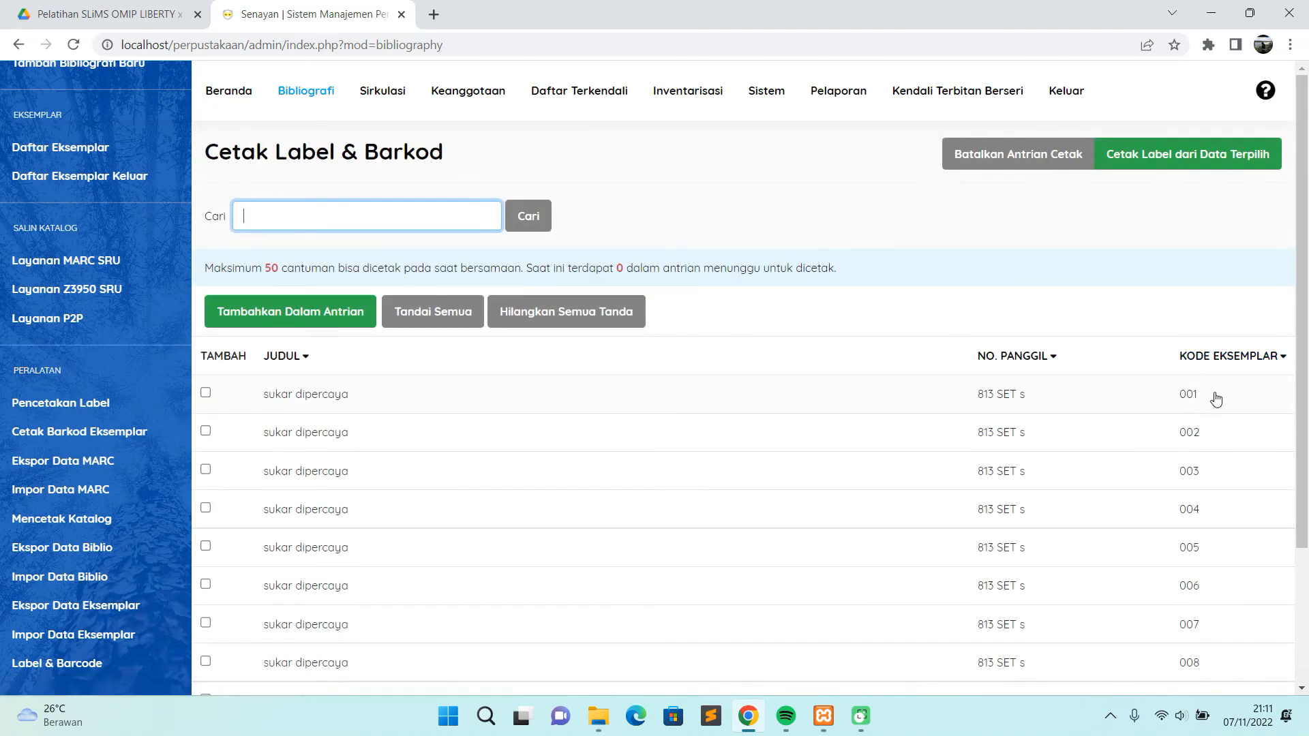
left_click_drag(1217, 399, 1183, 402)
left_click(1227, 362)
scroll(634, 400, "down", 3)
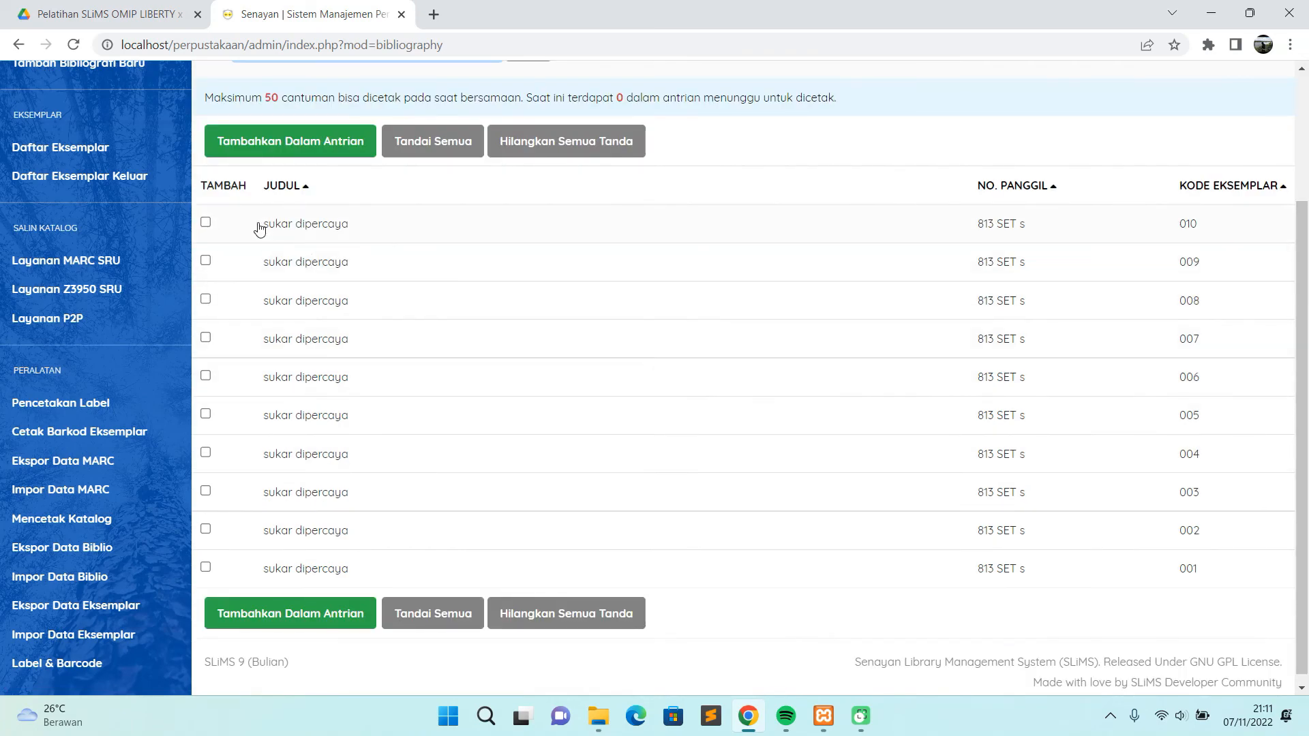
left_click_drag(260, 229, 349, 224)
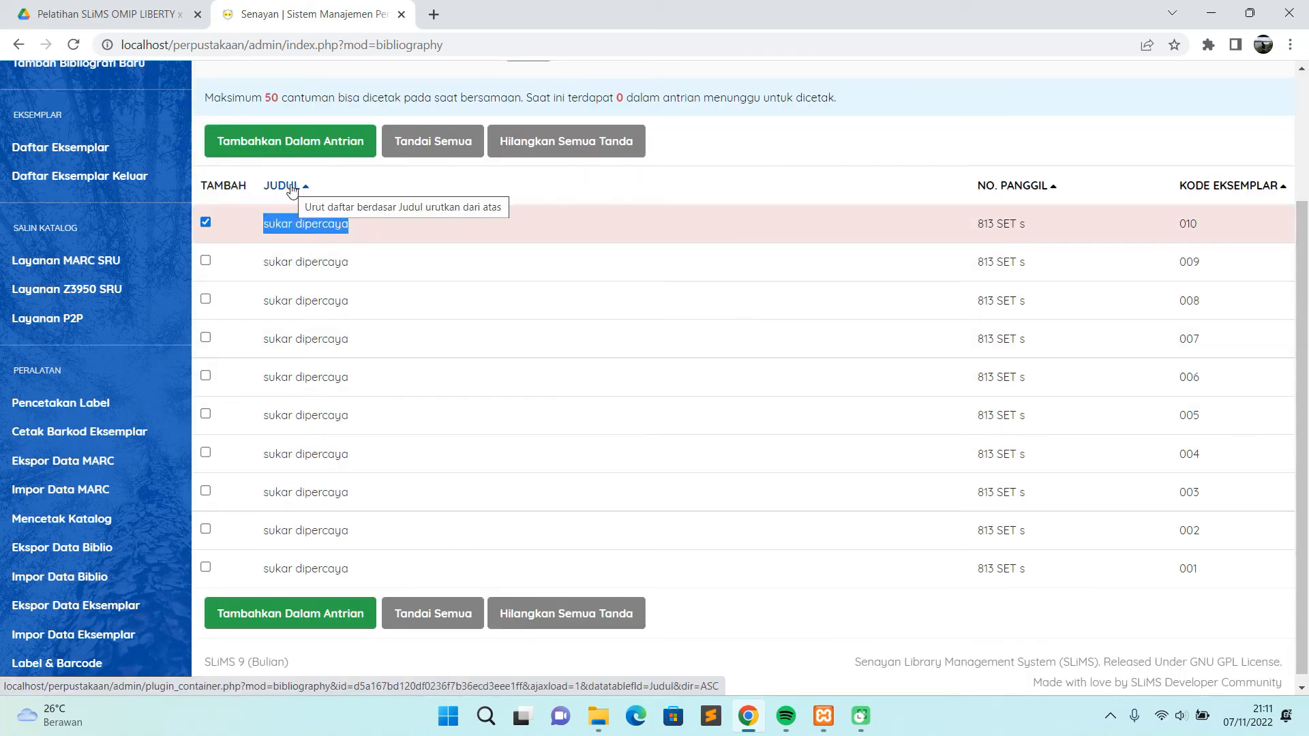
Sort by JUDUL and NO. PANGGIL both ways, then return to item codes ascending from 001
left_click(291, 187)
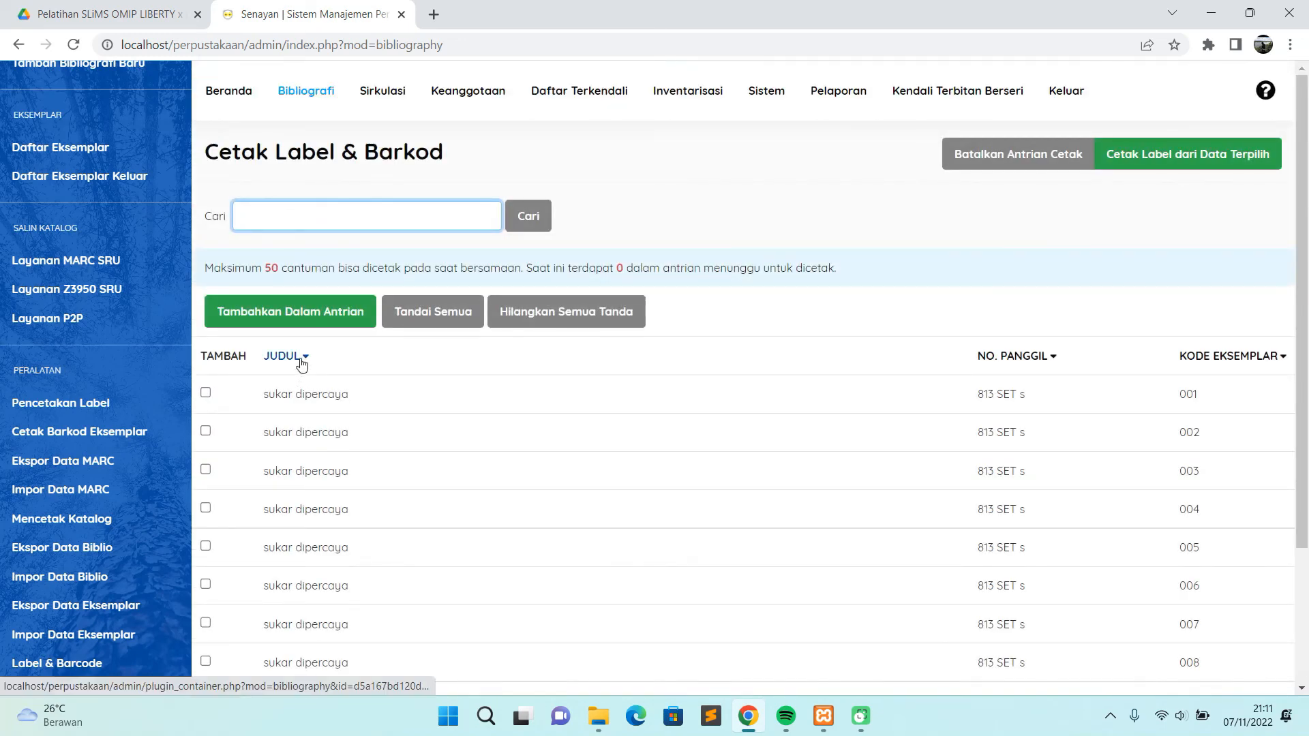
left_click(1036, 361)
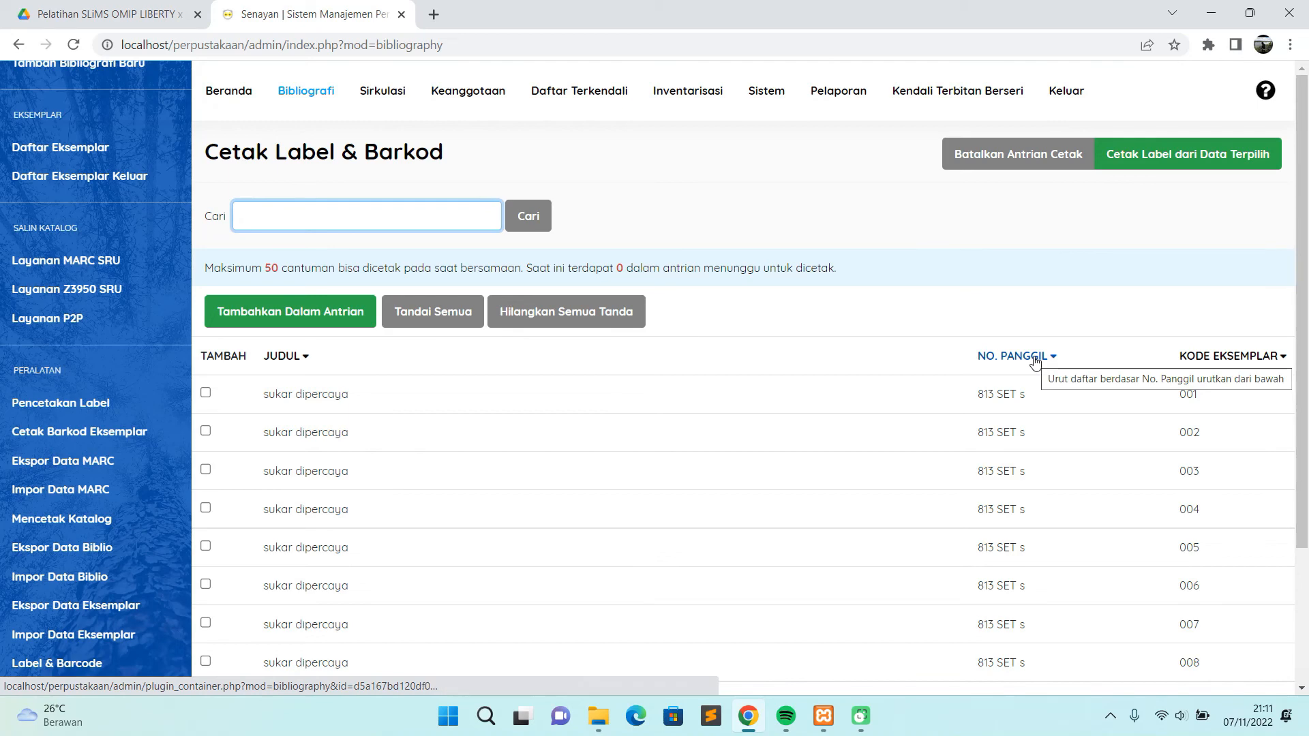
left_click(1035, 362)
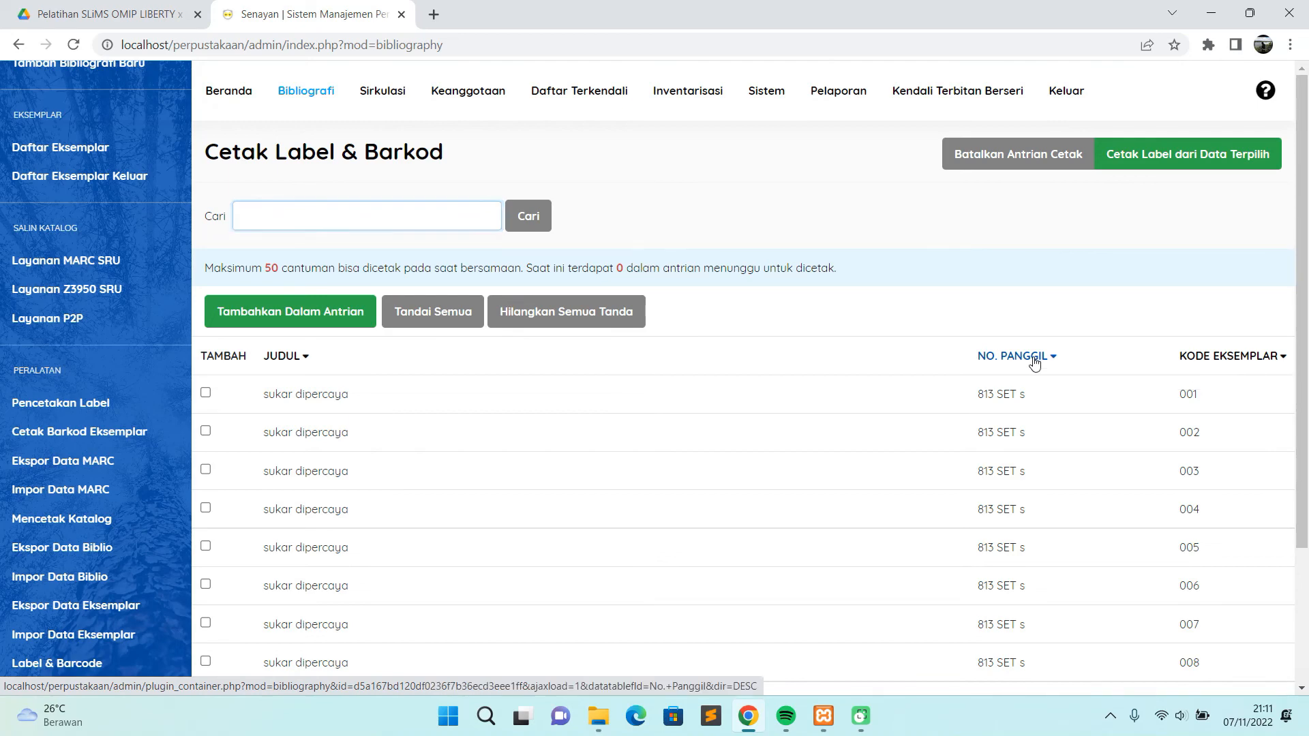
scroll(976, 510, "down", 3)
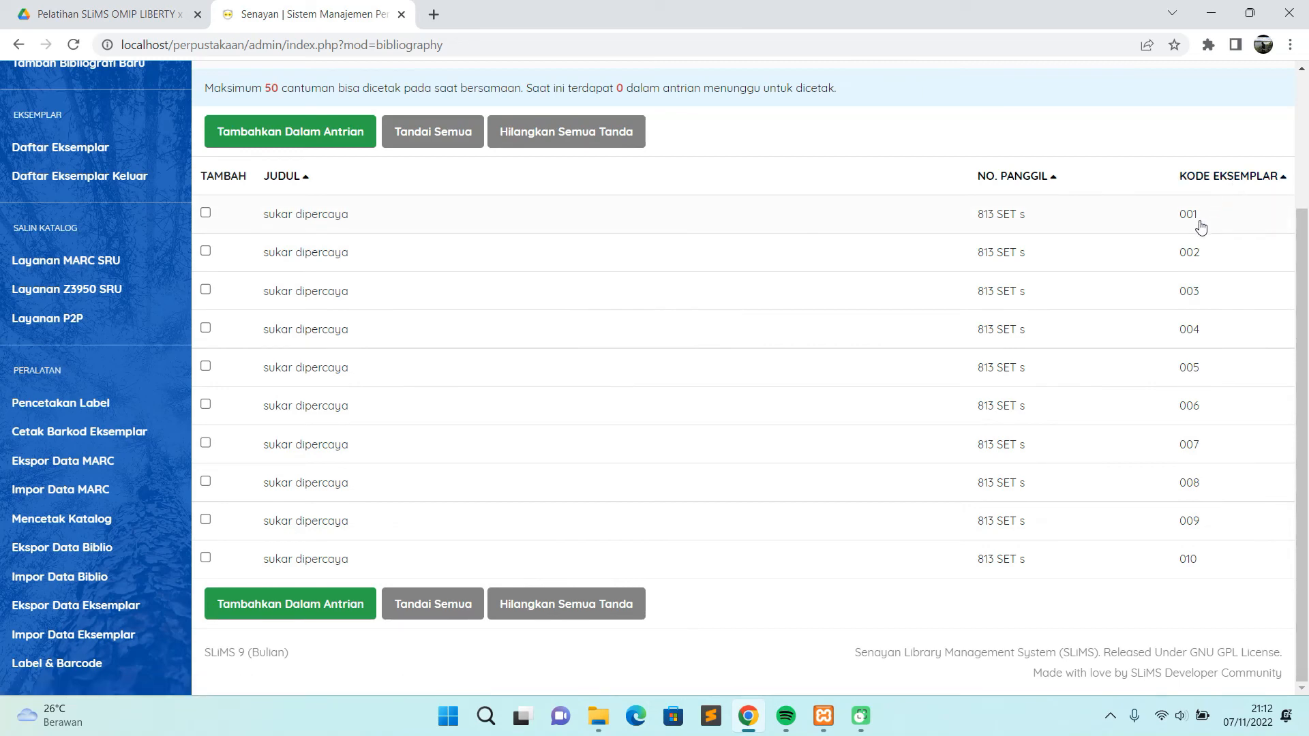
left_click(1221, 175)
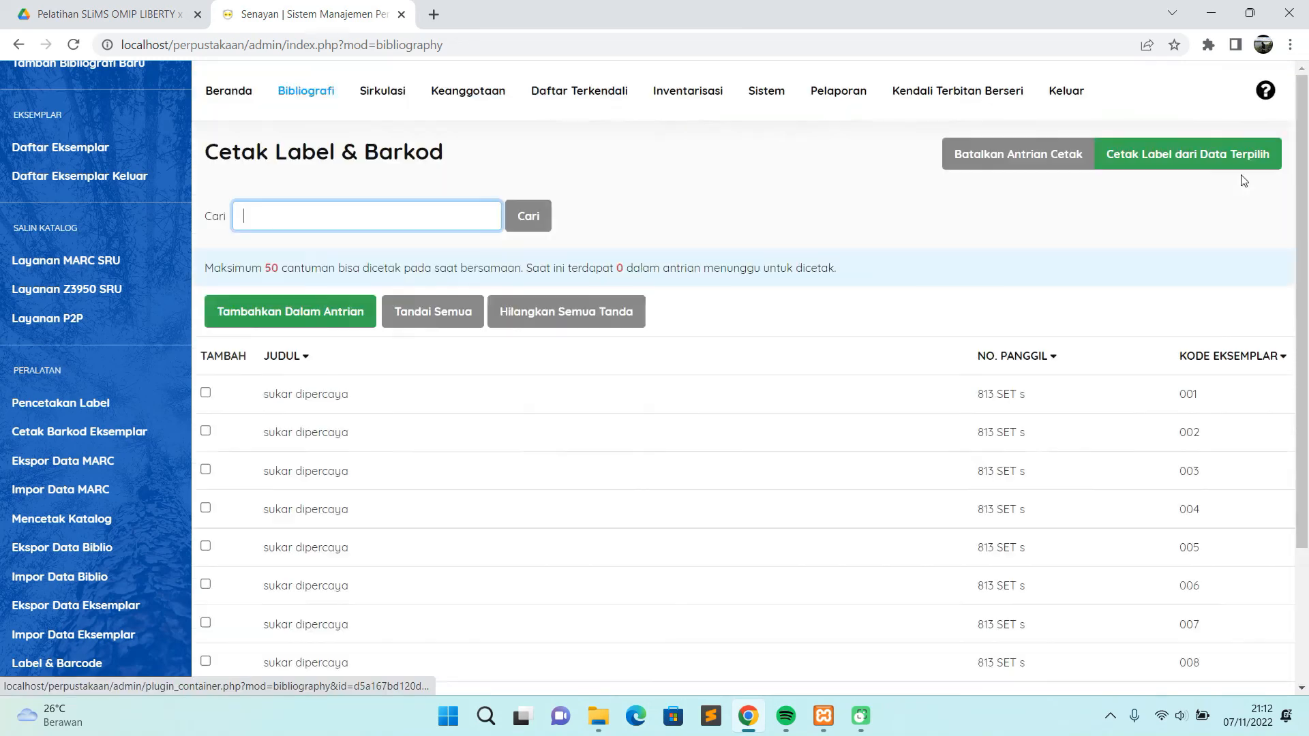
left_click(1231, 355)
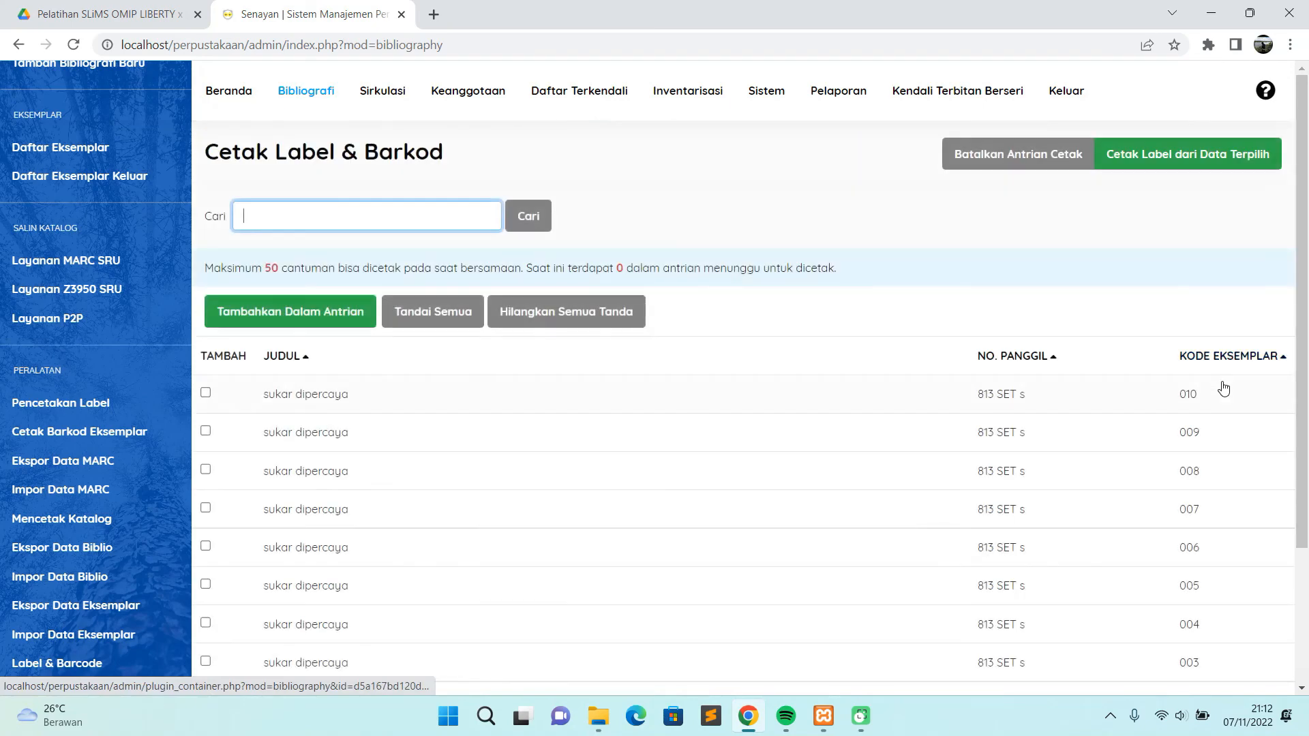
left_click(1225, 358)
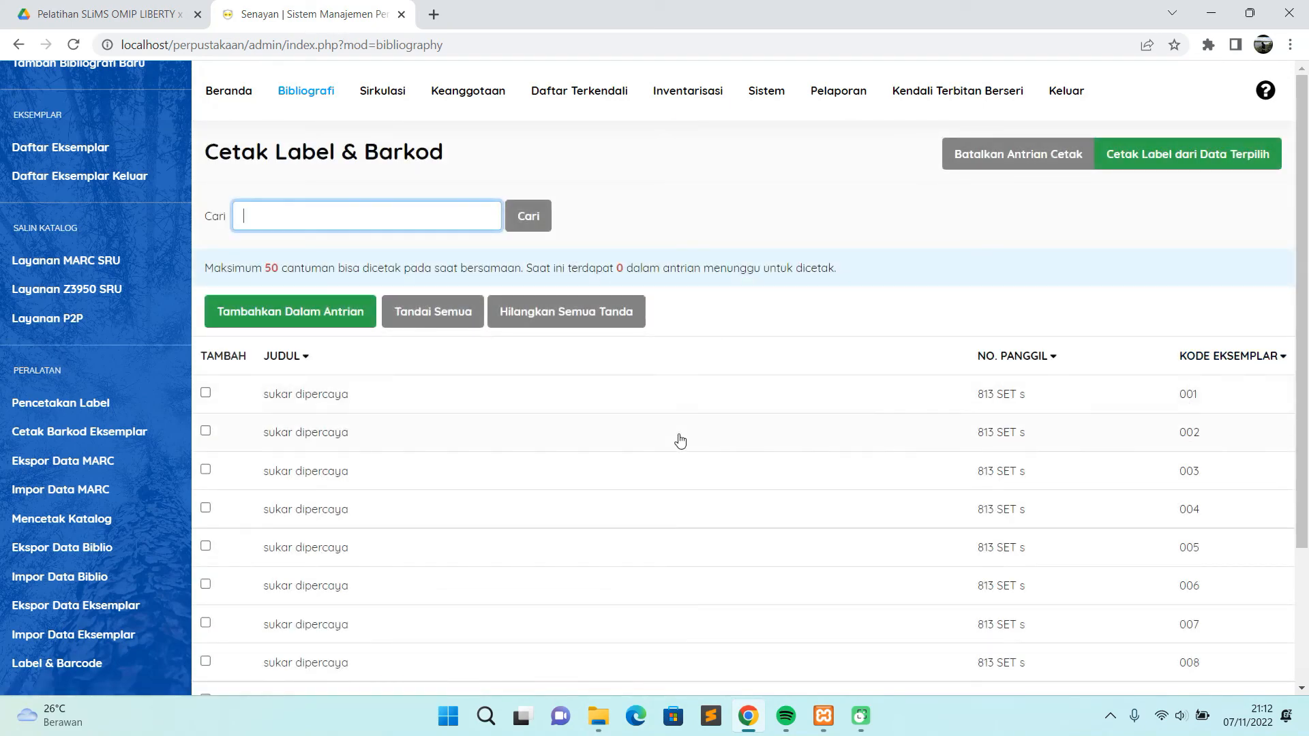
Go back from datagrid to the Label&barcode upgrade warna+cut title+center folder
mouse_move(598, 716)
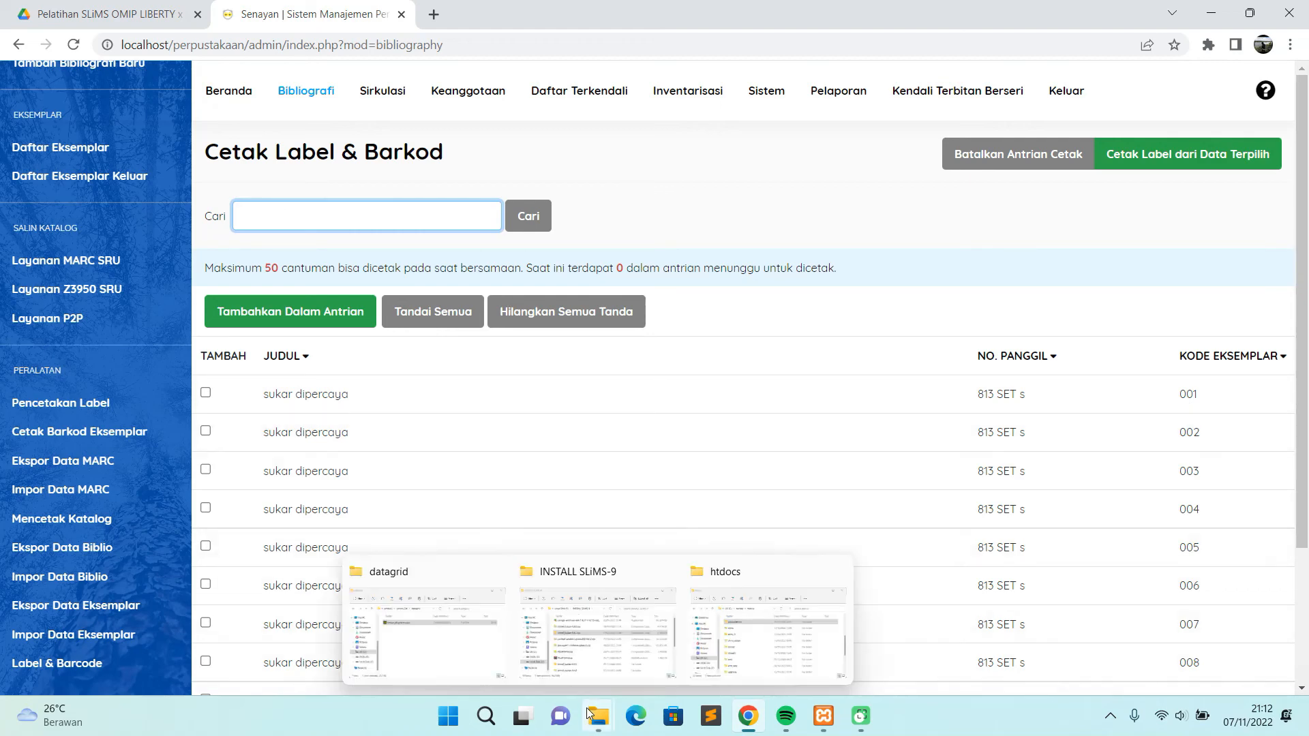
left_click(428, 649)
left_click(648, 308)
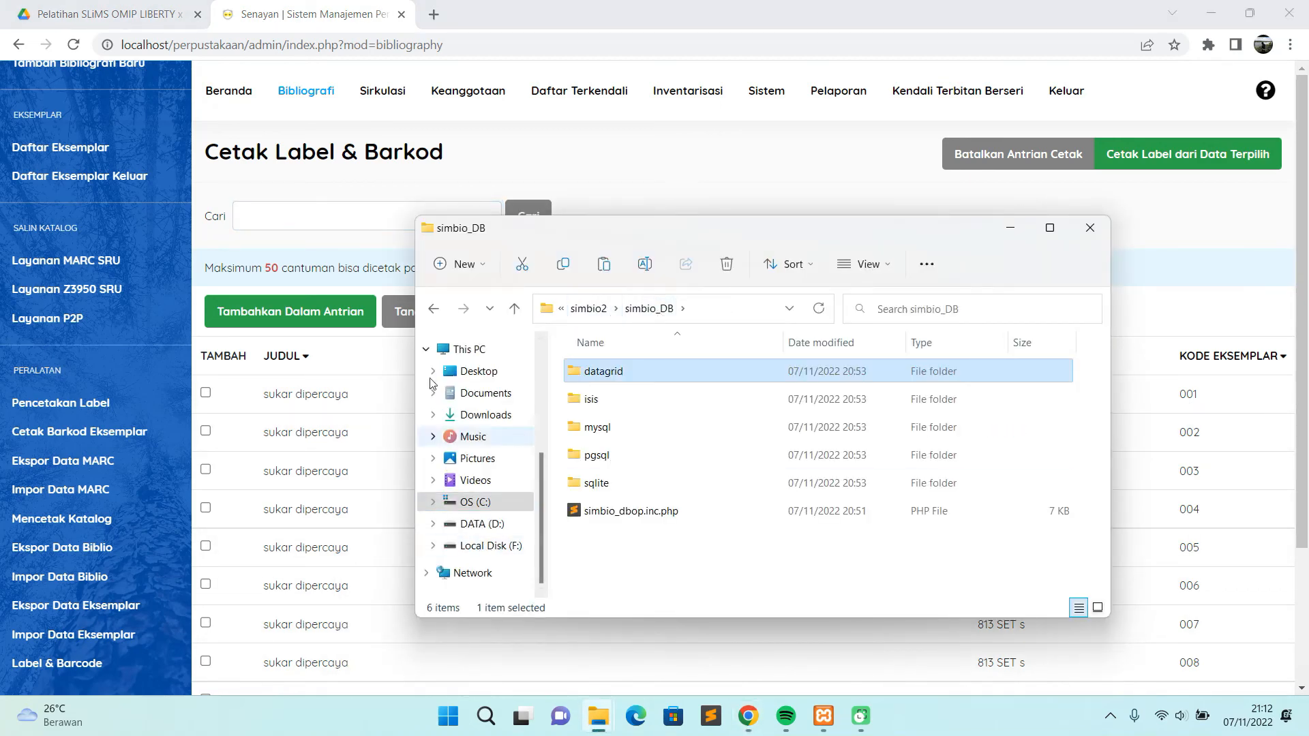
left_click(433, 311)
left_click(433, 310)
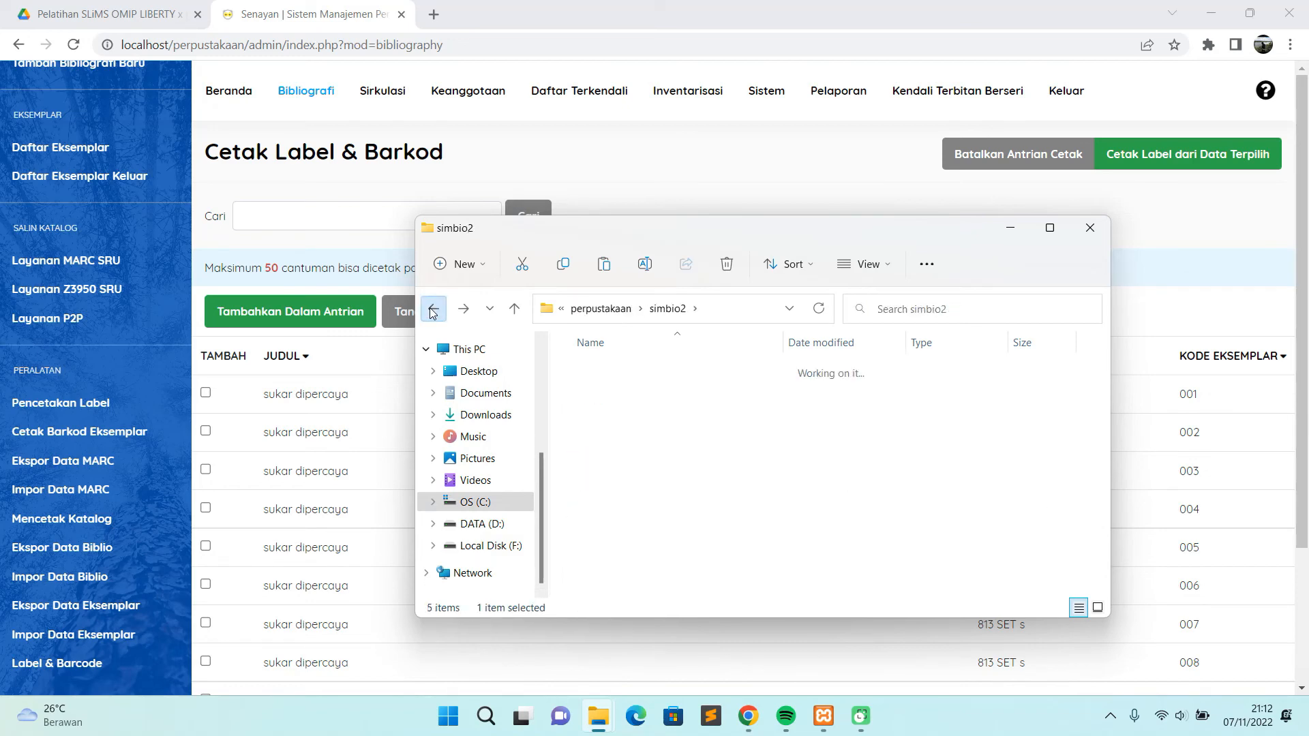
left_click(432, 311)
left_click(433, 310)
left_click(433, 310)
left_click(433, 310)
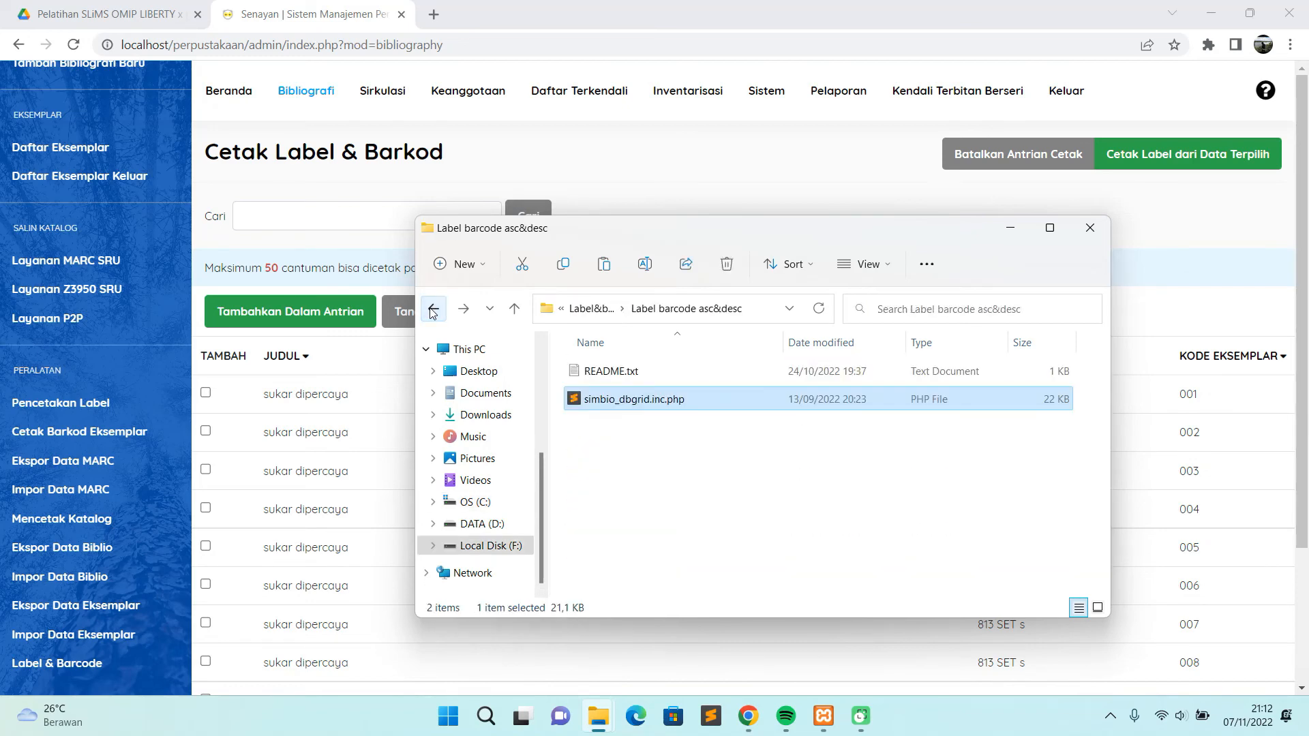
left_click(433, 310)
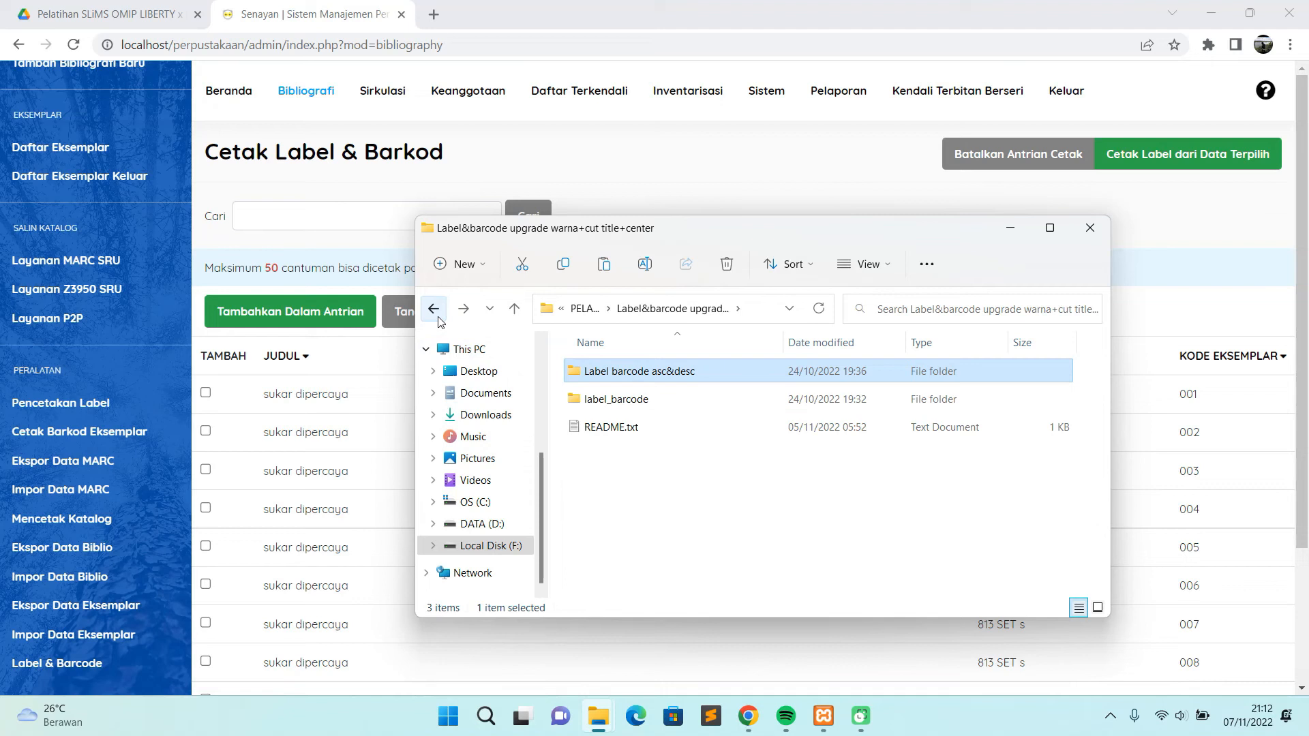
Check the label_barcode folder's contents and copy the label_barcode folder
double_click(675, 400)
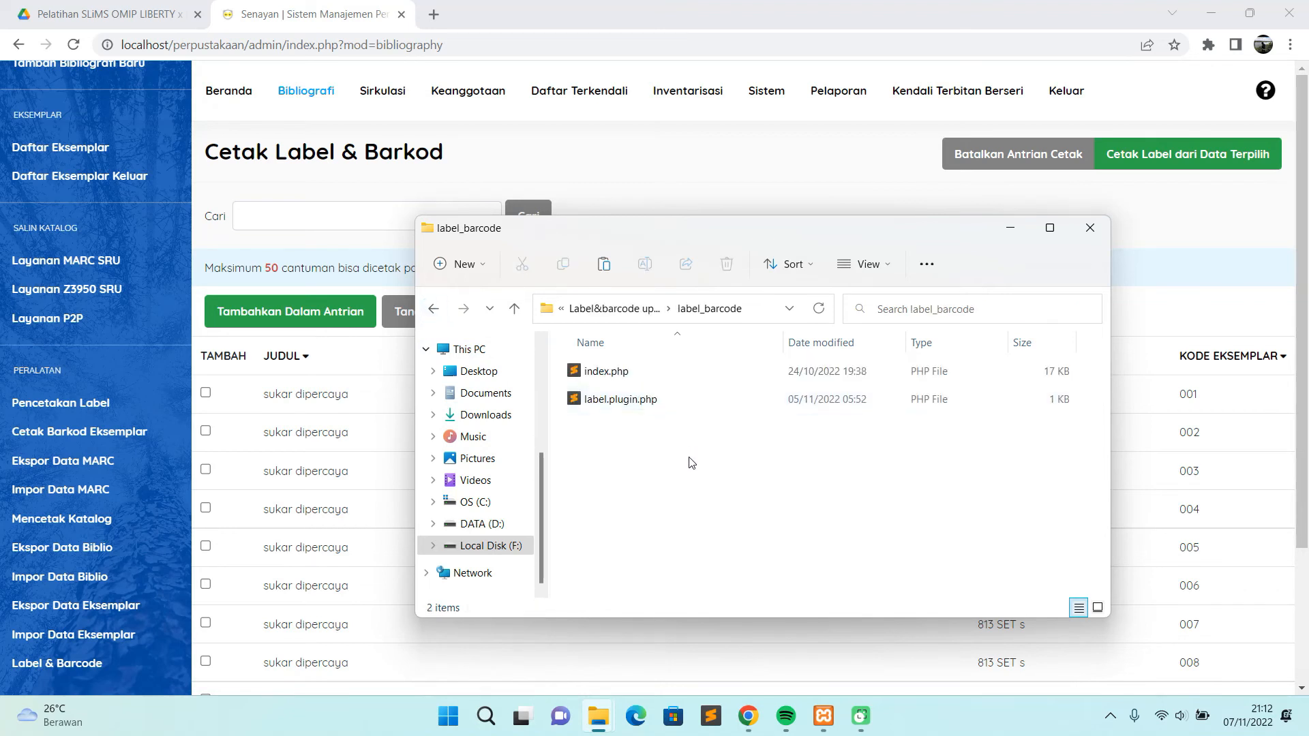
left_click(614, 309)
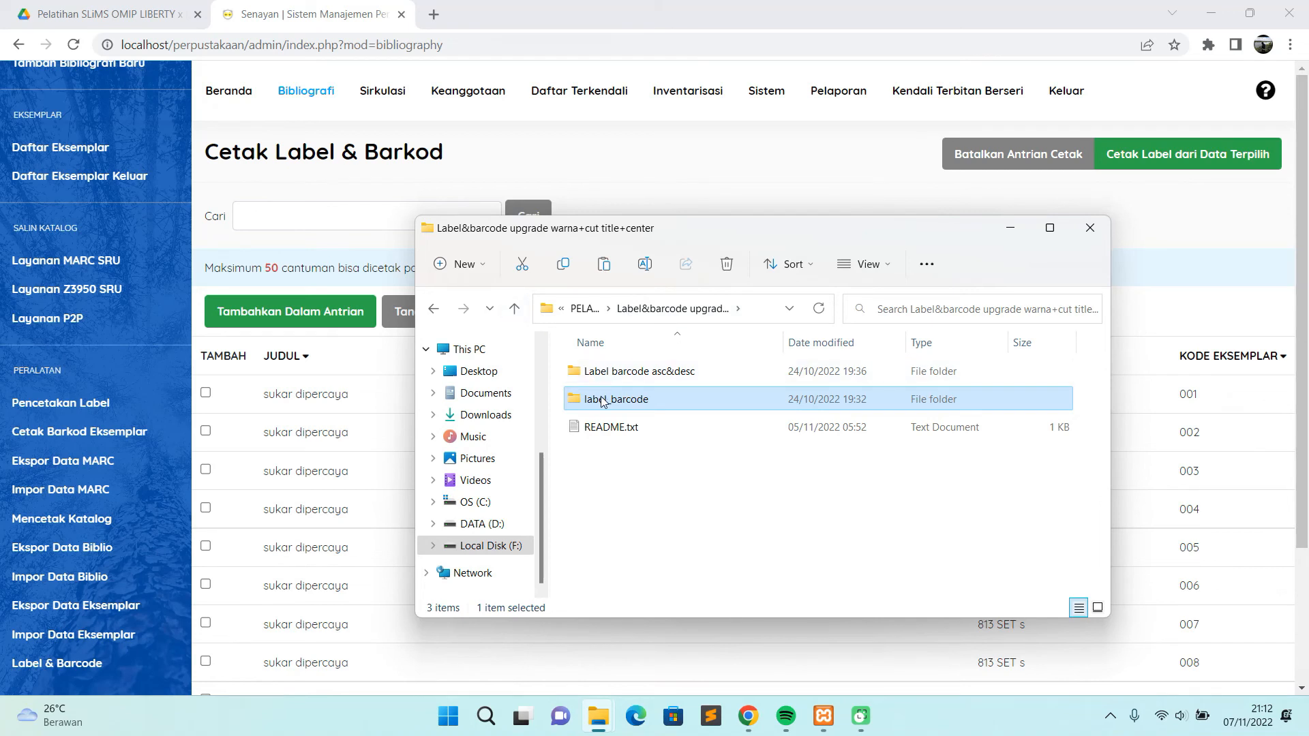
double_click(603, 401)
left_click(595, 311)
right_click(642, 407)
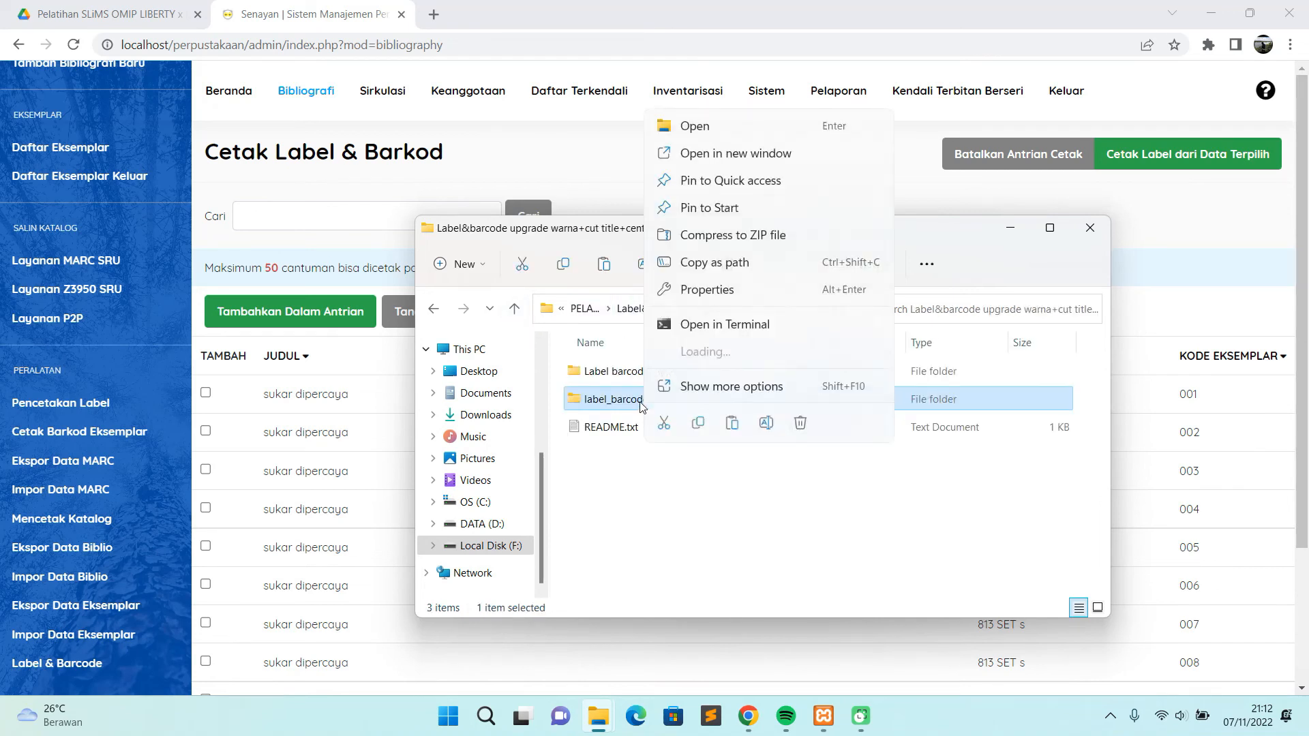
left_click(697, 425)
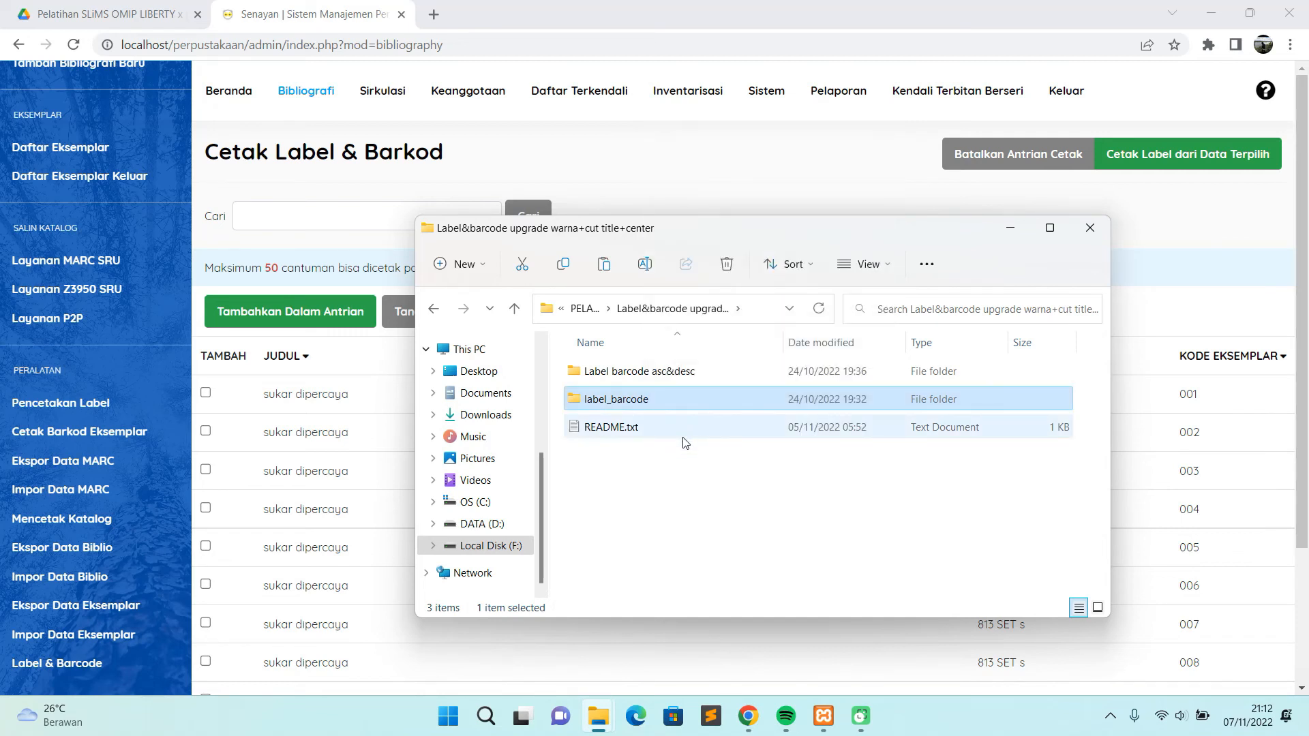
Navigate to C:\xampp\htdocs\perpustakaan\plugins
left_click(481, 505)
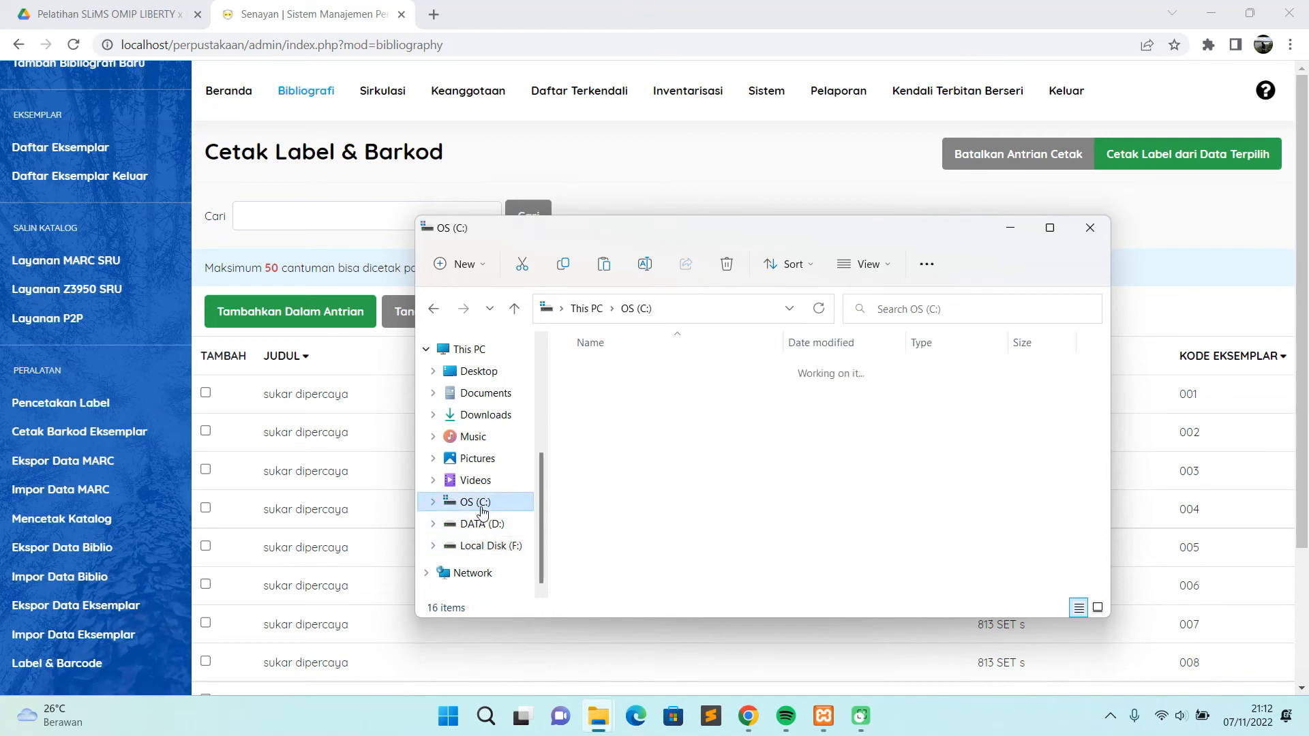
scroll(645, 559, "down", 1)
scroll(647, 542, "down", 2)
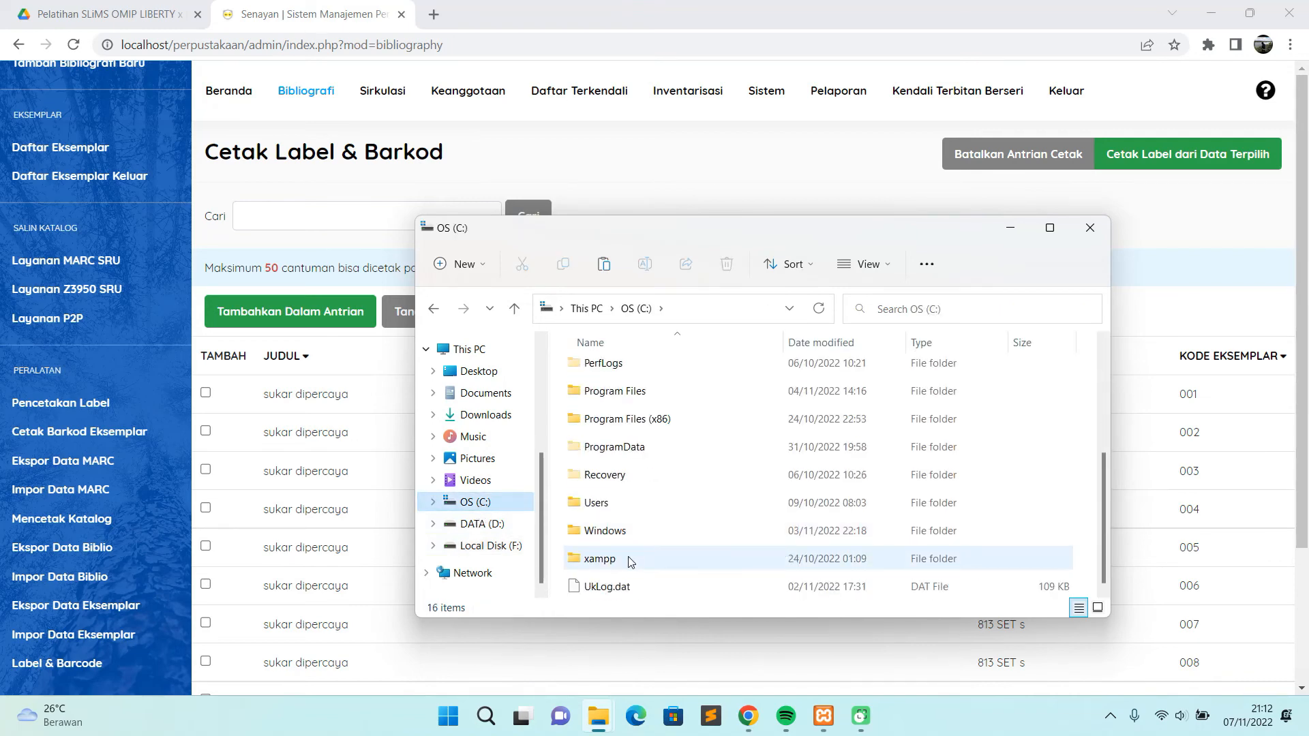
double_click(637, 558)
double_click(622, 521)
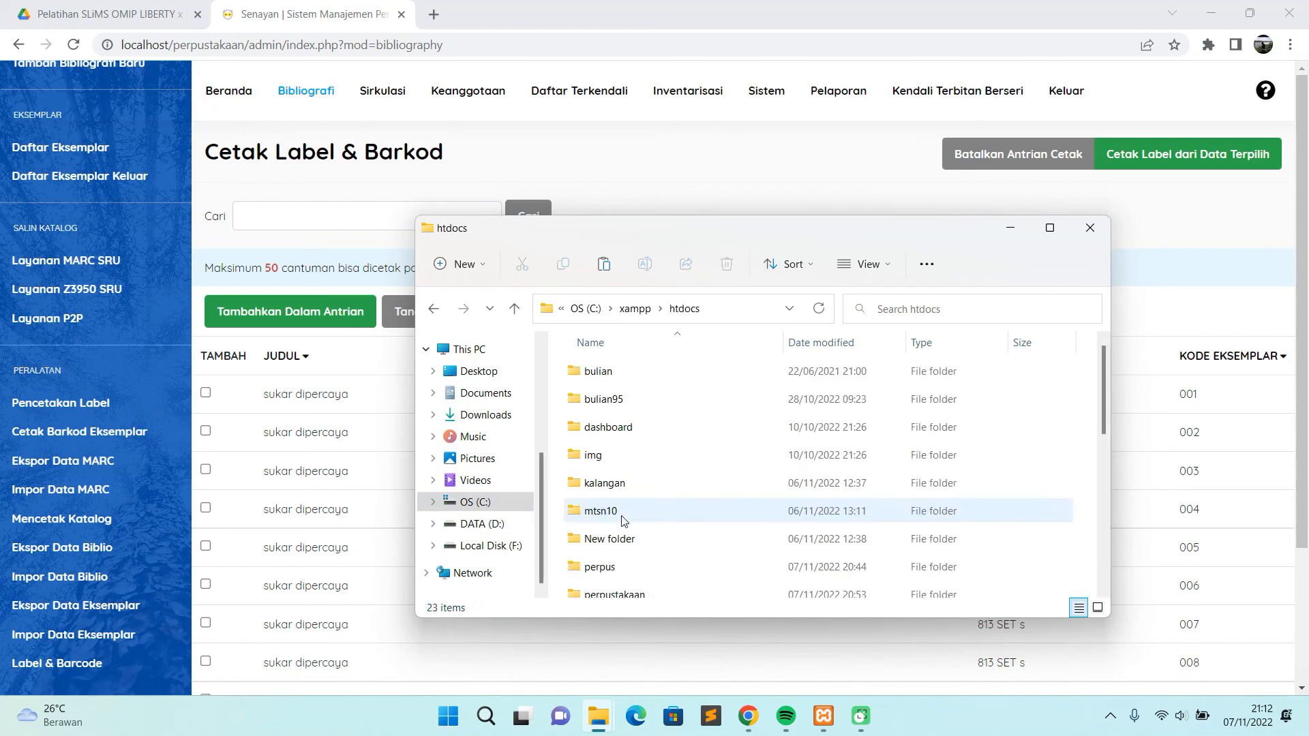
scroll(637, 529, "down", 1)
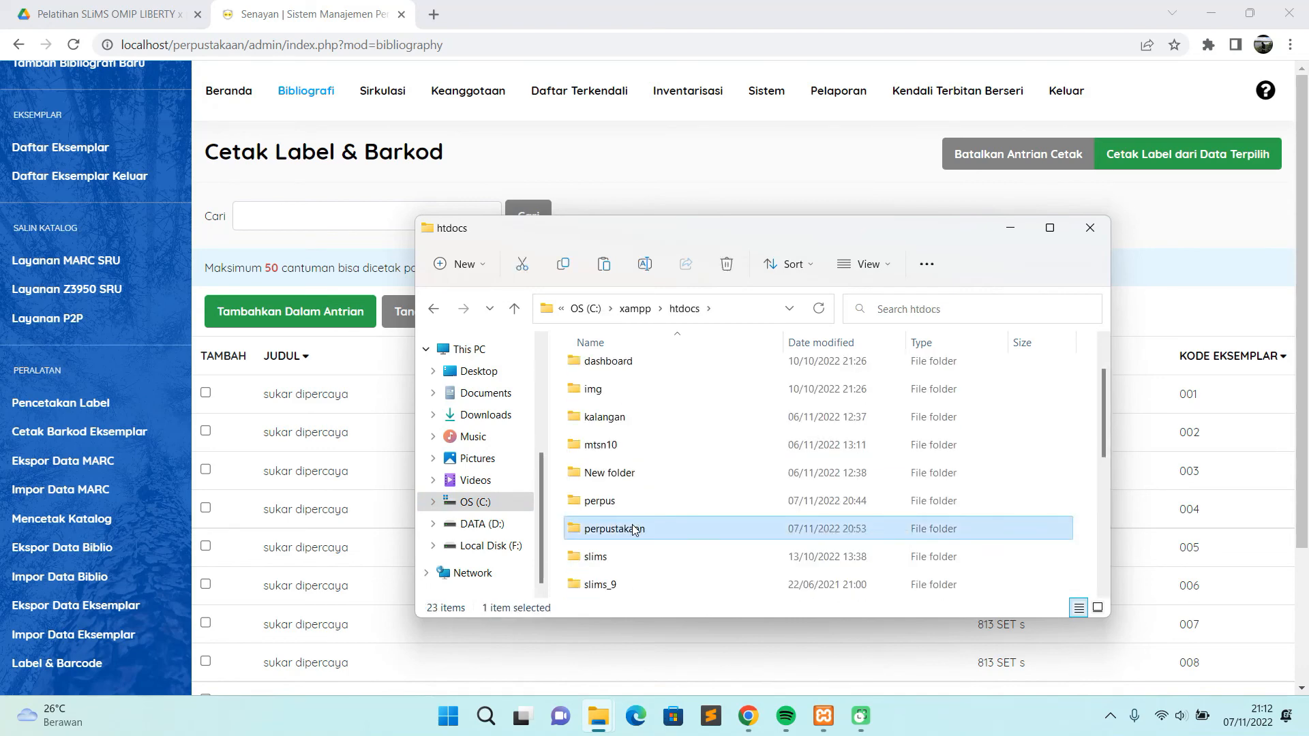
double_click(634, 529)
scroll(634, 529, "down", 1)
scroll(634, 529, "down", 3)
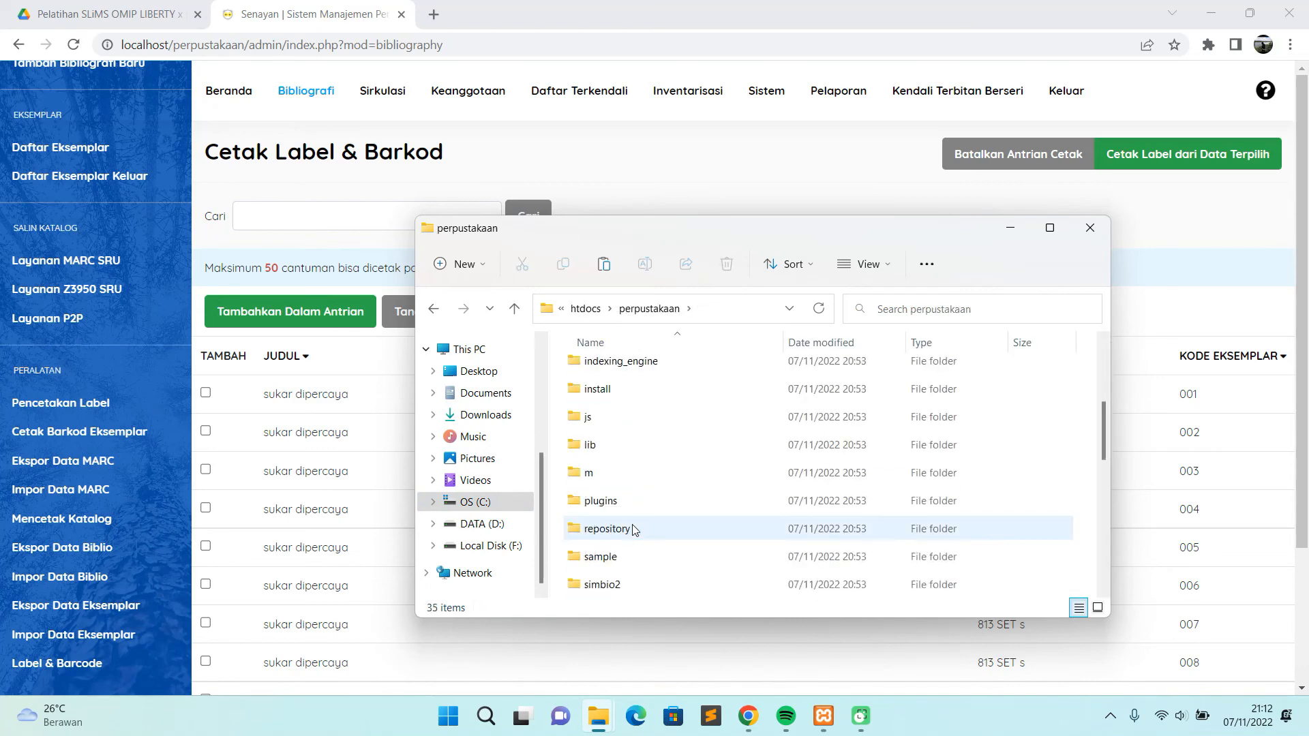
left_click(625, 504)
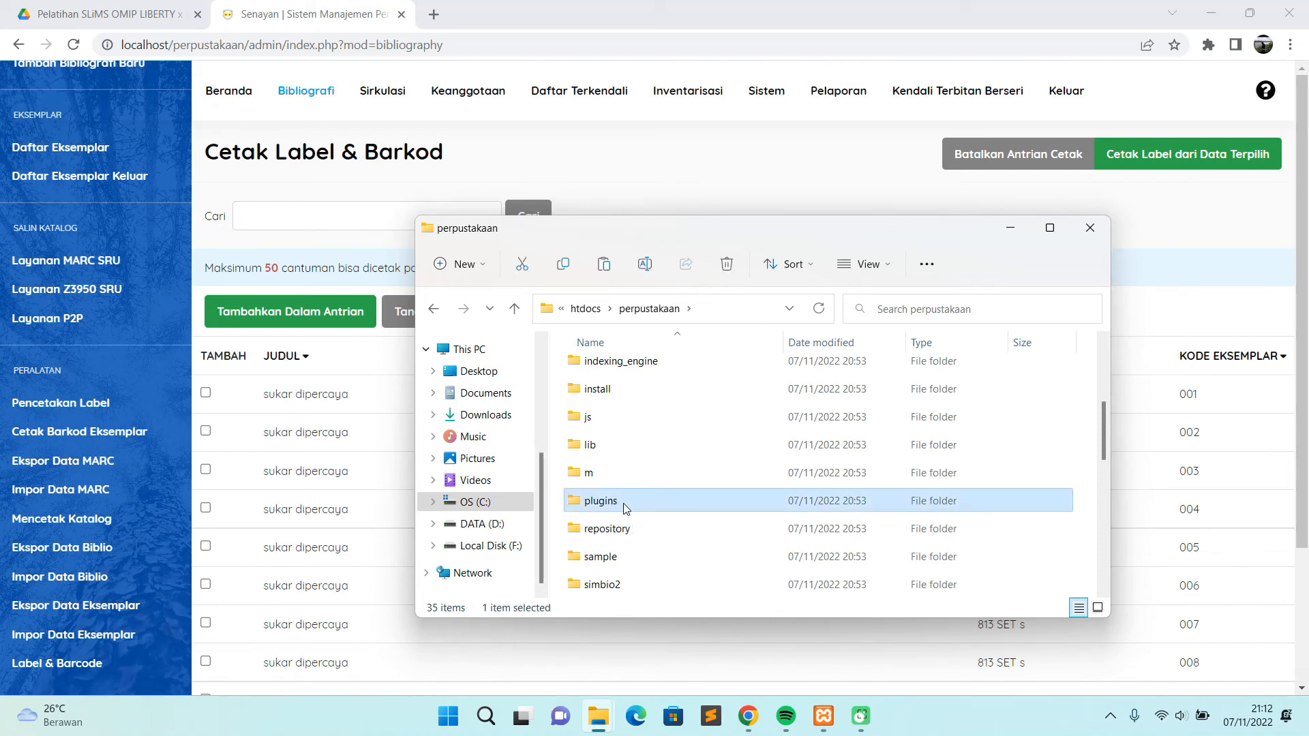
double_click(623, 506)
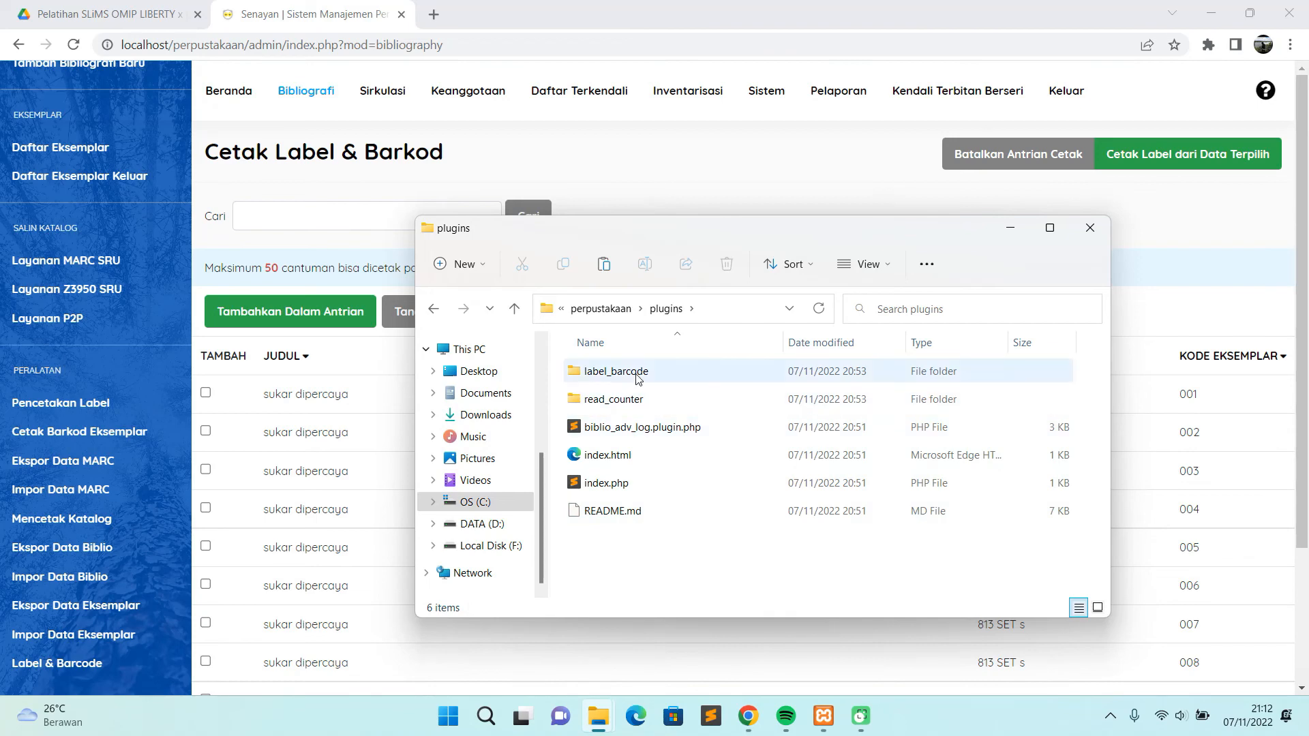
Paste into plugins, replacing the existing files, then reload SLiMS in Chrome
right_click(630, 541)
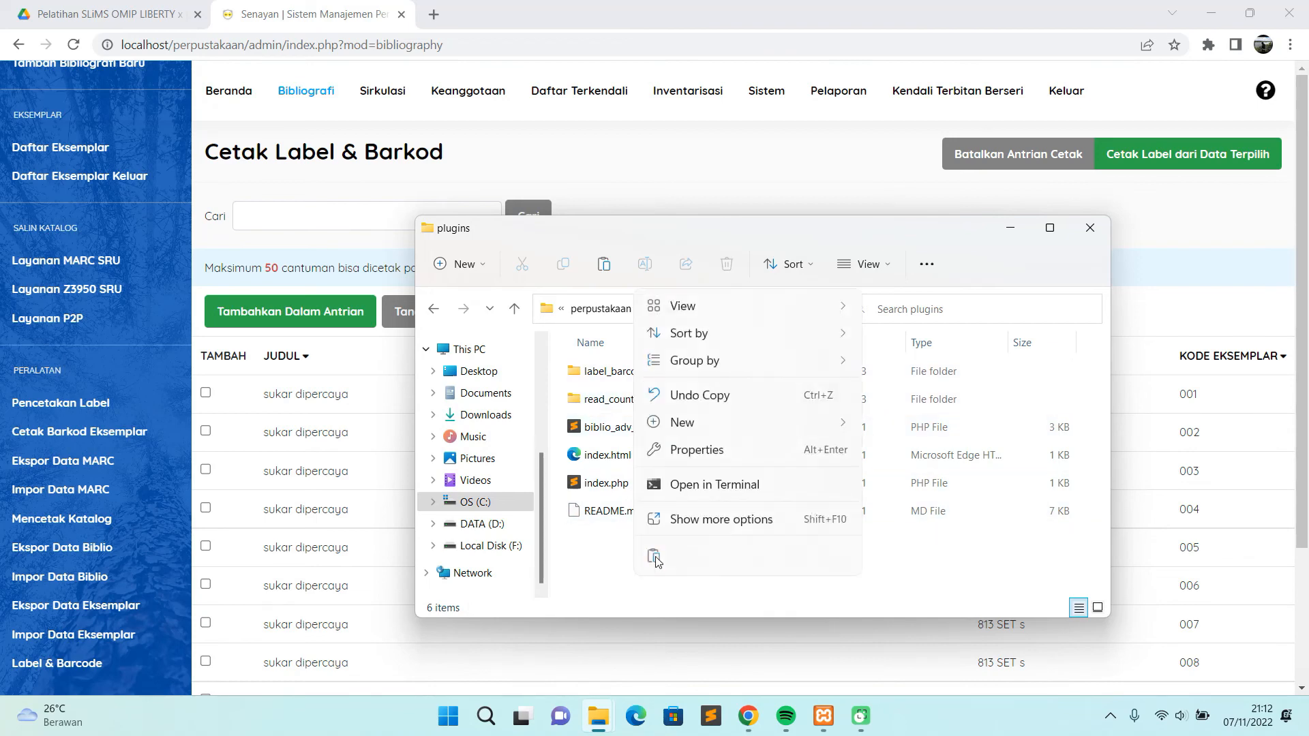
left_click(654, 556)
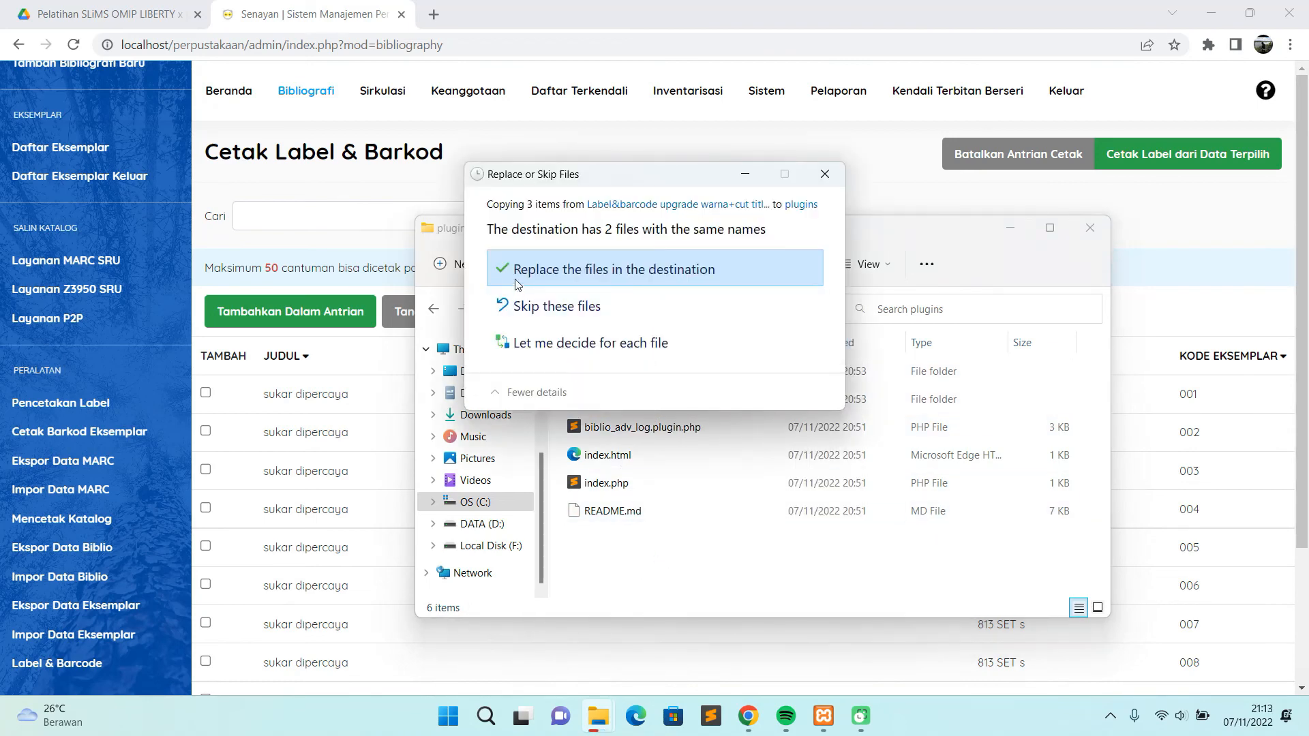
left_click(523, 267)
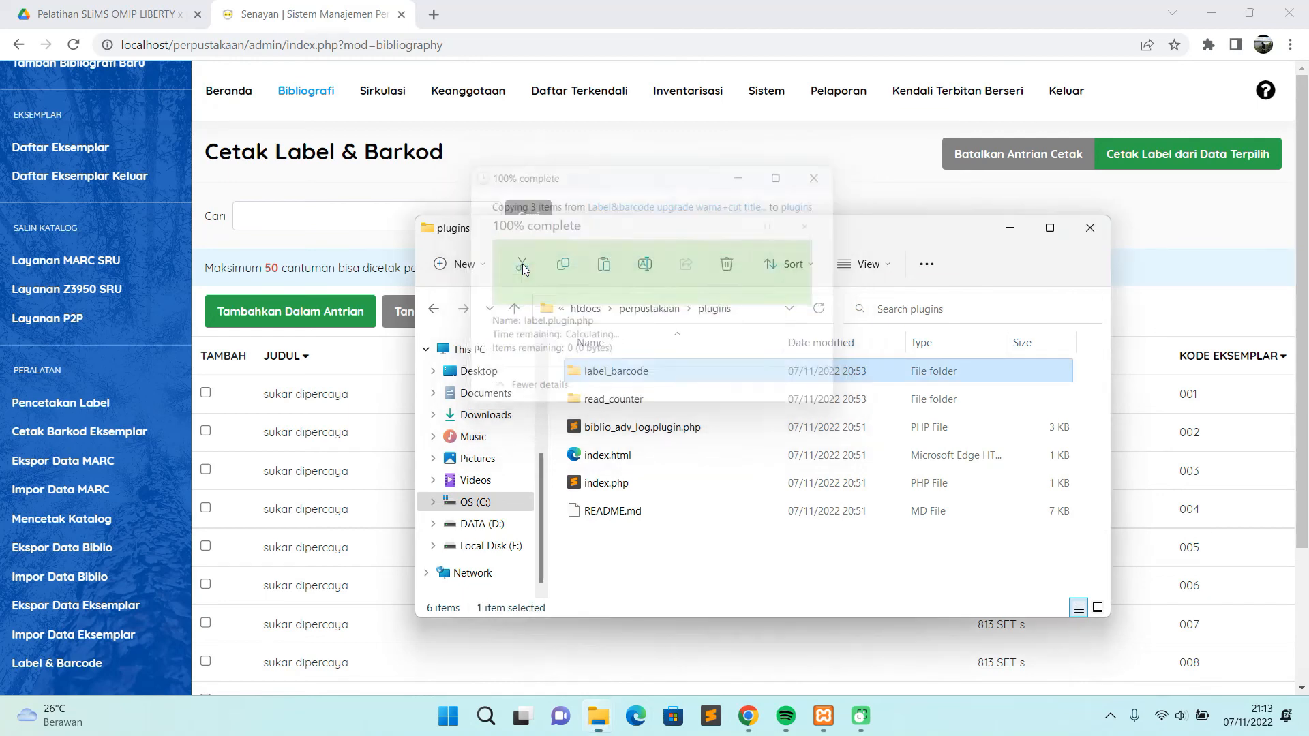
left_click(668, 171)
left_click(74, 45)
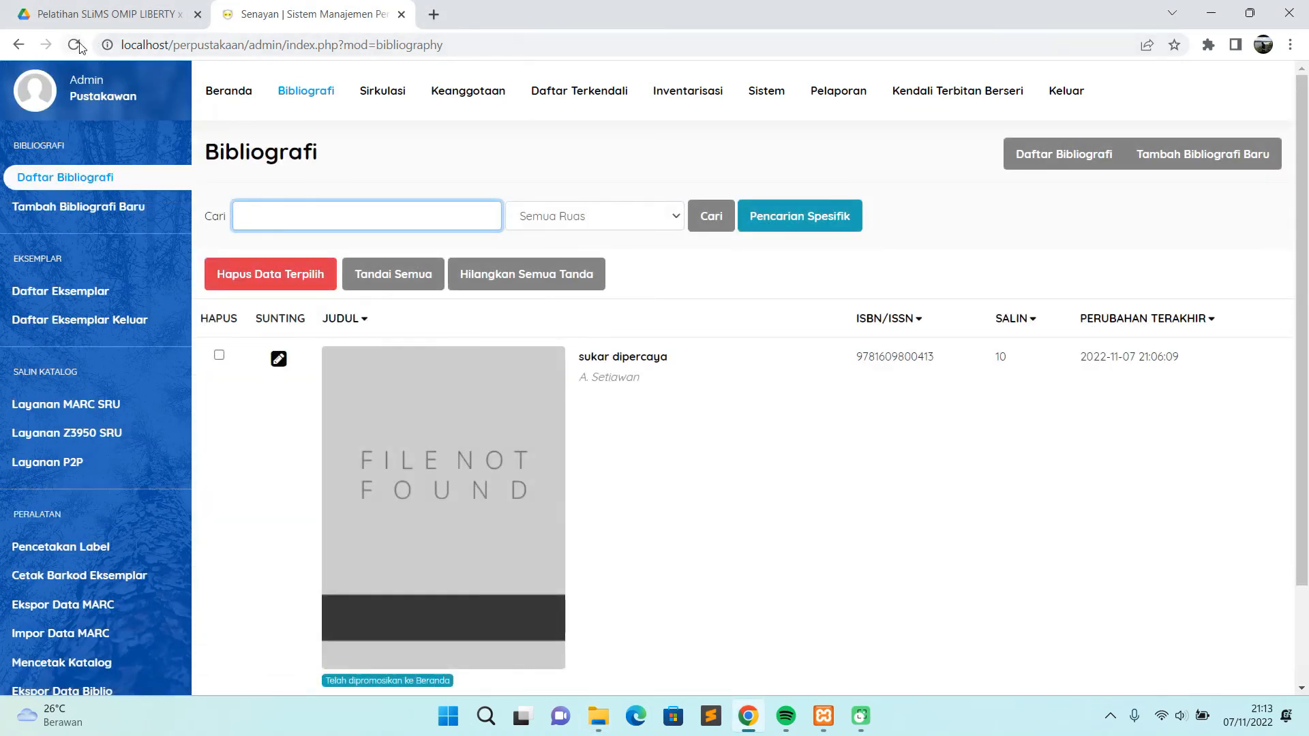
Add all ten copies to the Label & Barcode print queue and generate labels, cancelling the print dialog
scroll(128, 495, "down", 2)
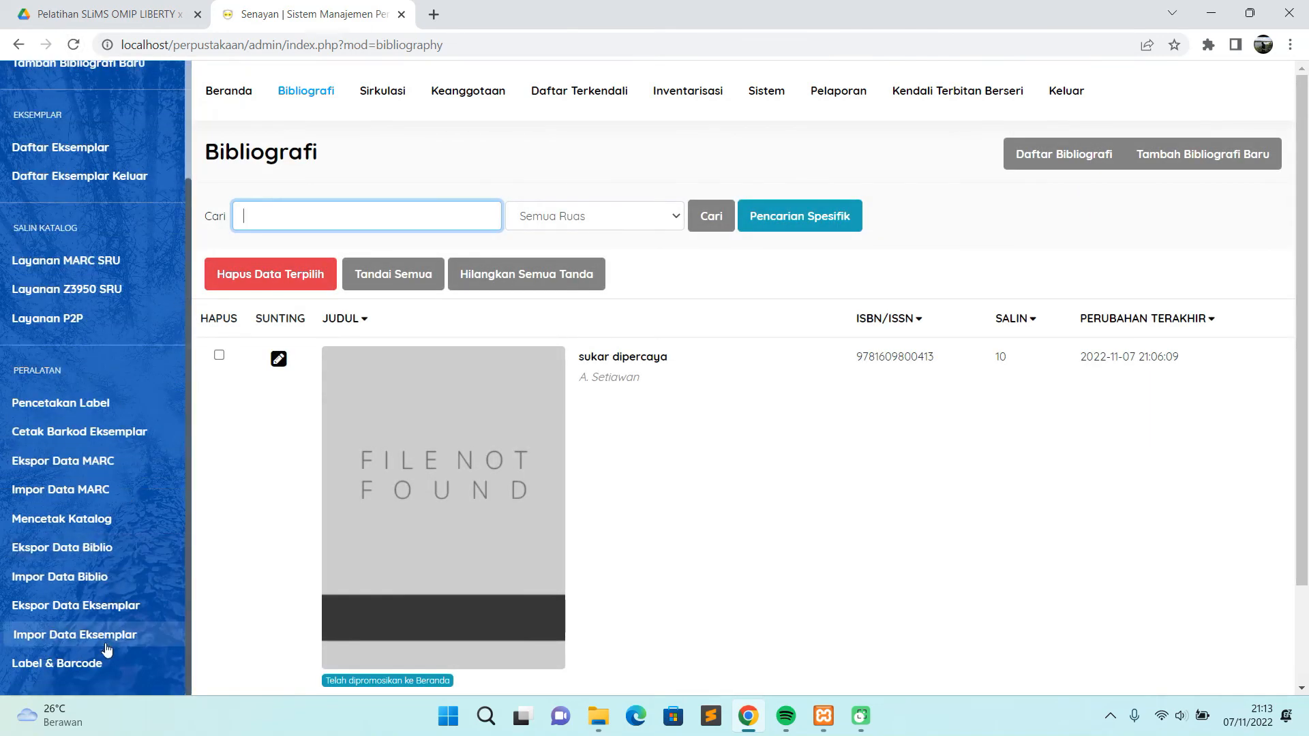
left_click(62, 664)
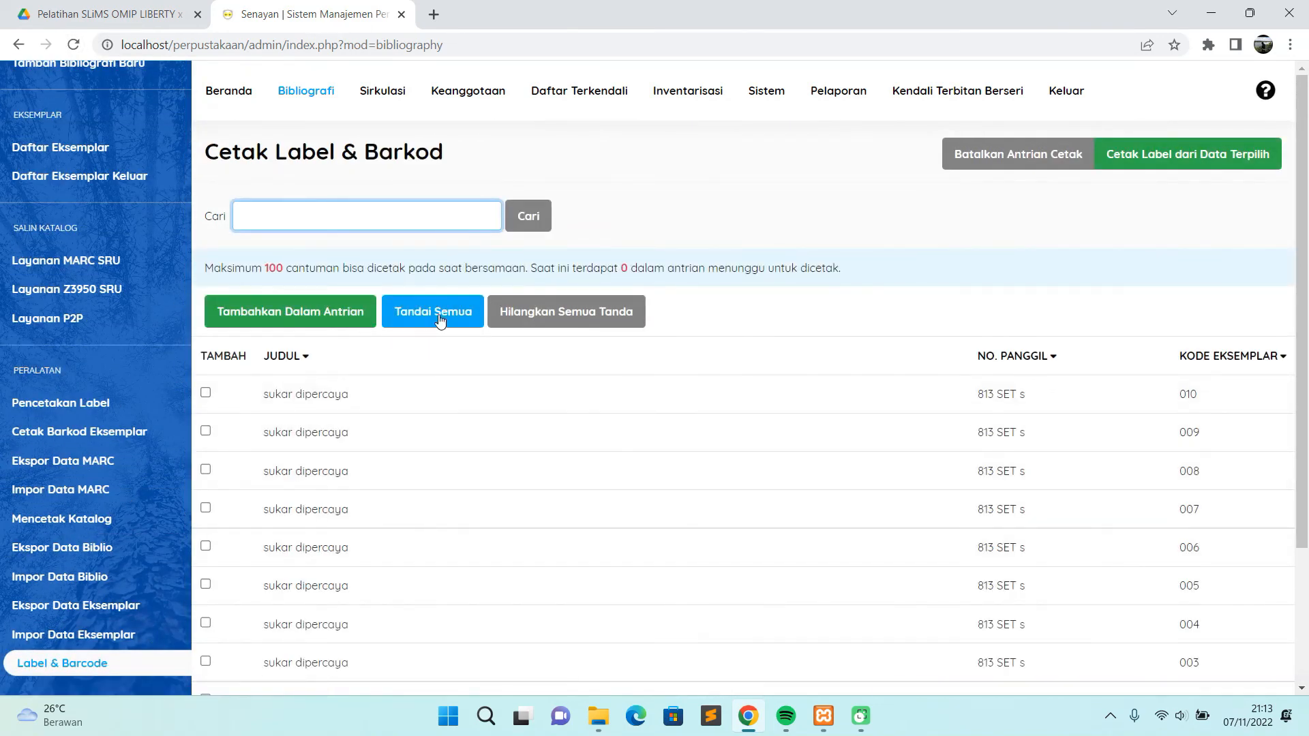
left_click(438, 316)
left_click(344, 317)
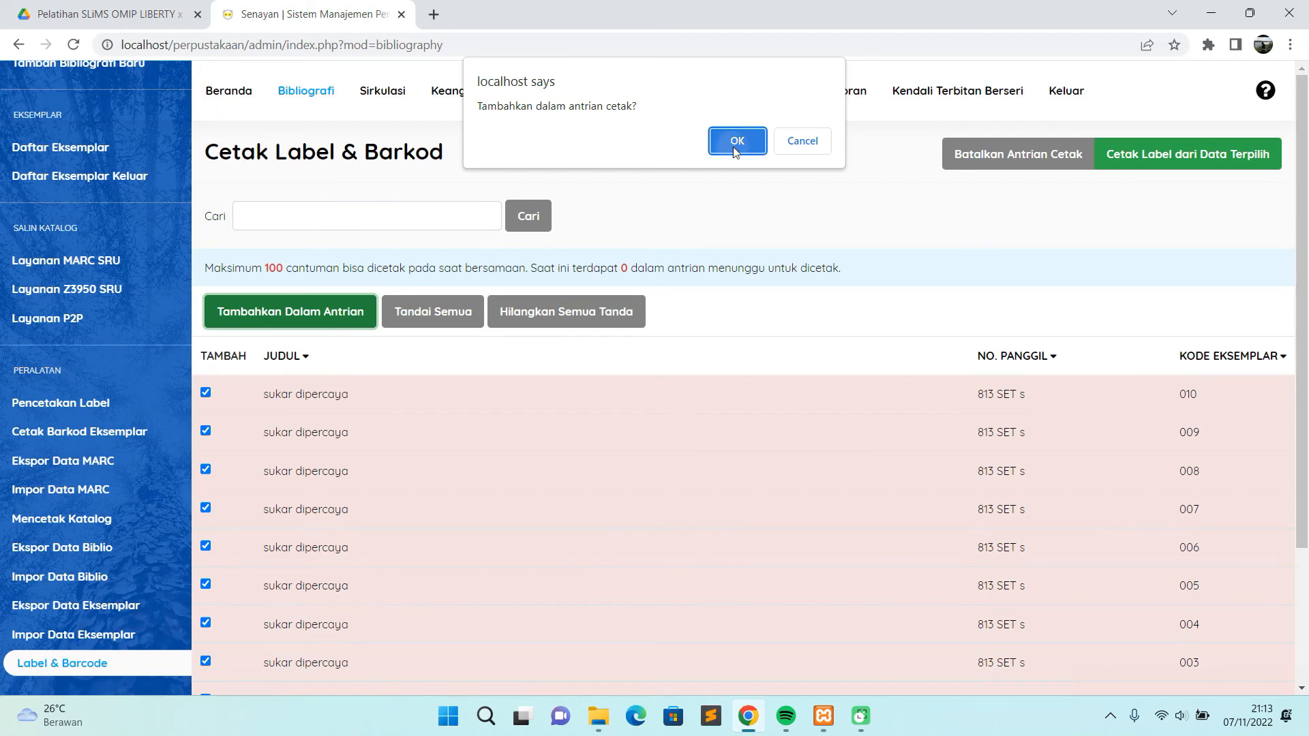
left_click(736, 142)
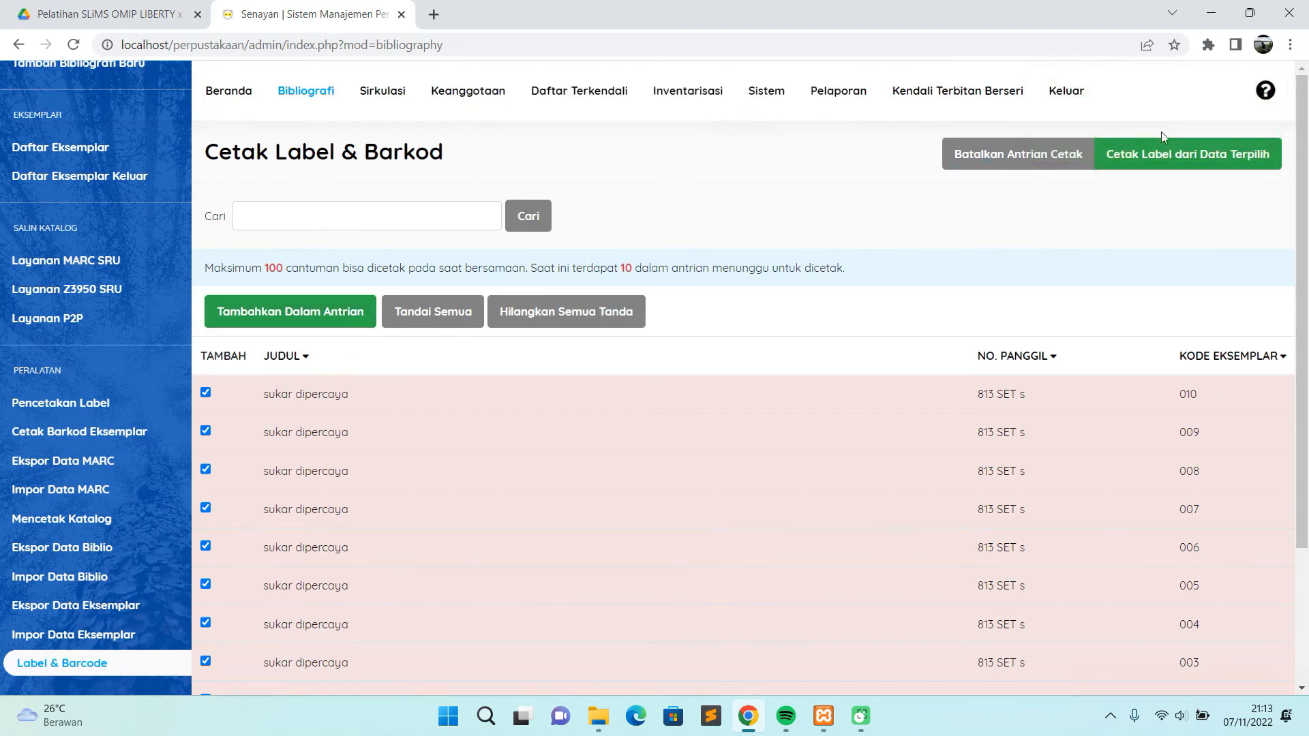
left_click(1157, 155)
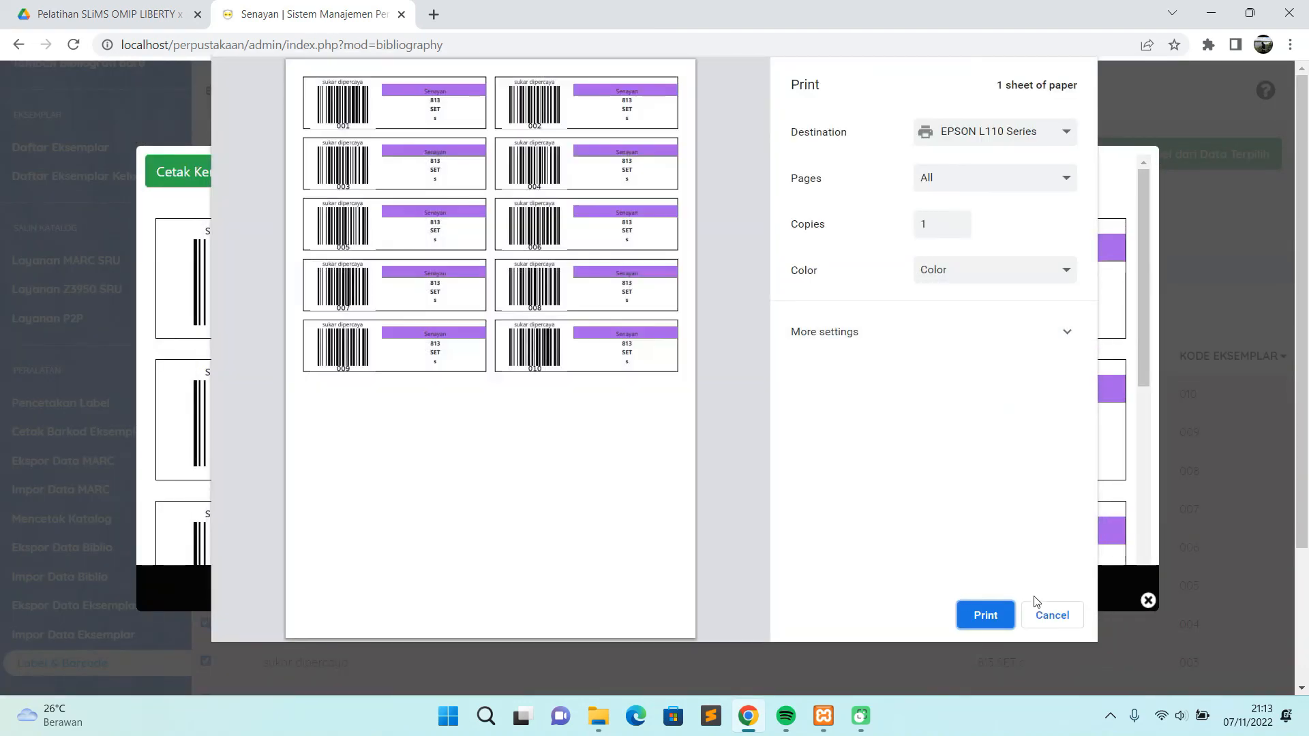
left_click(1043, 617)
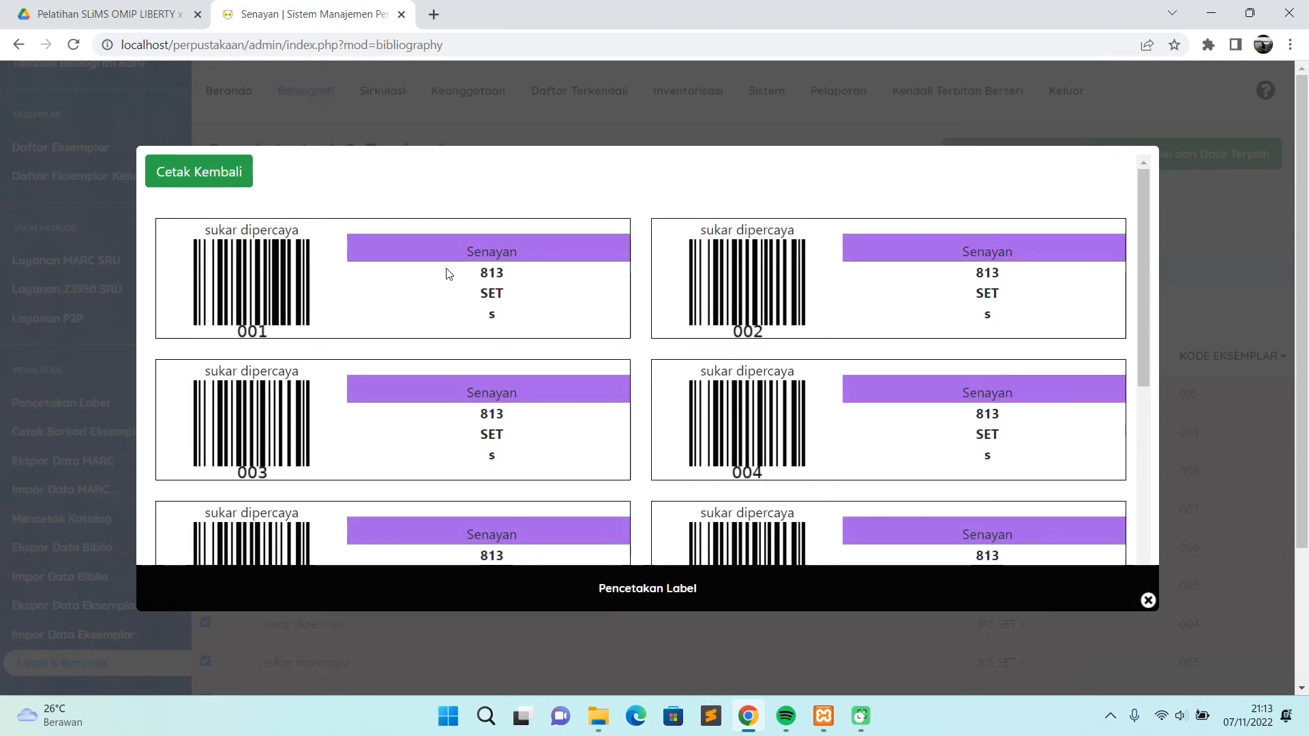
Check the first label's title and its 813 SET s call number in the preview
left_click_drag(215, 231, 298, 228)
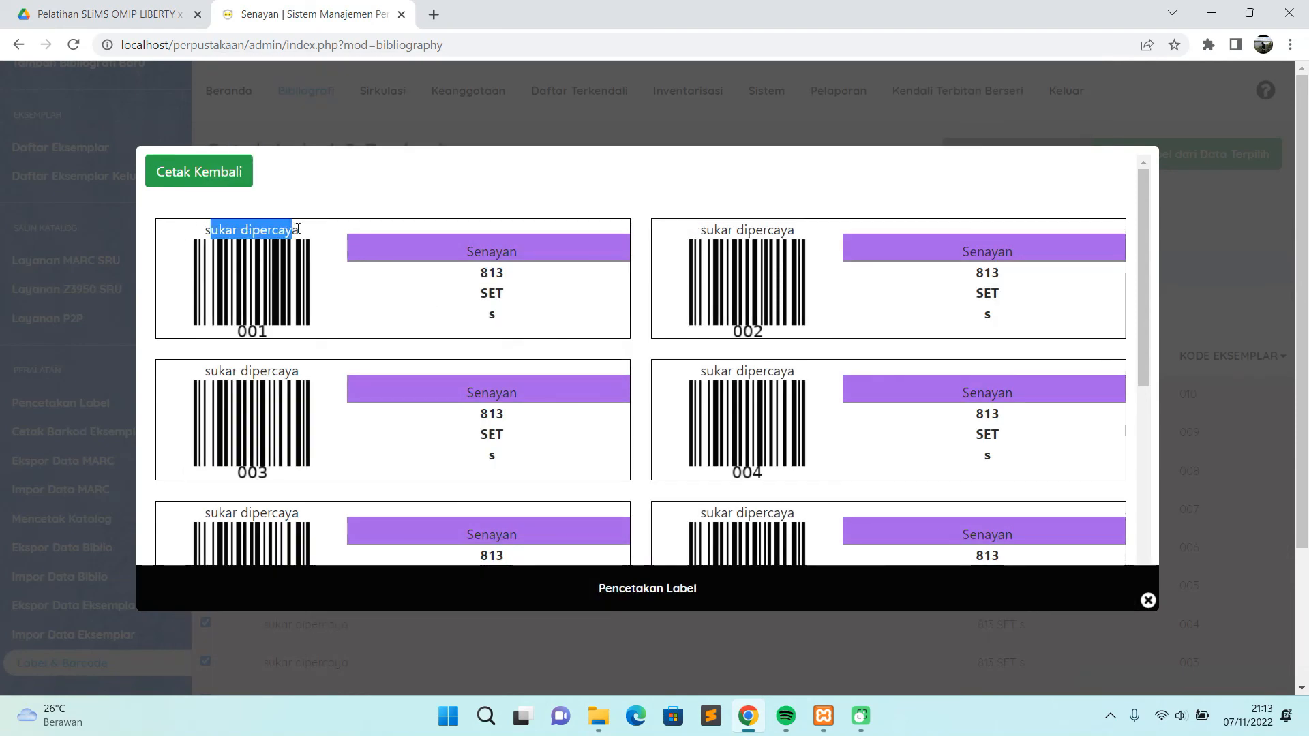
scroll(287, 273, "down", 3)
scroll(292, 274, "up", 3)
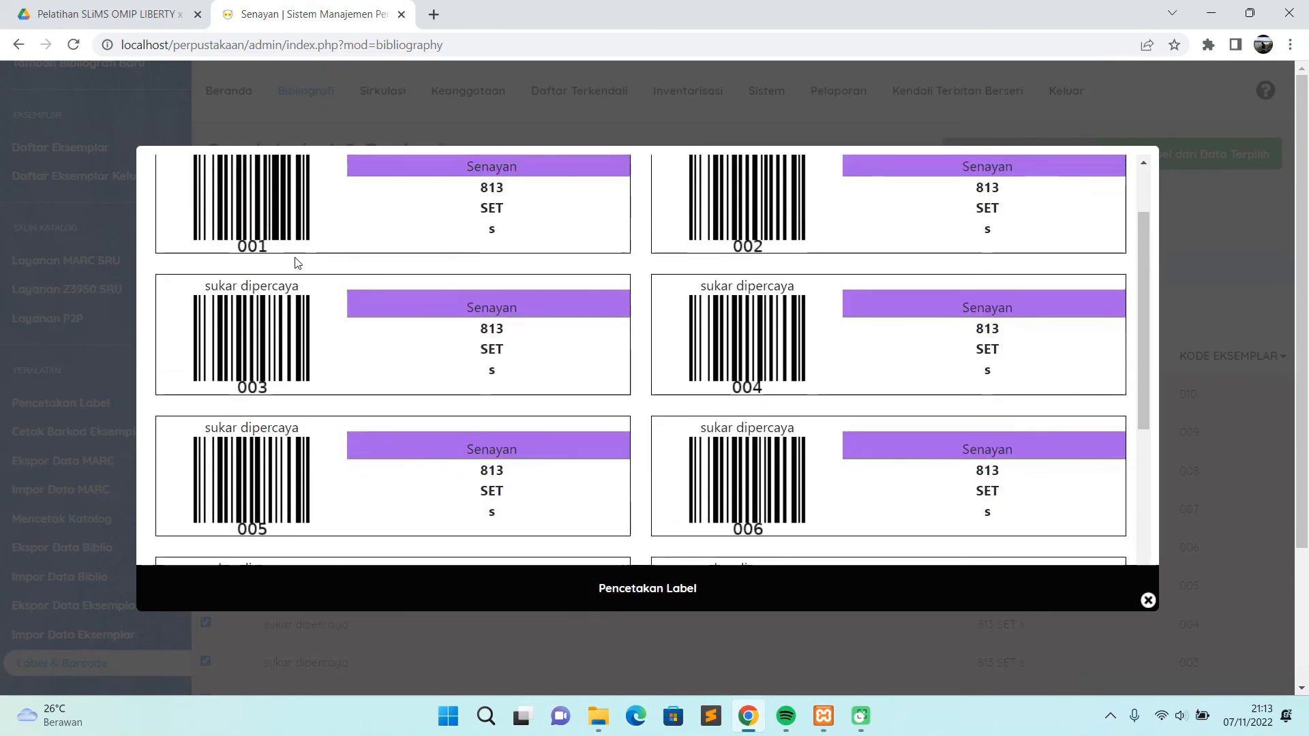
left_click_drag(480, 267, 505, 321)
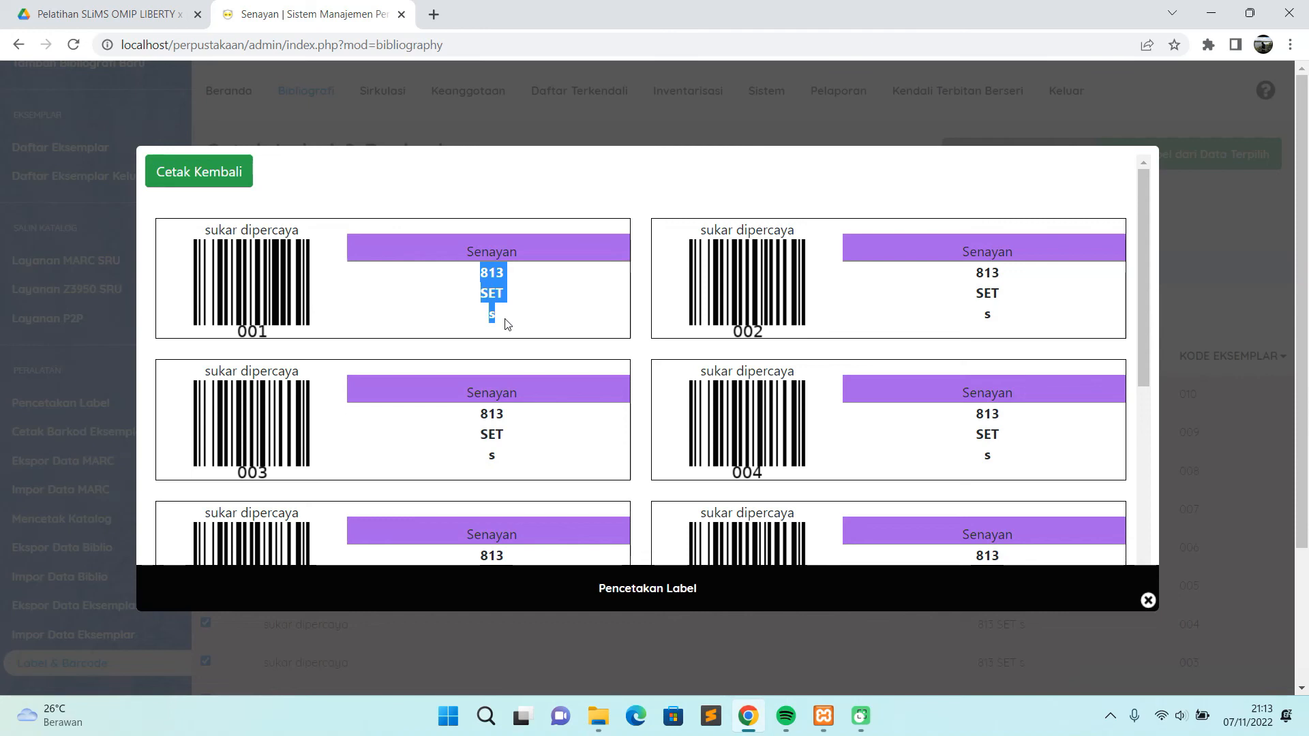
scroll(507, 323, "down", 5)
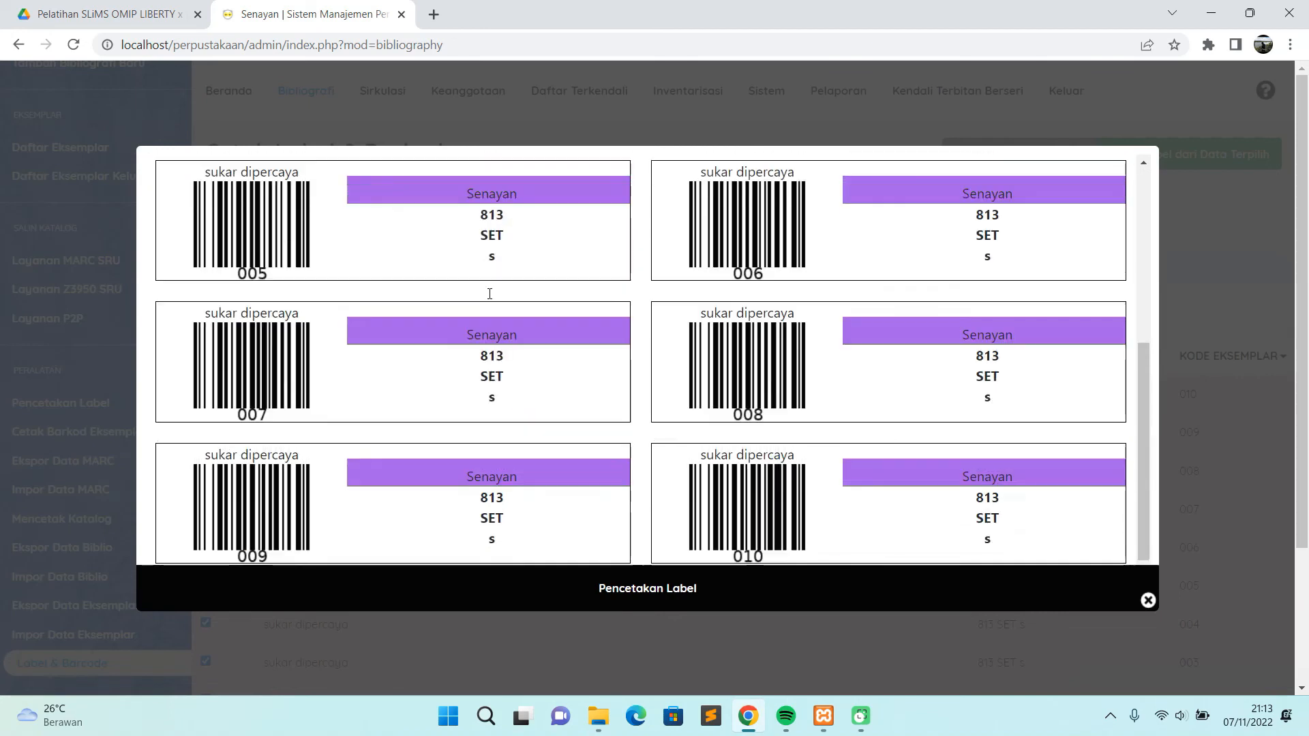
scroll(1077, 579, "down", 3)
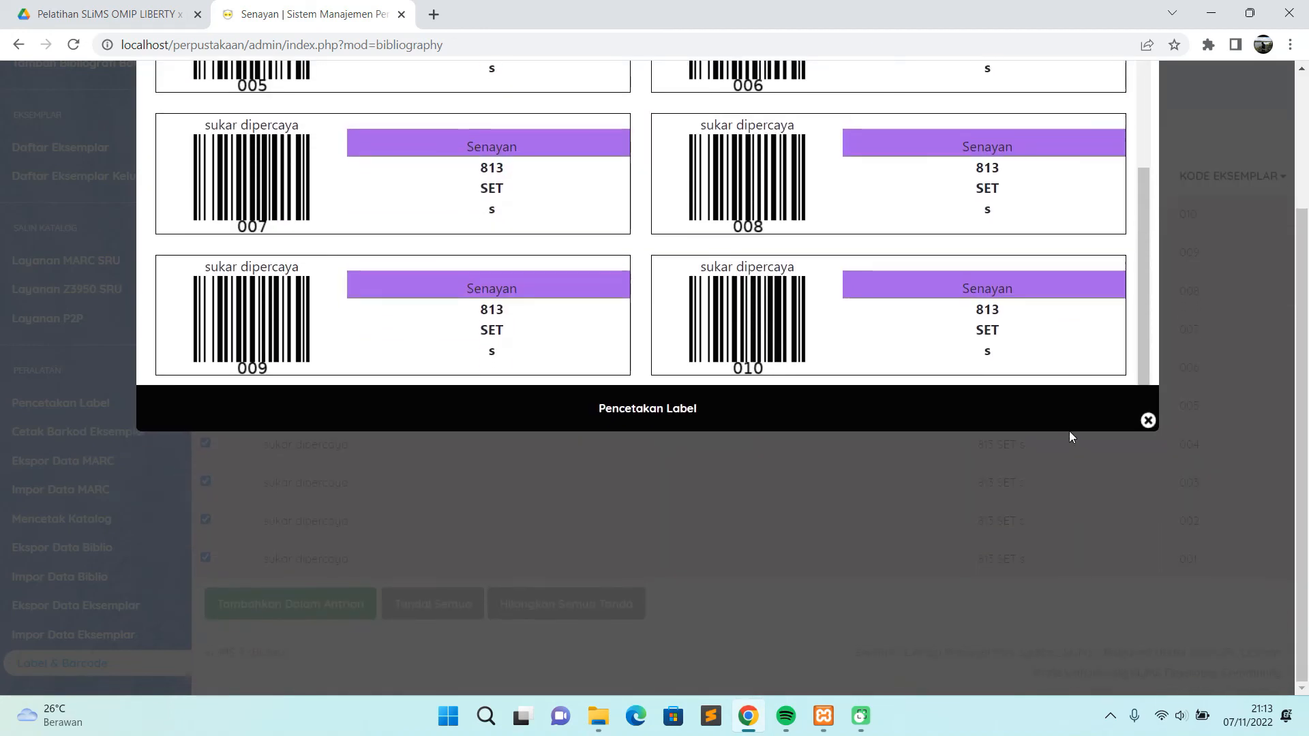
Close the label preview and change copy 009 to 913 SET s and copy 008 to 713 SET s
left_click(1148, 420)
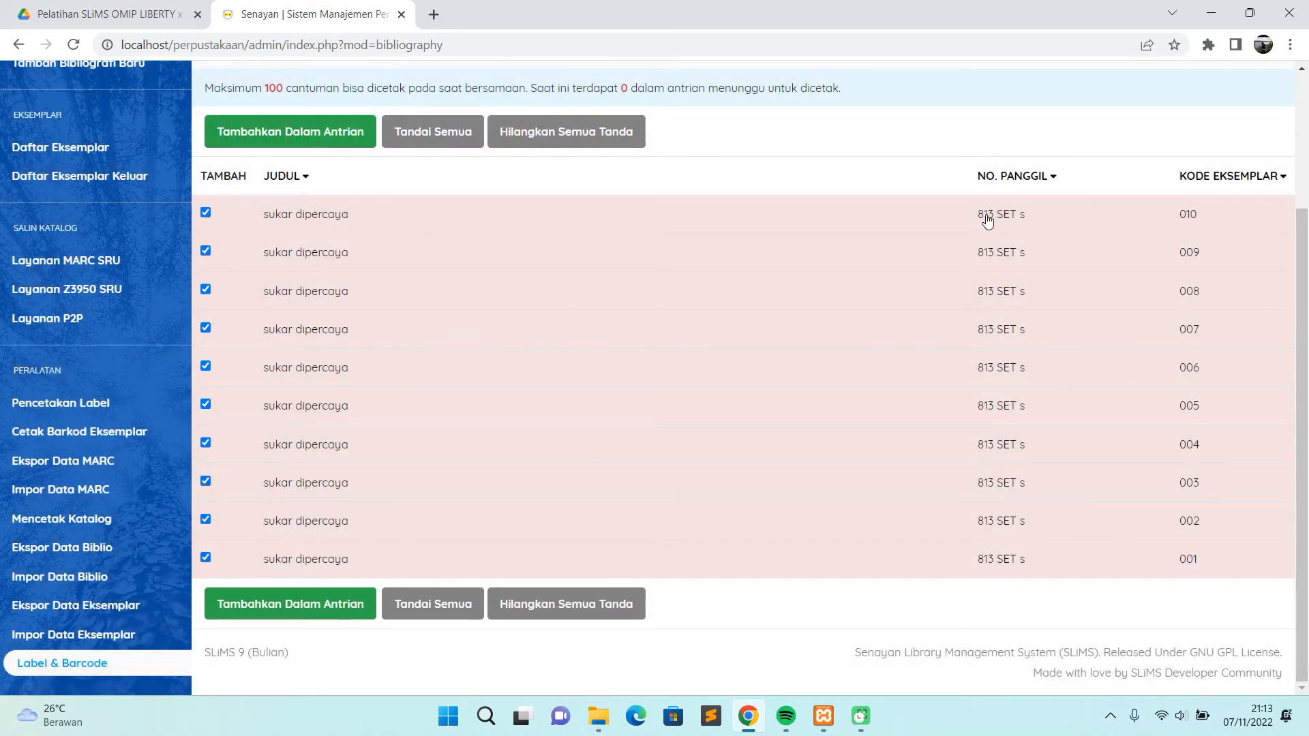
scroll(108, 277, "up", 2)
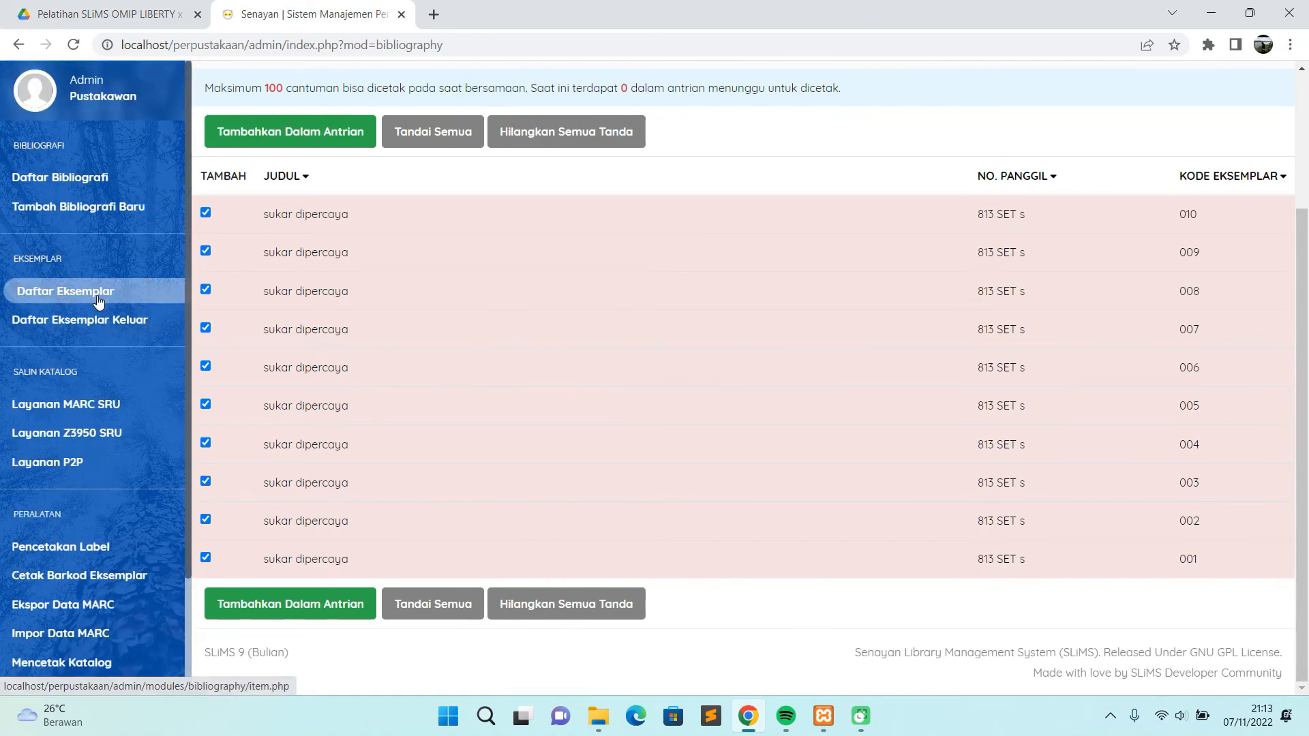
left_click(98, 300)
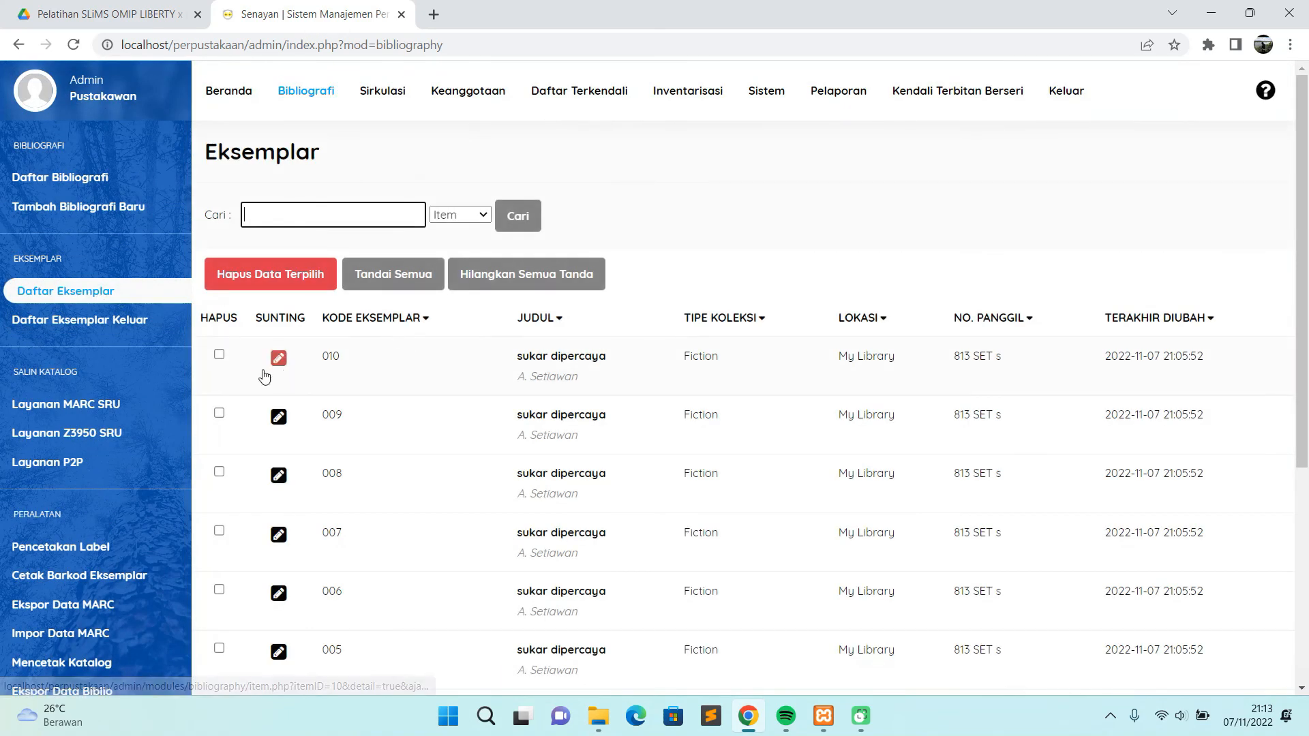
left_click(278, 417)
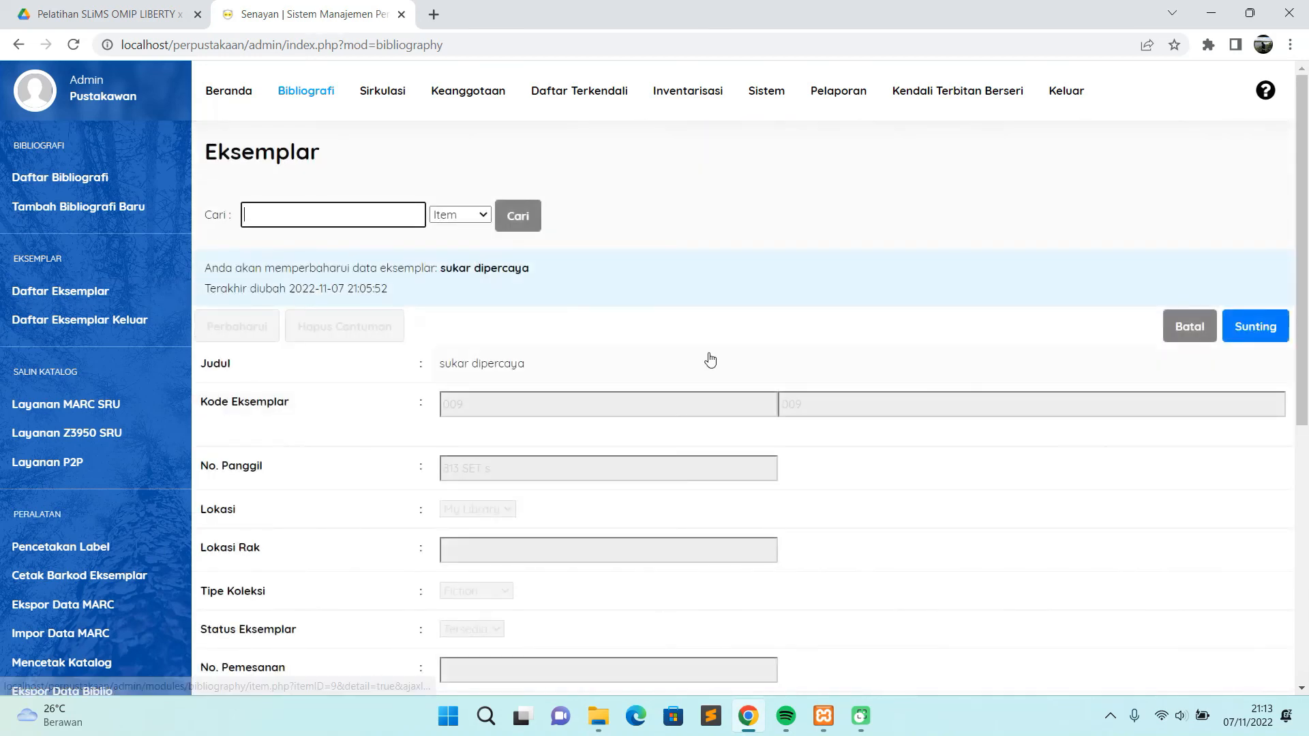
left_click(1267, 327)
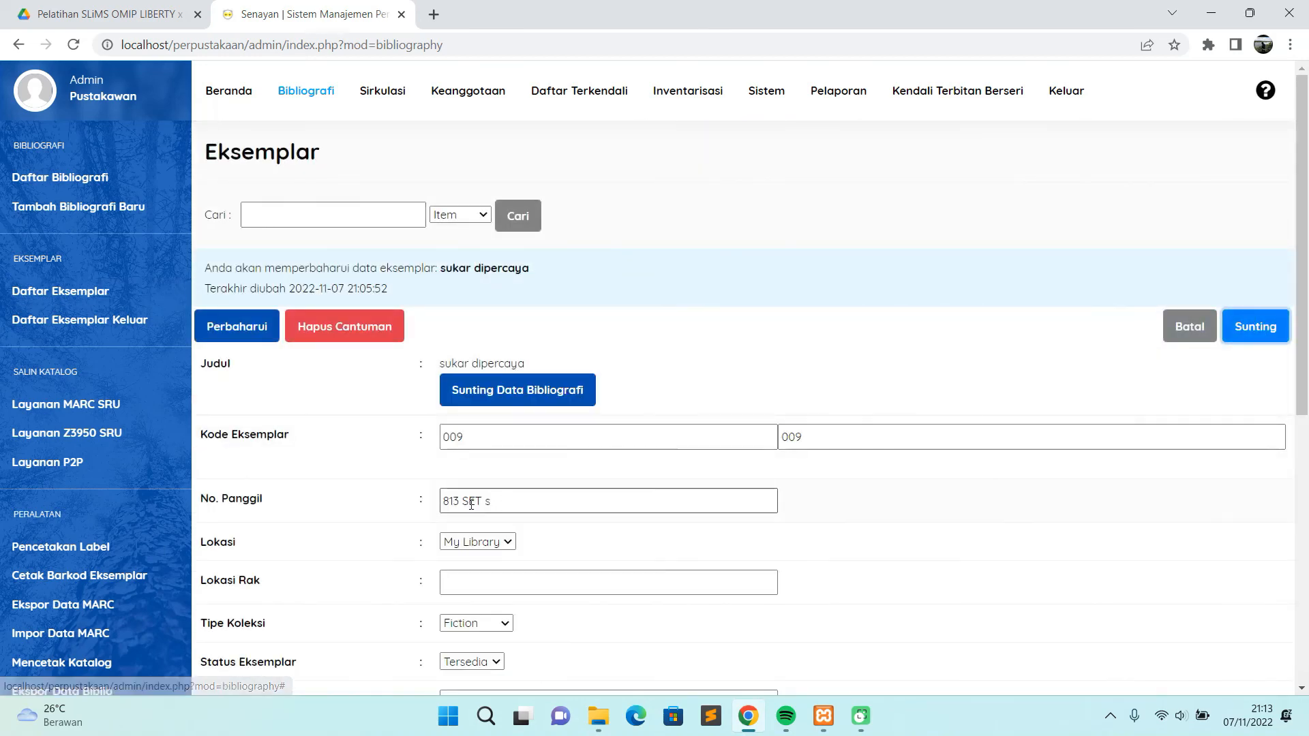
left_click_drag(449, 503, 433, 506)
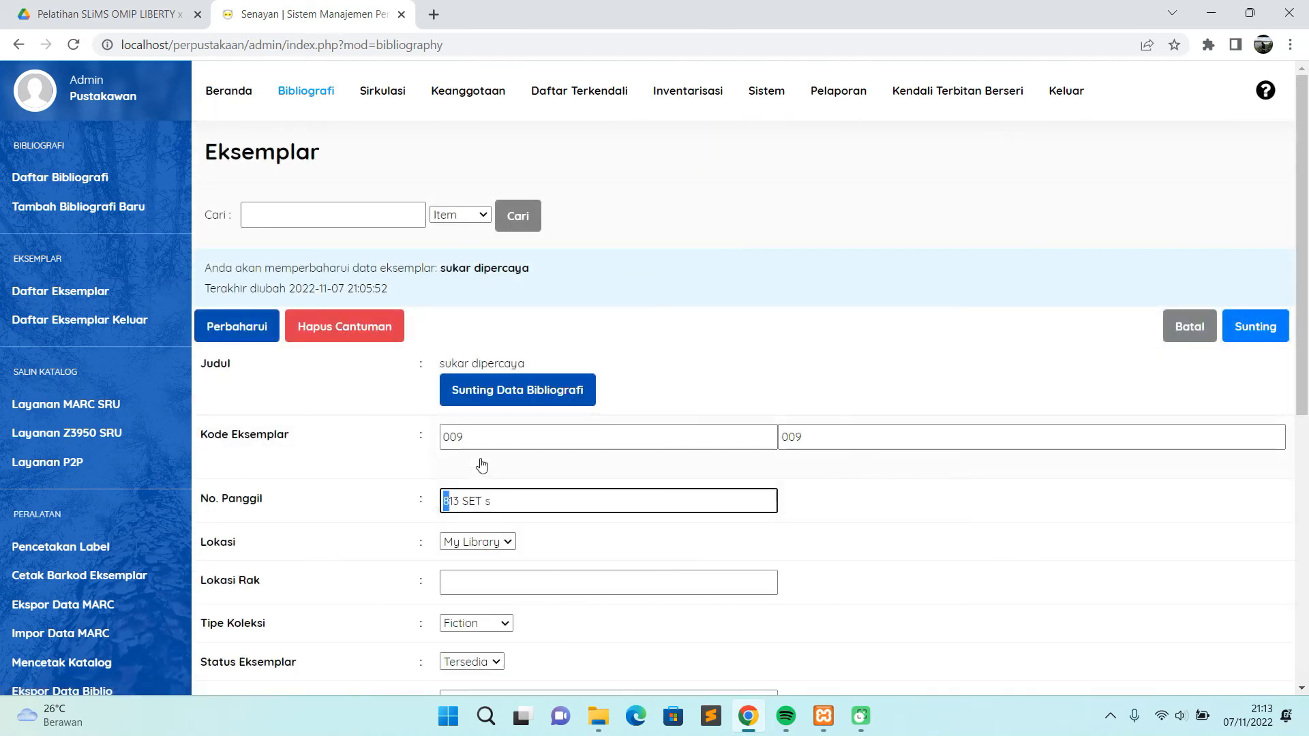
type("9")
left_click(211, 326)
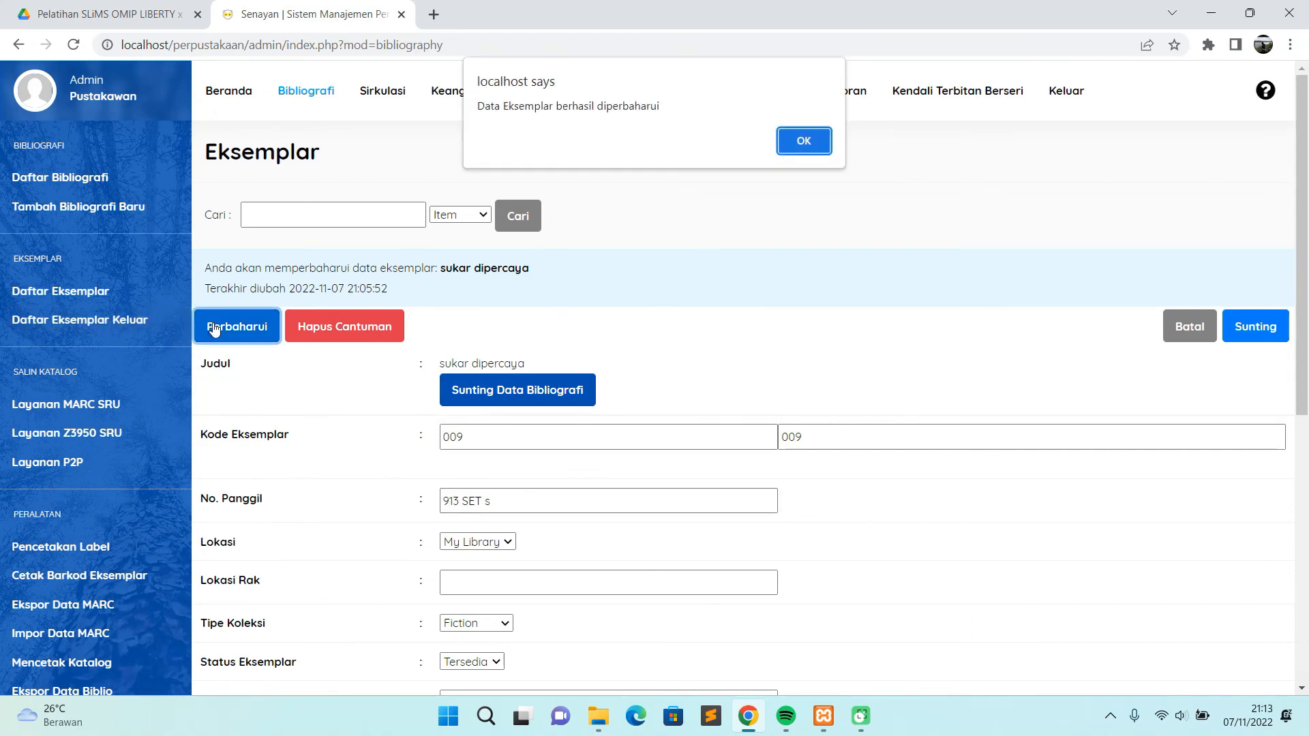
key("Return")
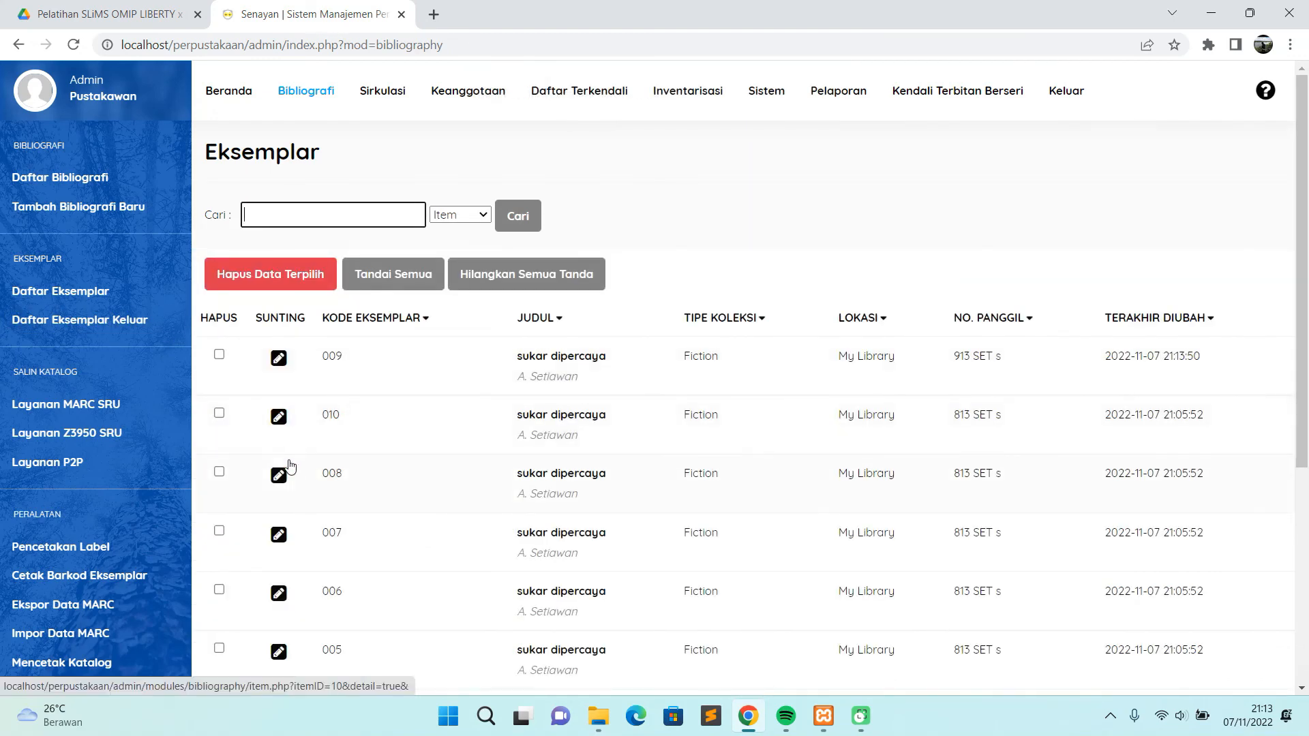
left_click(287, 482)
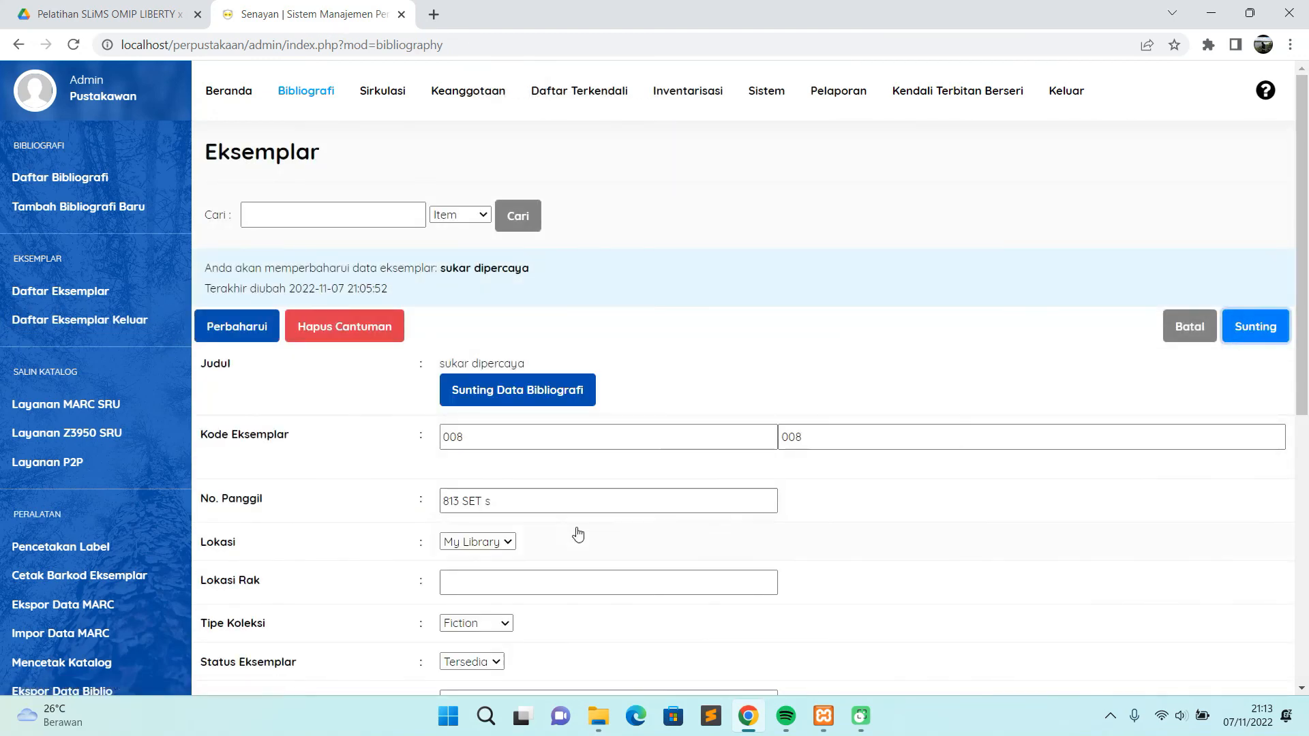
left_click_drag(449, 501, 438, 508)
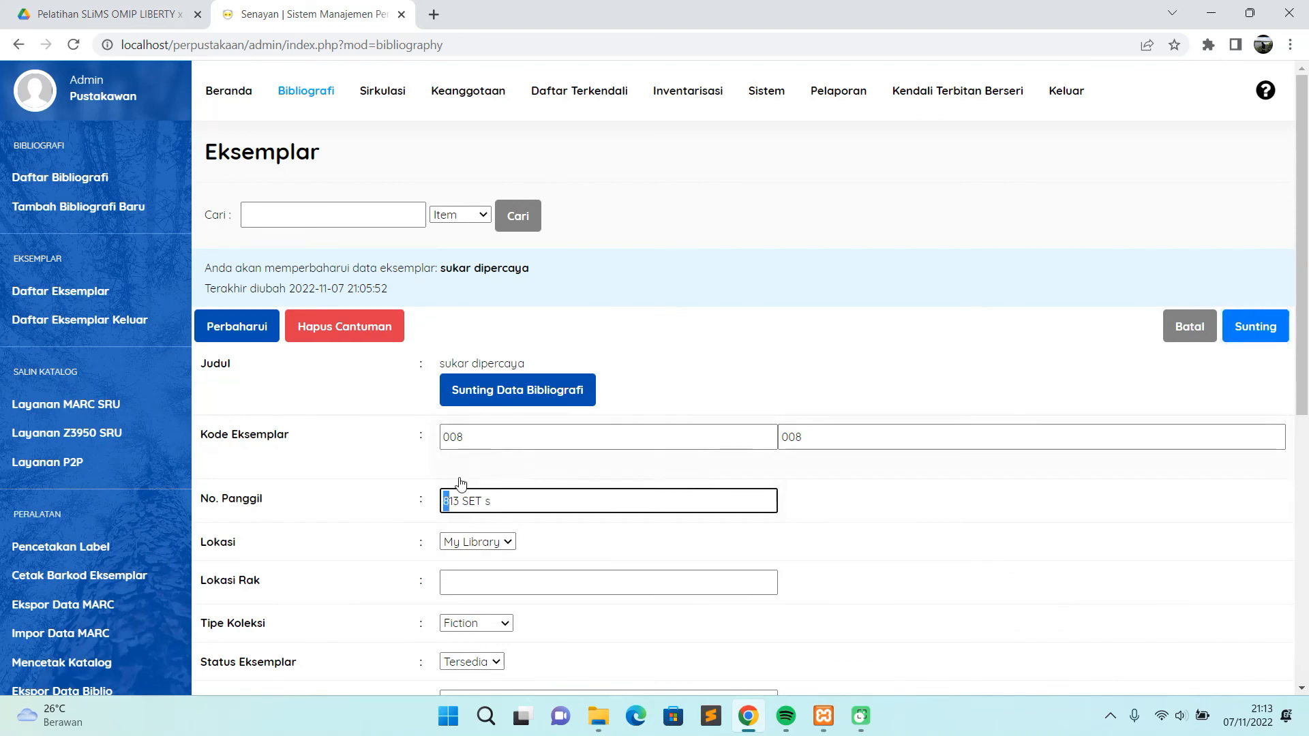
type("7")
left_click(257, 327)
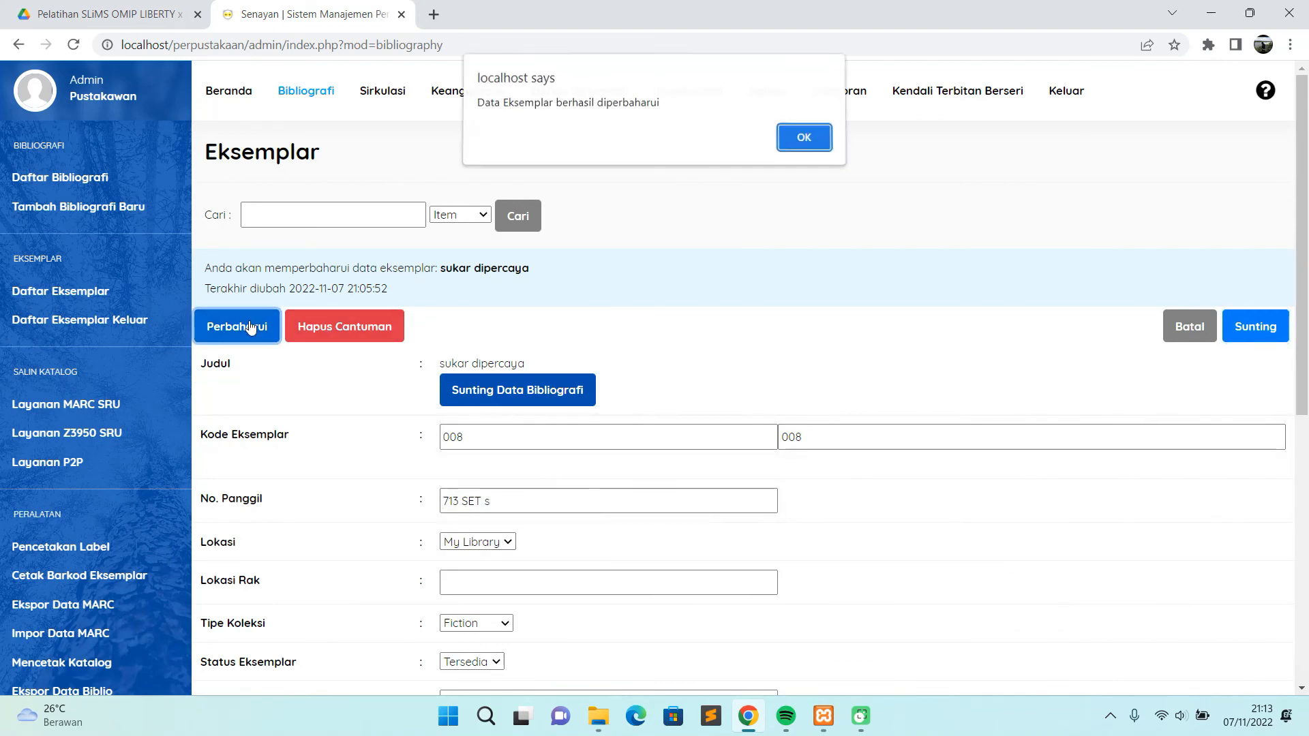
key("Return")
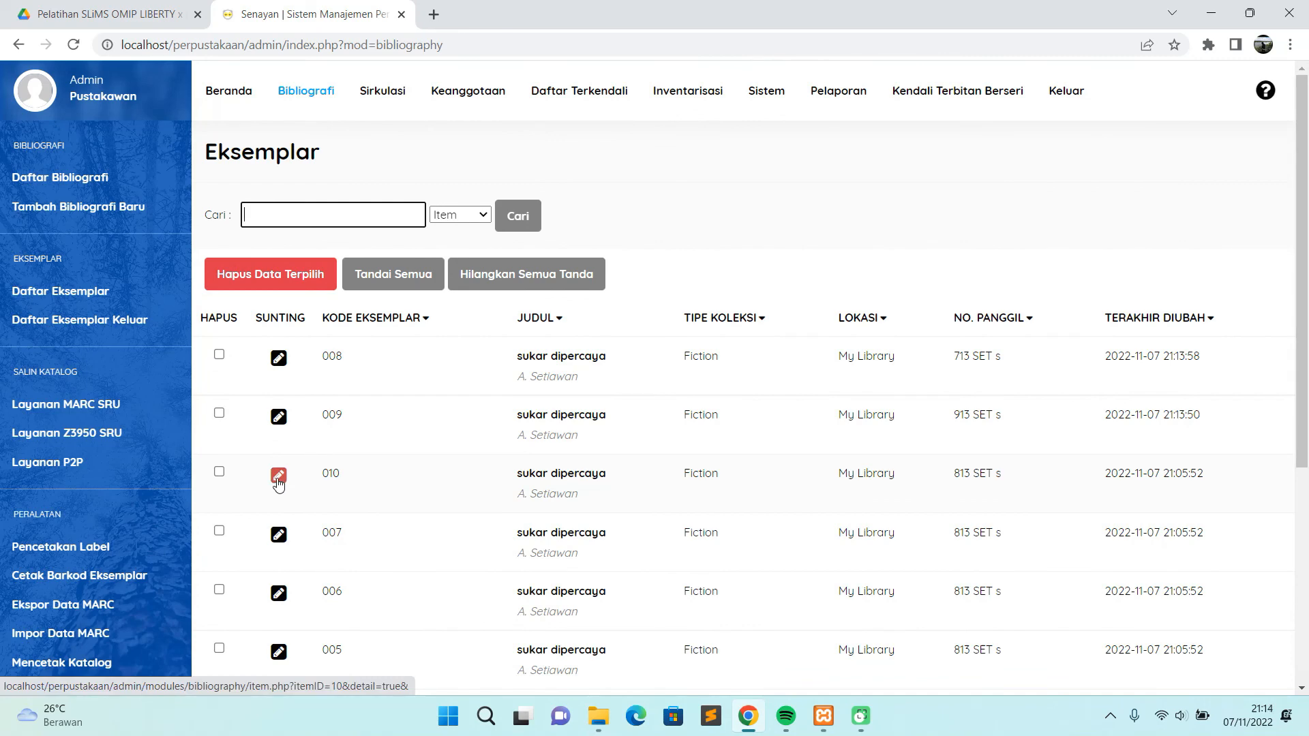
Change copy 007's call number to 613 SET s and copy 006's to 513 SET s
left_click(278, 535)
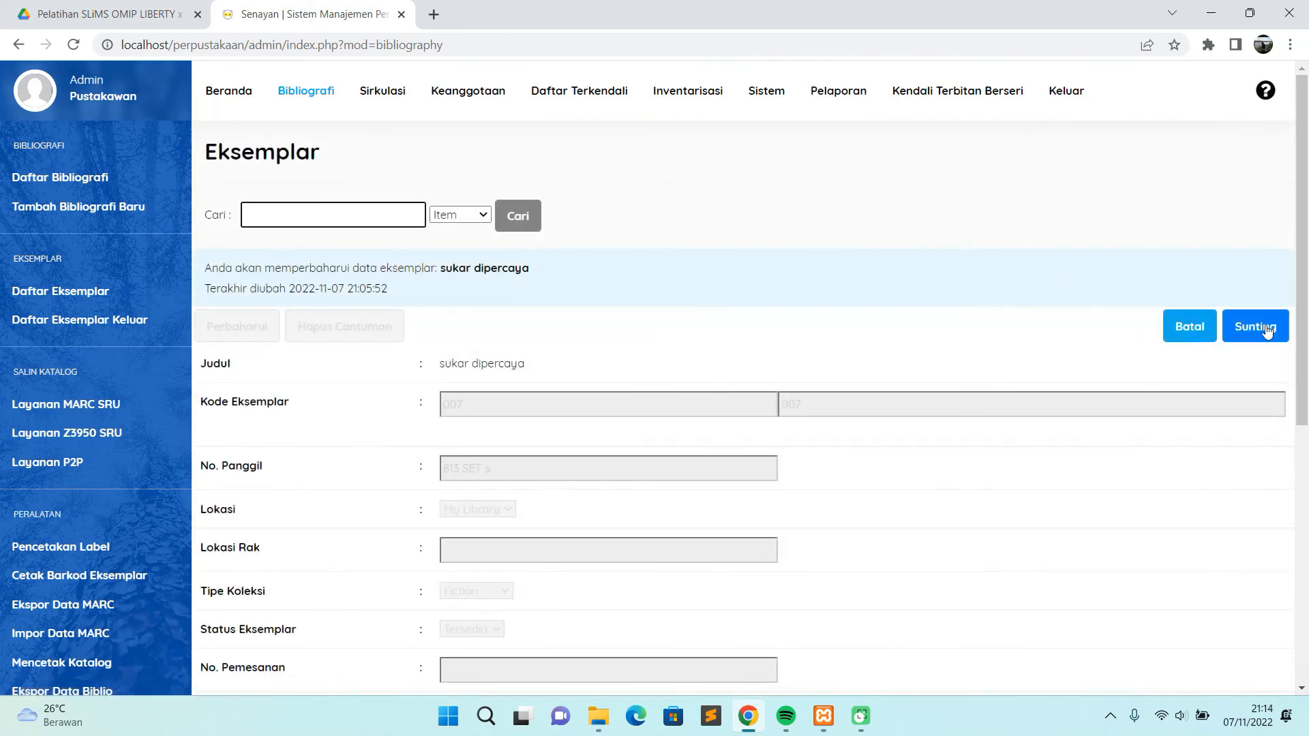
left_click_drag(450, 505, 396, 505)
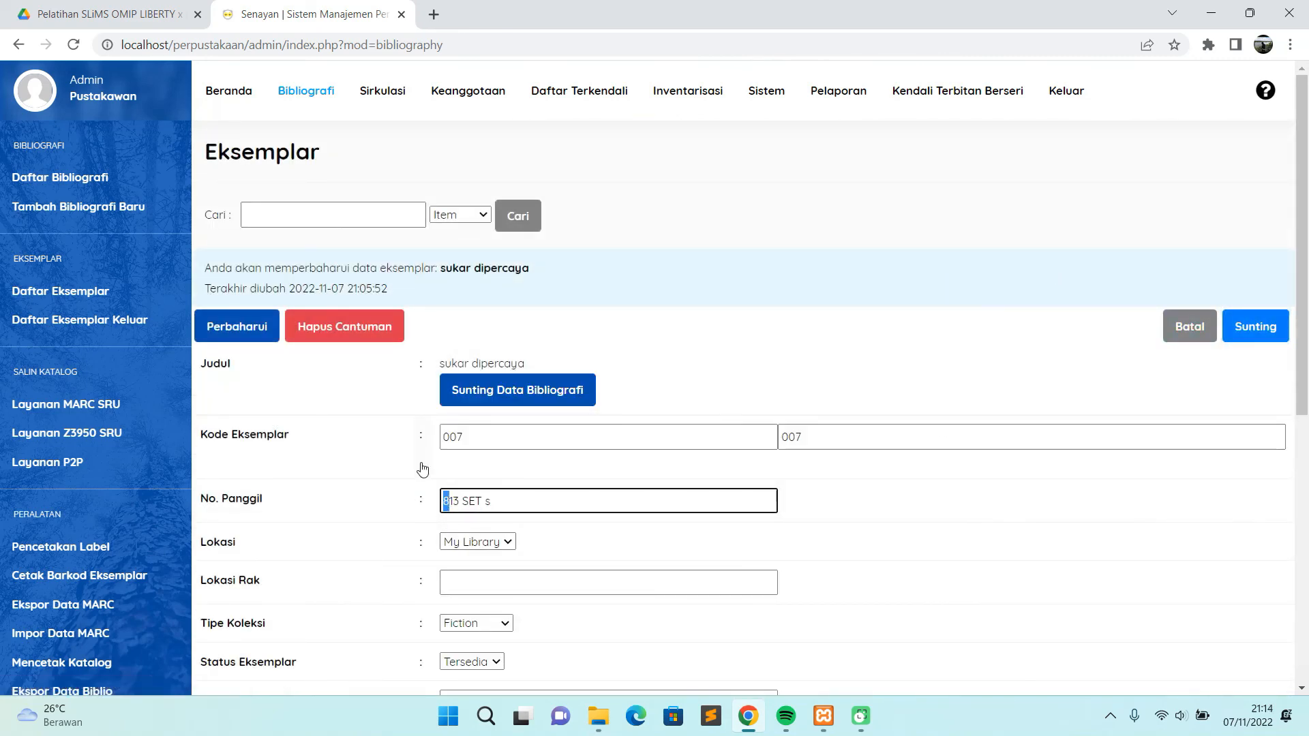
type("6")
left_click(246, 326)
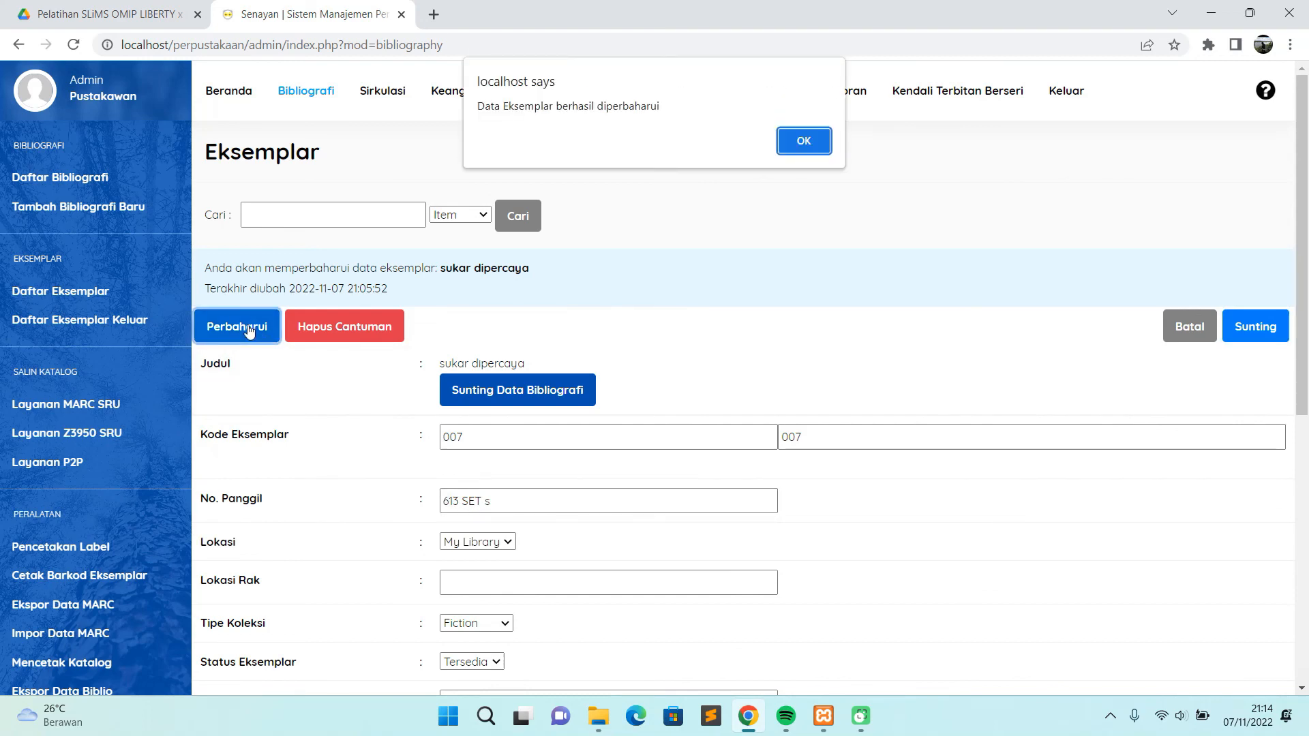
key("Return")
left_click(279, 593)
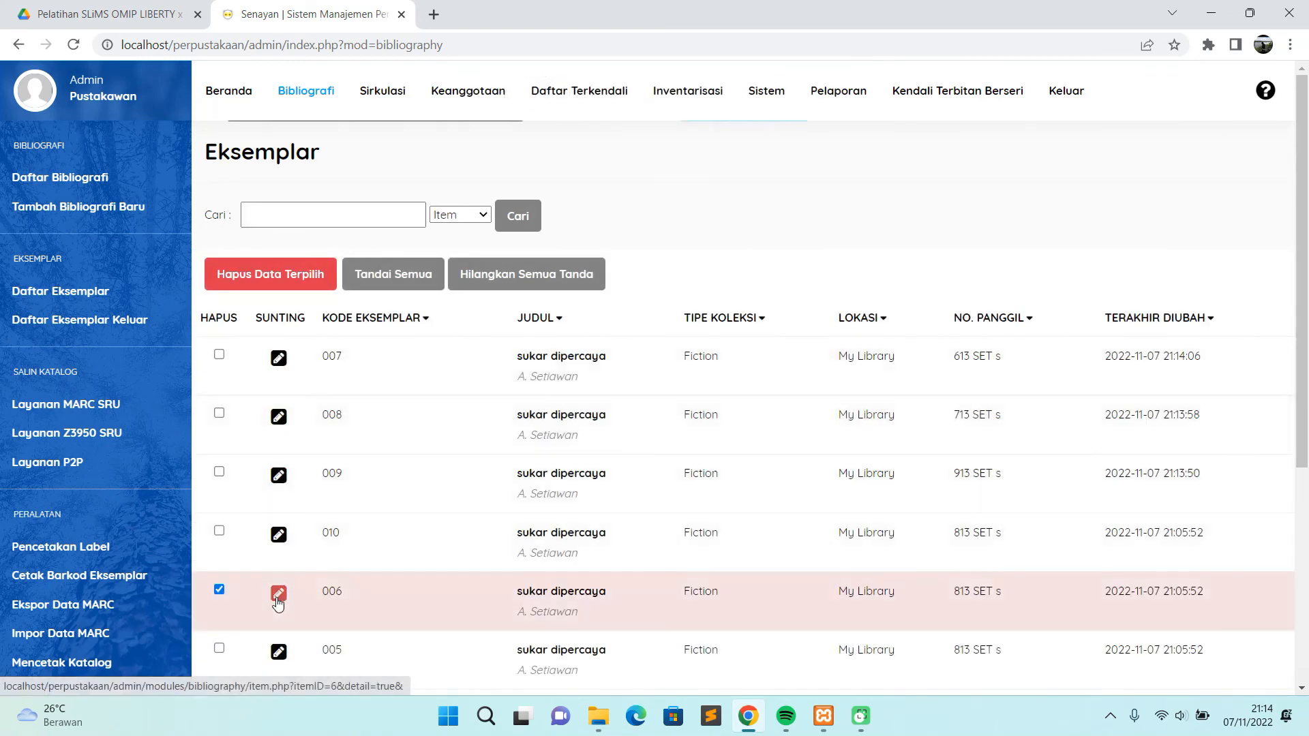
left_click(1255, 328)
left_click_drag(449, 502, 433, 508)
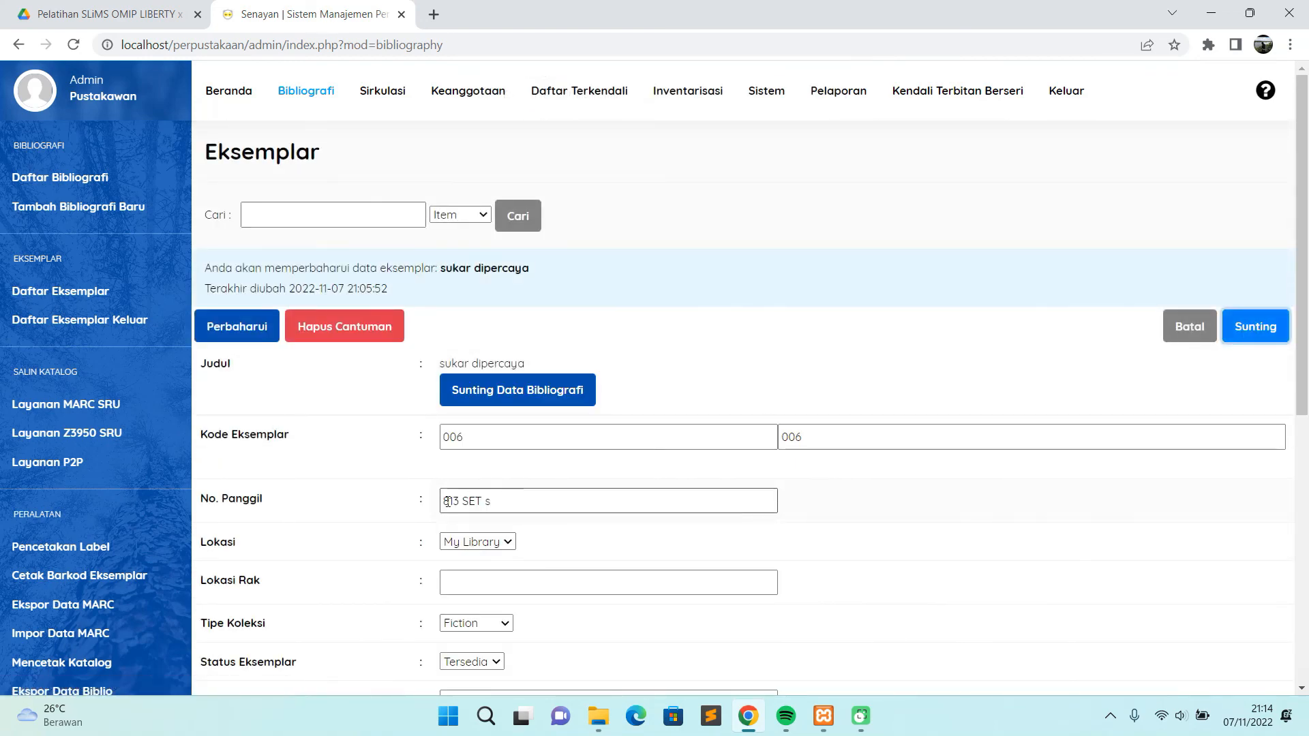
left_click(263, 332)
key("Return")
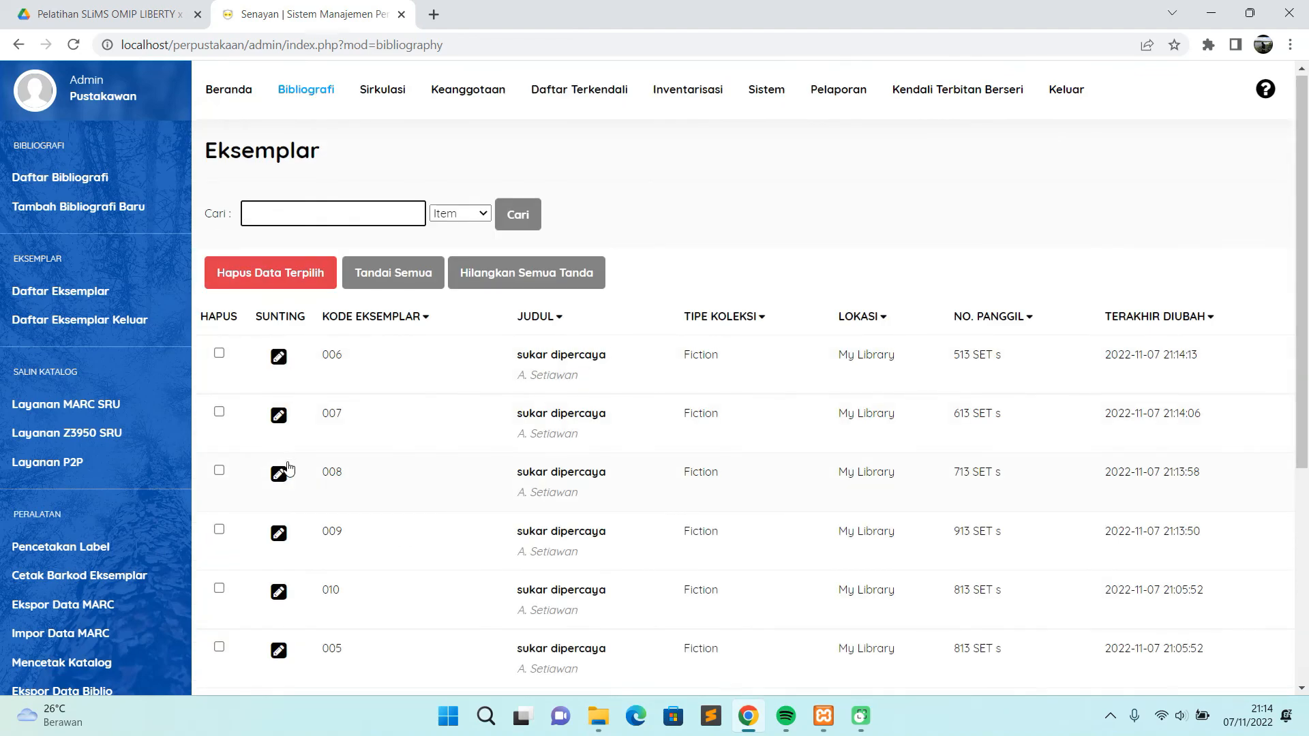
Change copy 005's call number to 413 SET s and copy 004's to 313 SET s
scroll(278, 478, "down", 3)
left_click(278, 503)
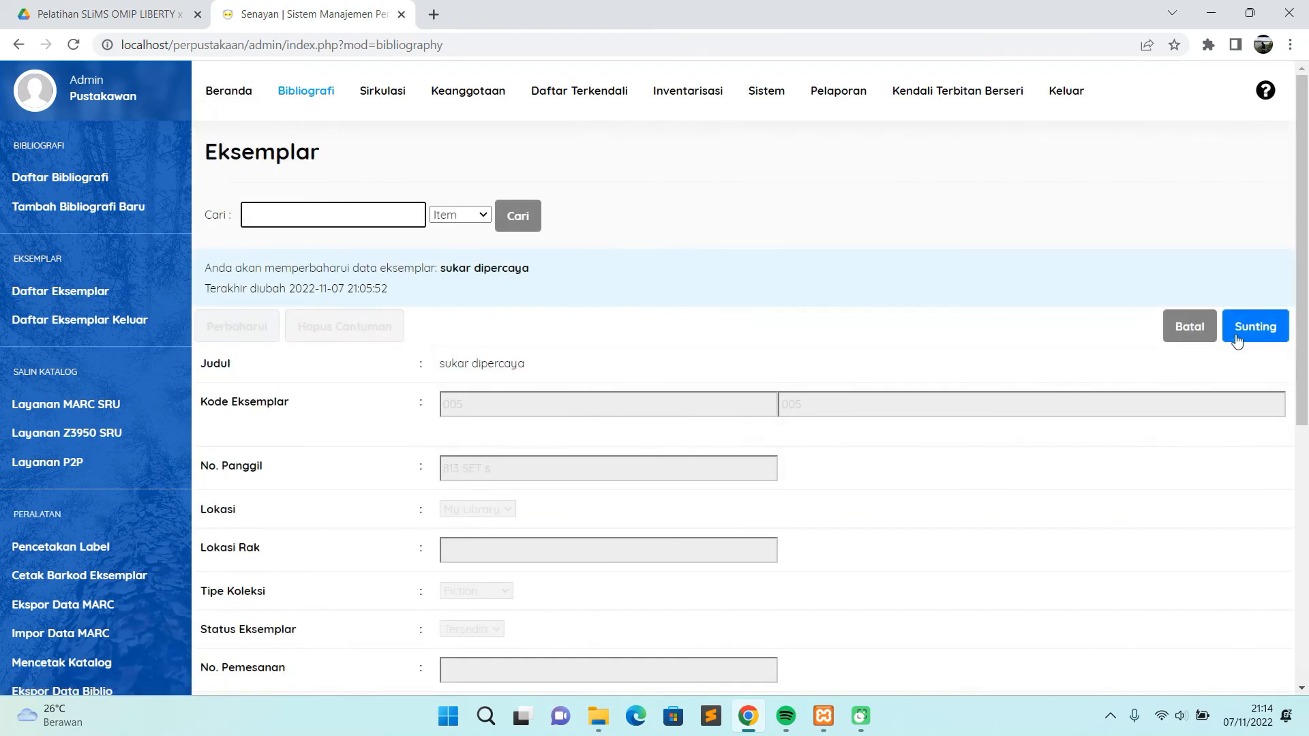
left_click(1239, 329)
left_click(462, 508)
left_click_drag(449, 502, 435, 496)
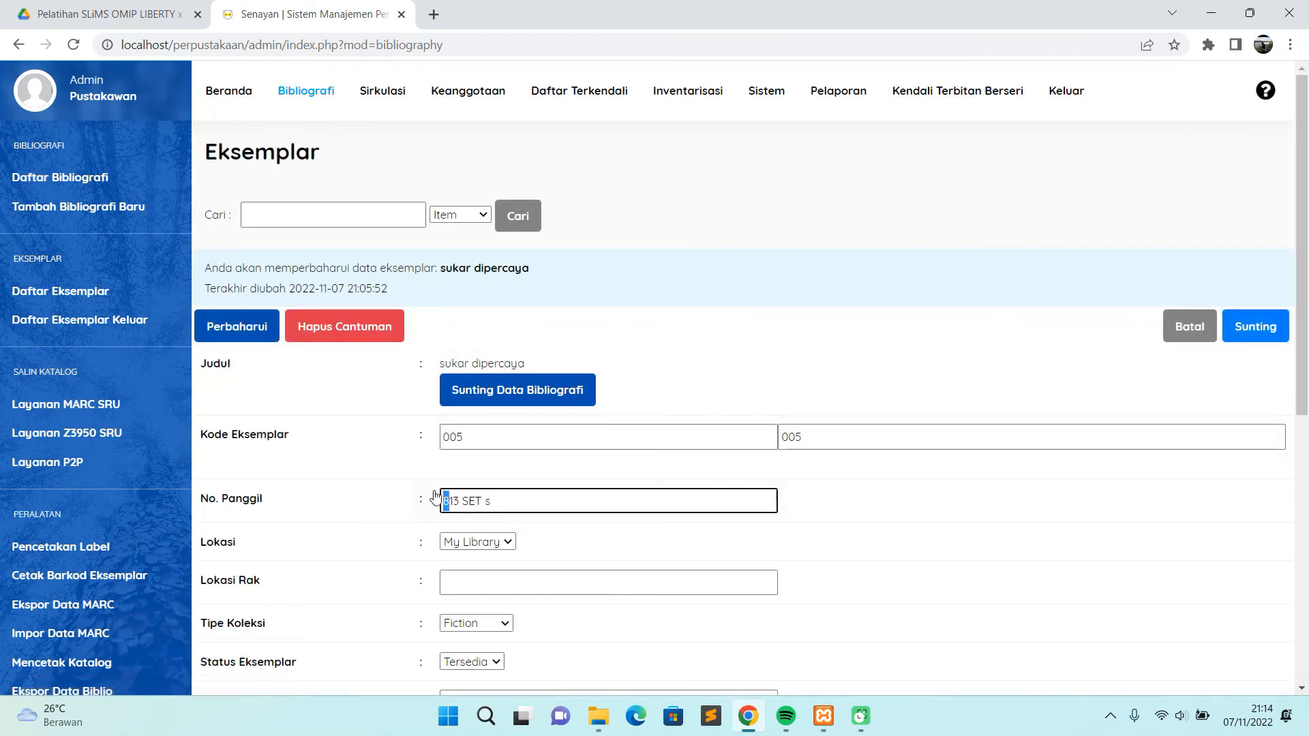
left_click(239, 327)
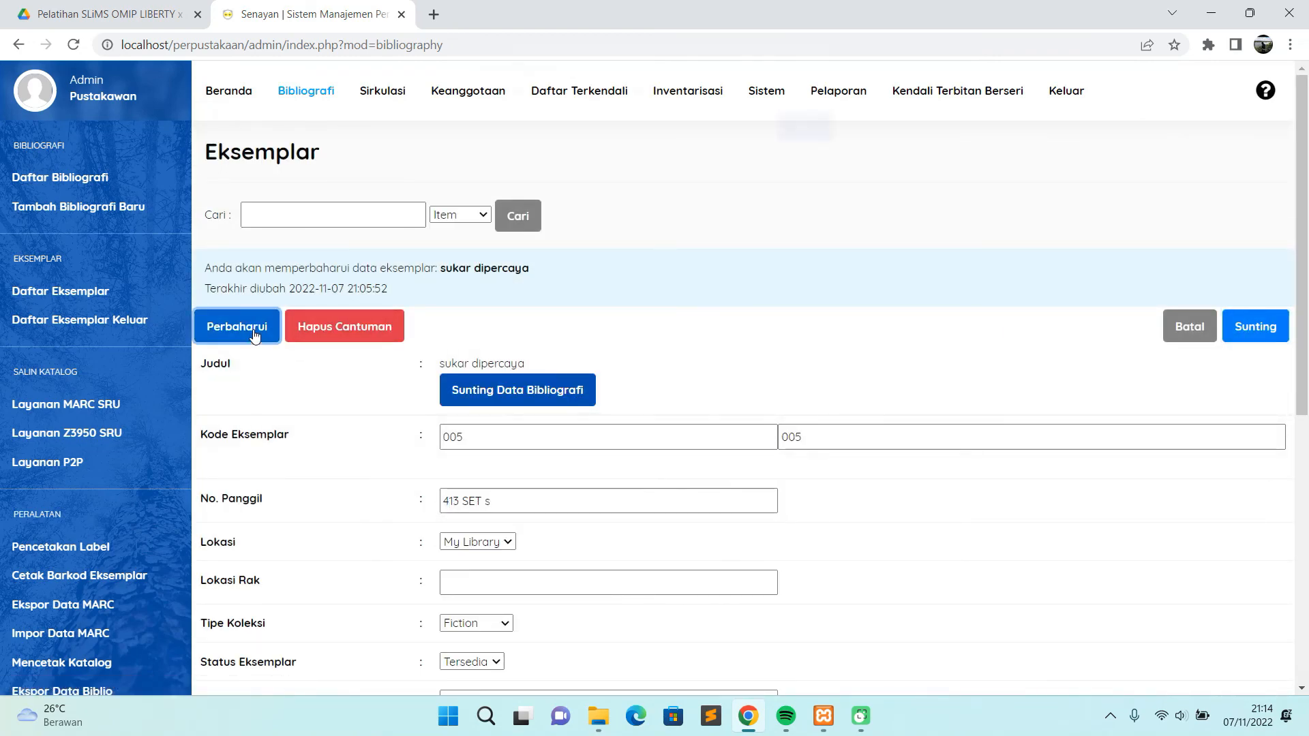
key("Return")
scroll(255, 334, "down", 5)
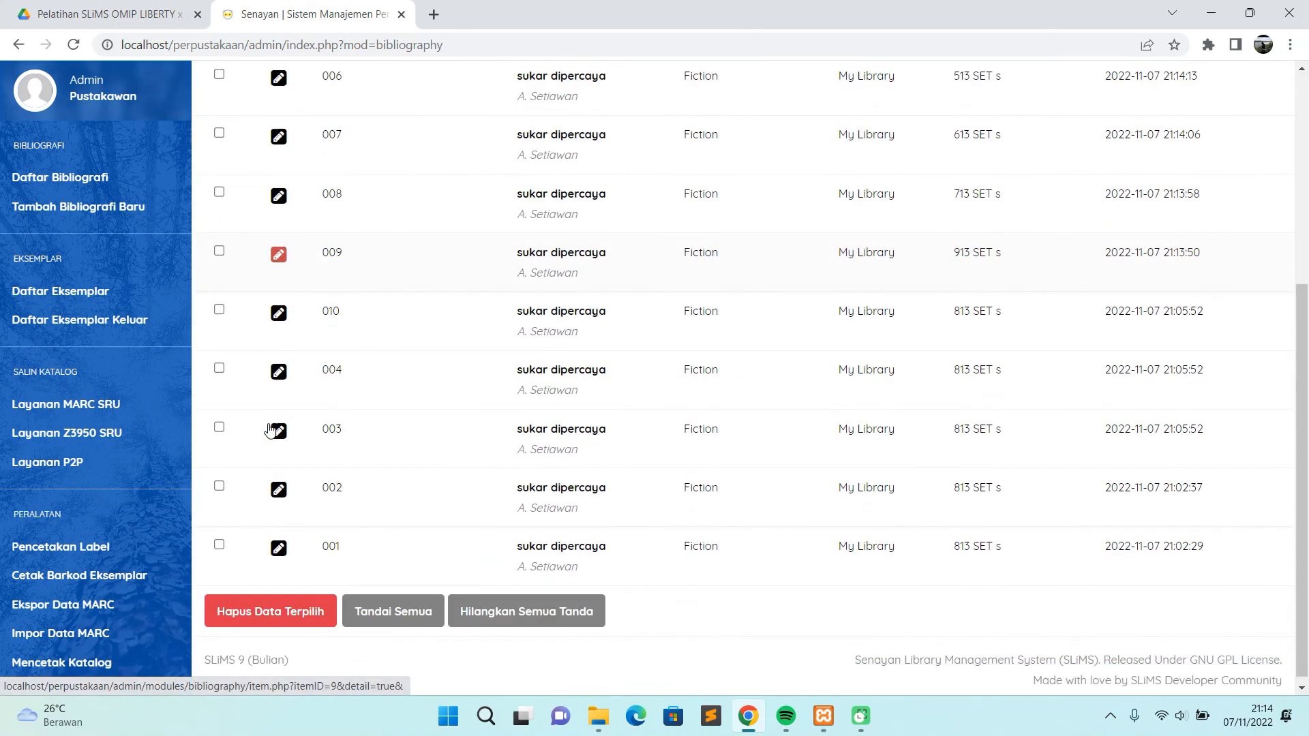
left_click(282, 382)
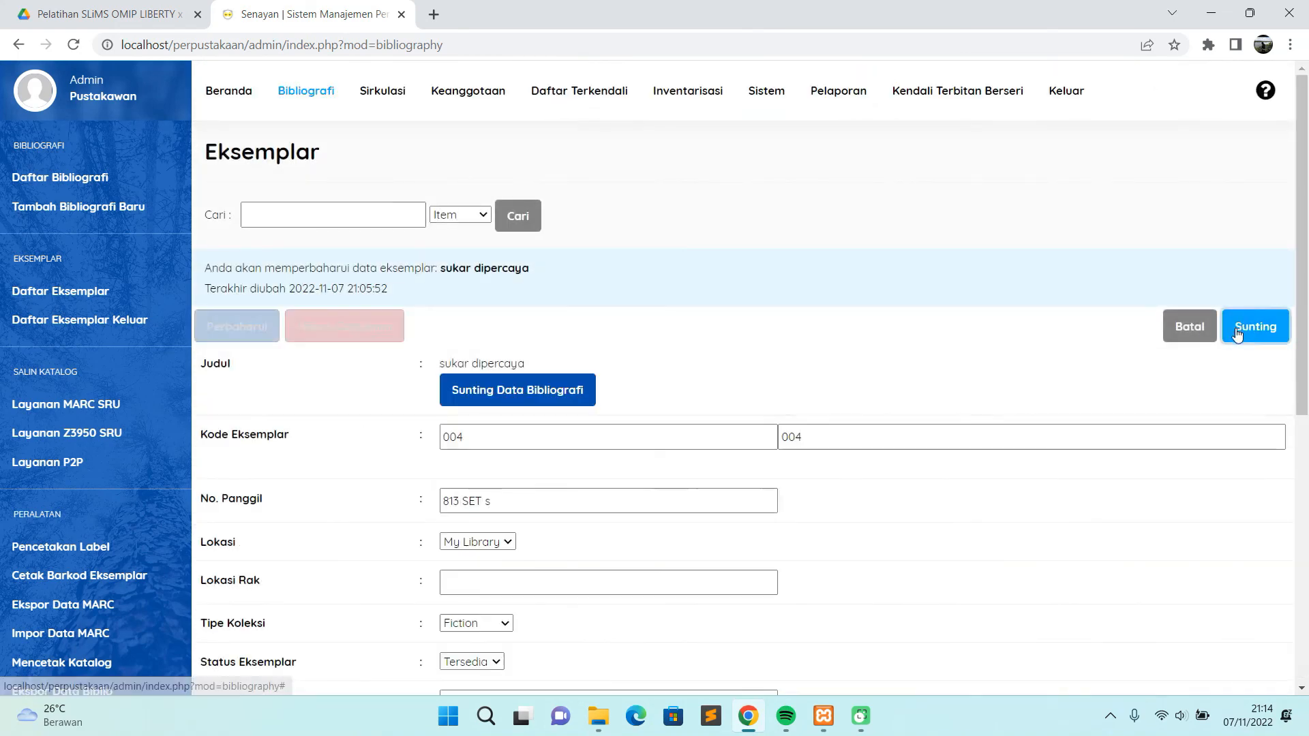
left_click(448, 502)
left_click_drag(447, 502, 440, 502)
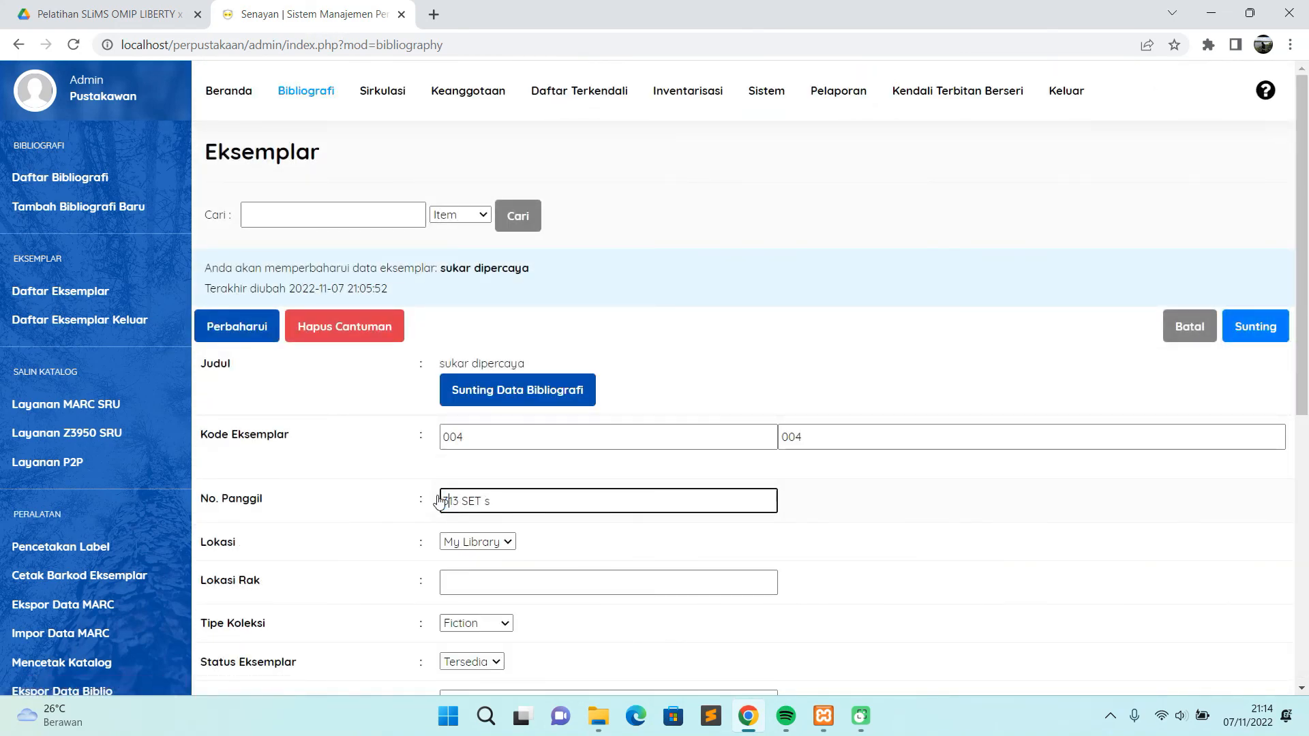
type("3")
left_click(239, 333)
key("Return")
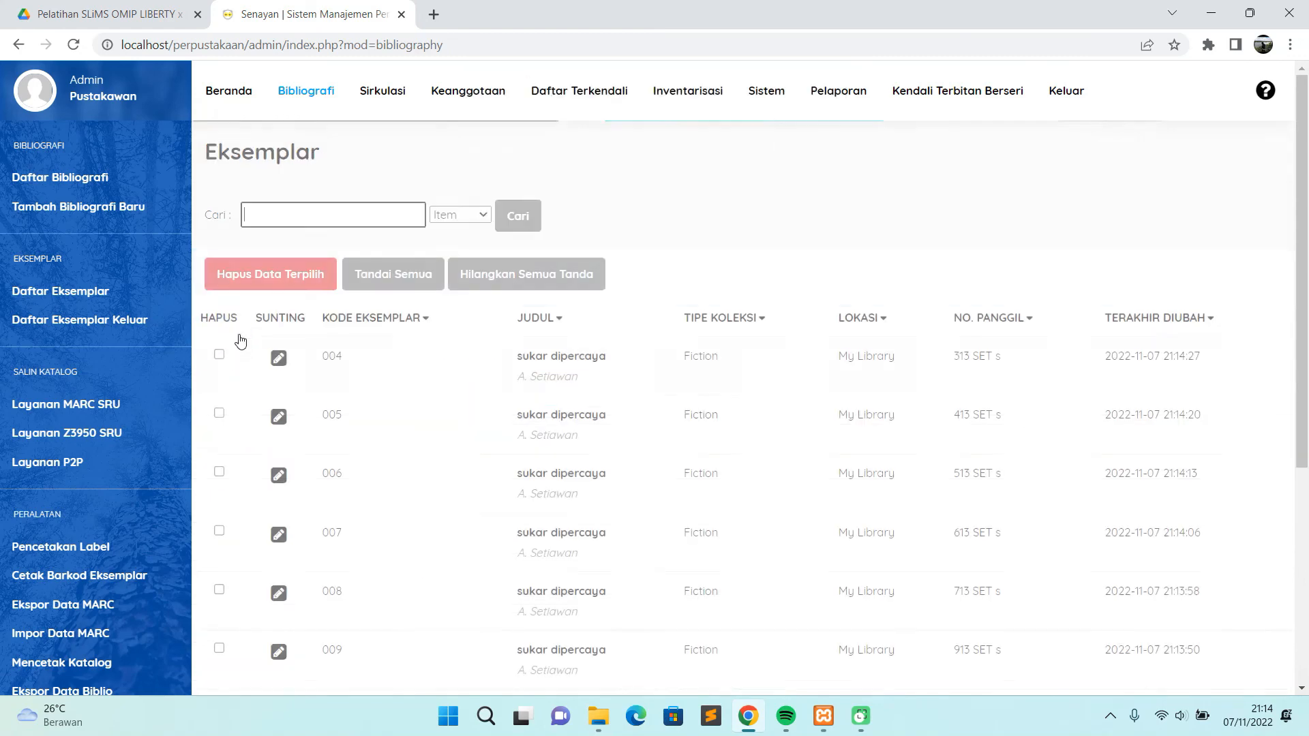
Change copy 003's call number to 213 SET s and copy 002's to 113 SET s
scroll(291, 450, "down", 5)
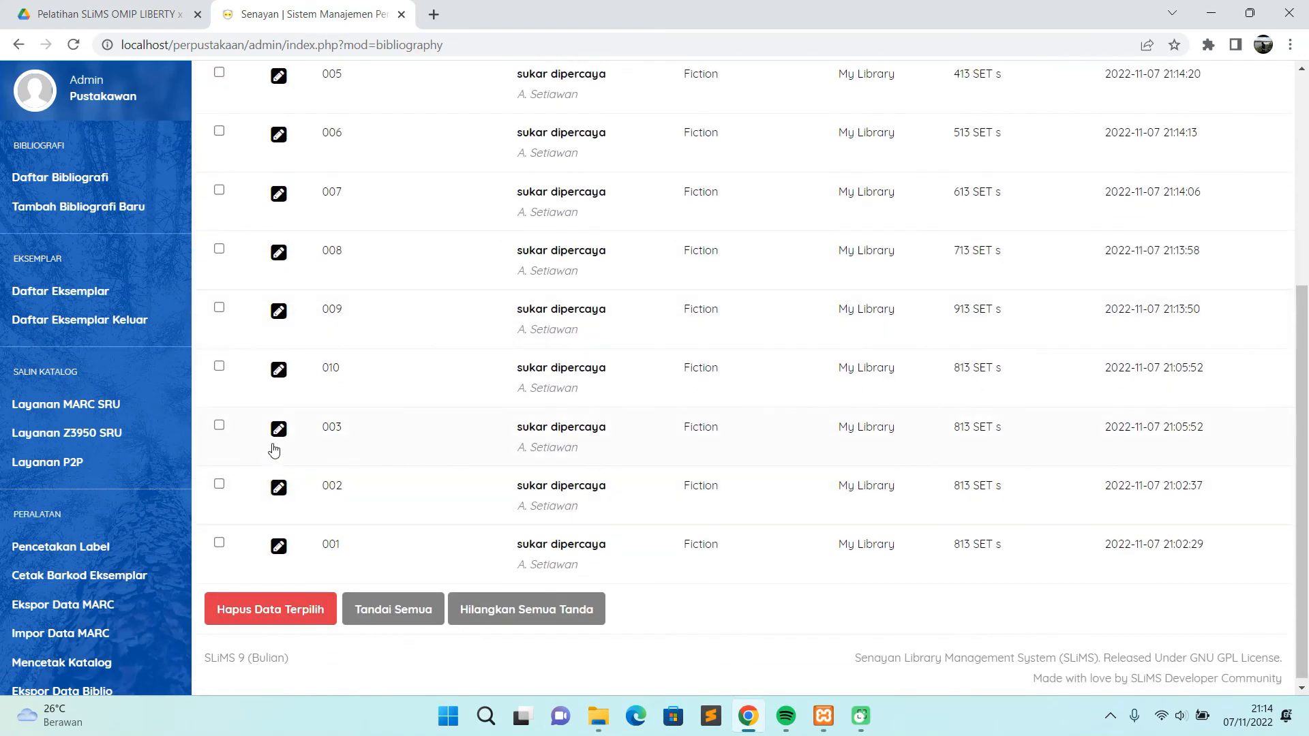
left_click(278, 428)
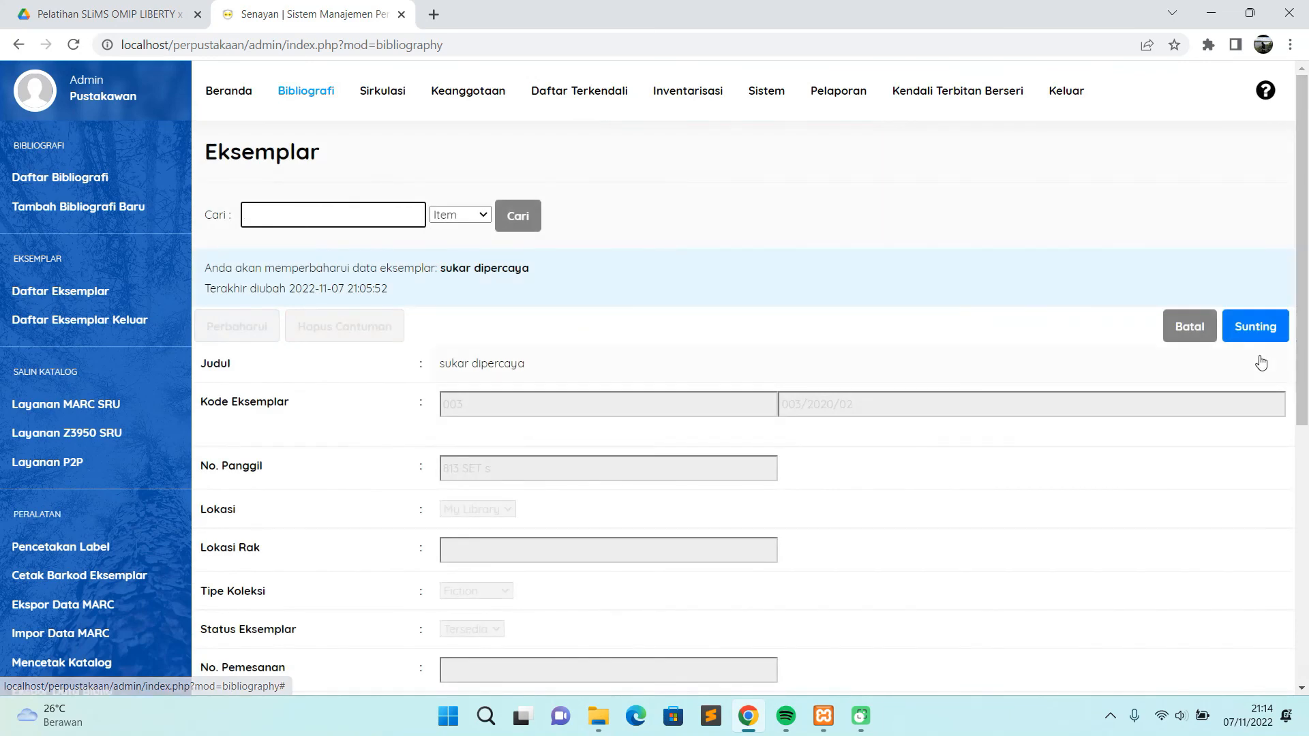
left_click(1260, 336)
left_click_drag(450, 501, 442, 502)
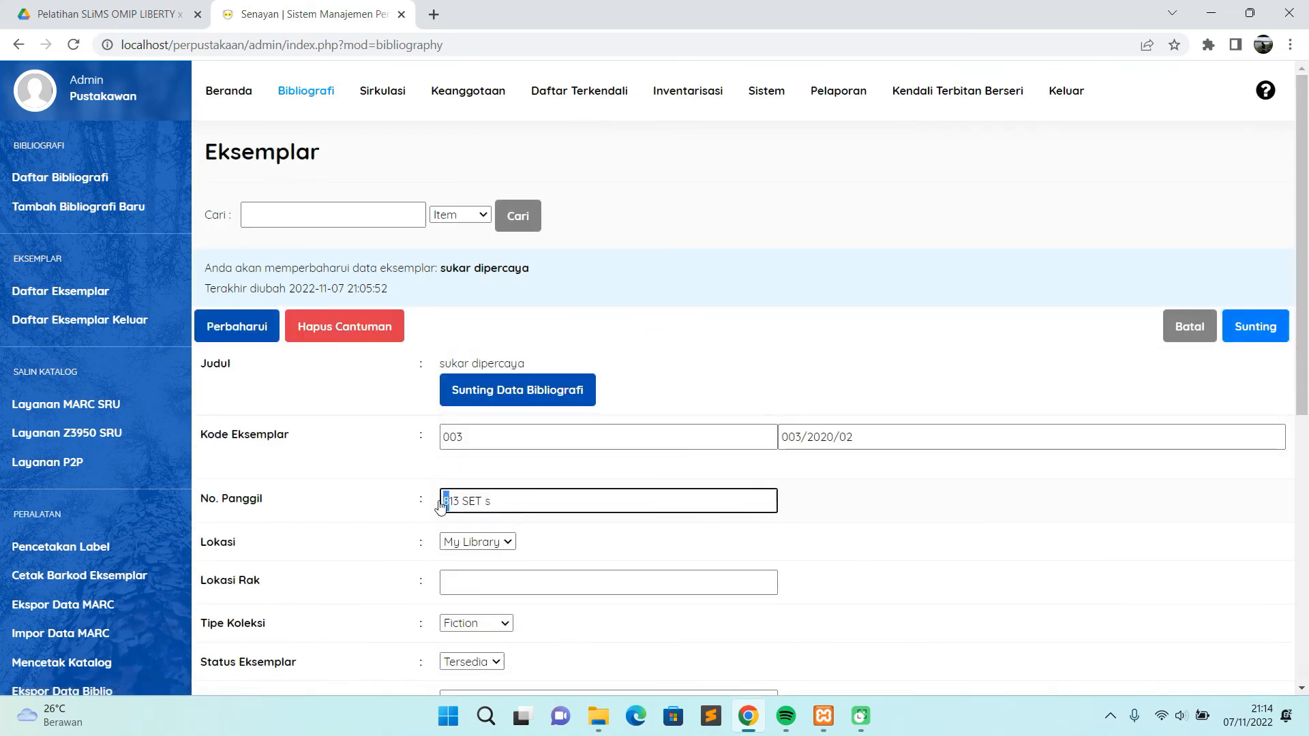
left_click(251, 332)
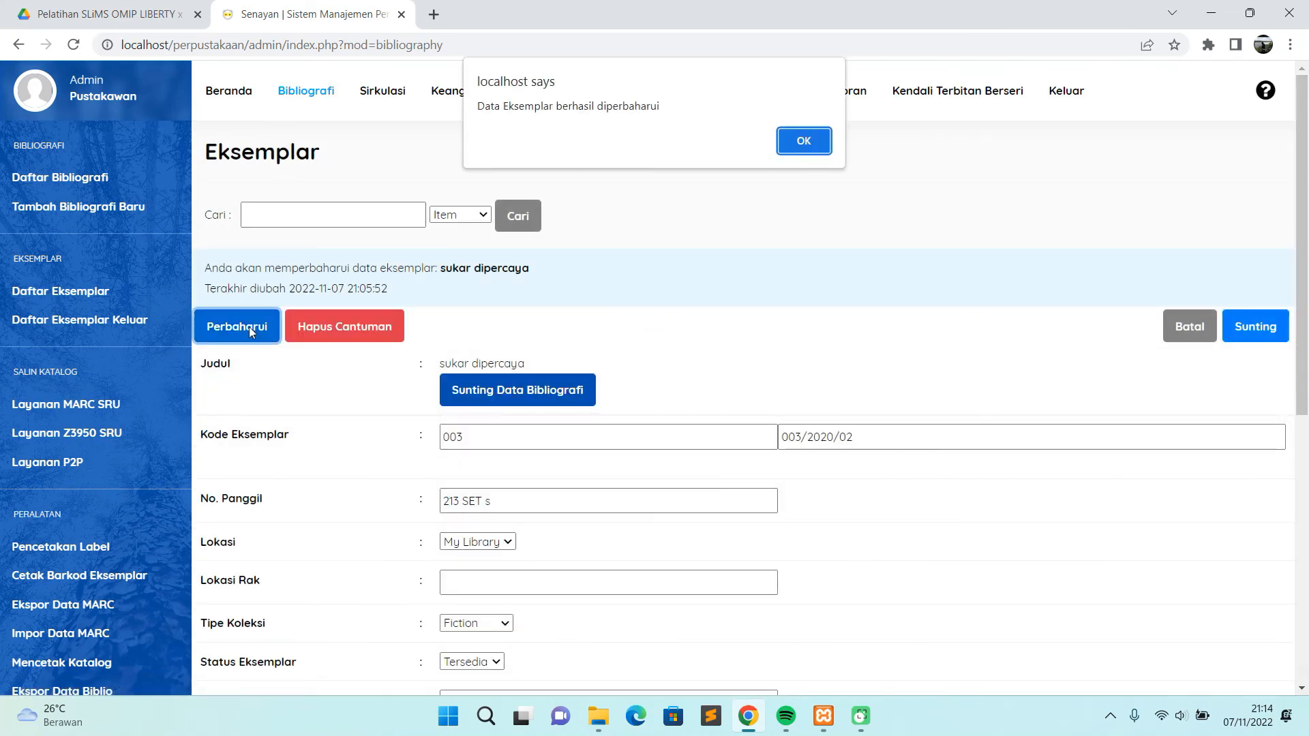
key("Return")
scroll(277, 436, "down", 5)
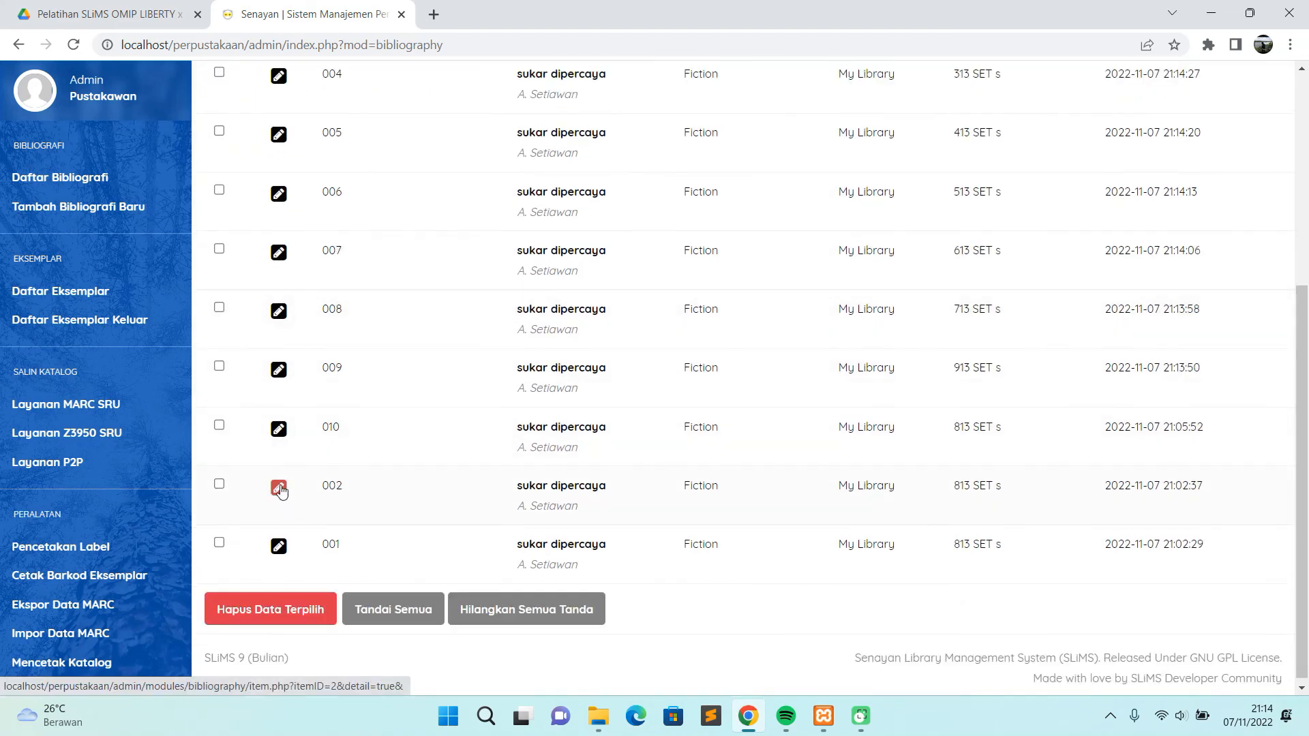
left_click(280, 489)
left_click(1256, 327)
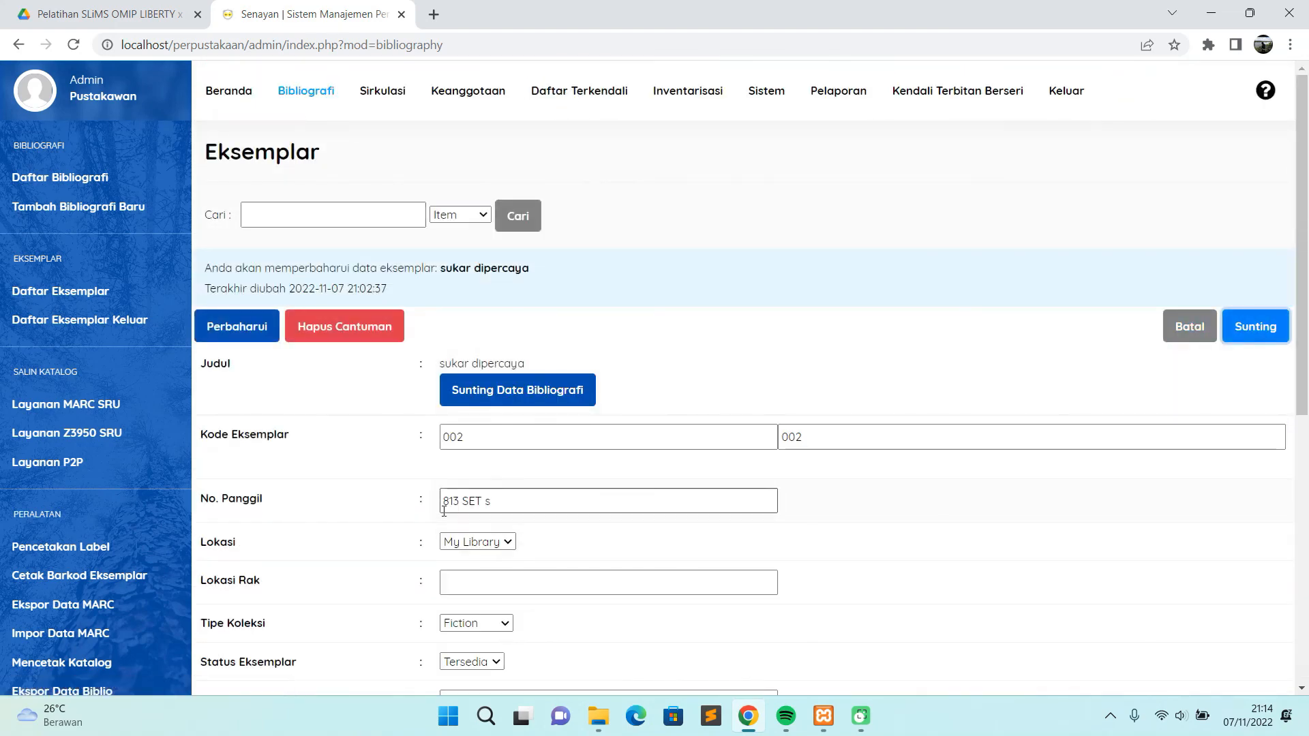
left_click_drag(447, 503, 437, 510)
type("1")
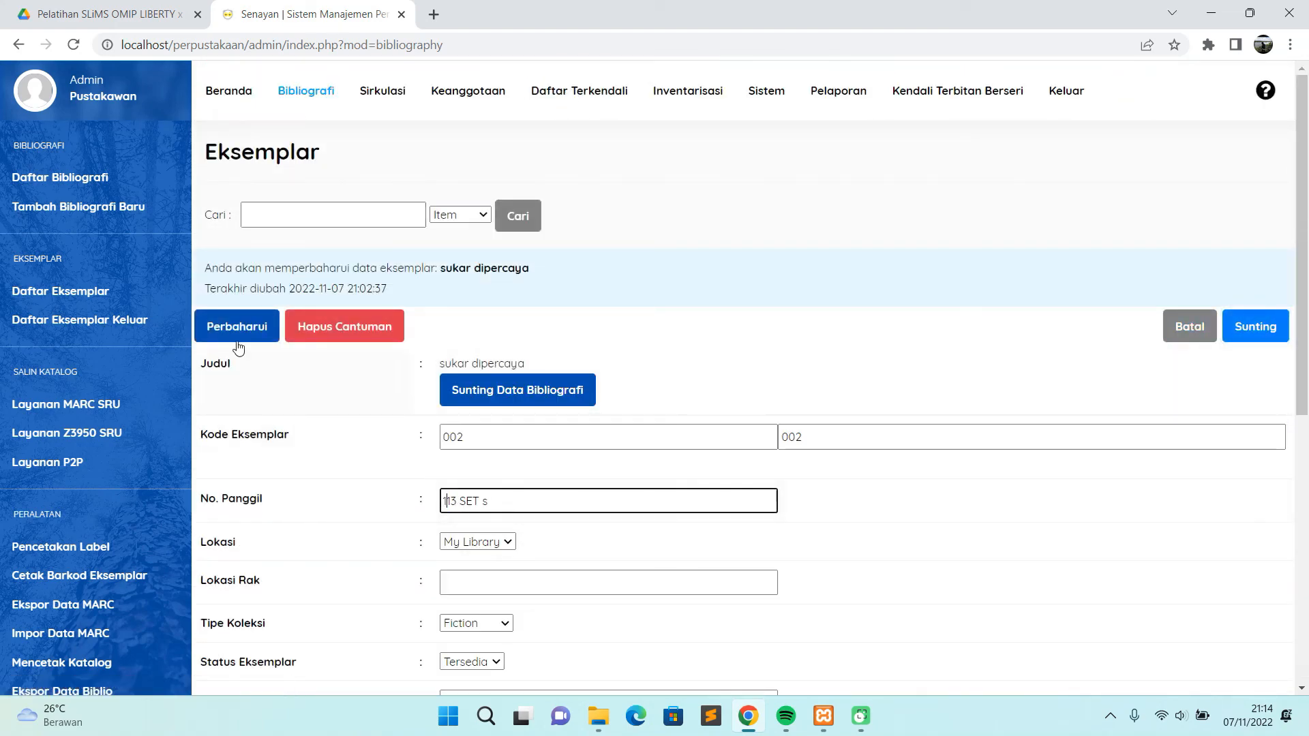
left_click(239, 327)
key("Return")
Change copy 001's call number to 013 SET s and save it
scroll(330, 481, "down", 5)
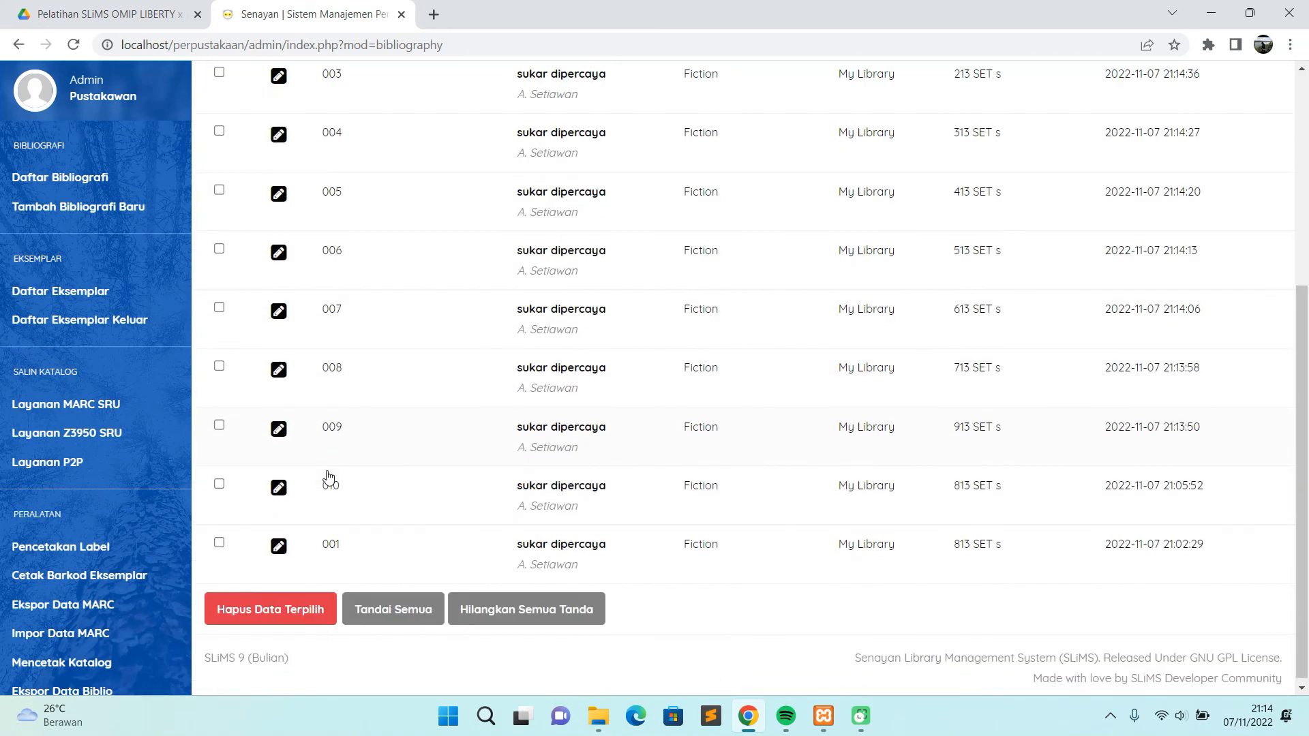
left_click(278, 538)
left_click(1255, 328)
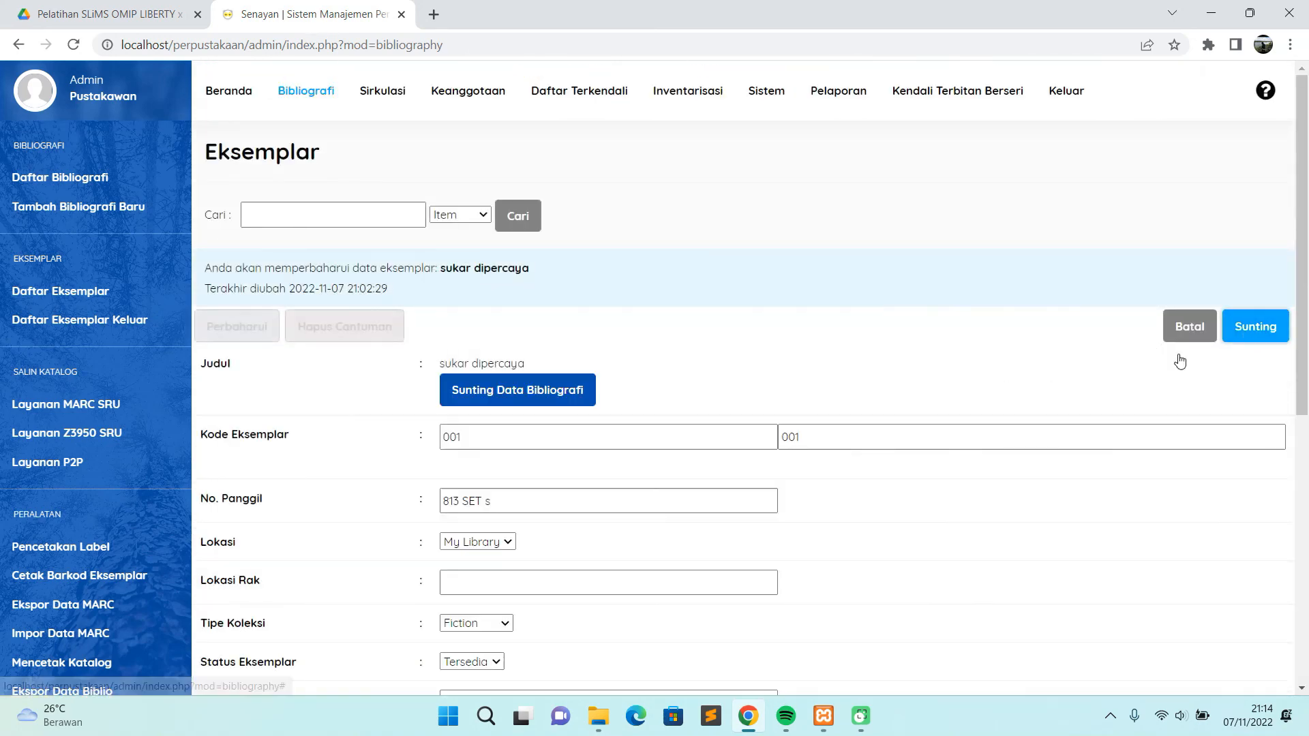
left_click_drag(449, 503, 440, 508)
type("0")
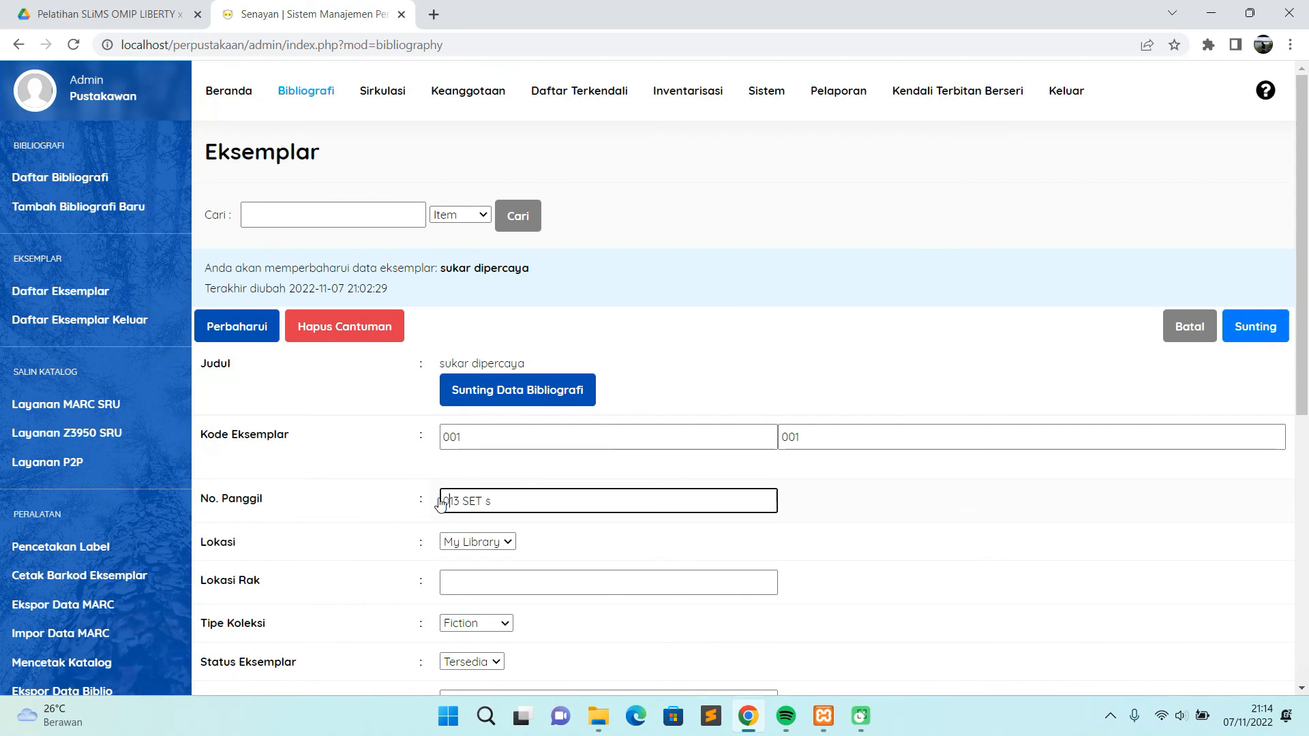
left_click(238, 327)
key("Return")
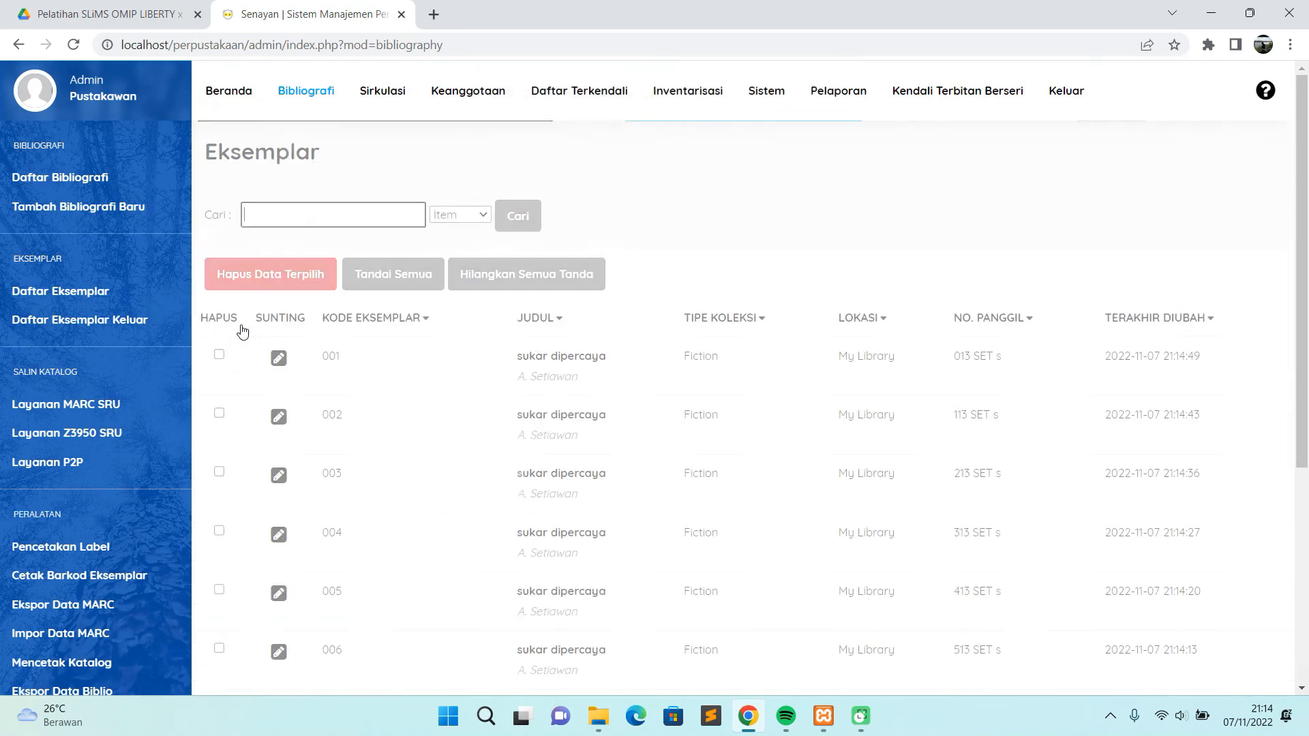
Mark all ten copies in the upgraded Label & Barcode page, queue them, and print labels from selected data
scroll(87, 518, "down", 2)
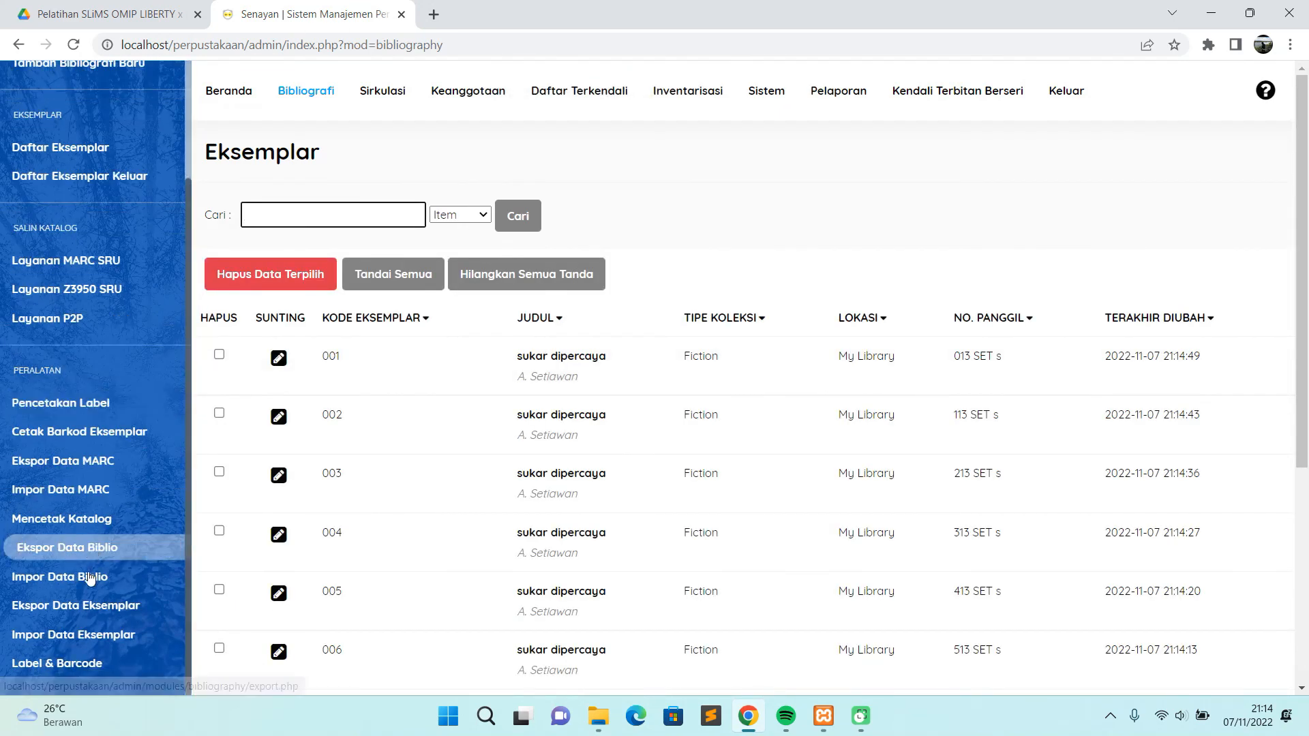
left_click(89, 403)
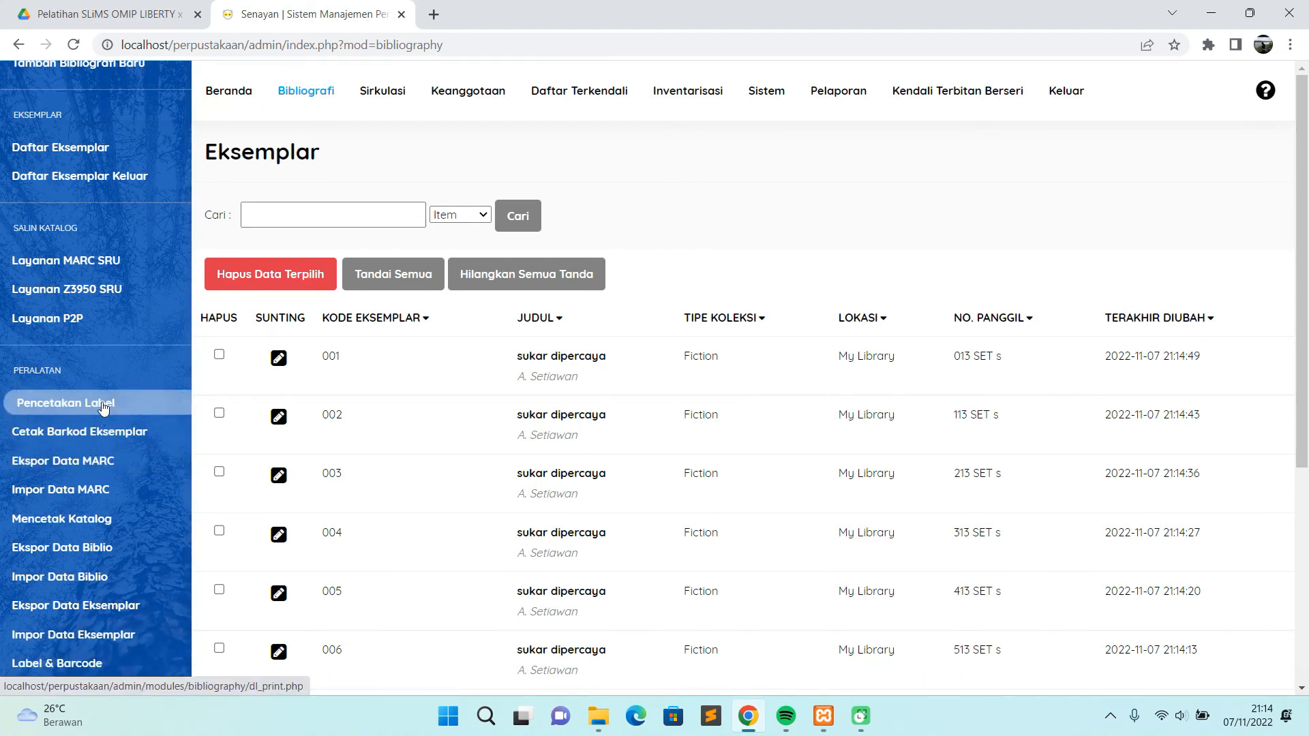
left_click(103, 442)
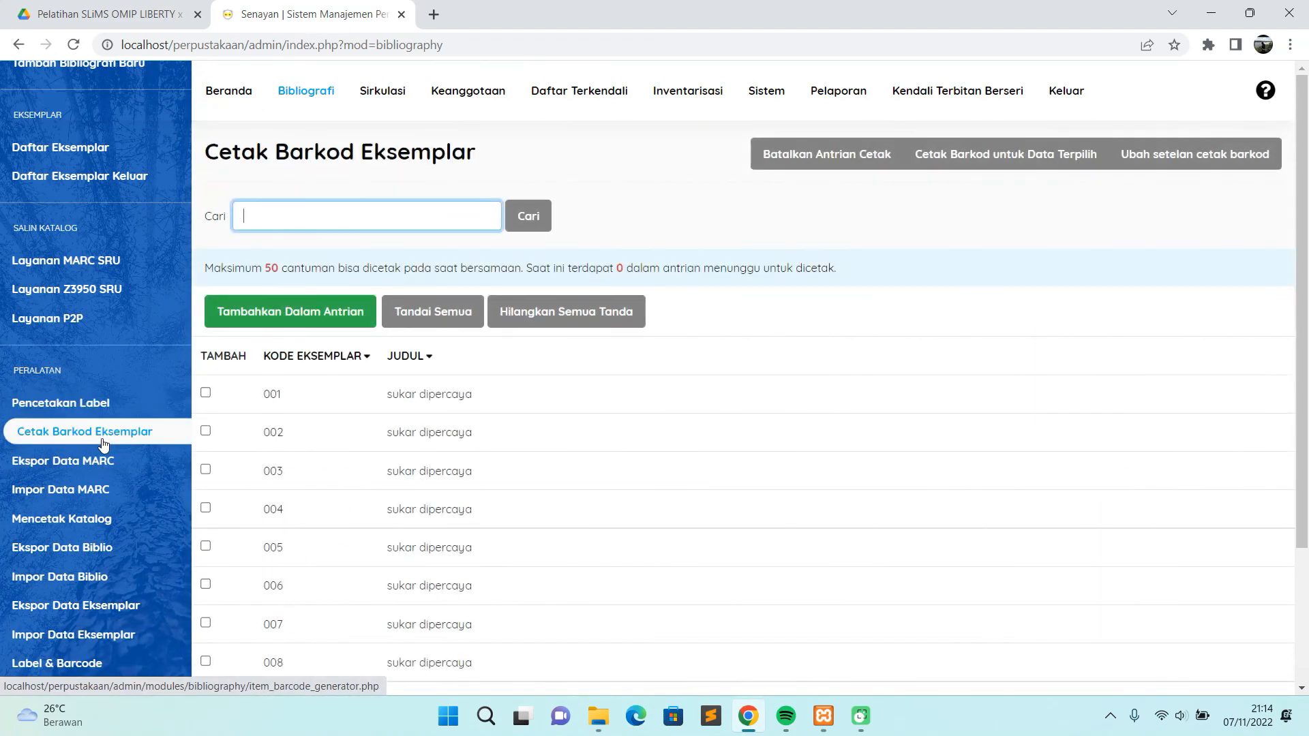
left_click(93, 673)
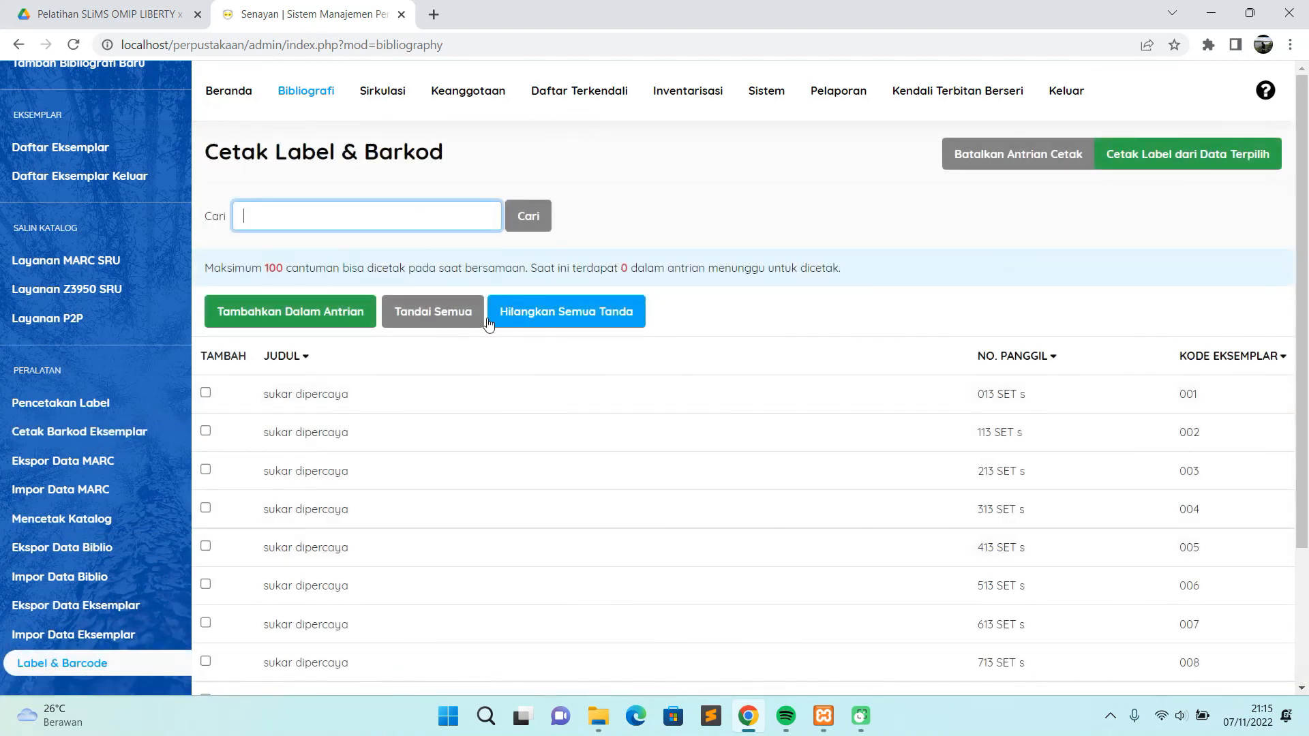
left_click(402, 312)
left_click(354, 310)
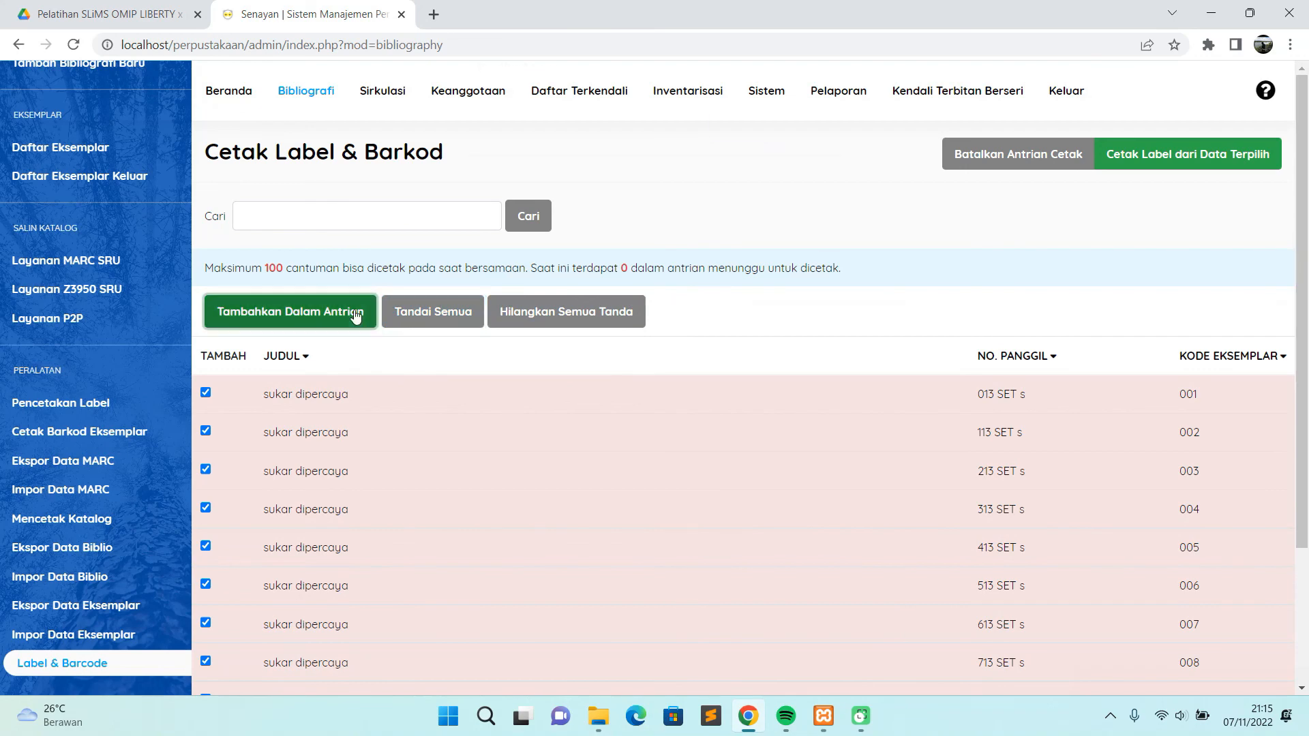
left_click(721, 147)
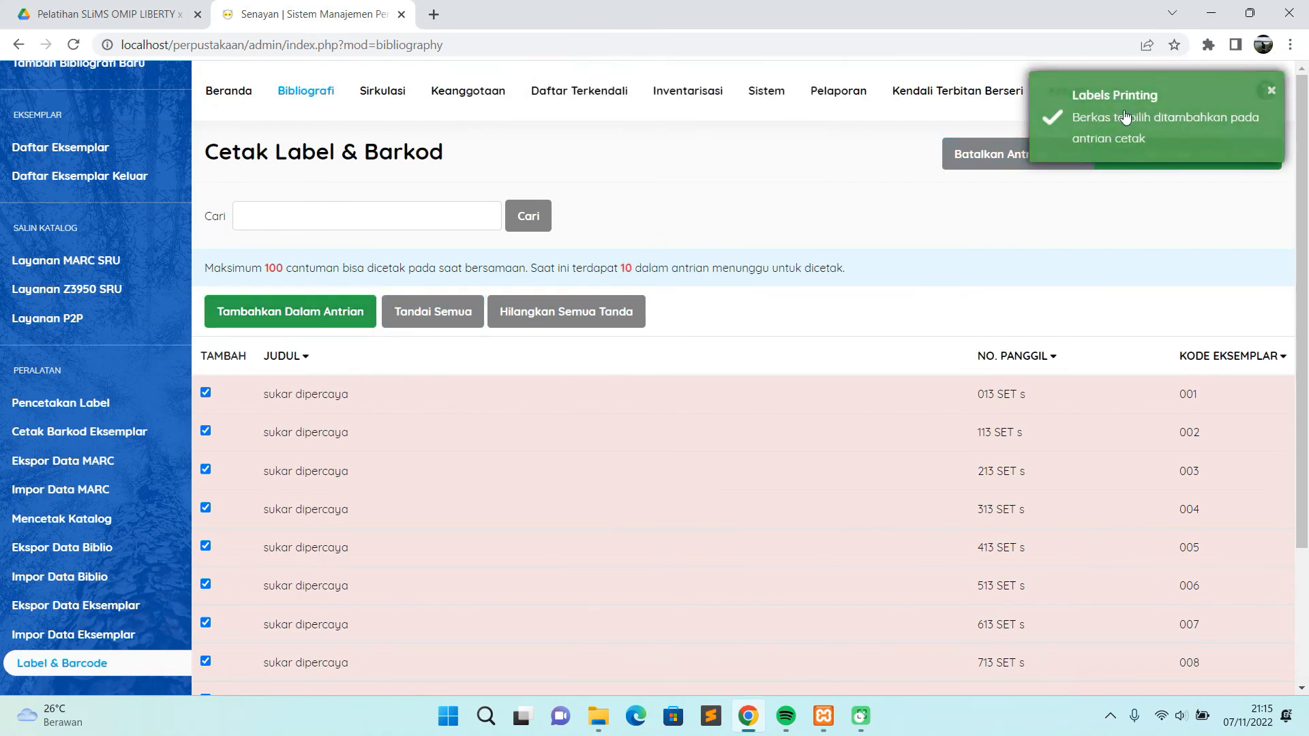
left_click(1172, 170)
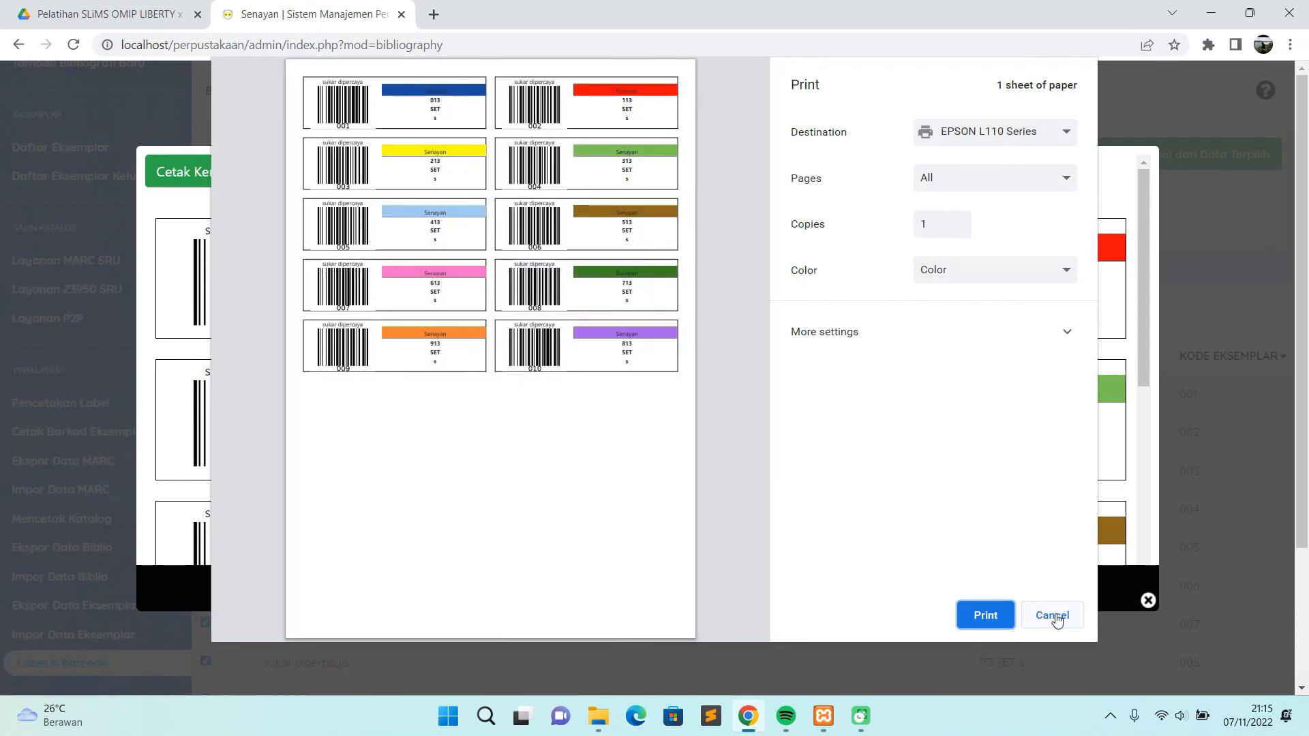
Cancel the print dialog, scroll through labels 013–913 SET s, and close the preview
left_click(1064, 618)
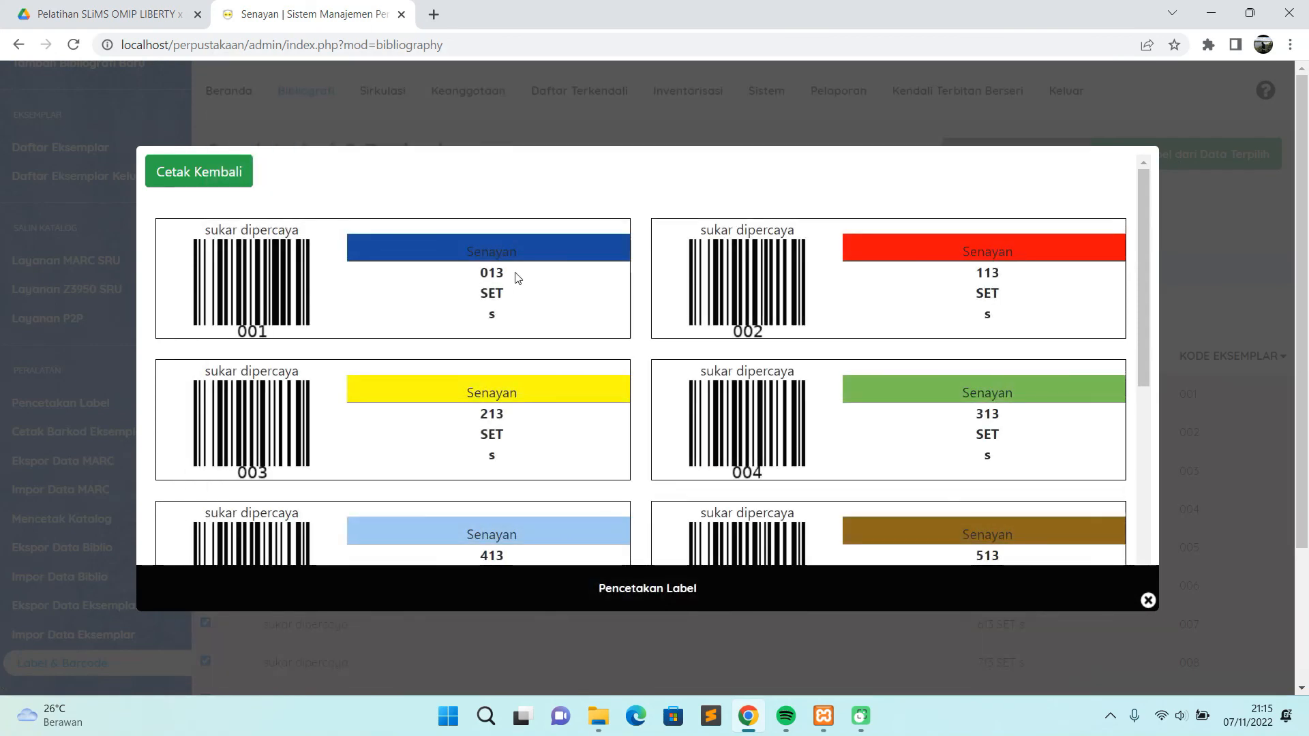
scroll(521, 273, "down", 2)
scroll(530, 271, "up", 1)
scroll(535, 275, "up", 2)
scroll(541, 295, "down", 3)
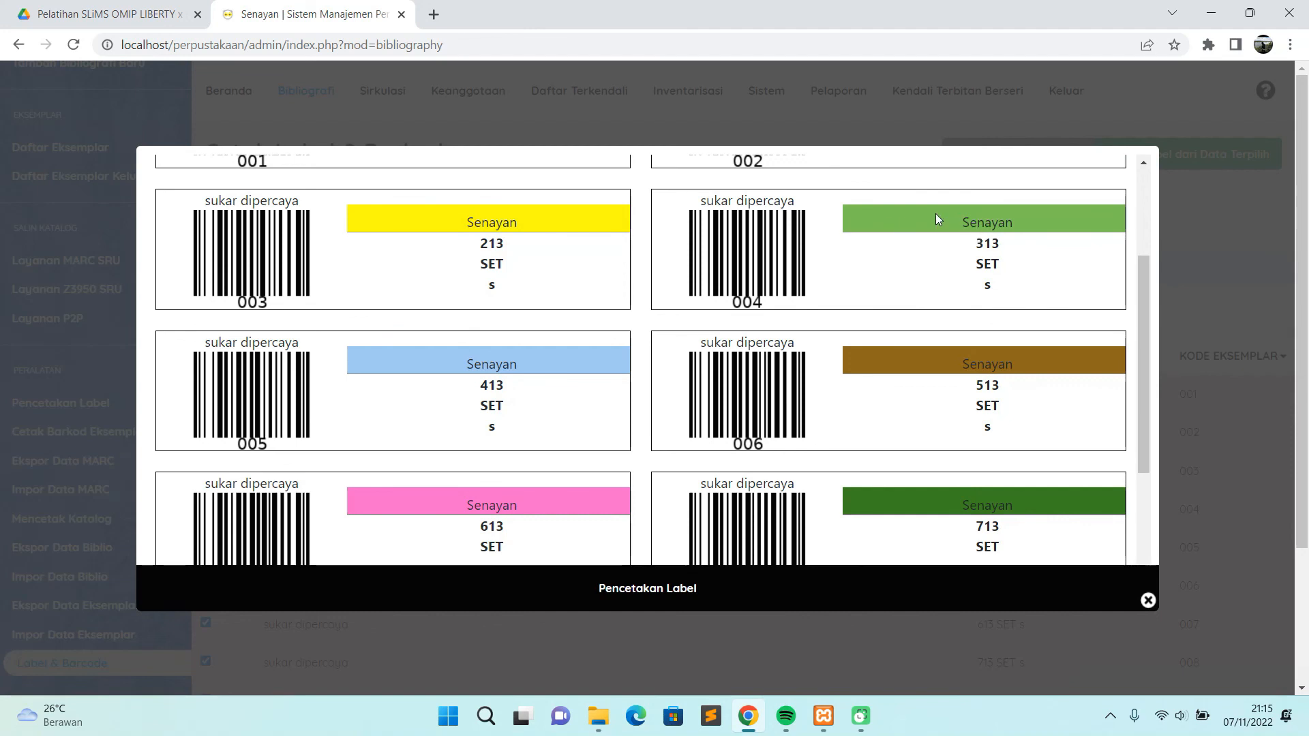
scroll(936, 235, "down", 1)
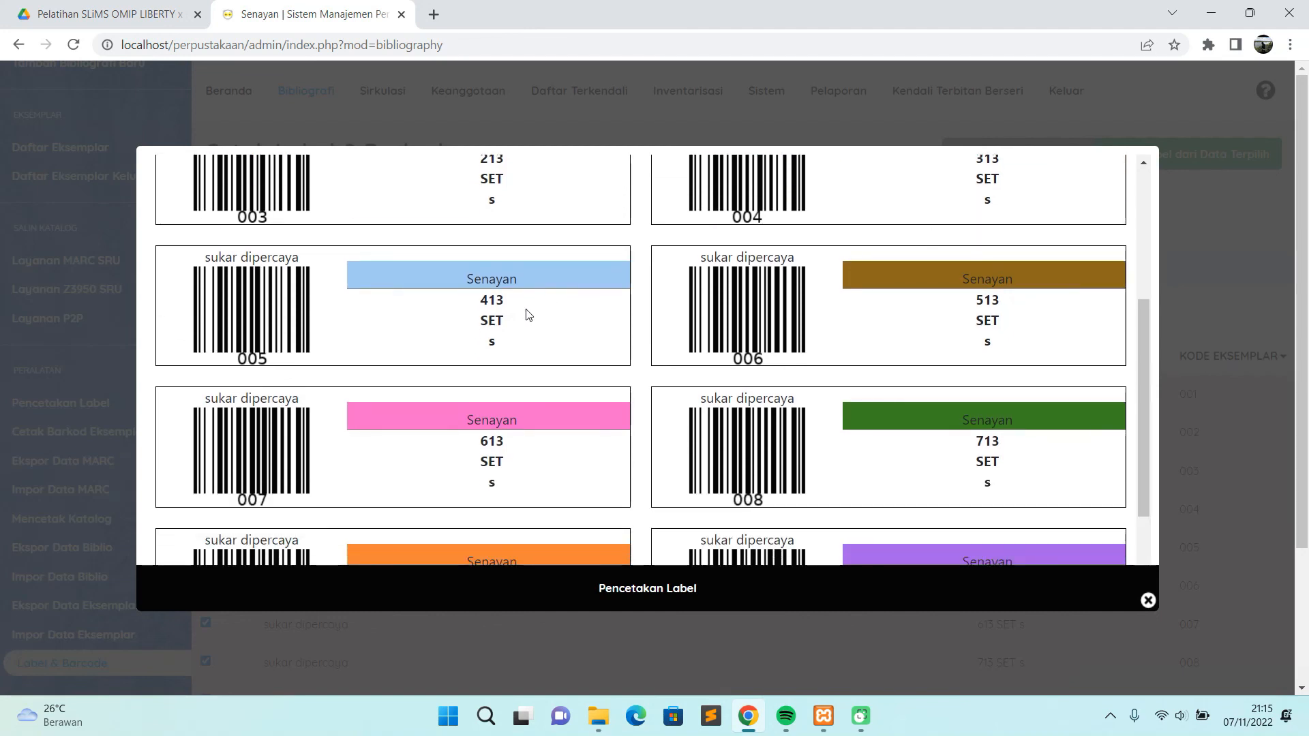
scroll(942, 219, "down", 1)
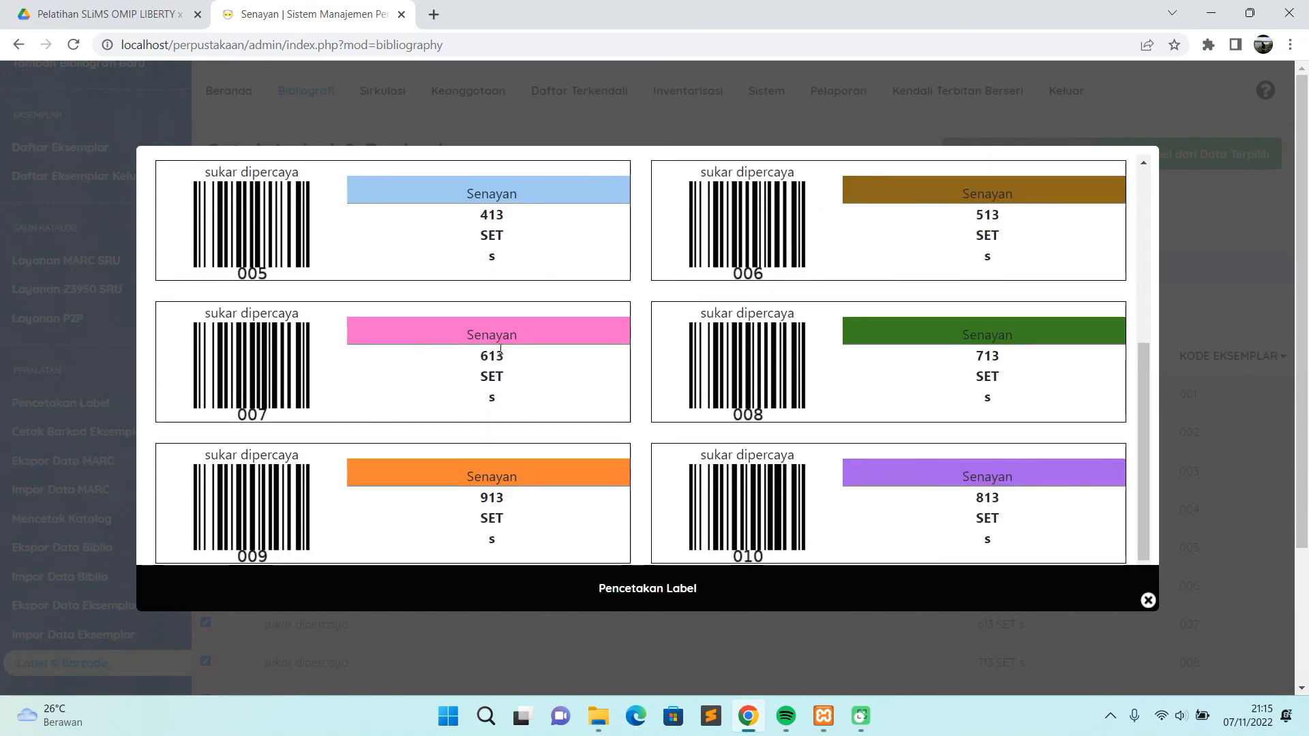
scroll(500, 350, "down", 1)
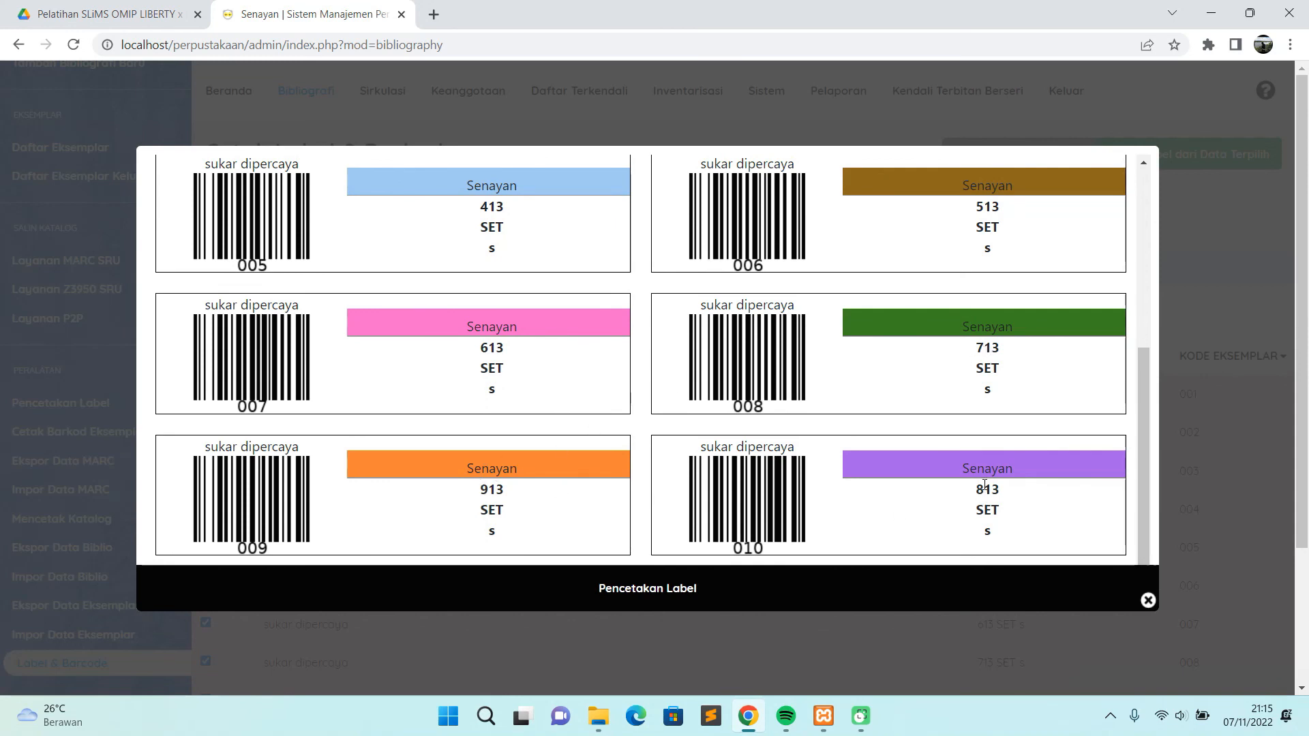
scroll(906, 471, "up", 5)
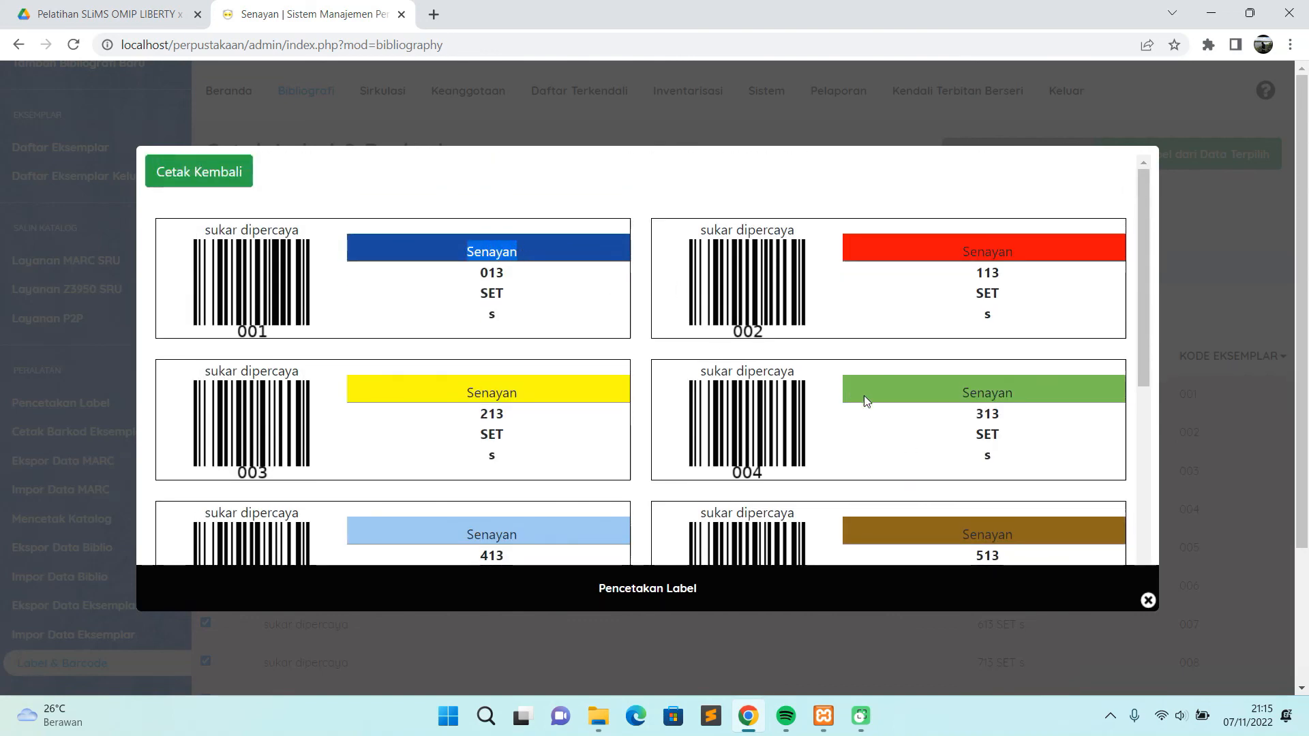
left_click(1149, 604)
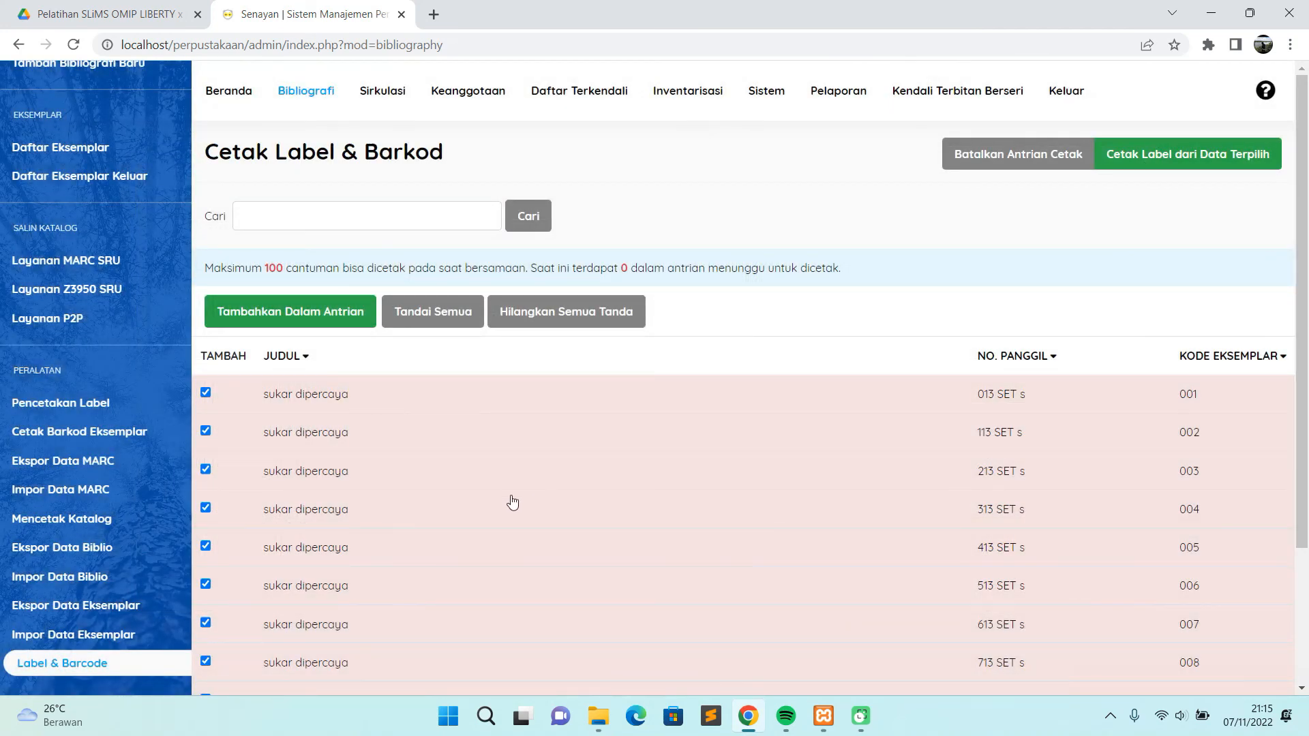
Bring the INSTALL SLiMS-9 Explorer window forward and open its PELATIHAN folder
left_click(607, 721)
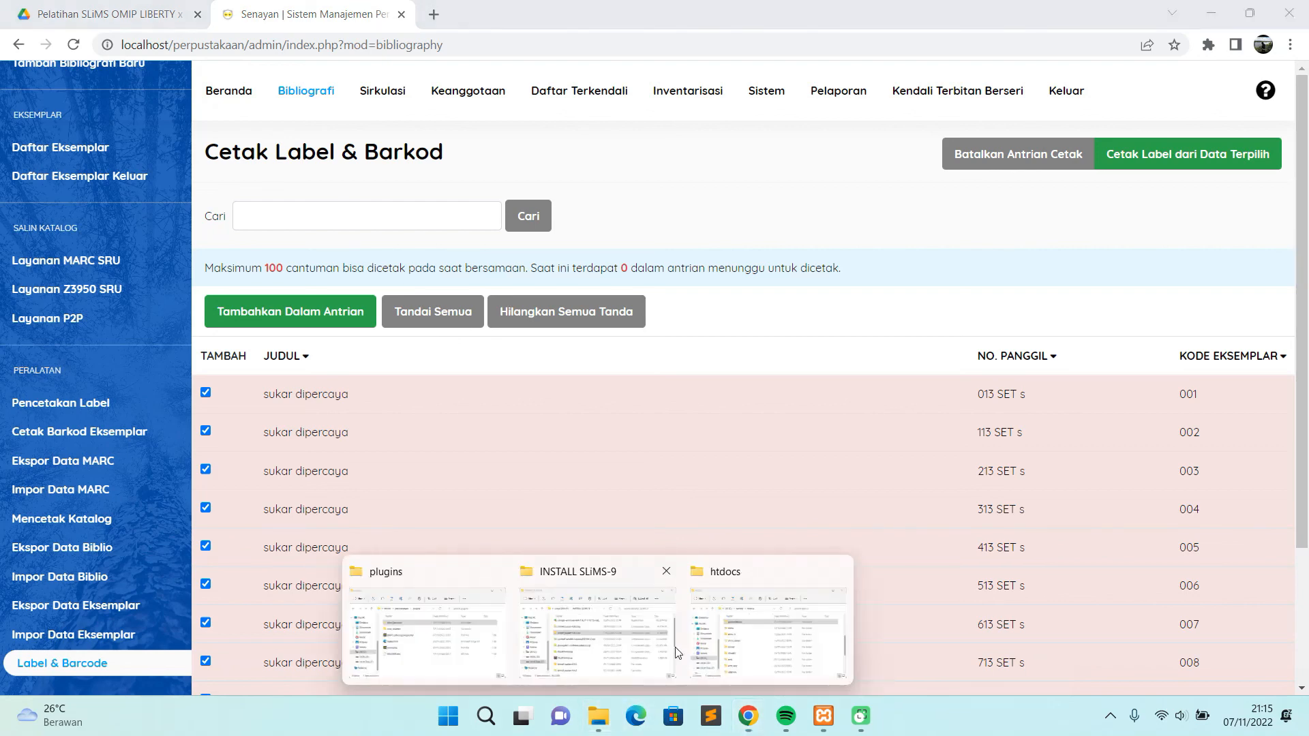
mouse_move(600, 642)
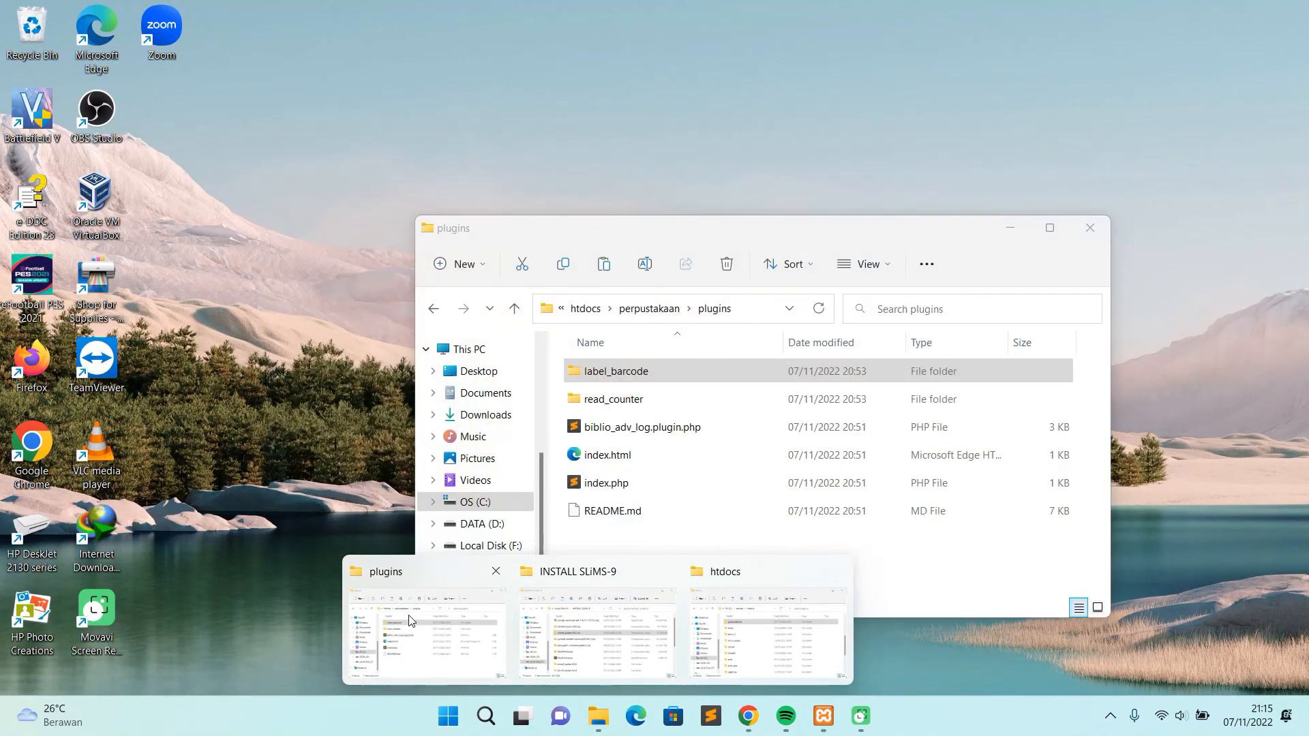
left_click(499, 634)
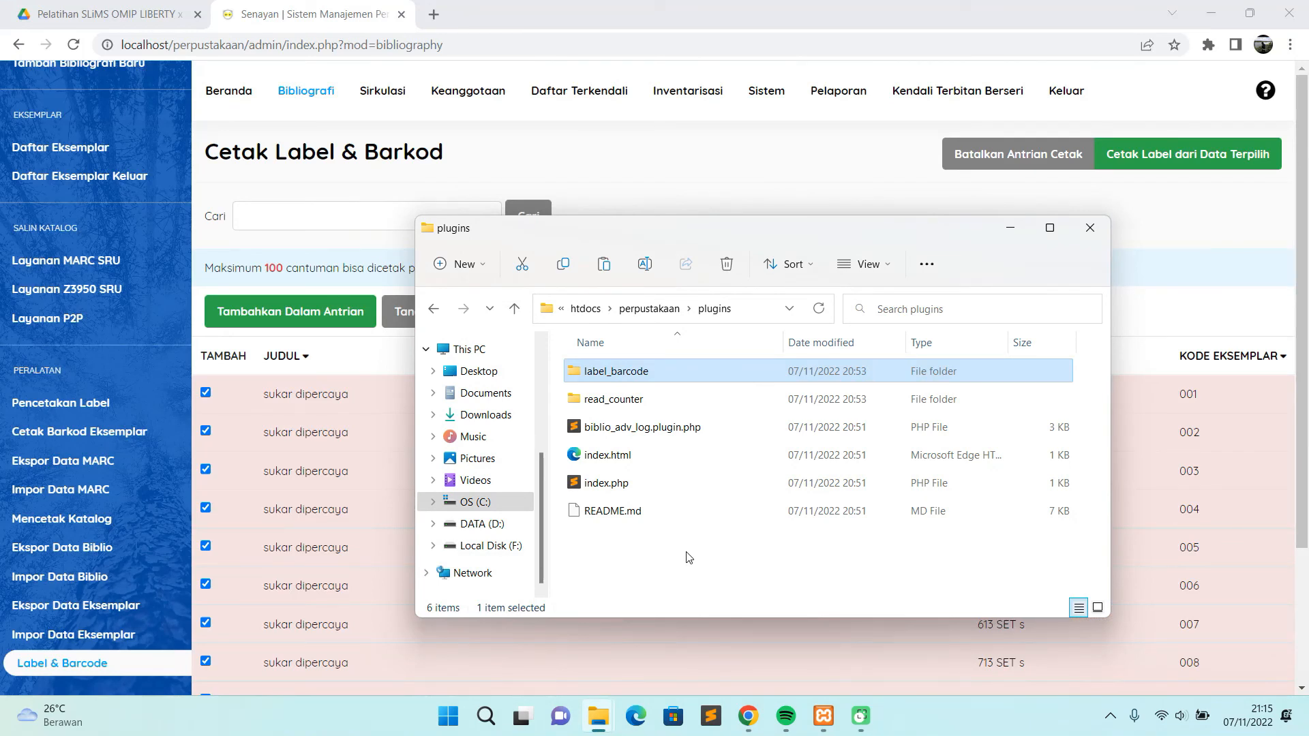
mouse_move(599, 716)
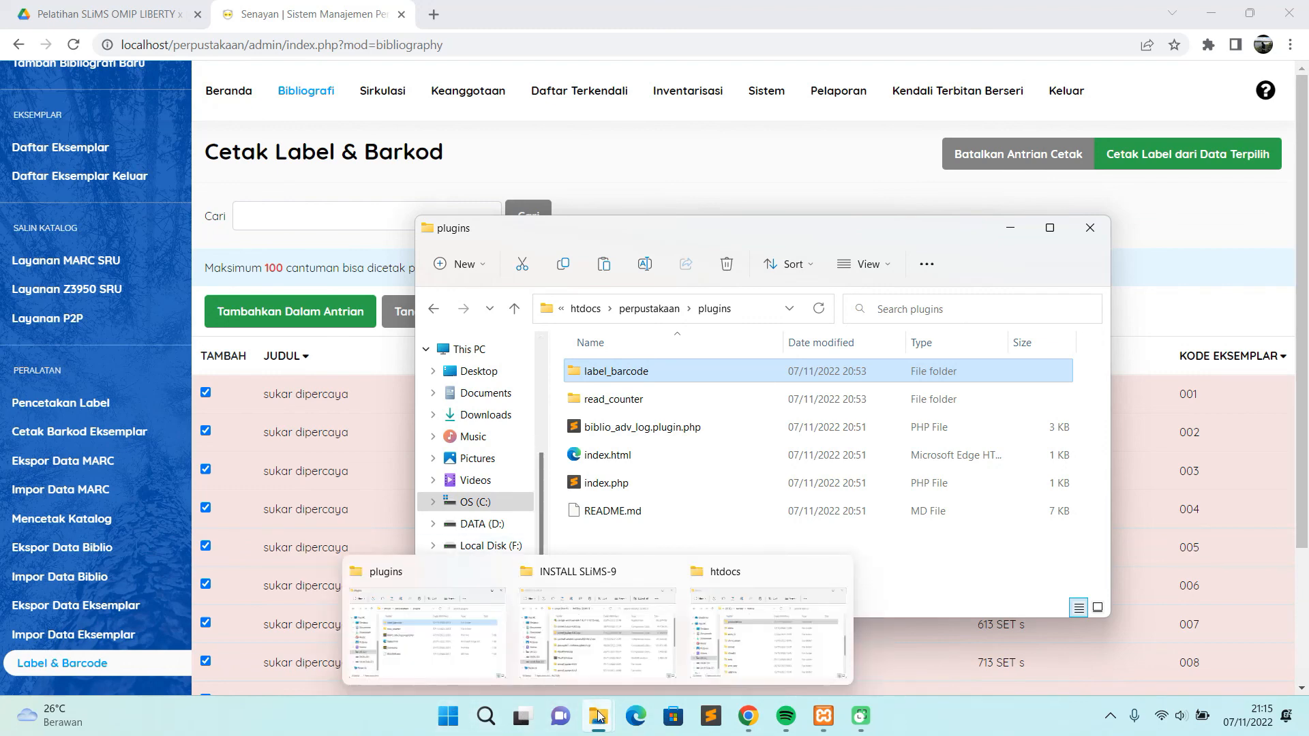
left_click(609, 651)
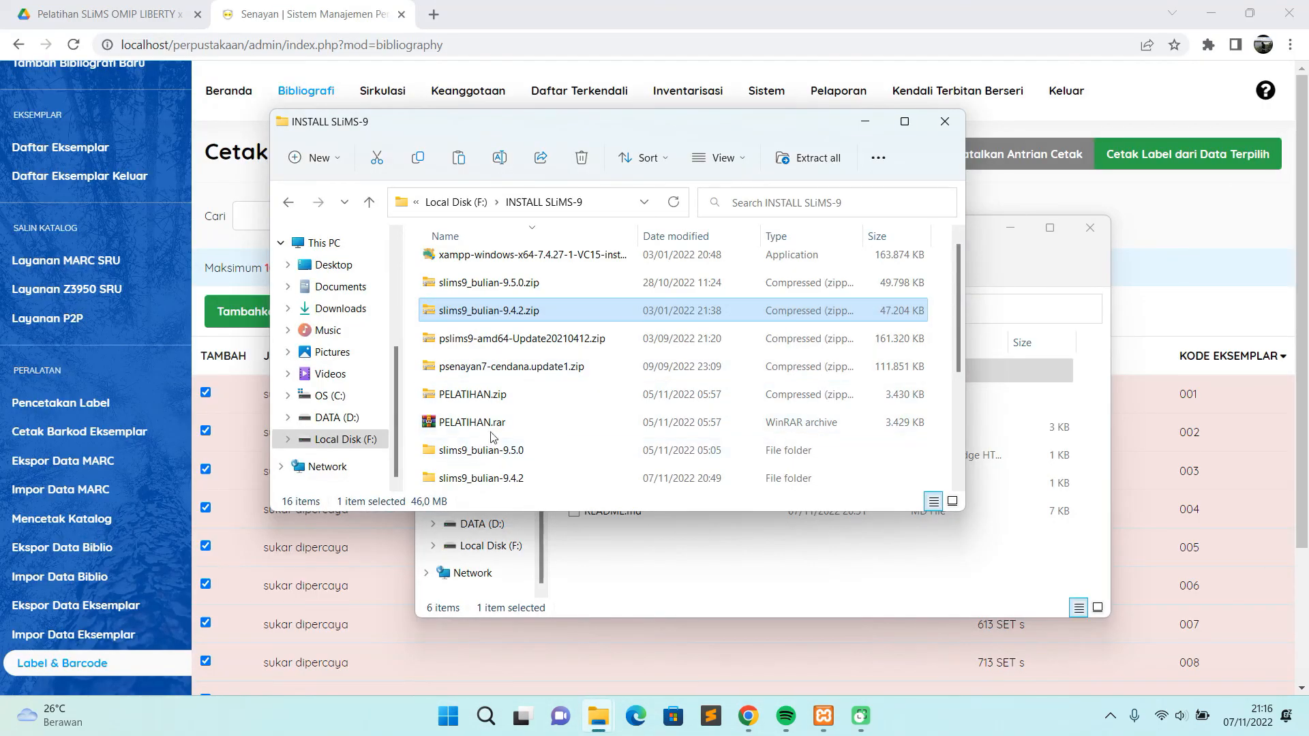
double_click(481, 452)
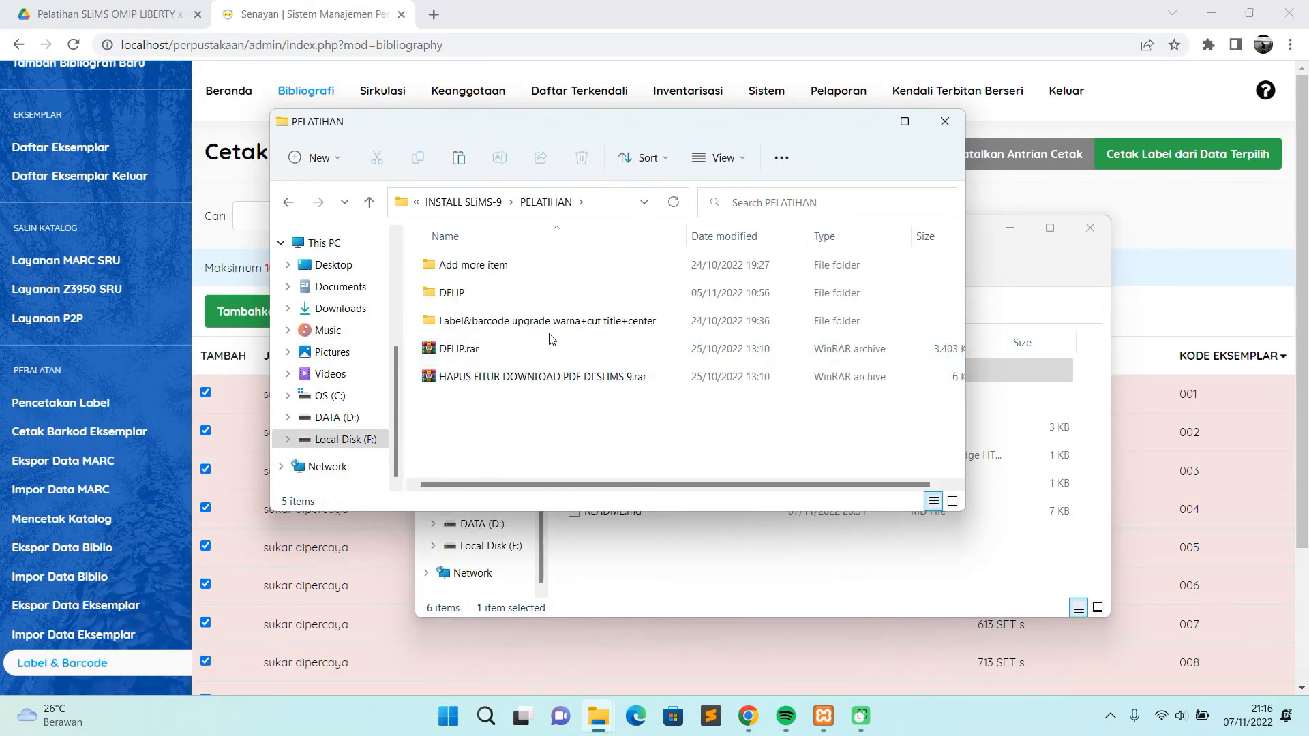
mouse_move(525, 329)
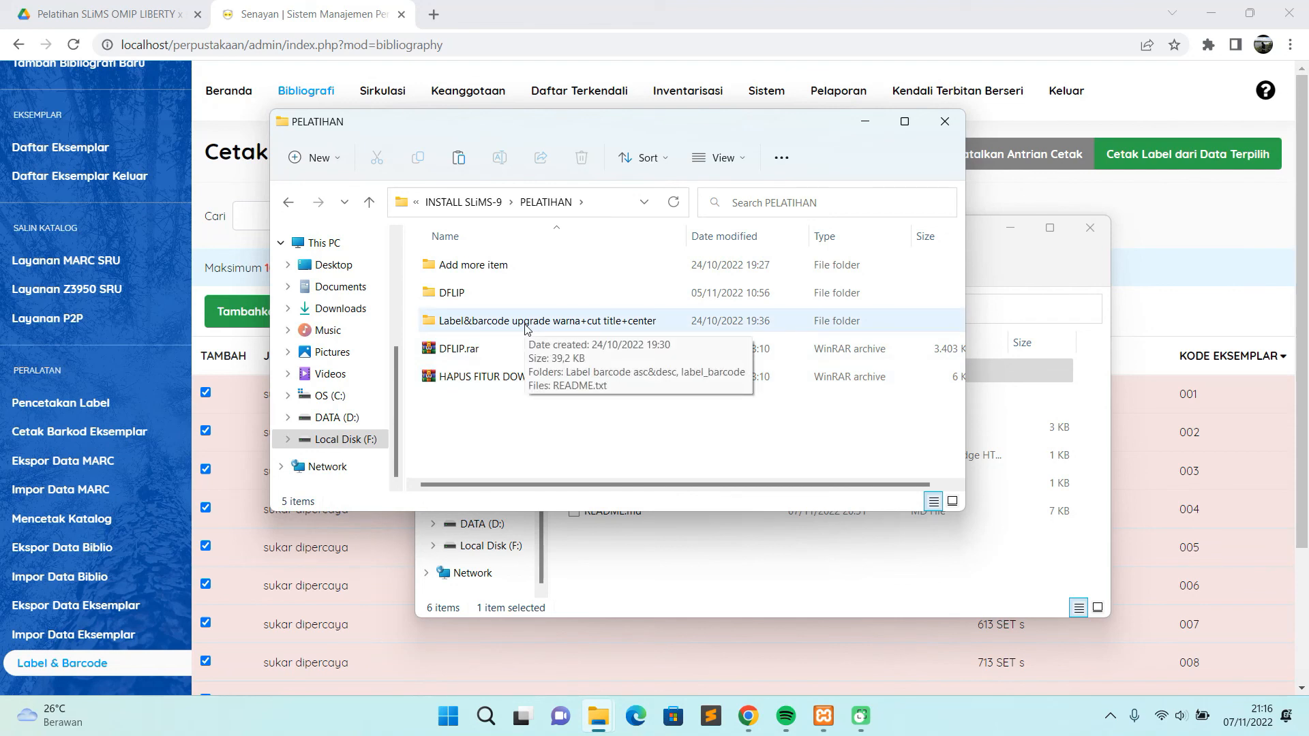